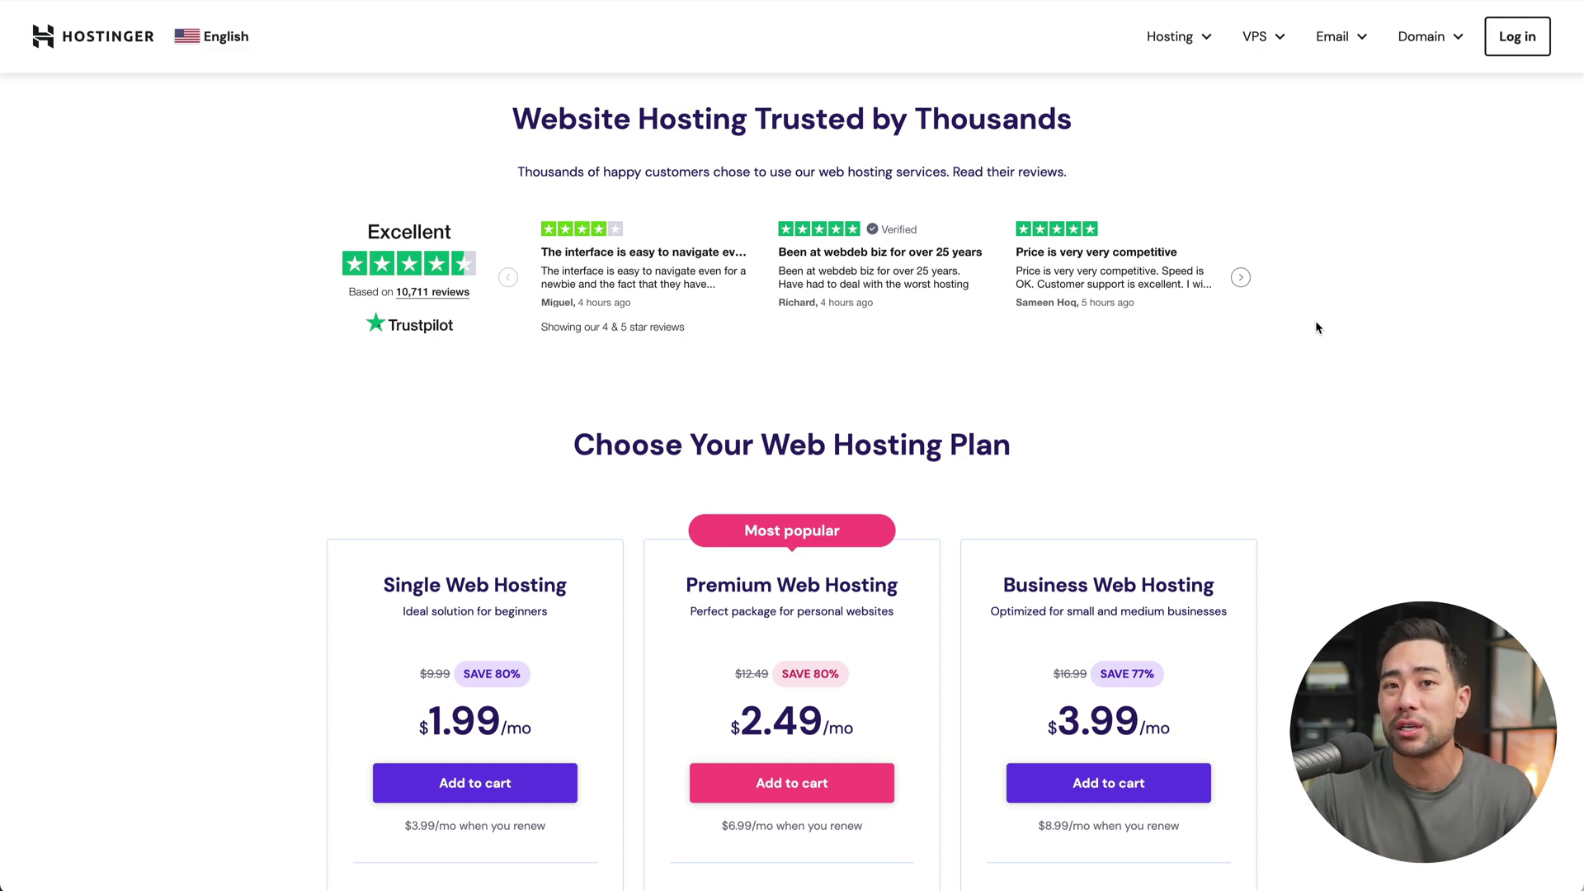
{"action": "scroll", "coordinate": [683, 647], "scroll_direction": "down", "scroll_amount": 4}
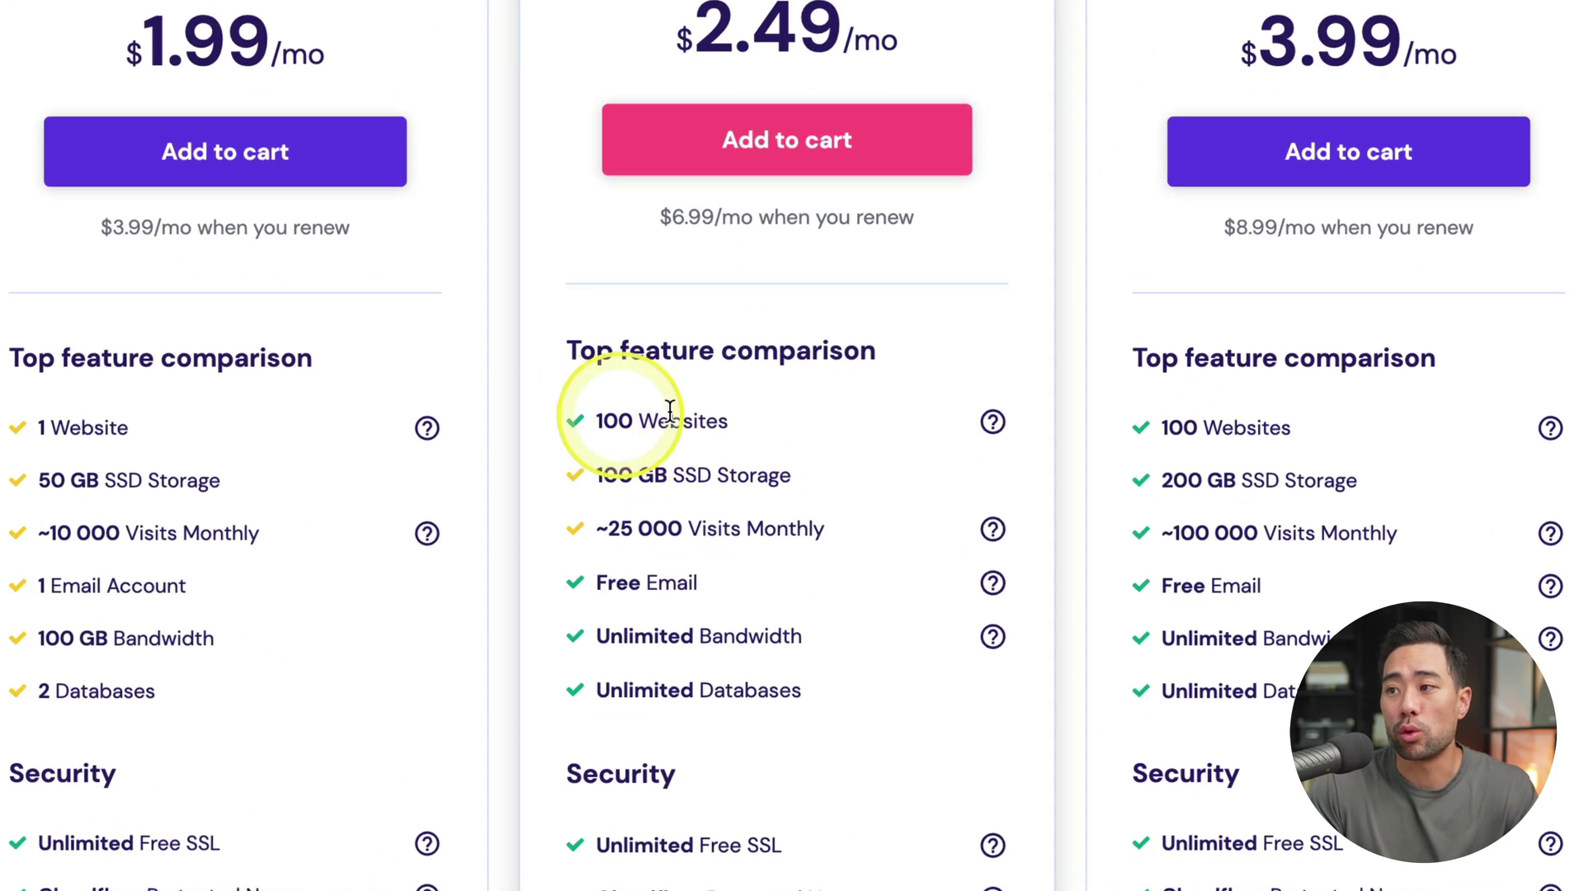
{"action": "left_click_drag", "start_coordinate": [670, 410], "coordinate": [740, 402]}
{"action": "left_click", "coordinate": [740, 404]}
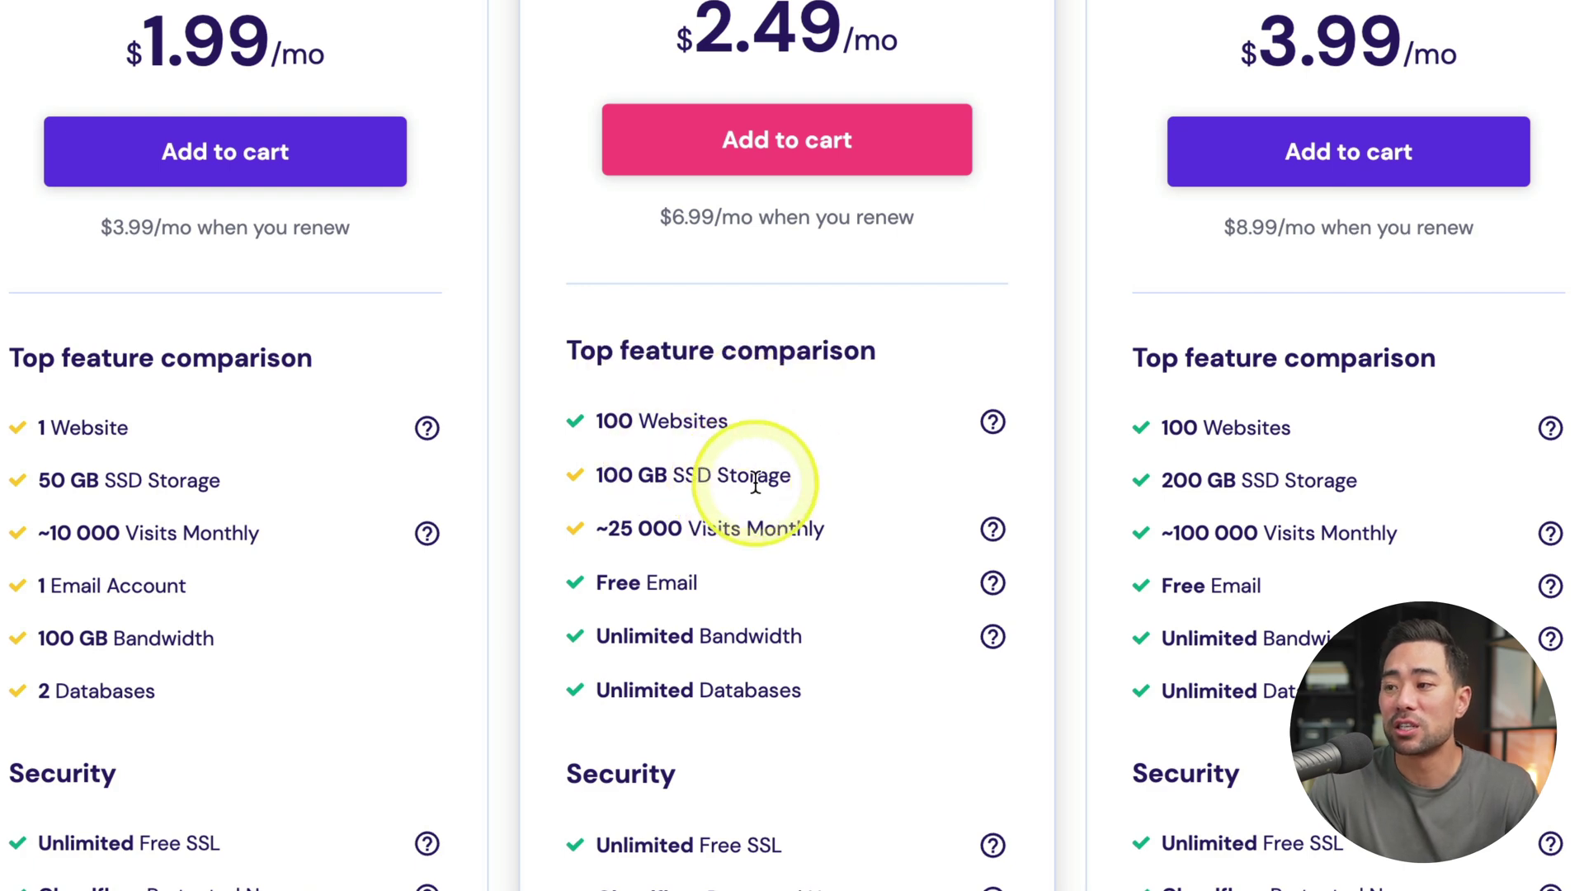
{"action": "scroll", "coordinate": [751, 470], "scroll_direction": "down", "scroll_amount": 1}
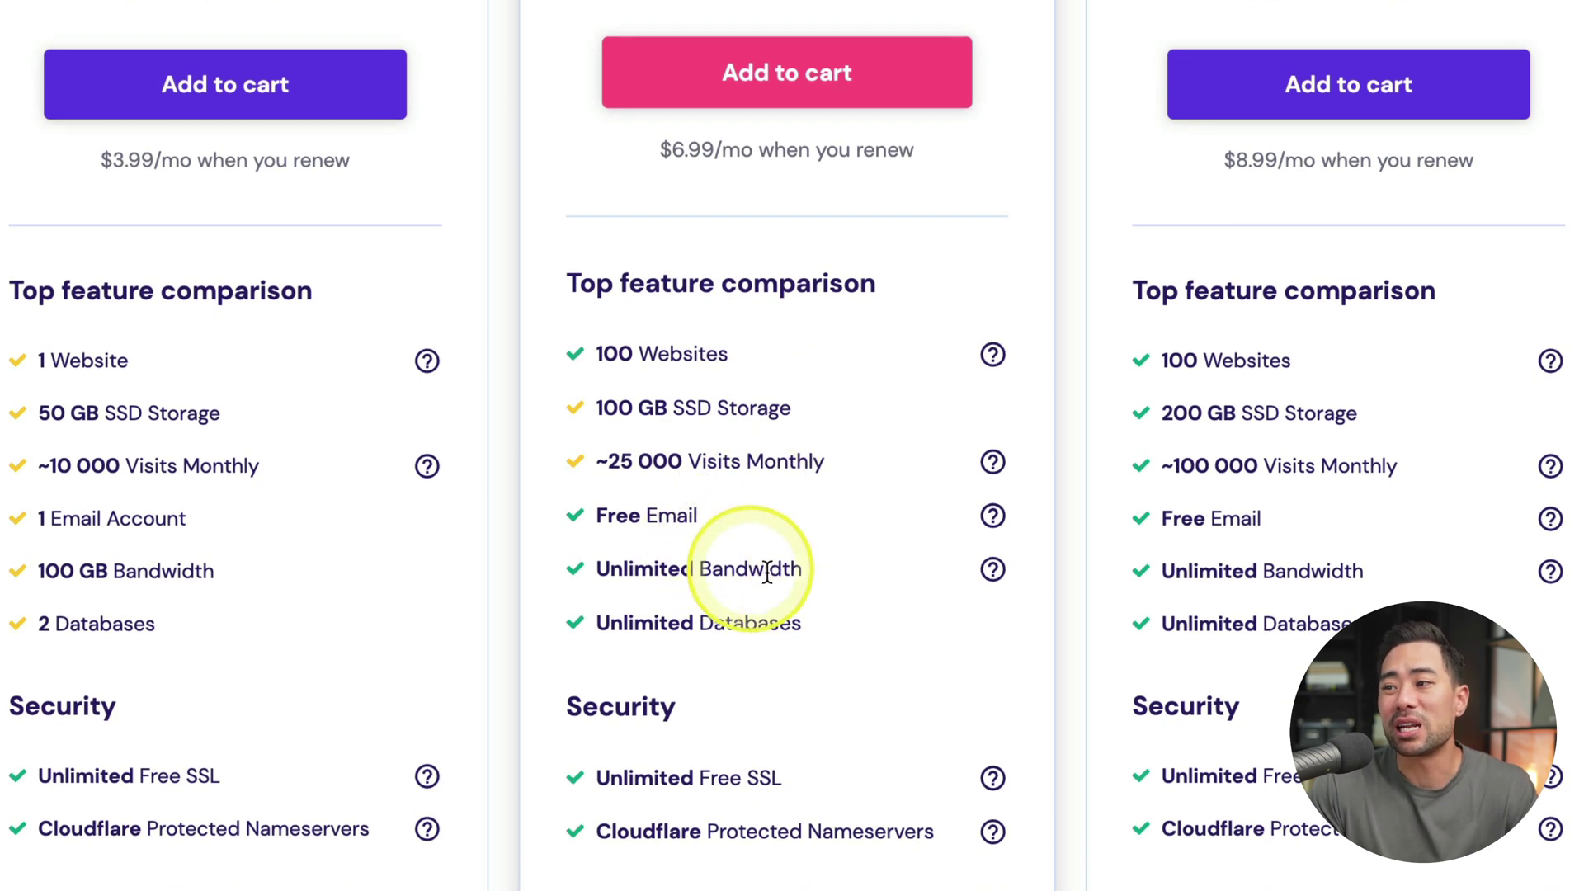
{"action": "scroll", "coordinate": [740, 646], "scroll_direction": "down", "scroll_amount": 5}
{"action": "scroll", "coordinate": [740, 646], "scroll_direction": "down", "scroll_amount": 4}
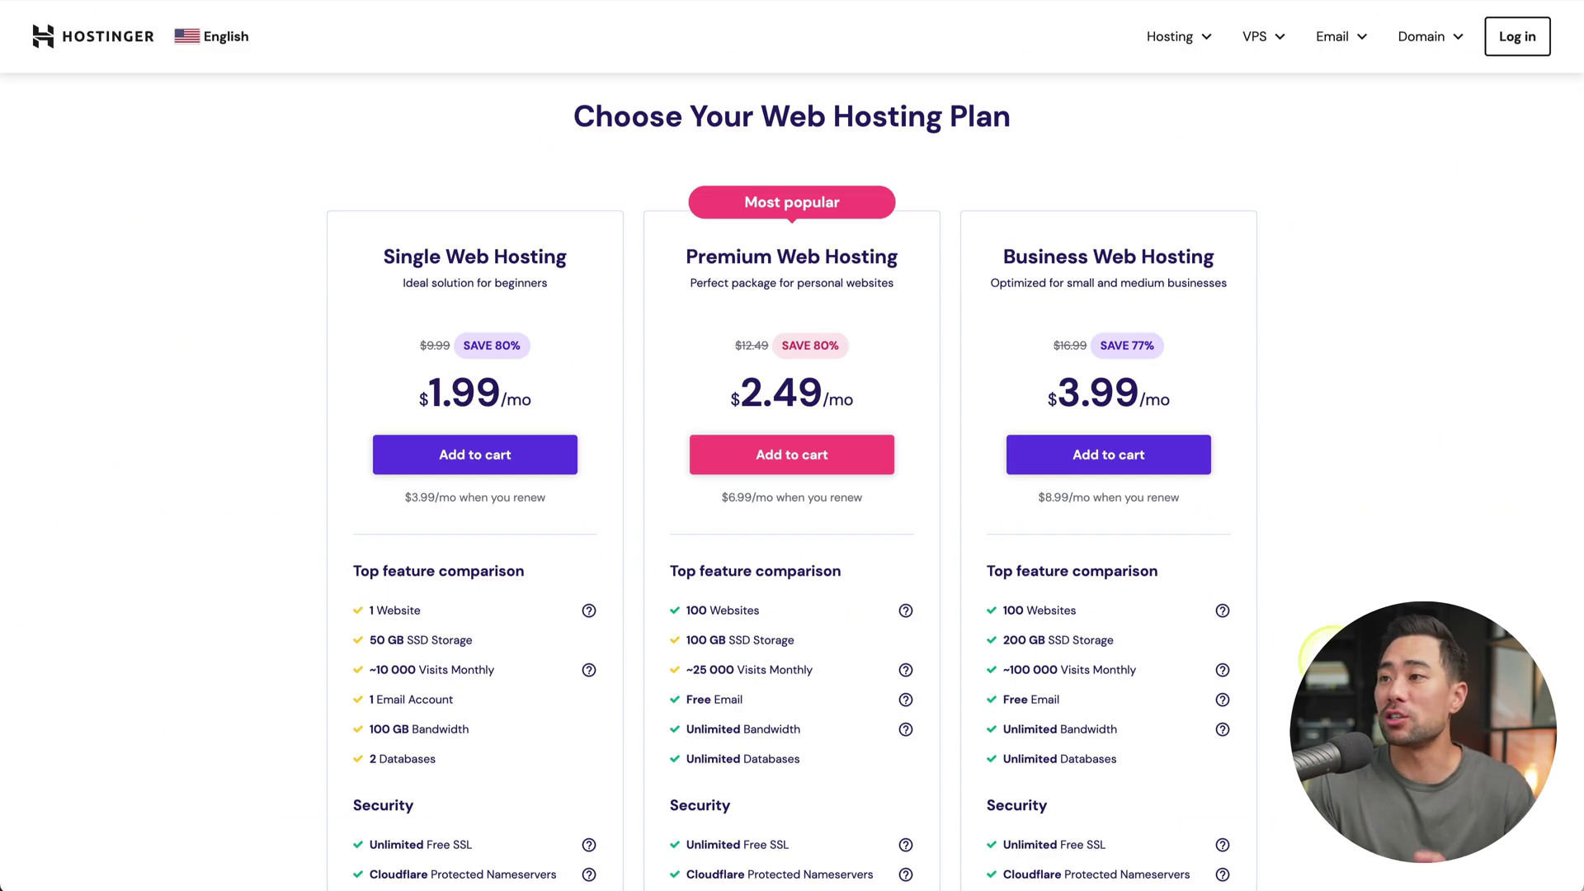
{"action": "scroll", "coordinate": [788, 685], "scroll_direction": "down", "scroll_amount": 5}
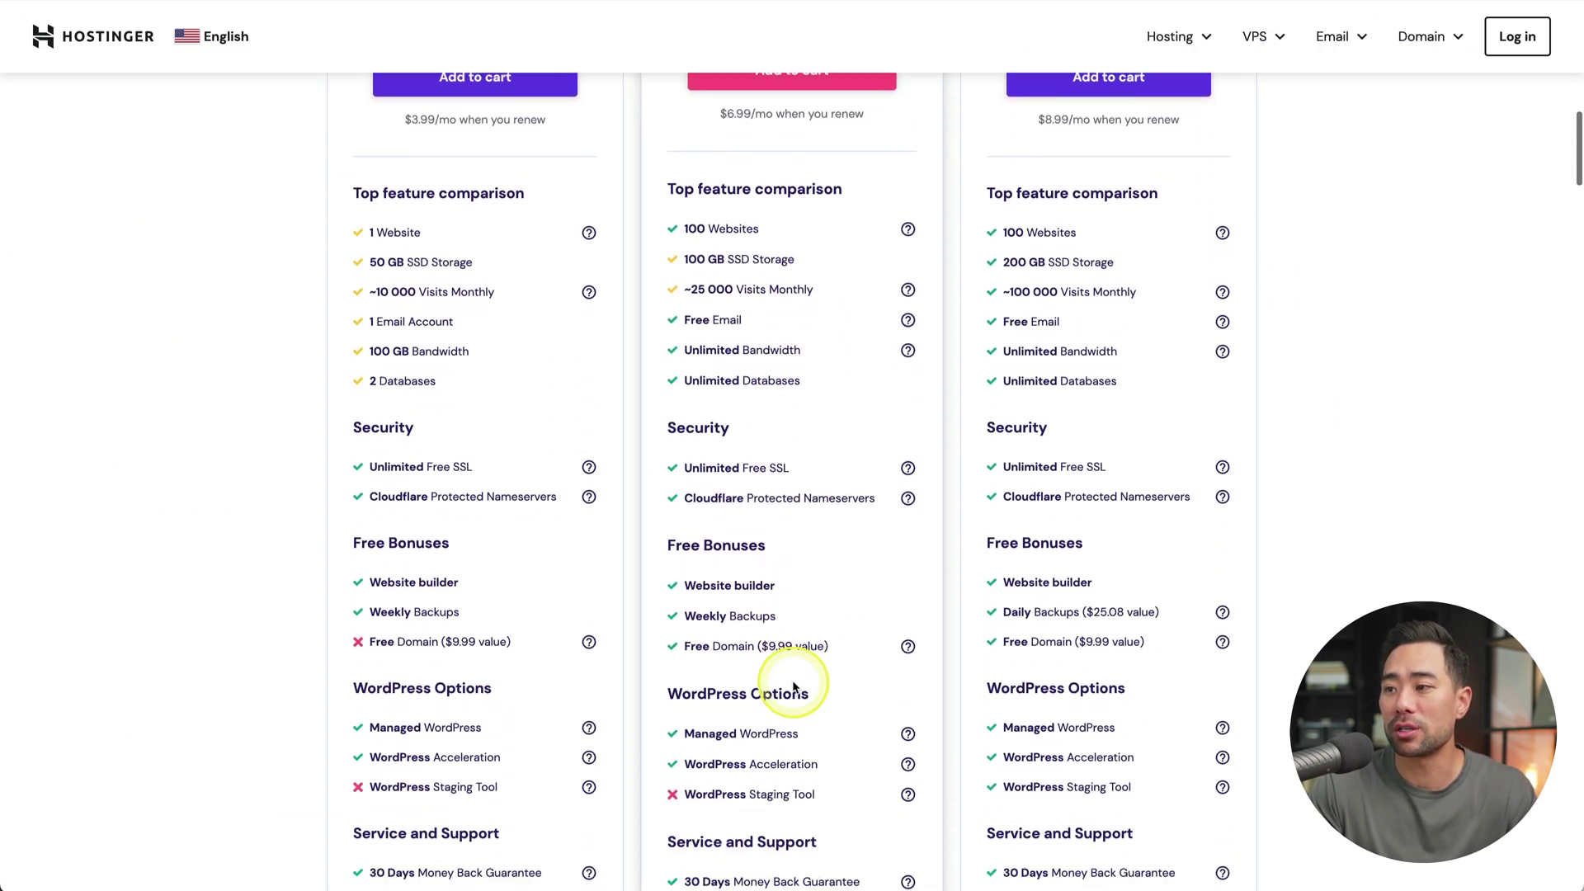
{"action": "scroll", "coordinate": [795, 687], "scroll_direction": "down", "scroll_amount": 2}
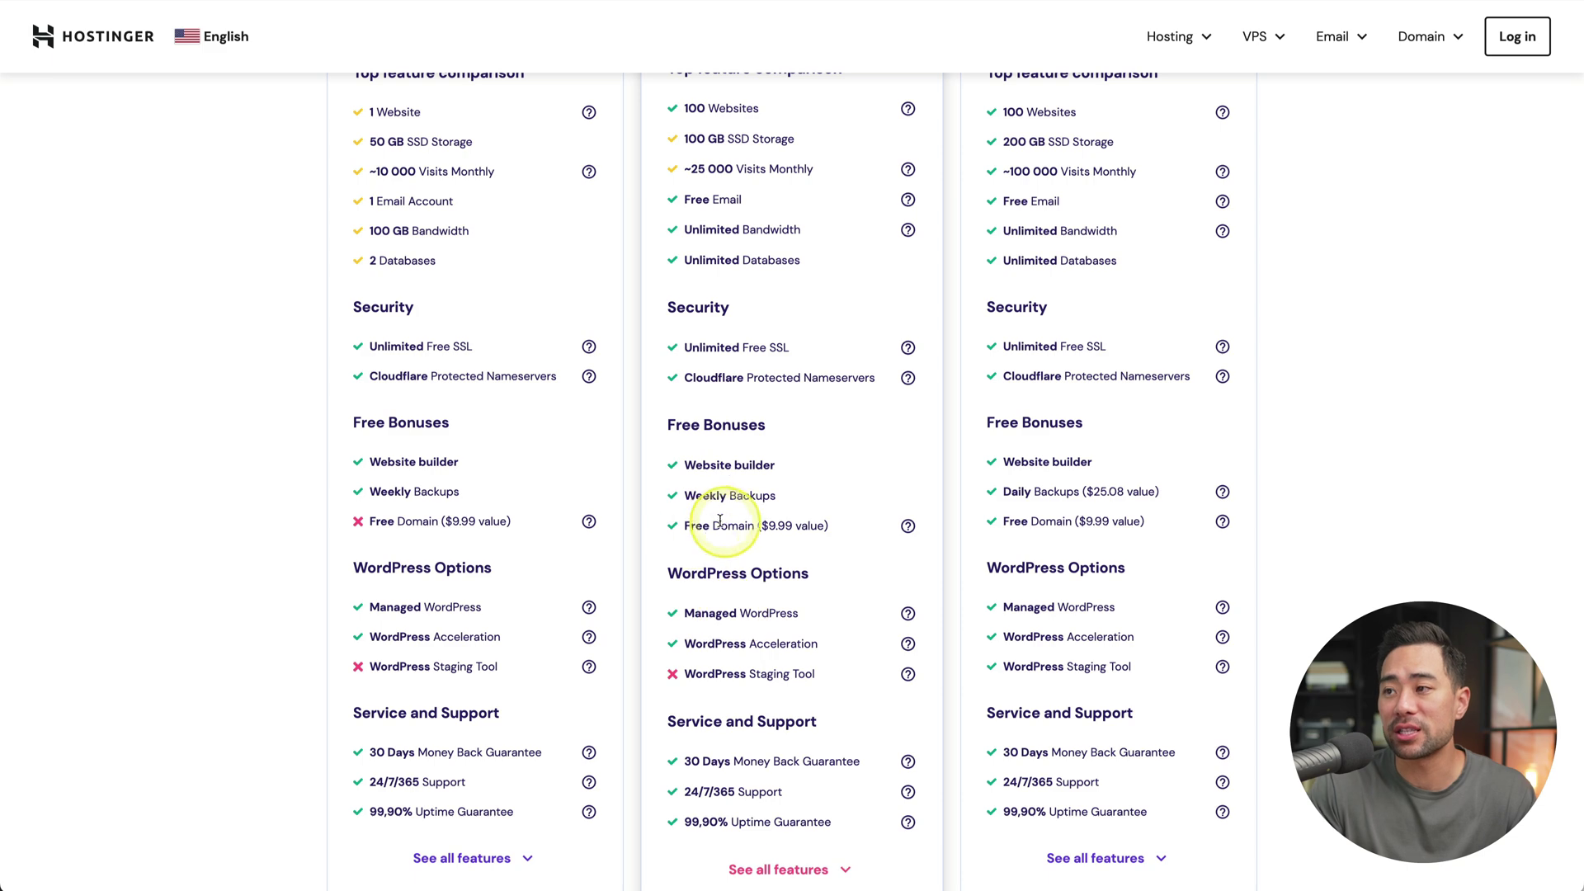
{"action": "scroll", "coordinate": [743, 536], "scroll_direction": "up", "scroll_amount": 6}
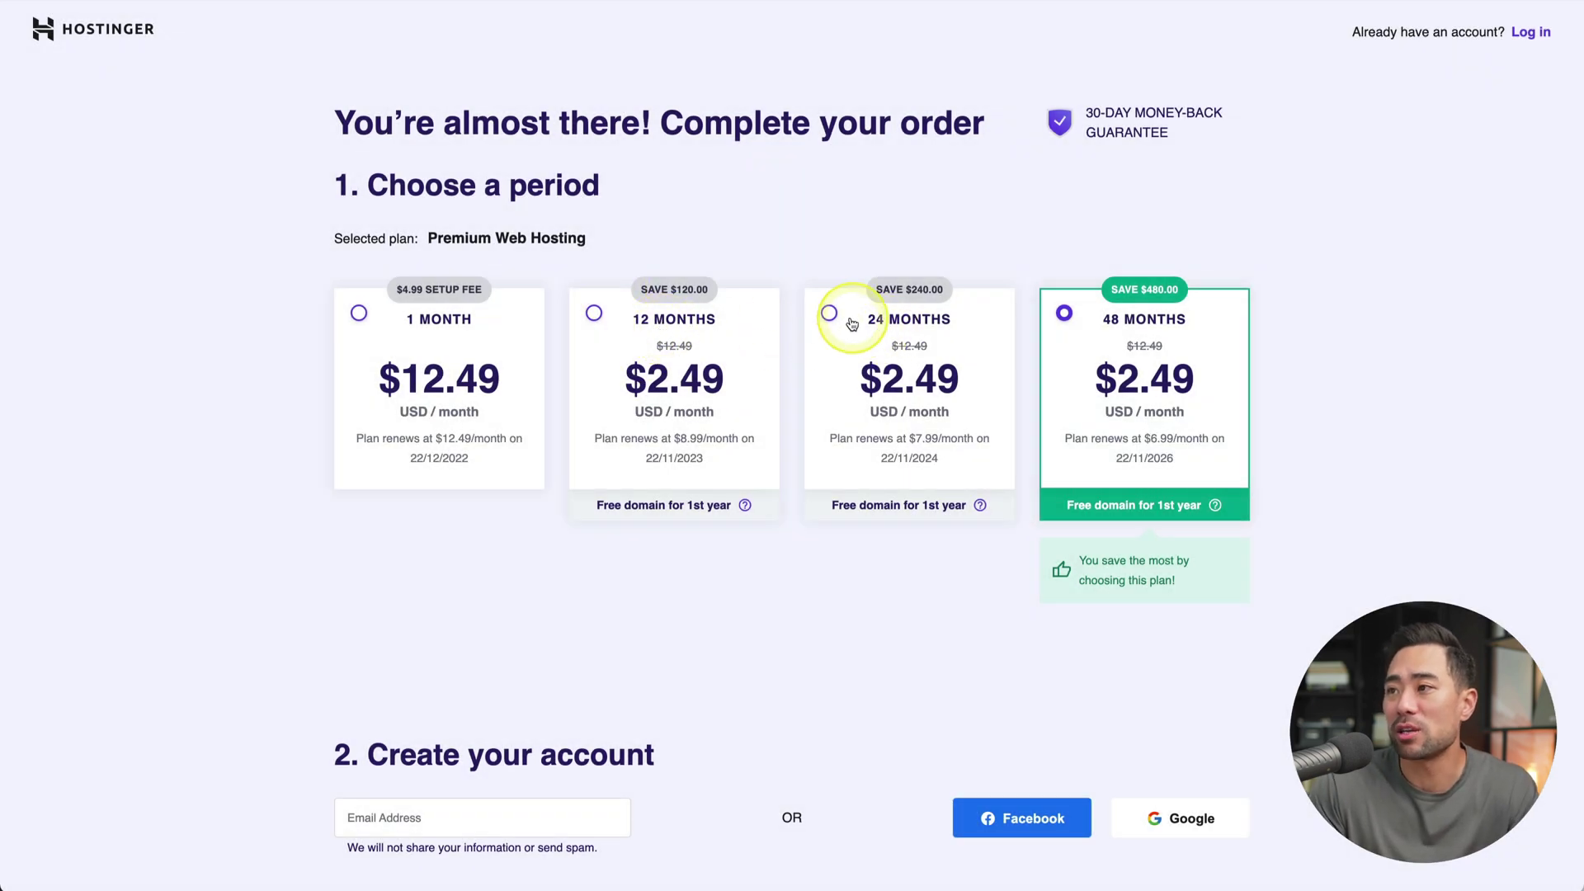
Step: Choose the 24-month Premium plan and apply coupon AURELIUS, bringing the total to $61.14
{"action": "left_click", "coordinate": [852, 323]}
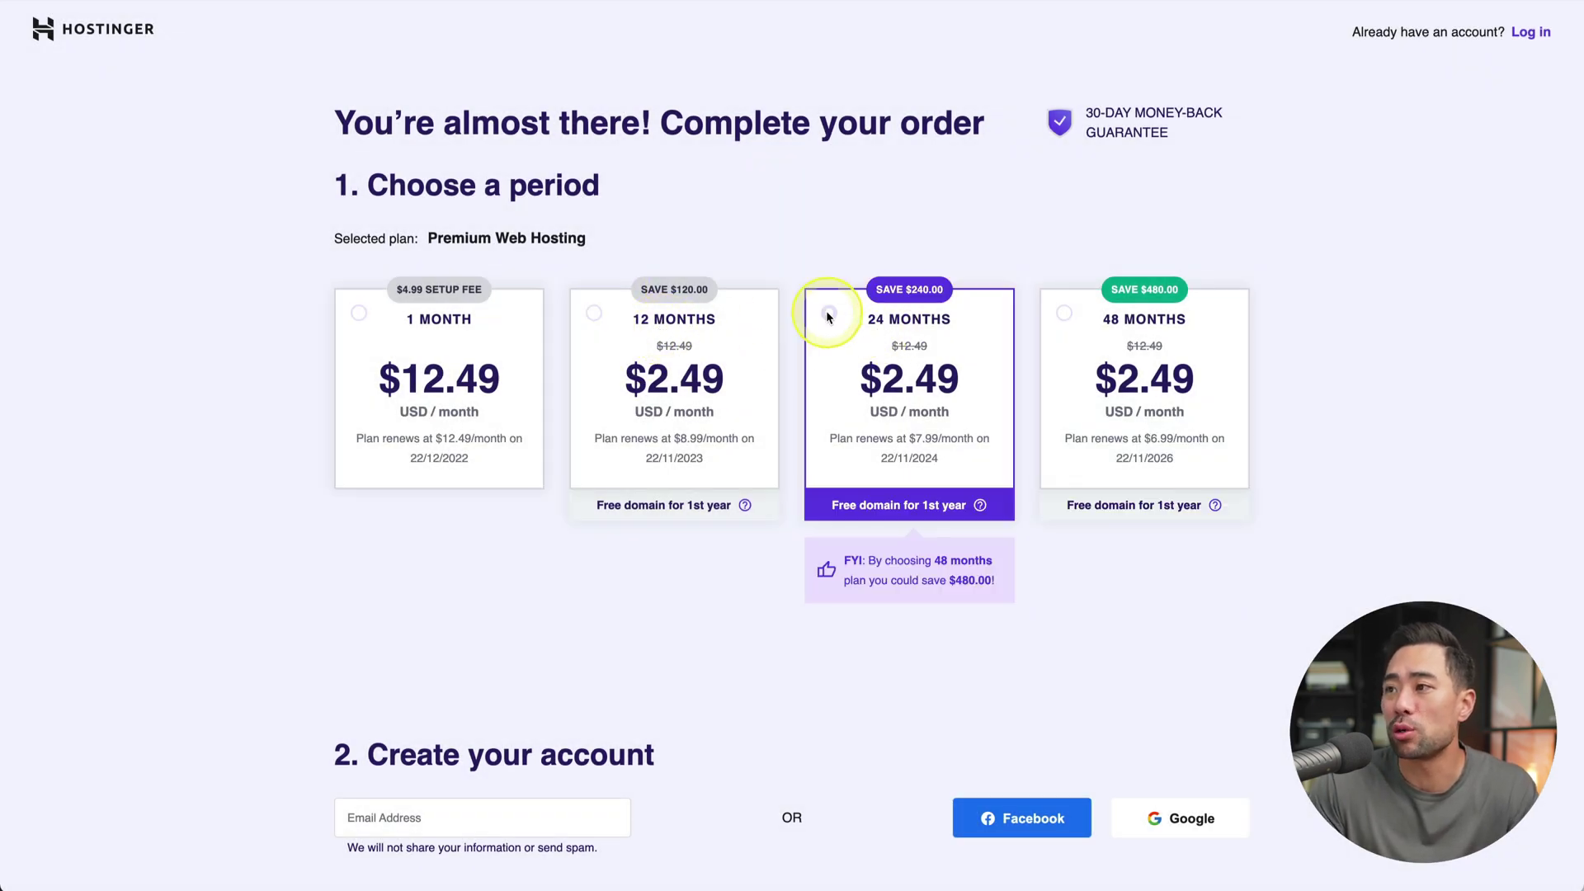
{"action": "scroll", "coordinate": [1311, 687], "scroll_direction": "down", "scroll_amount": 10}
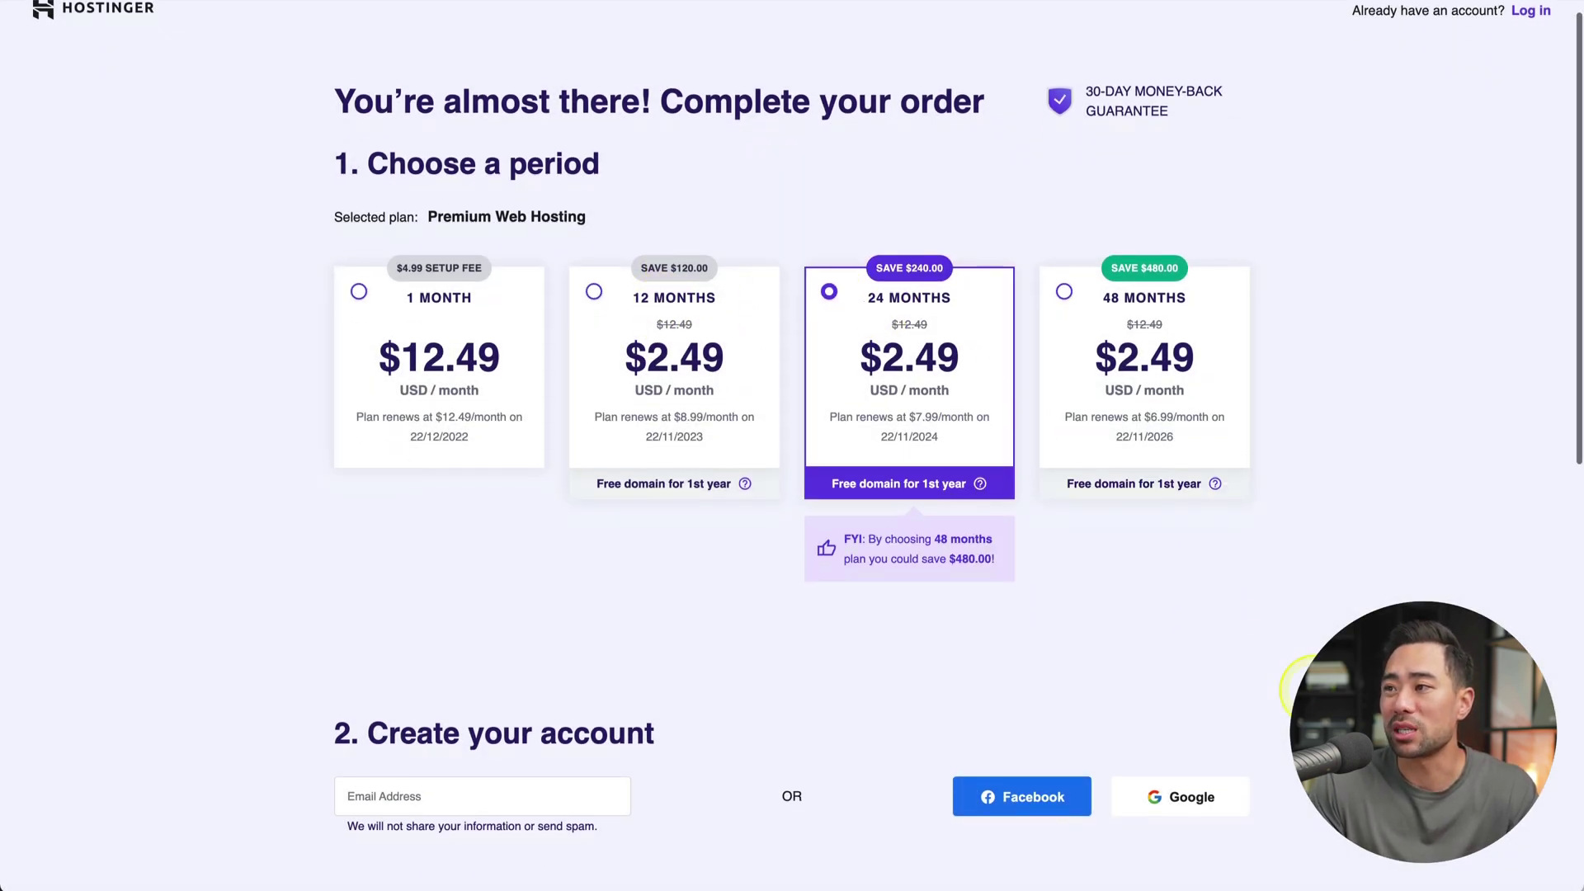
{"action": "scroll", "coordinate": [1279, 701], "scroll_direction": "down", "scroll_amount": 1}
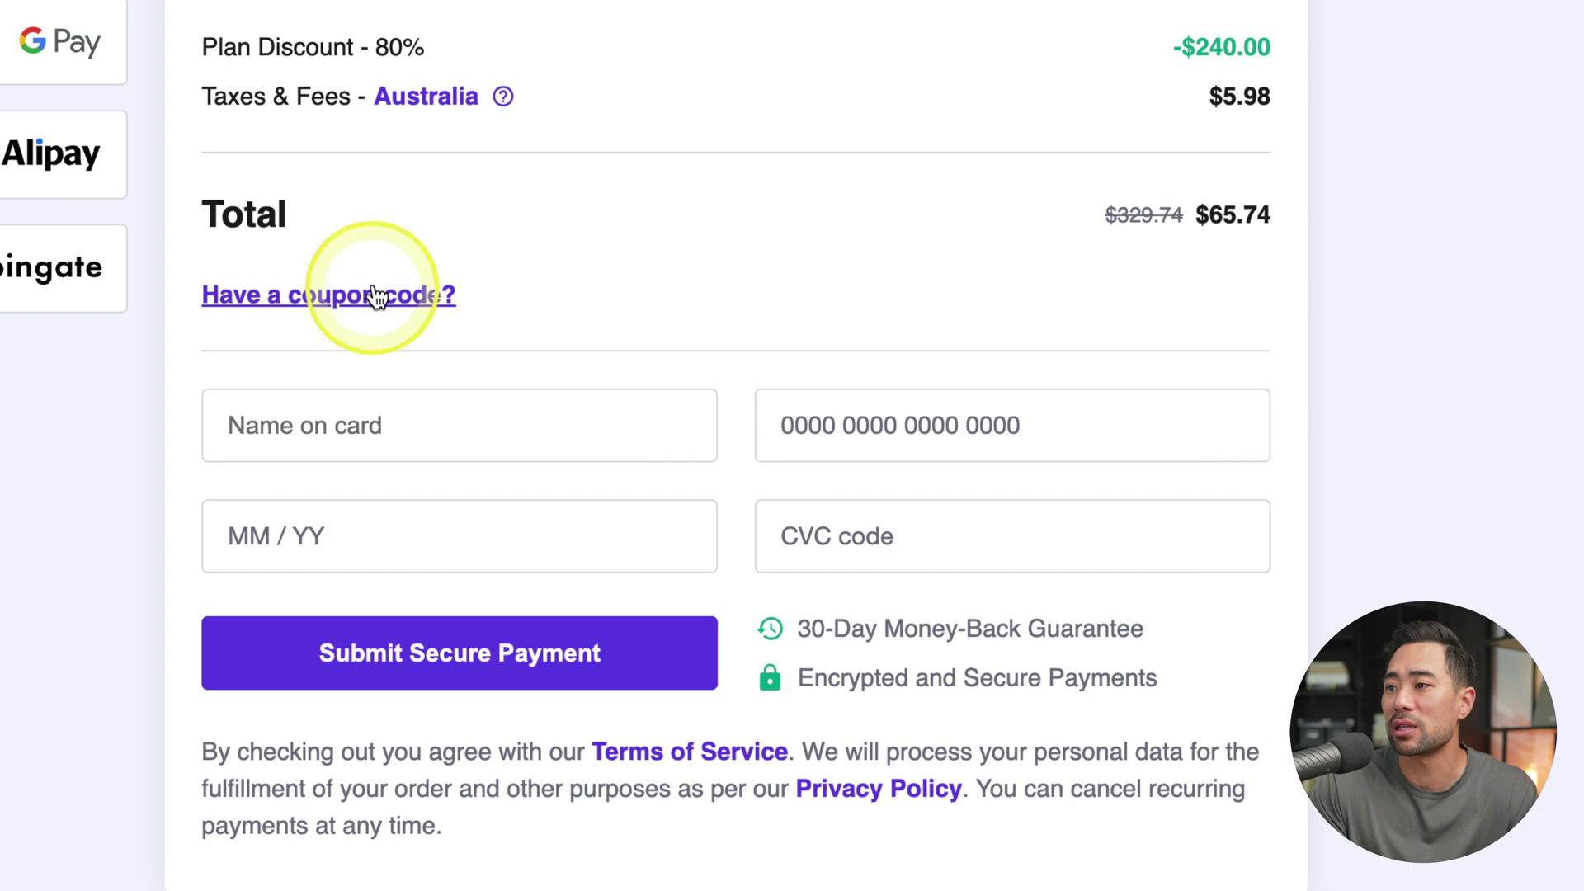
{"action": "left_click", "coordinate": [379, 297]}
{"action": "left_click", "coordinate": [389, 364]}
{"action": "type", "text": "AURELIUS"}
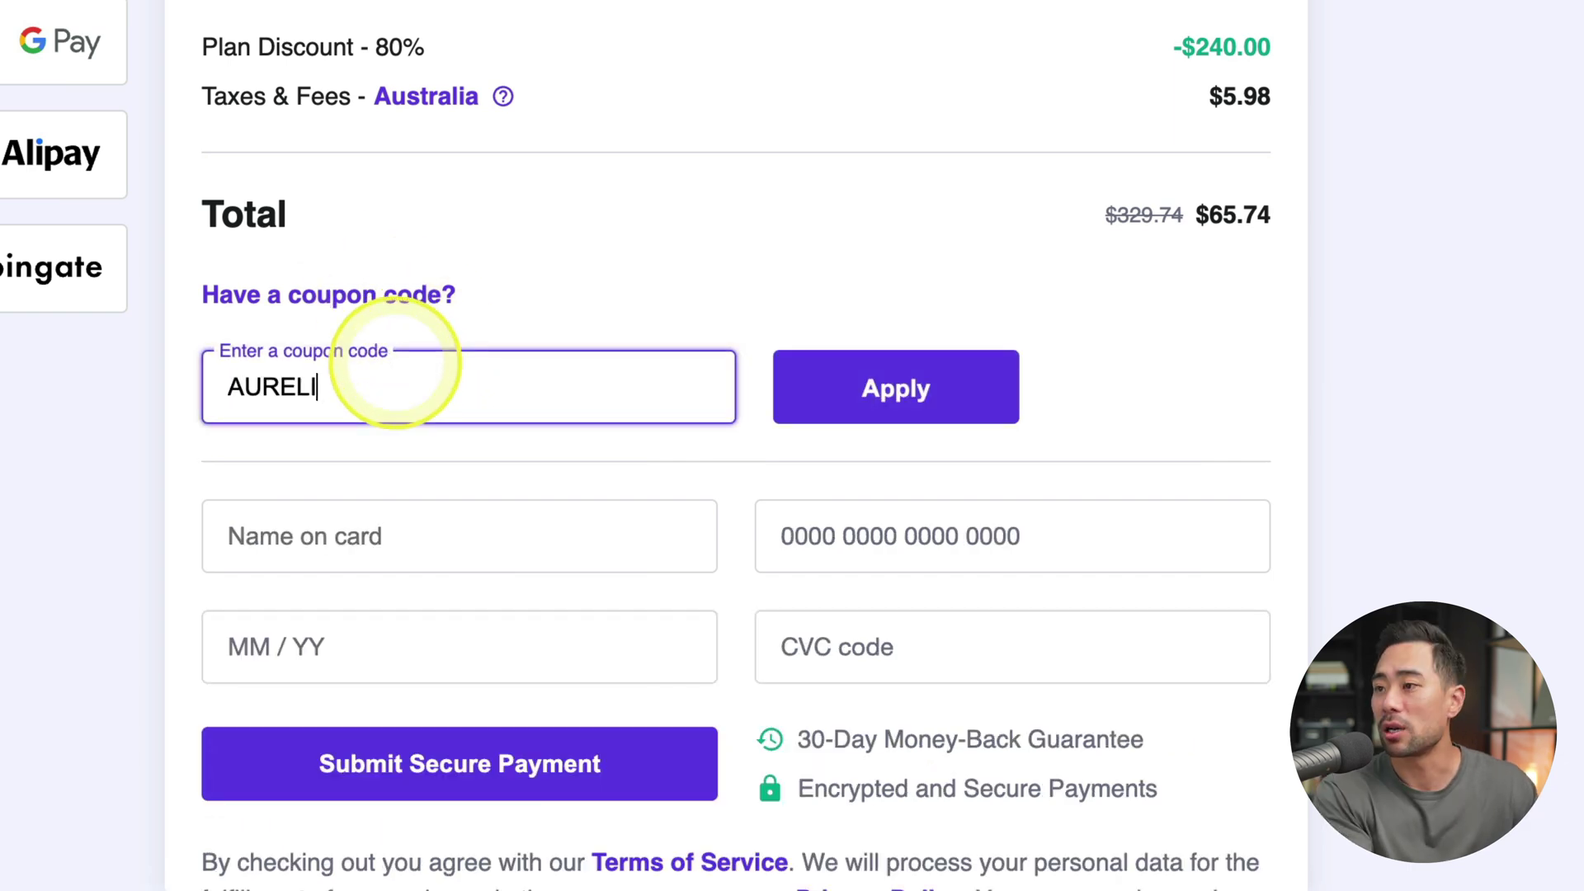
{"action": "left_click", "coordinate": [884, 387]}
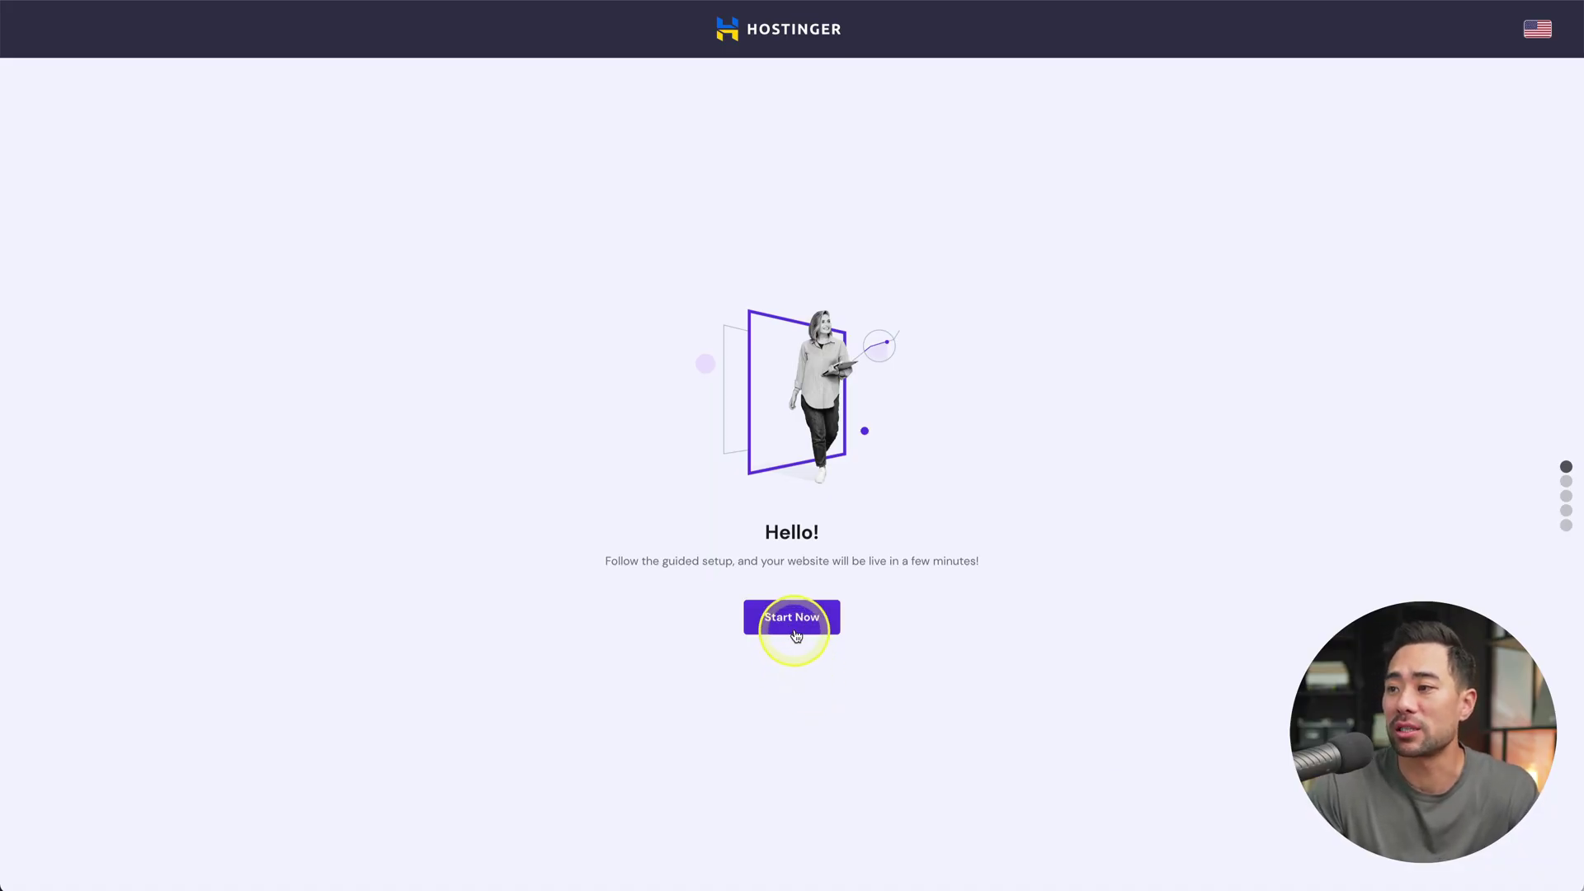
Step: Set up a new WordPress website with WooCommerce included and the admin password entered
{"action": "left_click", "coordinate": [794, 627]}
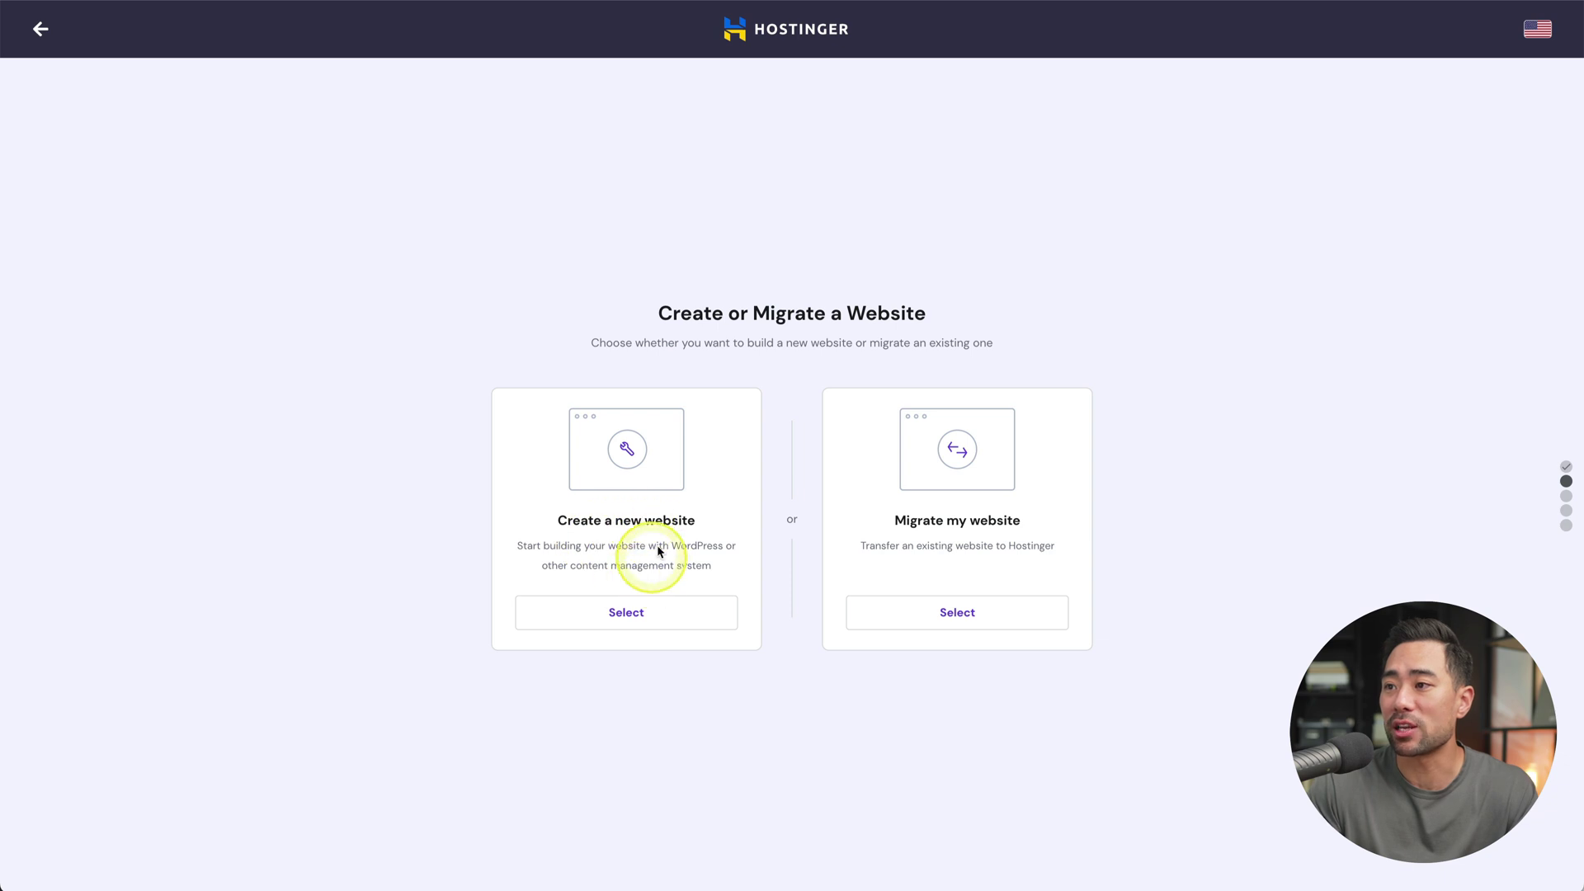
{"action": "left_click", "coordinate": [626, 615]}
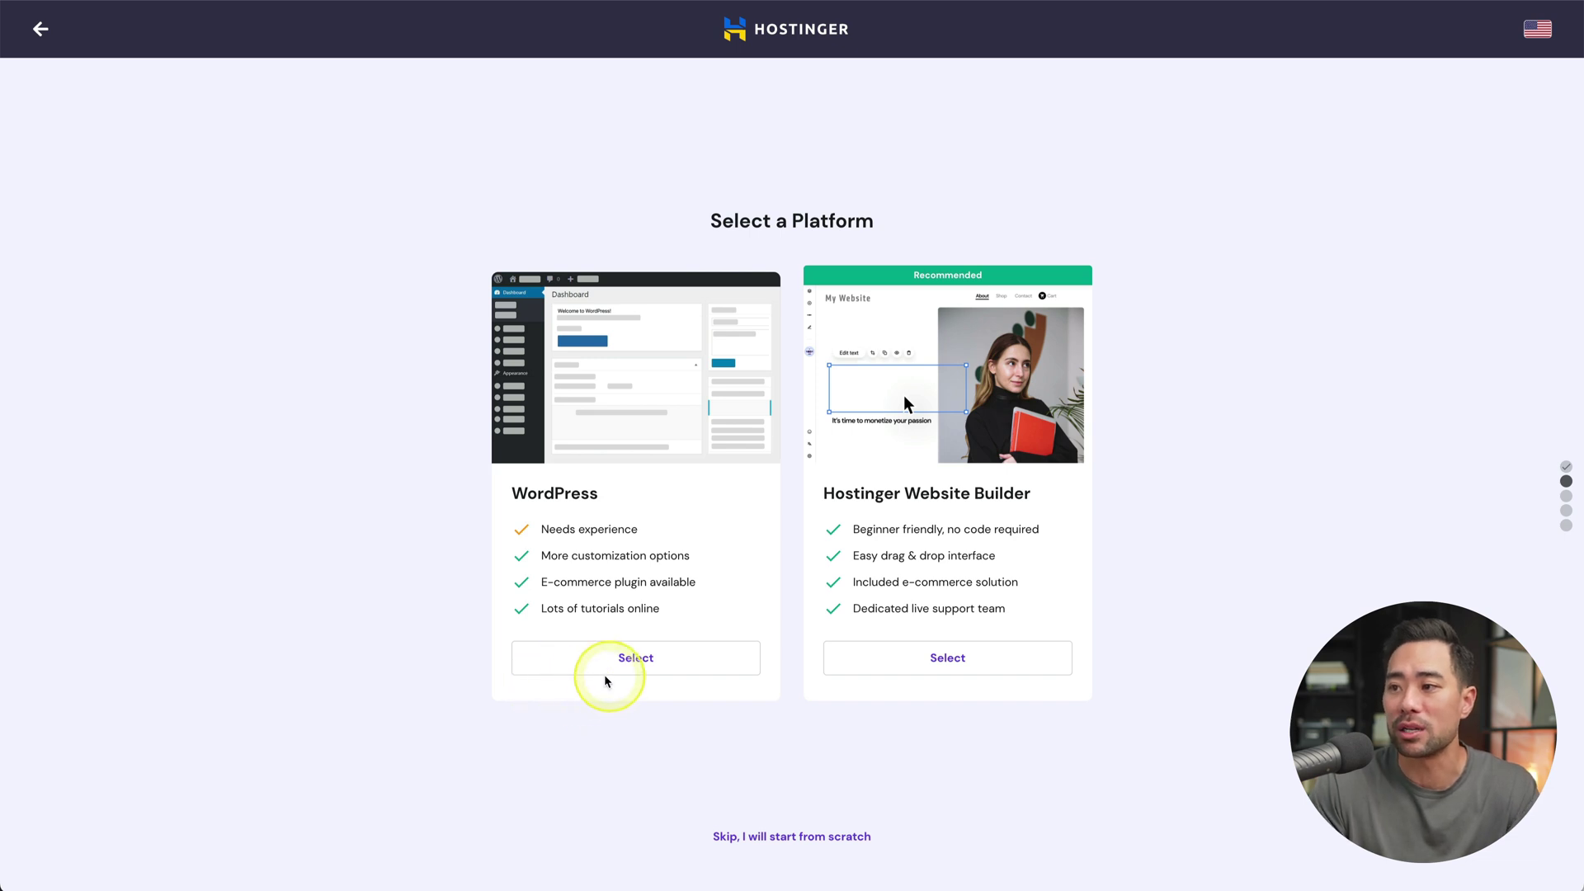
{"action": "left_click", "coordinate": [623, 665]}
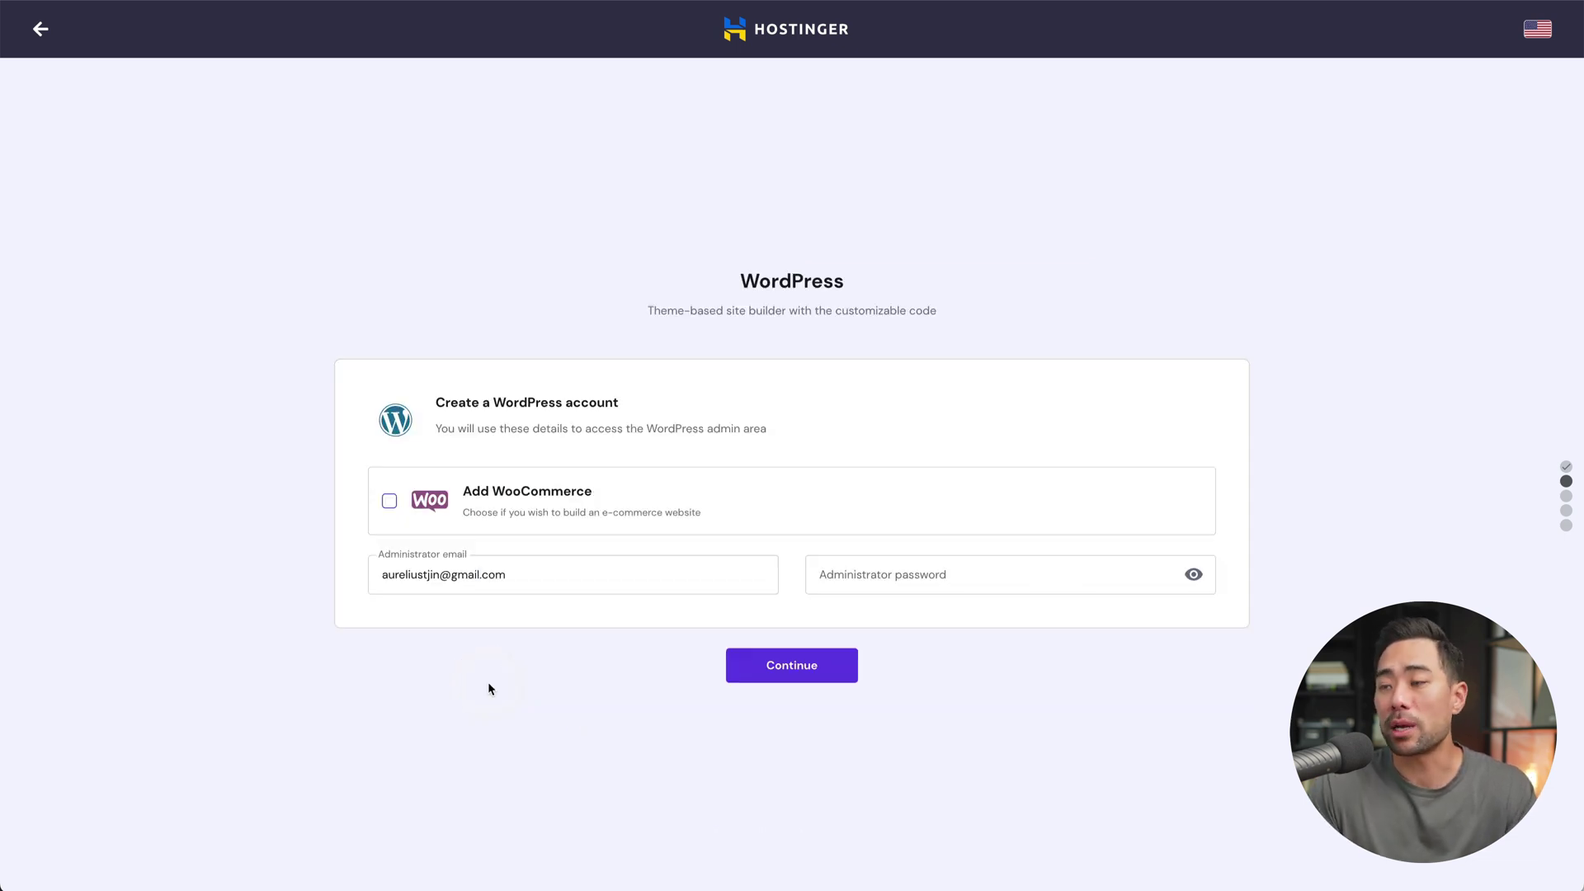
{"action": "left_click", "coordinate": [388, 502]}
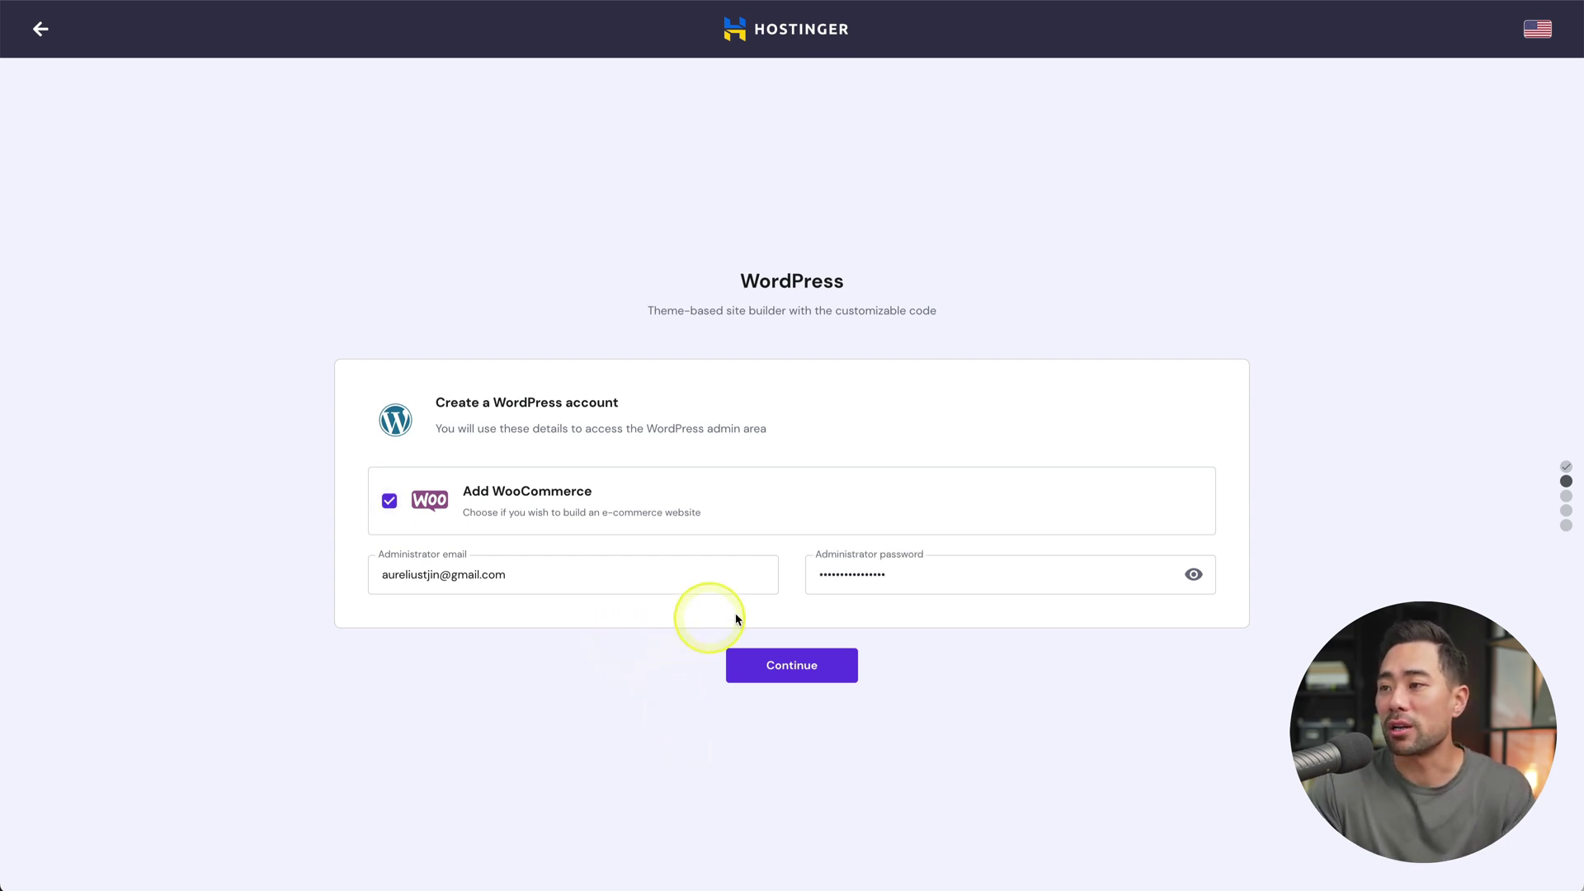
{"action": "left_click", "coordinate": [769, 674]}
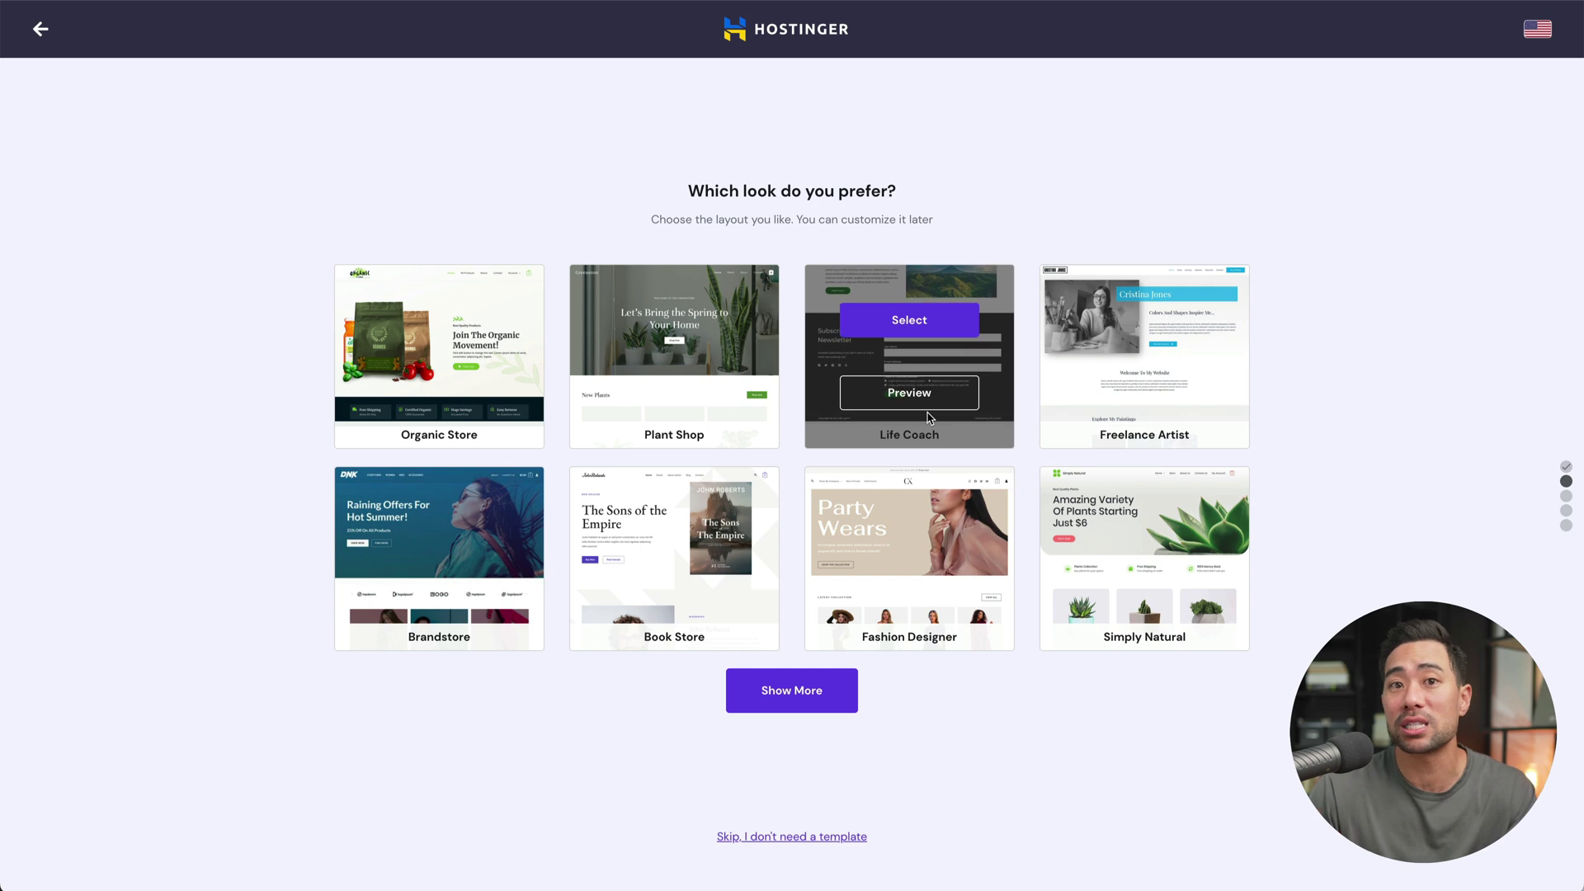
Step: Select the Plant Shop template from the expanded template gallery
{"action": "scroll", "coordinate": [1476, 489], "scroll_direction": "down", "scroll_amount": 1}
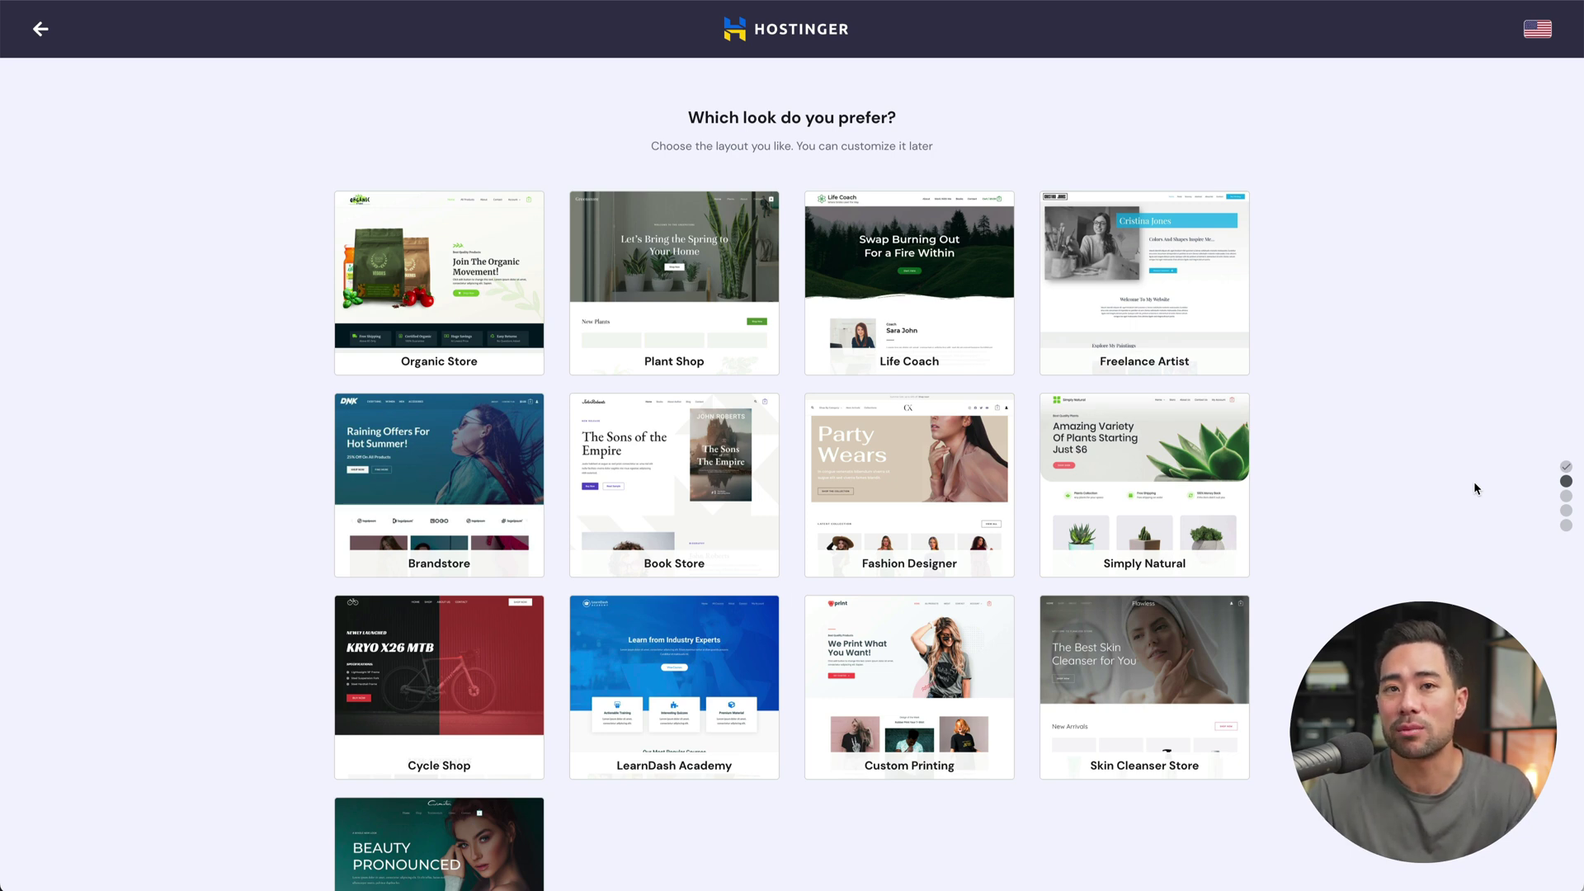
{"action": "mouse_move", "coordinate": [696, 294]}
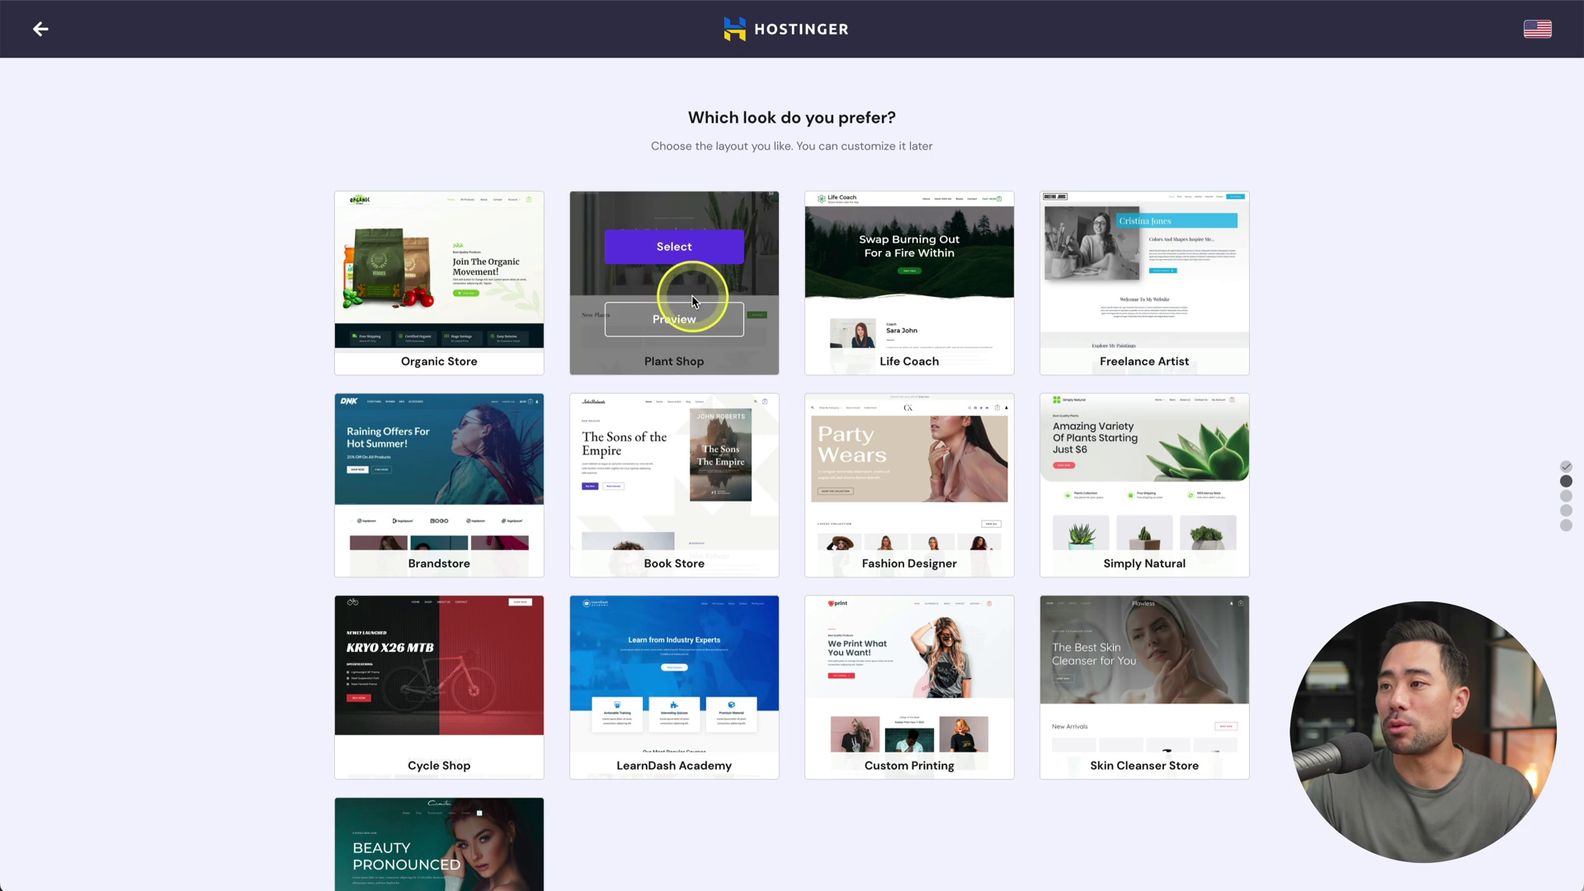
{"action": "left_click", "coordinate": [679, 252]}
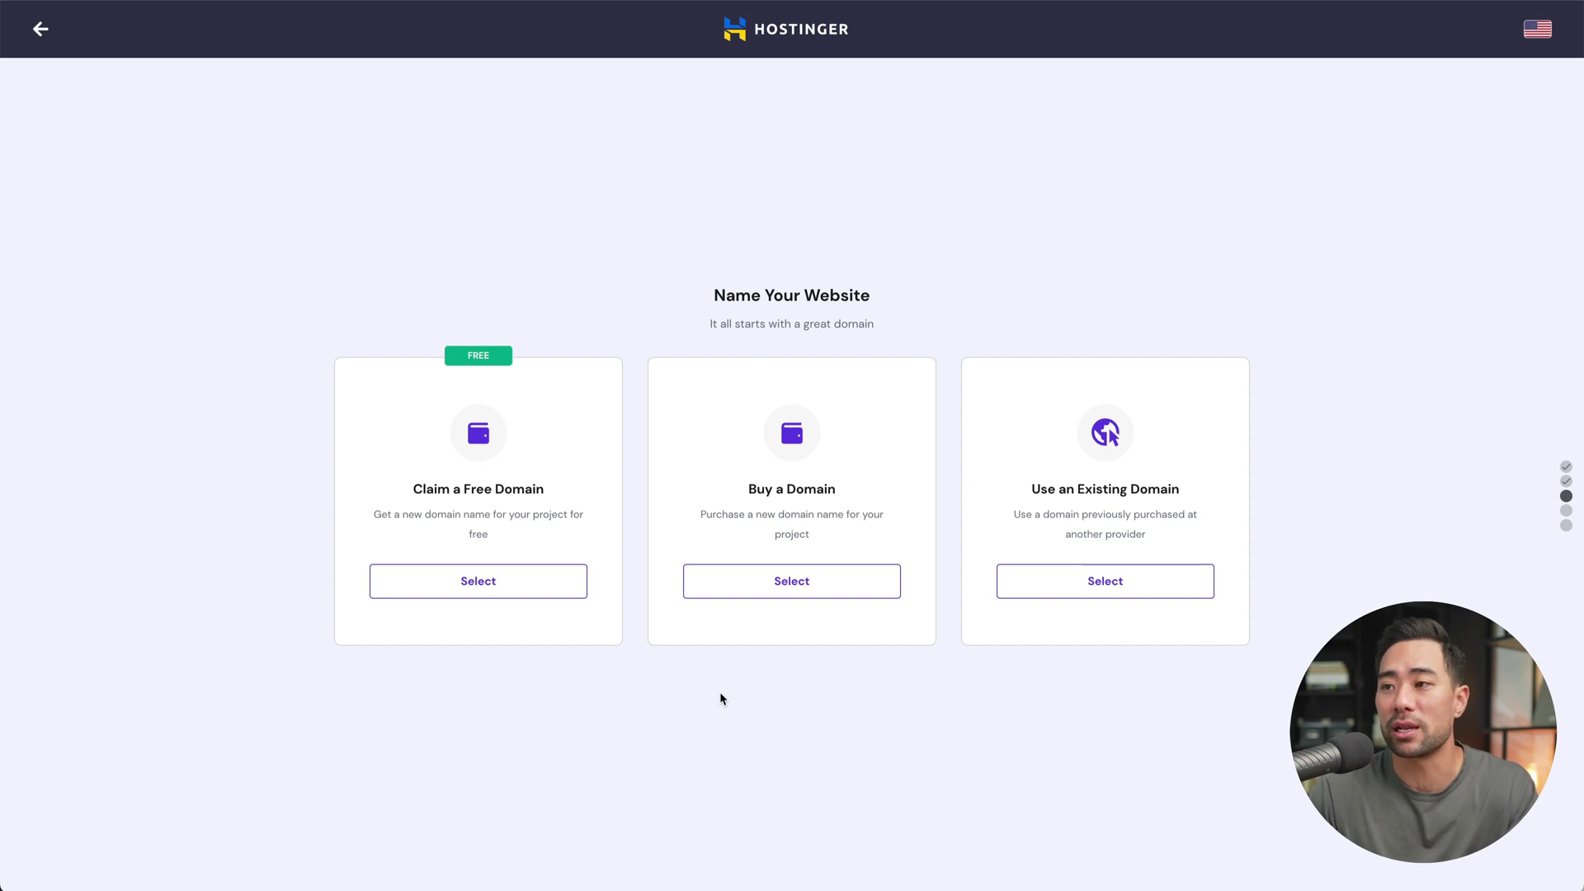
Step: Claim the free domain learnwithaurelius.com and finish the Hostinger site setup
{"action": "left_click_drag", "start_coordinate": [721, 693], "coordinate": [599, 691]}
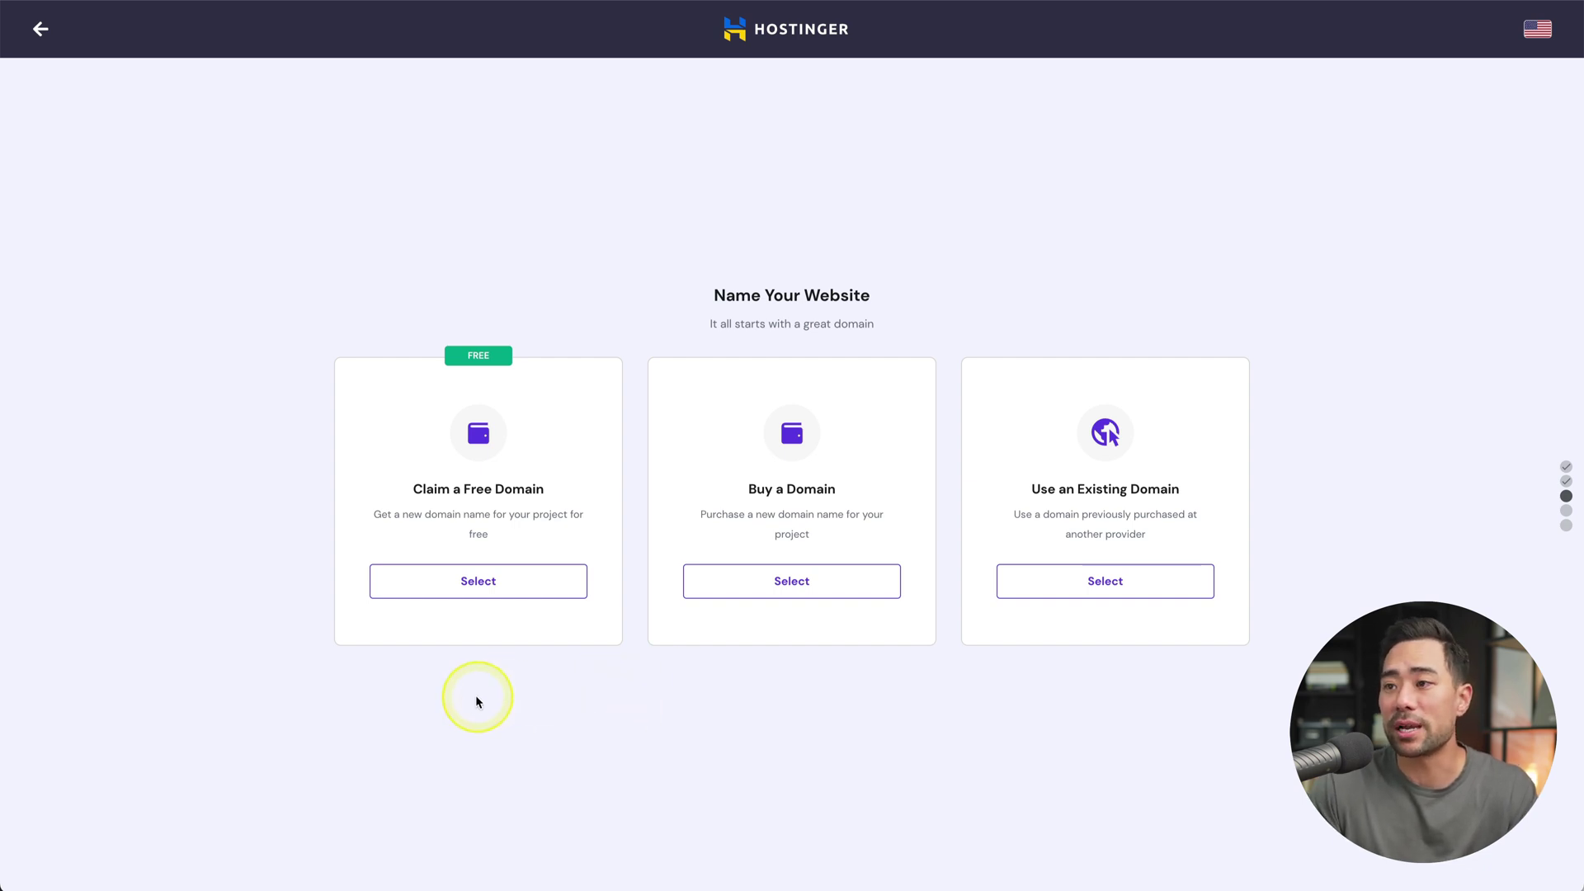
{"action": "left_click", "coordinate": [479, 592]}
{"action": "left_click", "coordinate": [595, 652]}
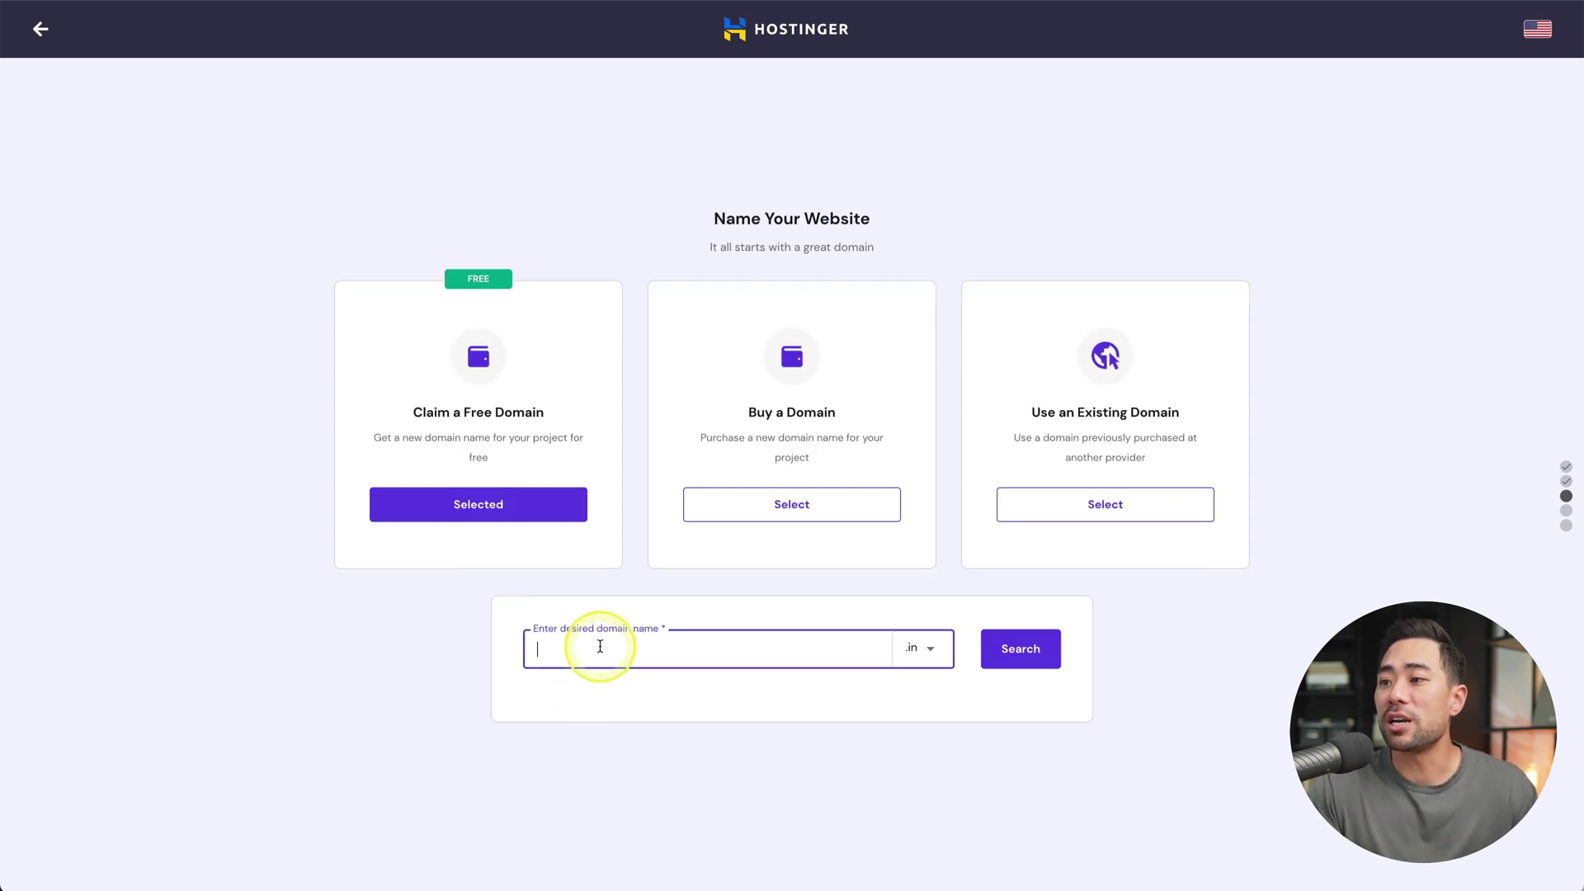
{"action": "type", "text": "learnwithaurelius"}
{"action": "left_click", "coordinate": [557, 716]}
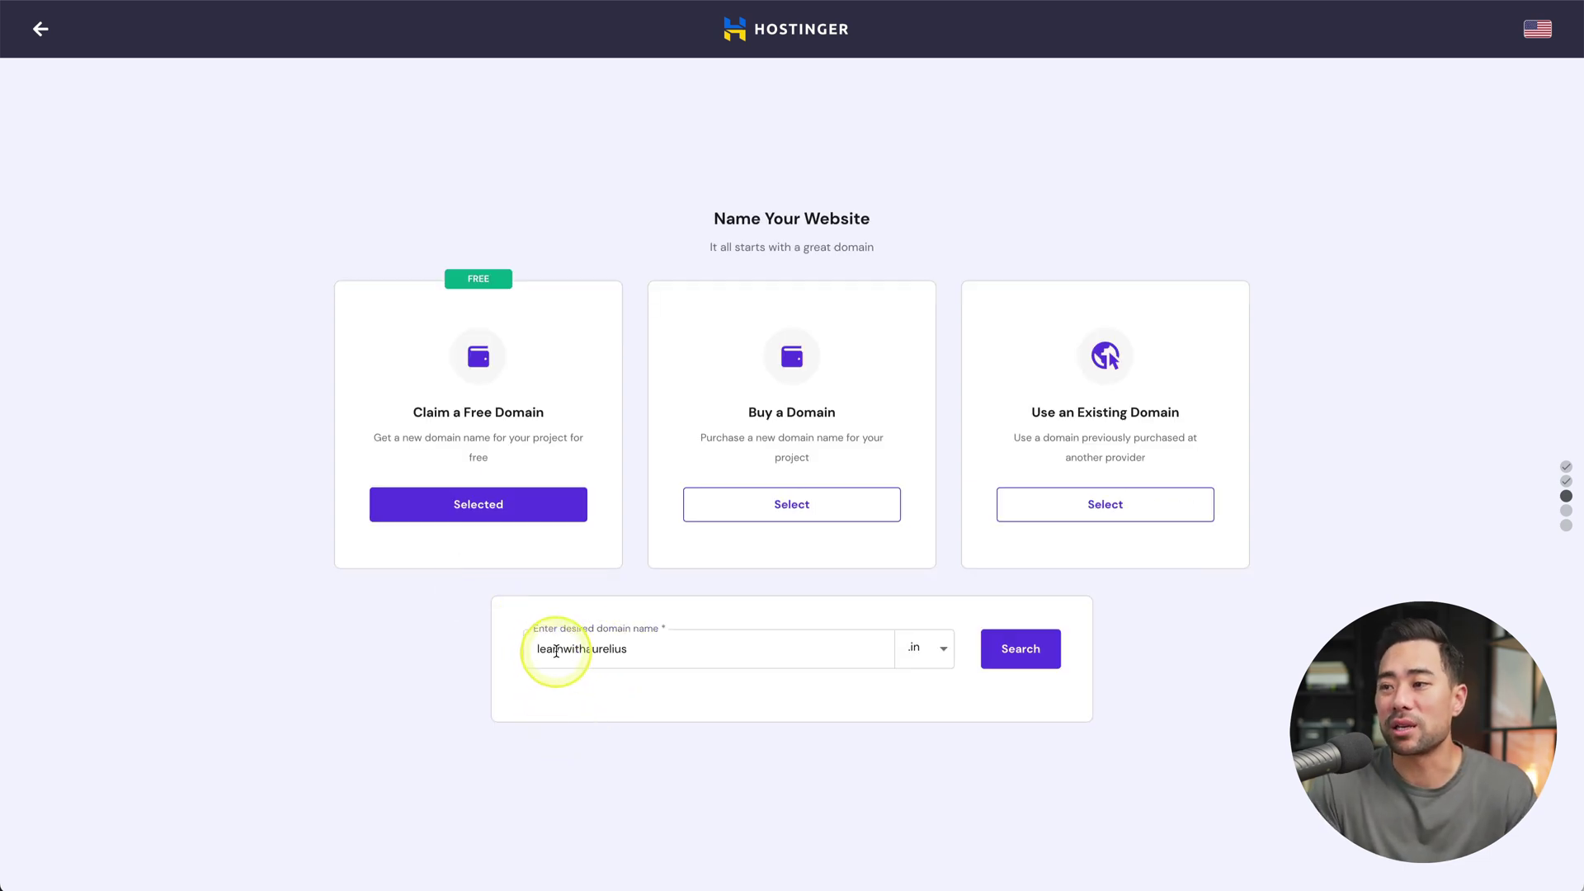
{"action": "left_click", "coordinate": [921, 649]}
{"action": "left_click", "coordinate": [808, 757]}
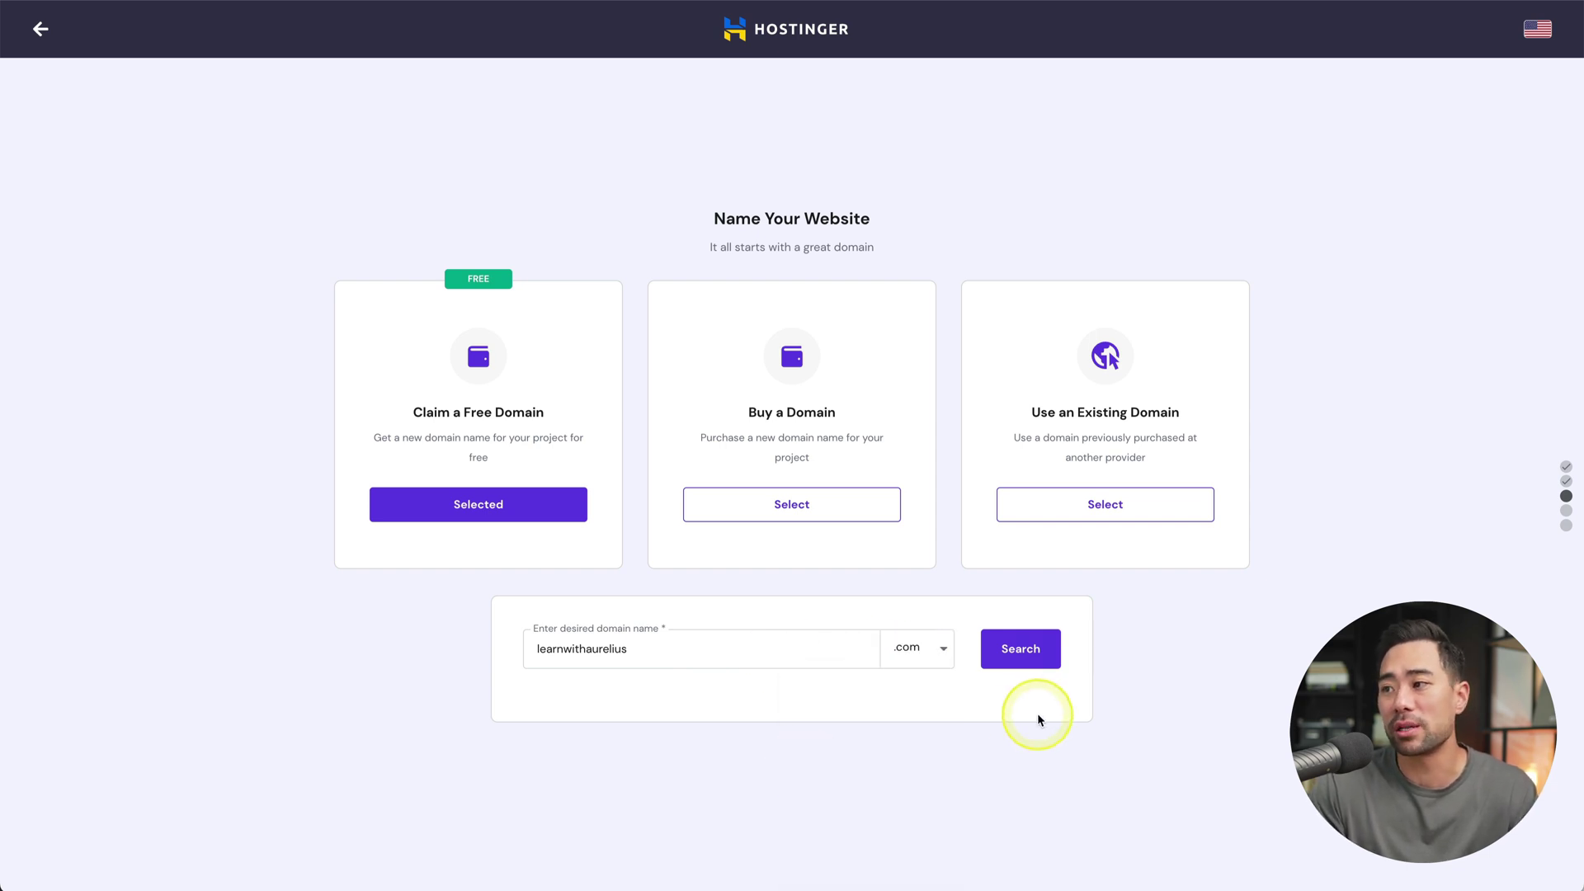
{"action": "left_click", "coordinate": [1024, 652]}
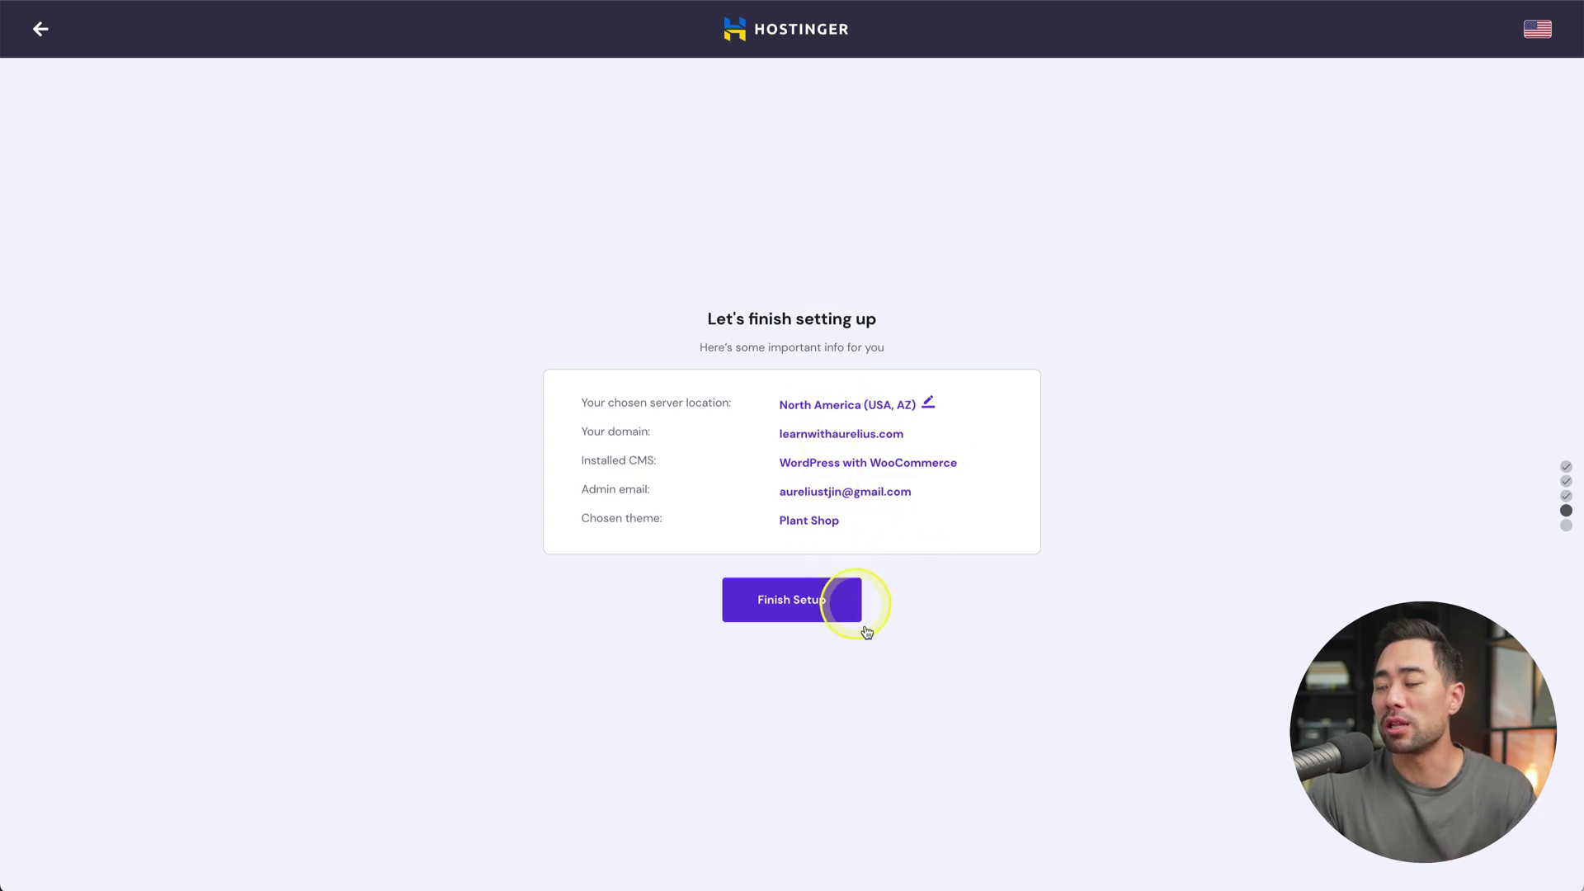
{"action": "left_click", "coordinate": [791, 610]}
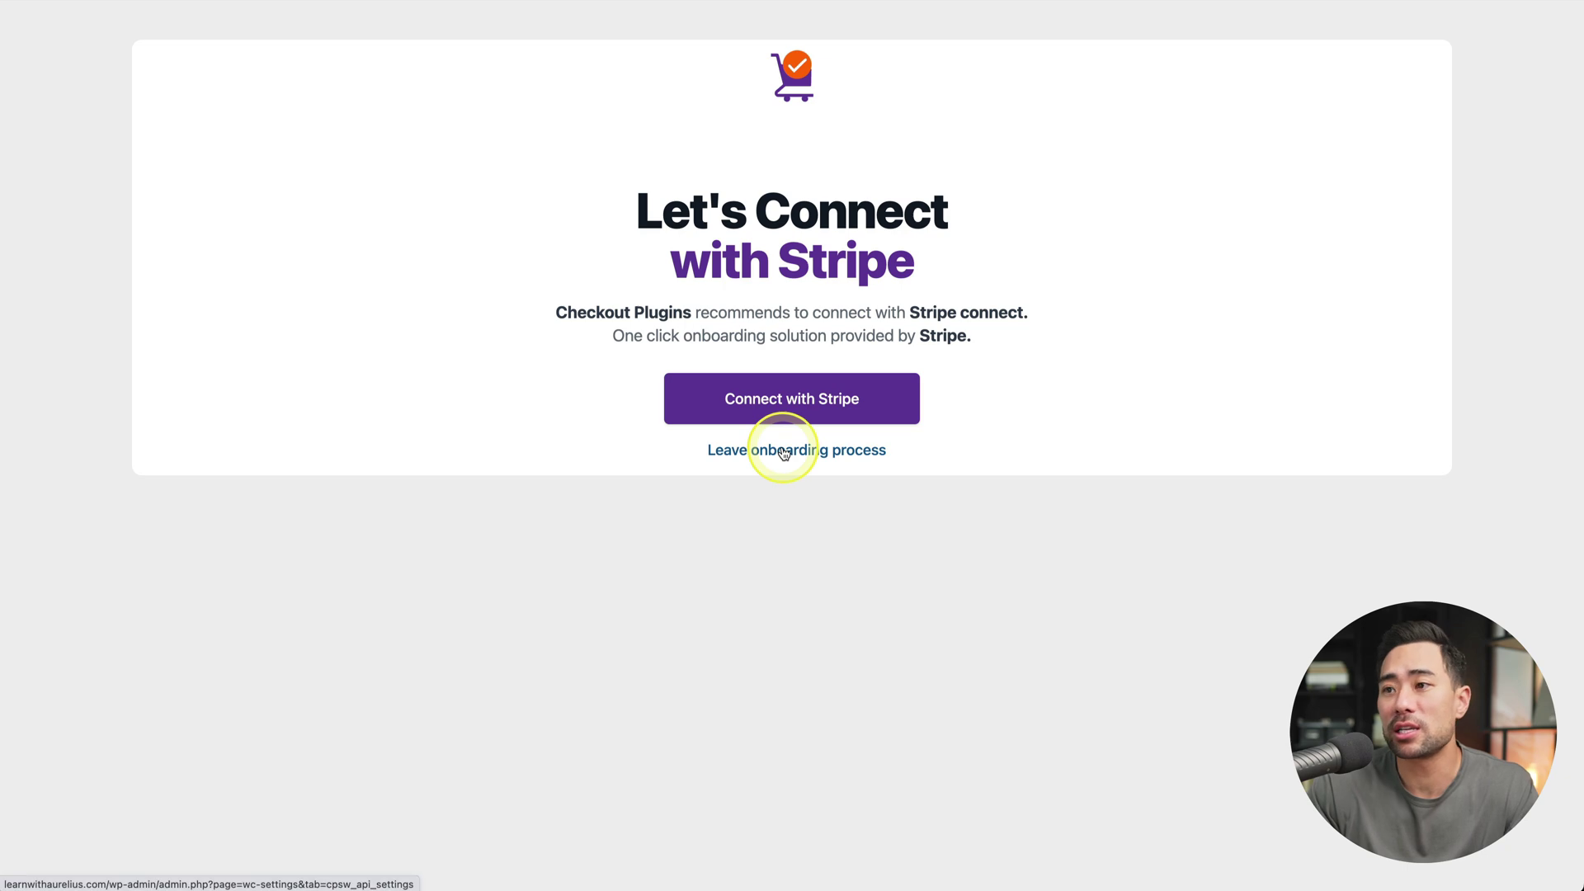
Step: Skip the Stripe onboarding and look over the live Greenstore homepage
{"action": "left_click", "coordinate": [752, 475]}
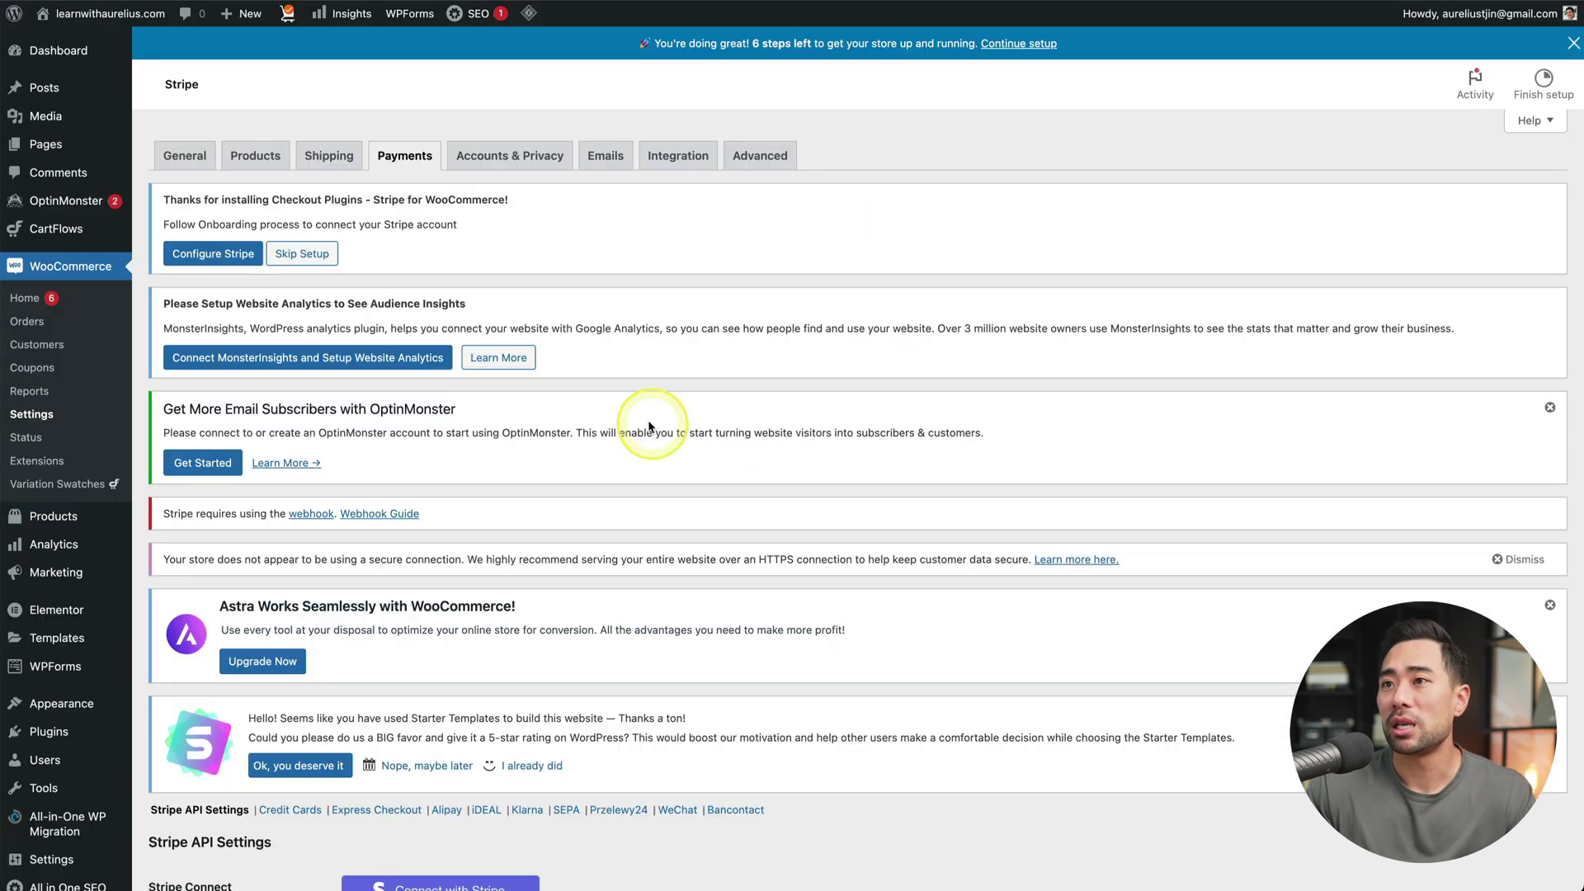
{"action": "left_click", "coordinate": [75, 41]}
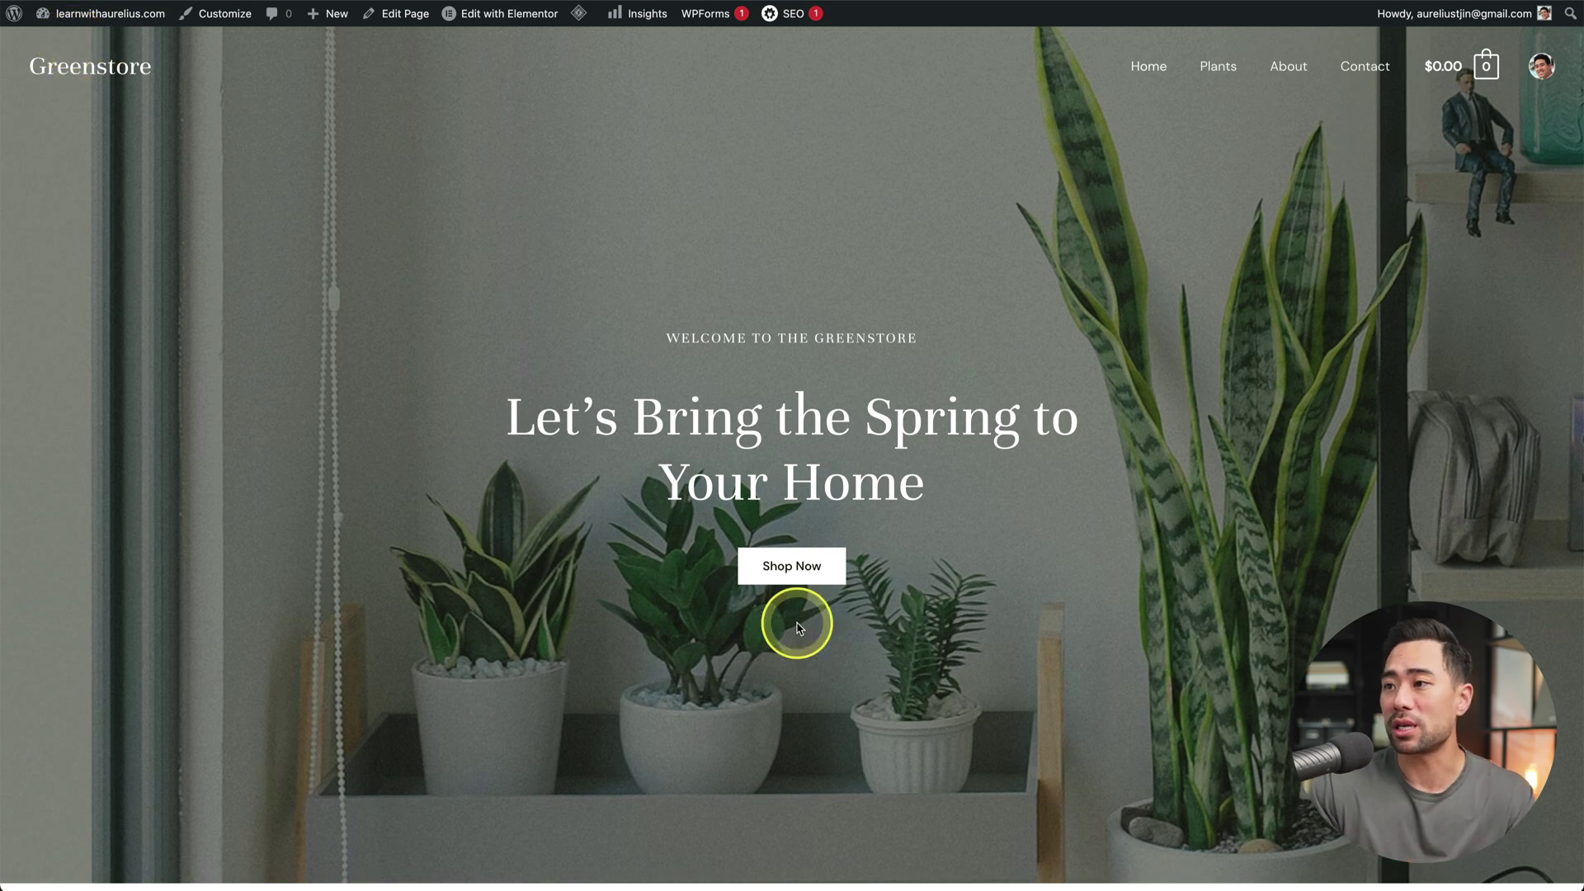
{"action": "scroll", "coordinate": [798, 629], "scroll_direction": "down", "scroll_amount": 2}
{"action": "scroll", "coordinate": [798, 629], "scroll_direction": "down", "scroll_amount": 15}
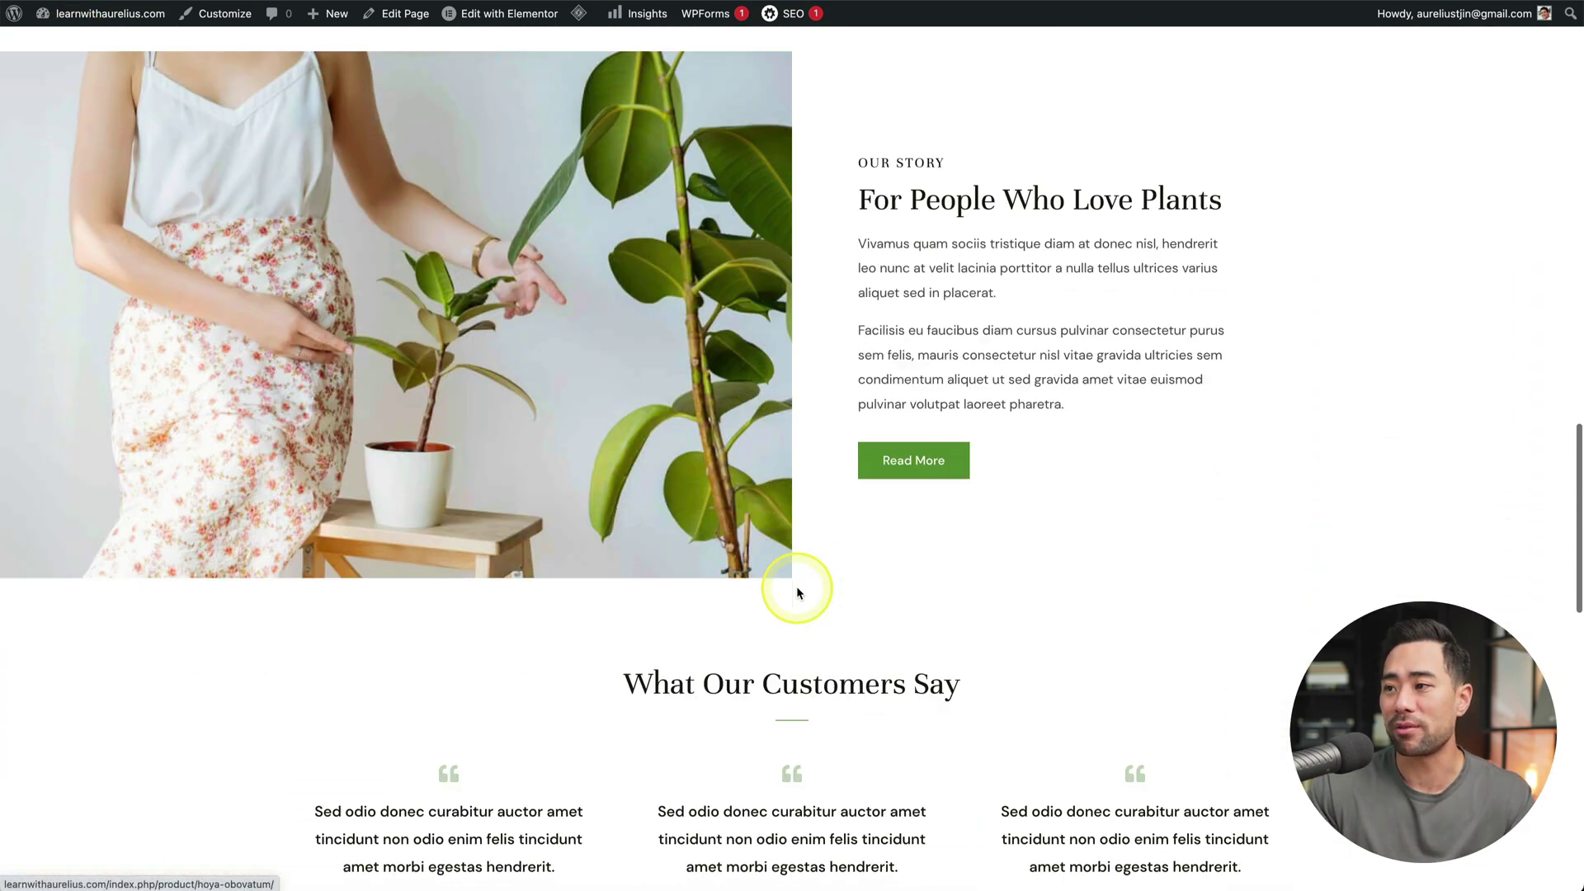
{"action": "scroll", "coordinate": [797, 592], "scroll_direction": "down", "scroll_amount": 8}
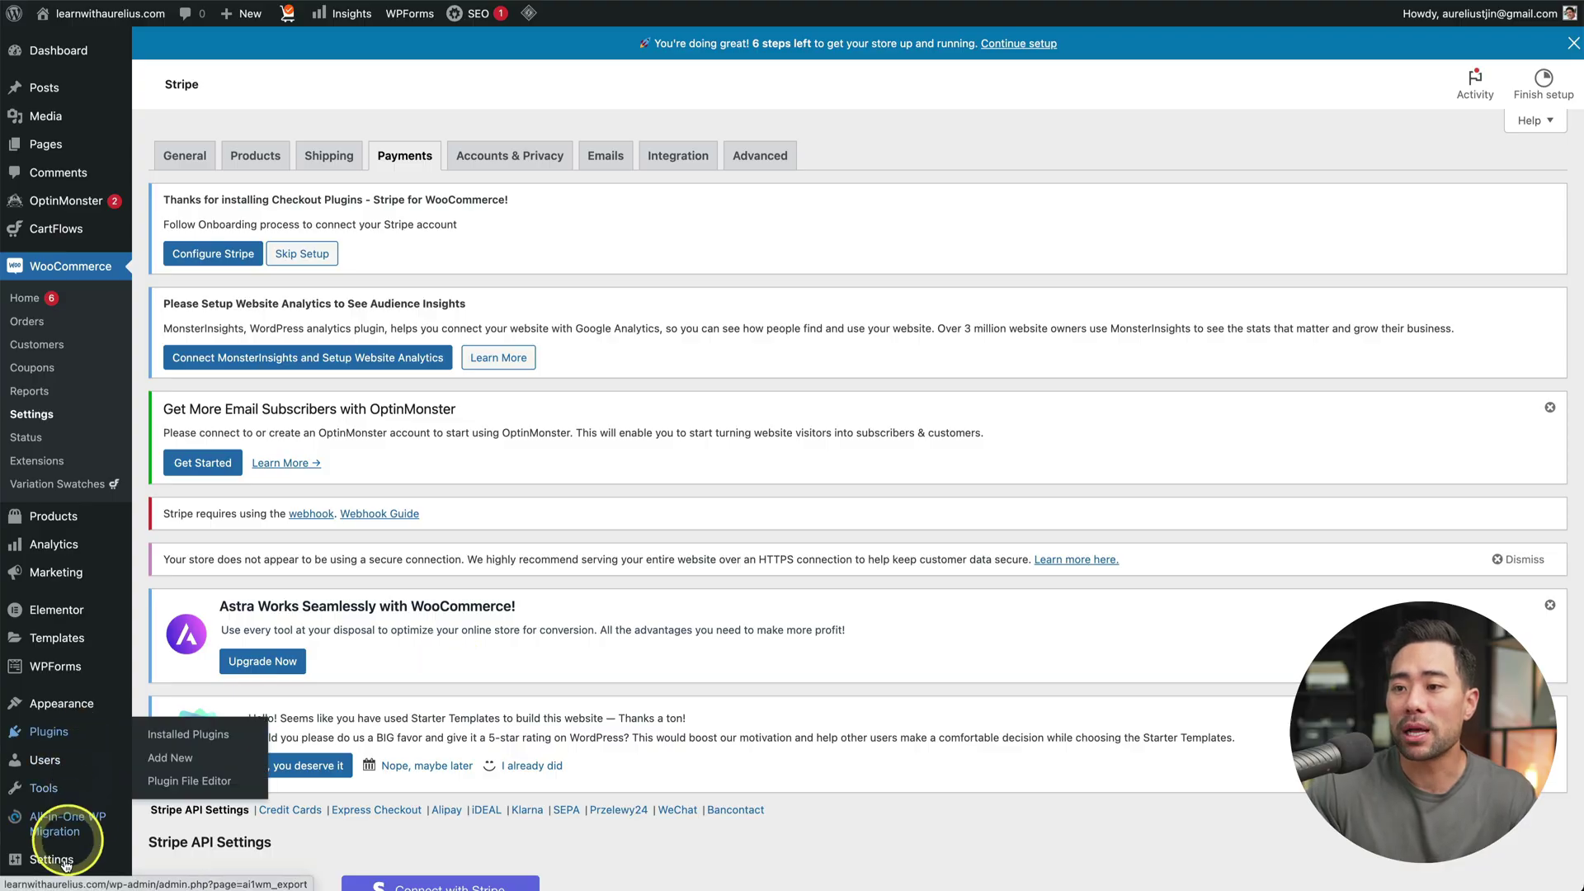
Step: Open the Astra theme Customizer via Appearance > Customize
{"action": "scroll", "coordinate": [66, 636], "scroll_direction": "down", "scroll_amount": 3}
{"action": "mouse_move", "coordinate": [78, 533]}
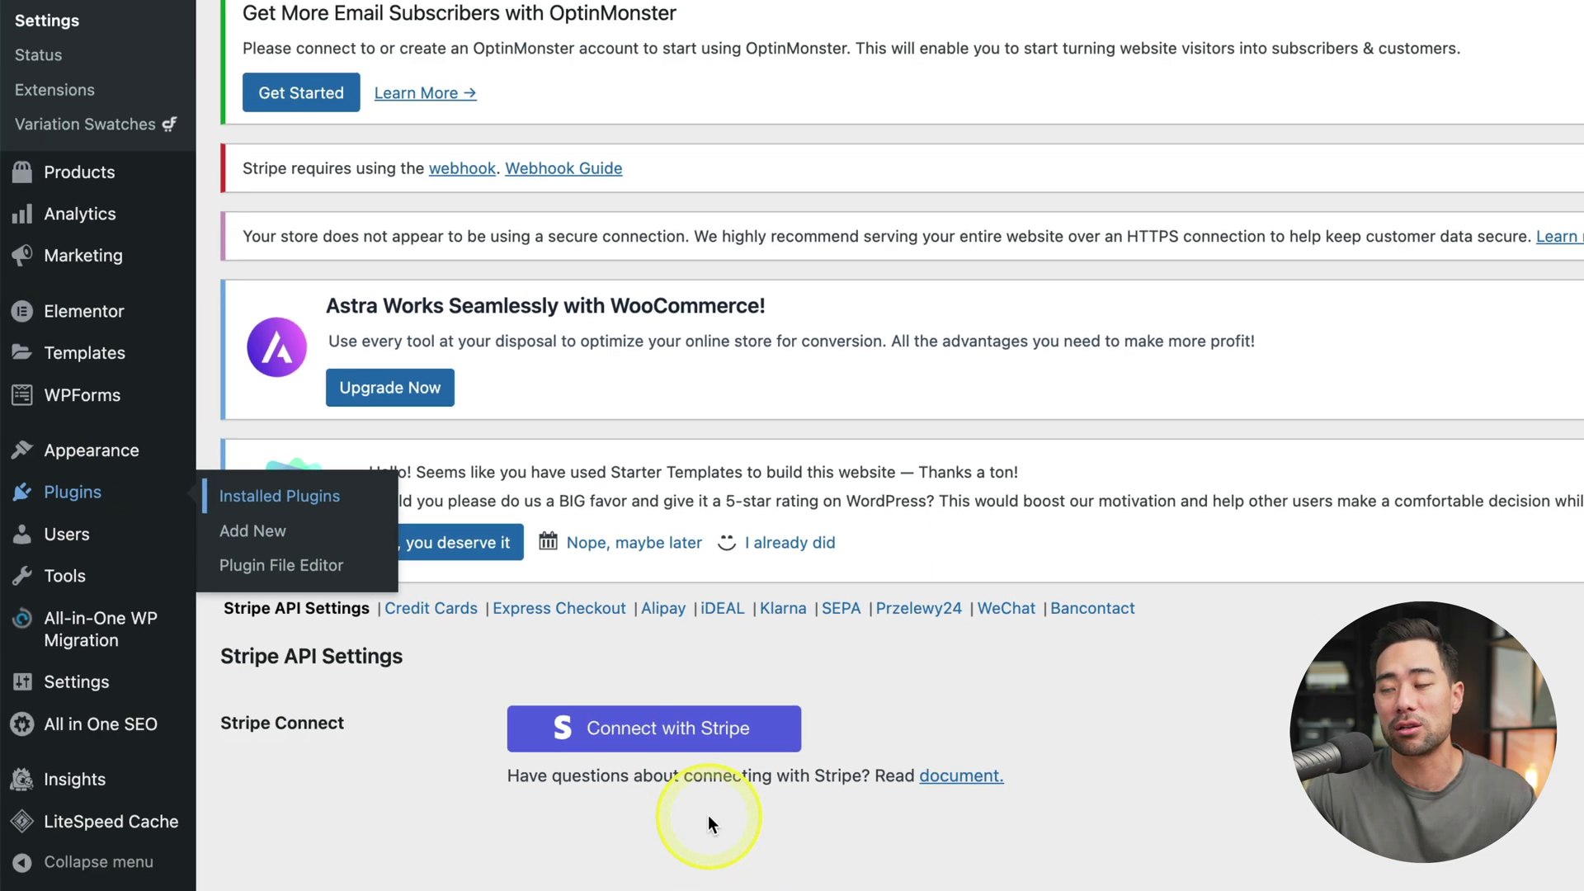
{"action": "scroll", "coordinate": [476, 793], "scroll_direction": "down", "scroll_amount": 10}
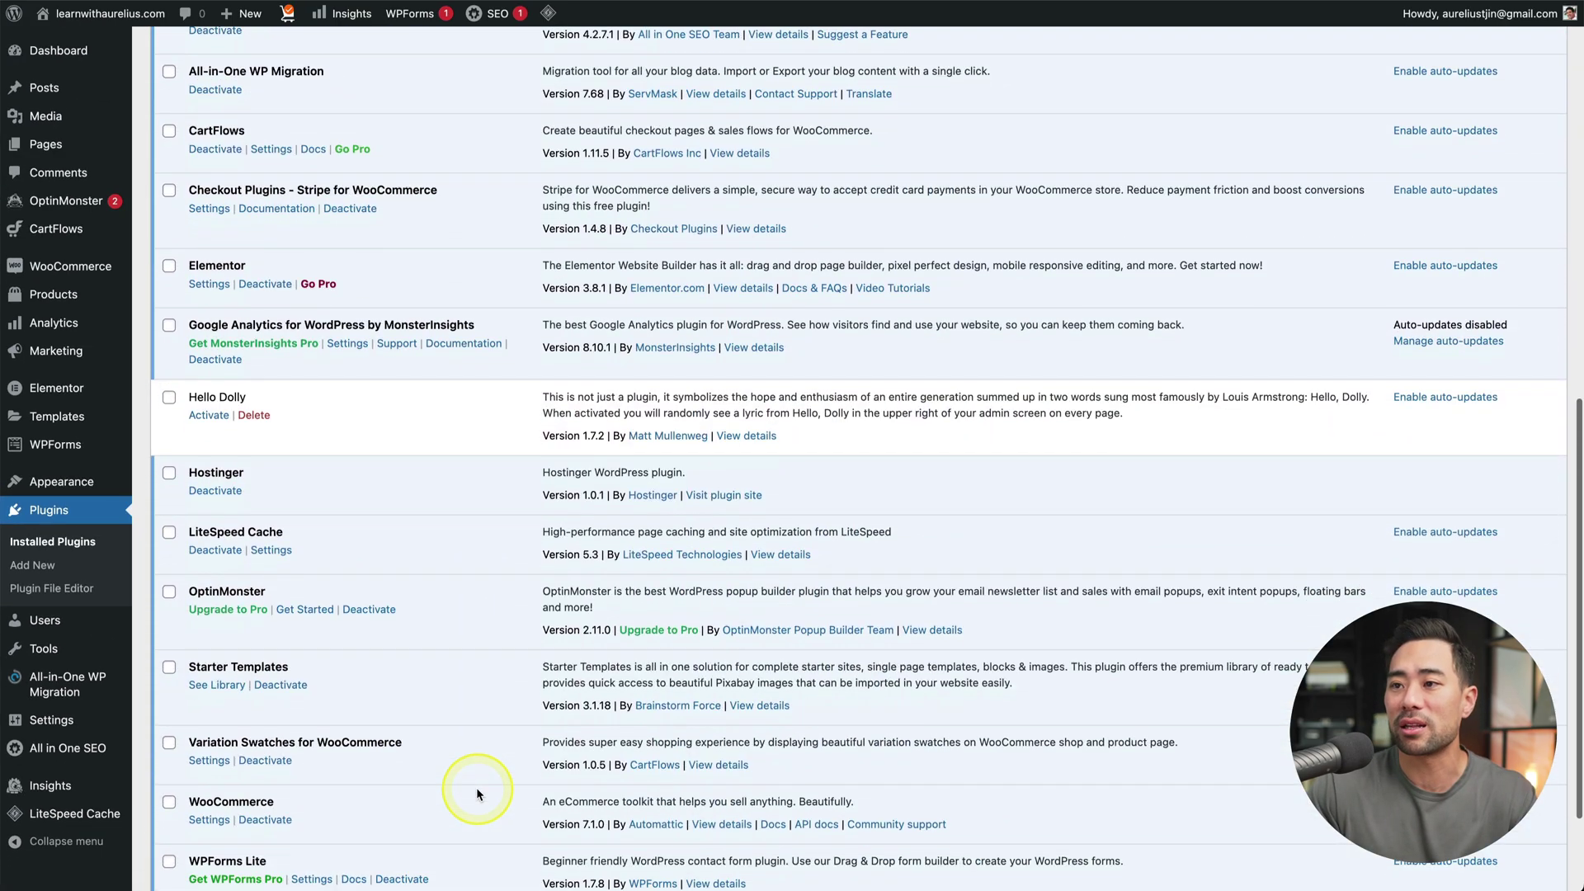
{"action": "scroll", "coordinate": [476, 791], "scroll_direction": "down", "scroll_amount": 1}
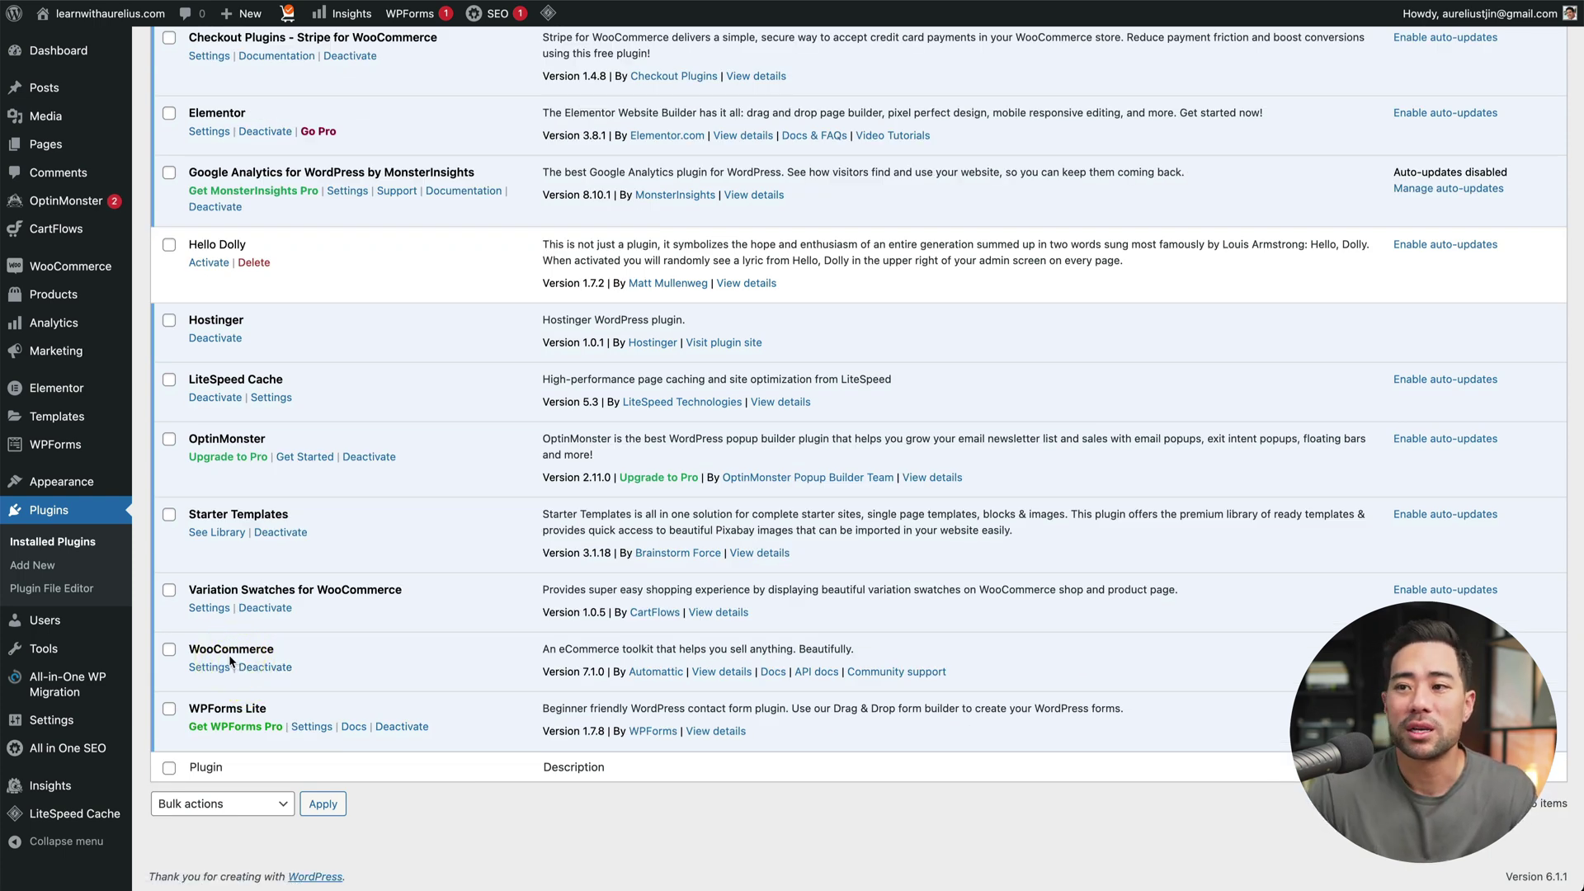
{"action": "mouse_move", "coordinate": [73, 480]}
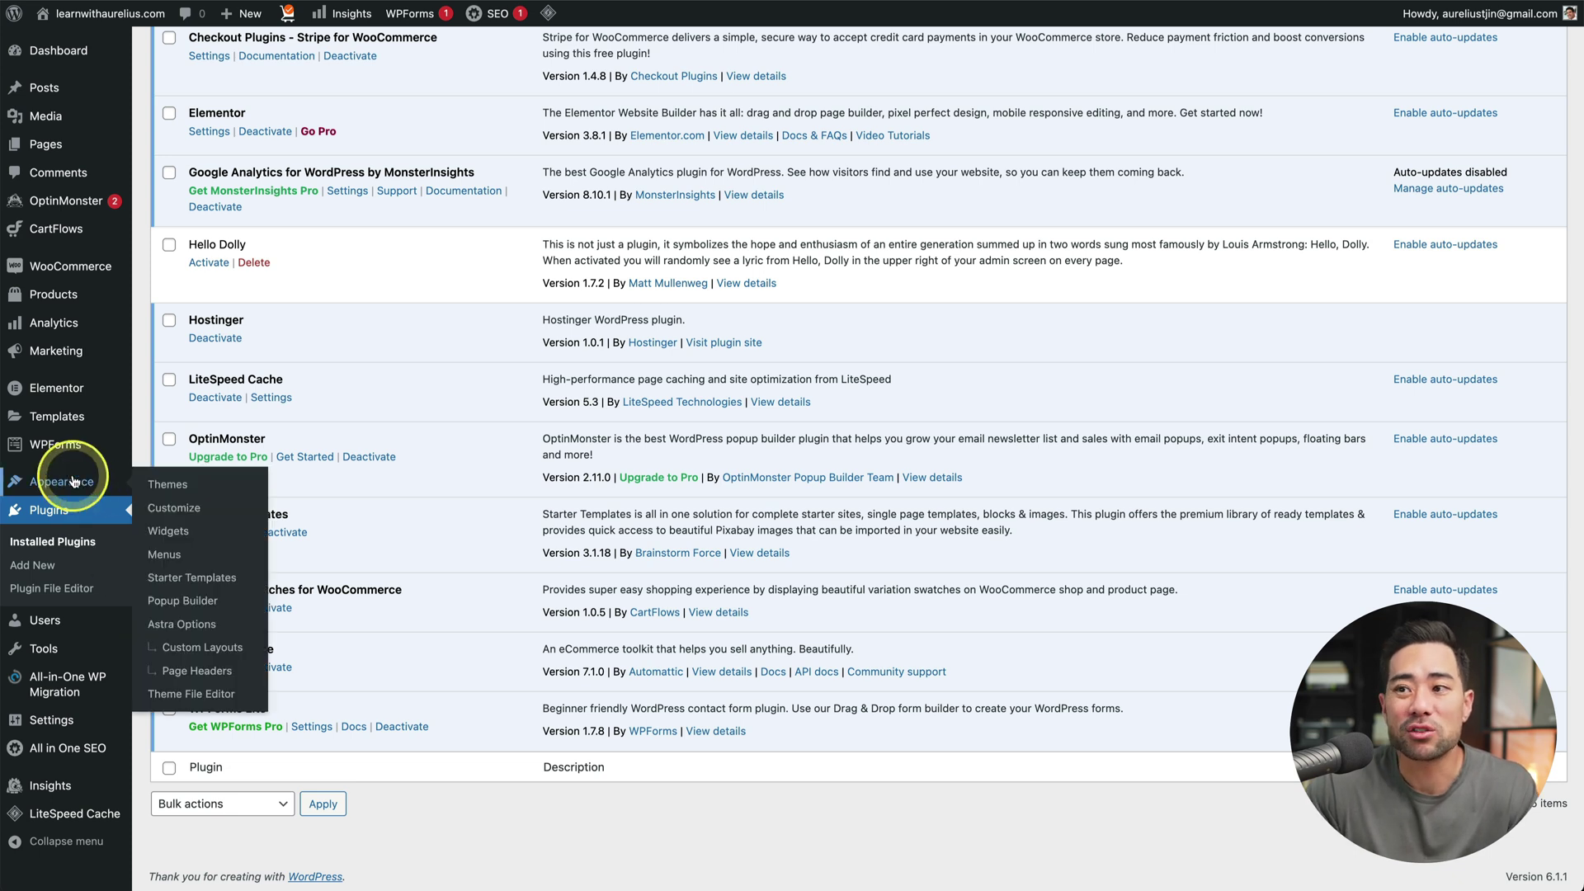
{"action": "left_click", "coordinate": [168, 511]}
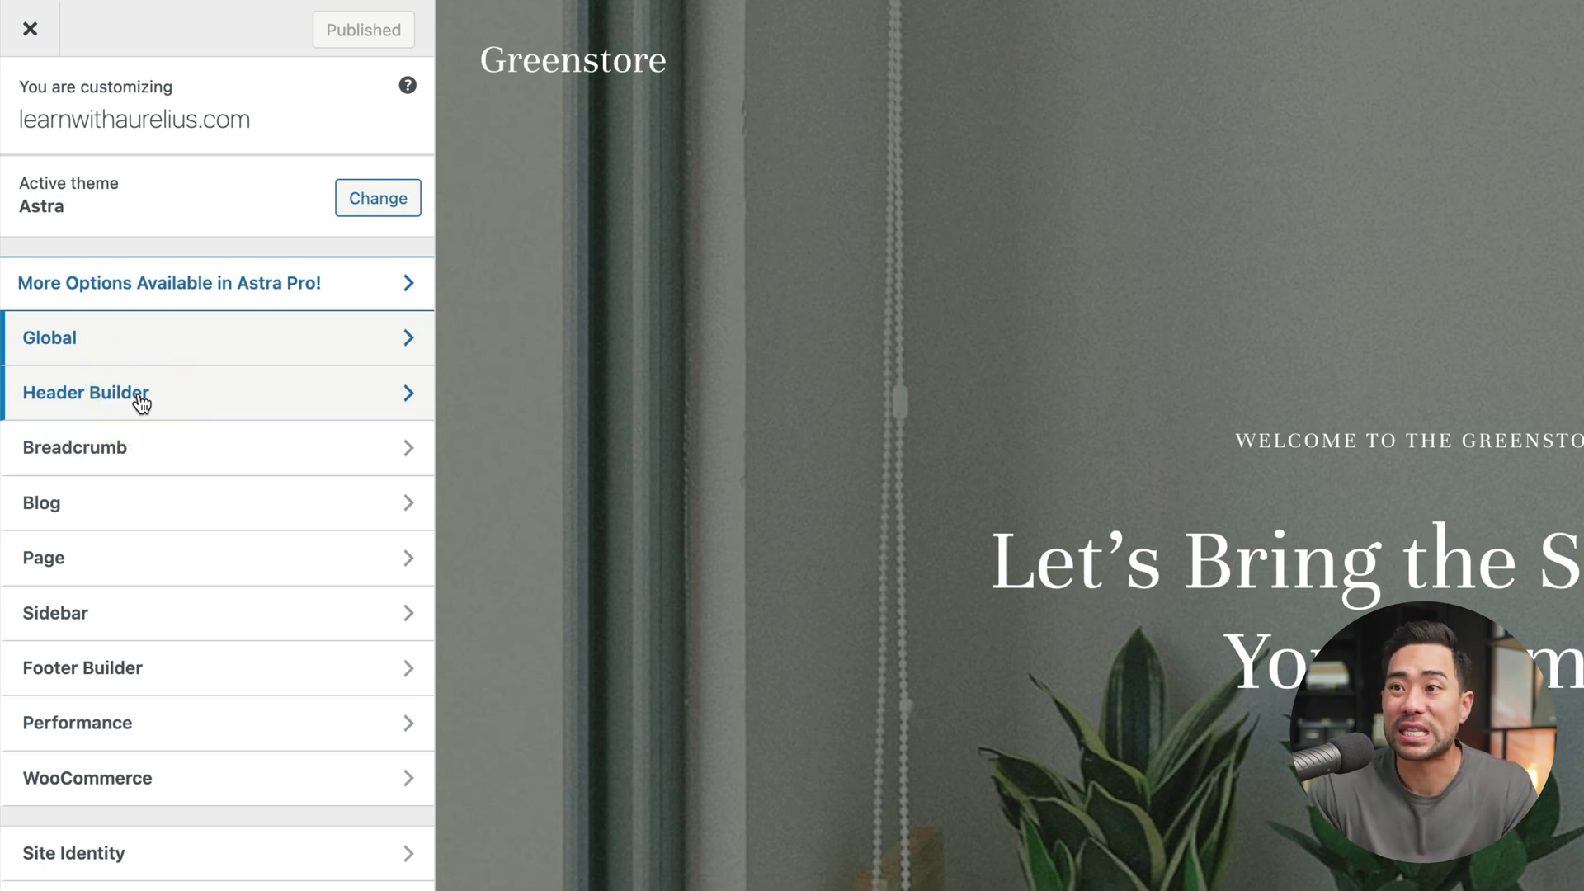
Step: Upload logo.png as the new logo under Header Builder > Site Title & Logo
{"action": "left_click", "coordinate": [140, 400]}
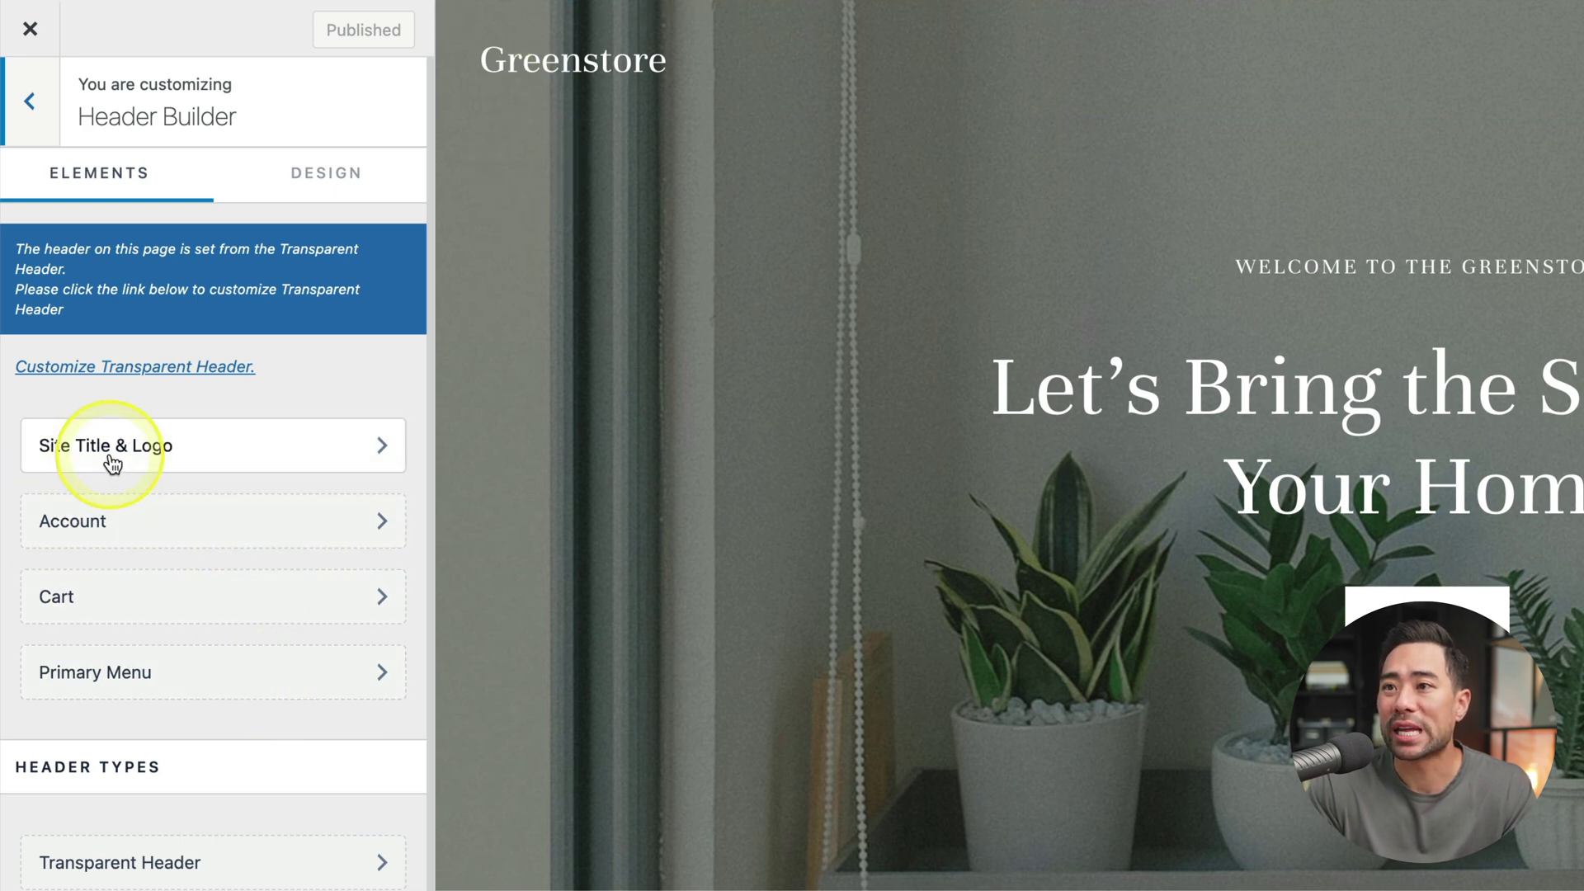
{"action": "left_click", "coordinate": [181, 462]}
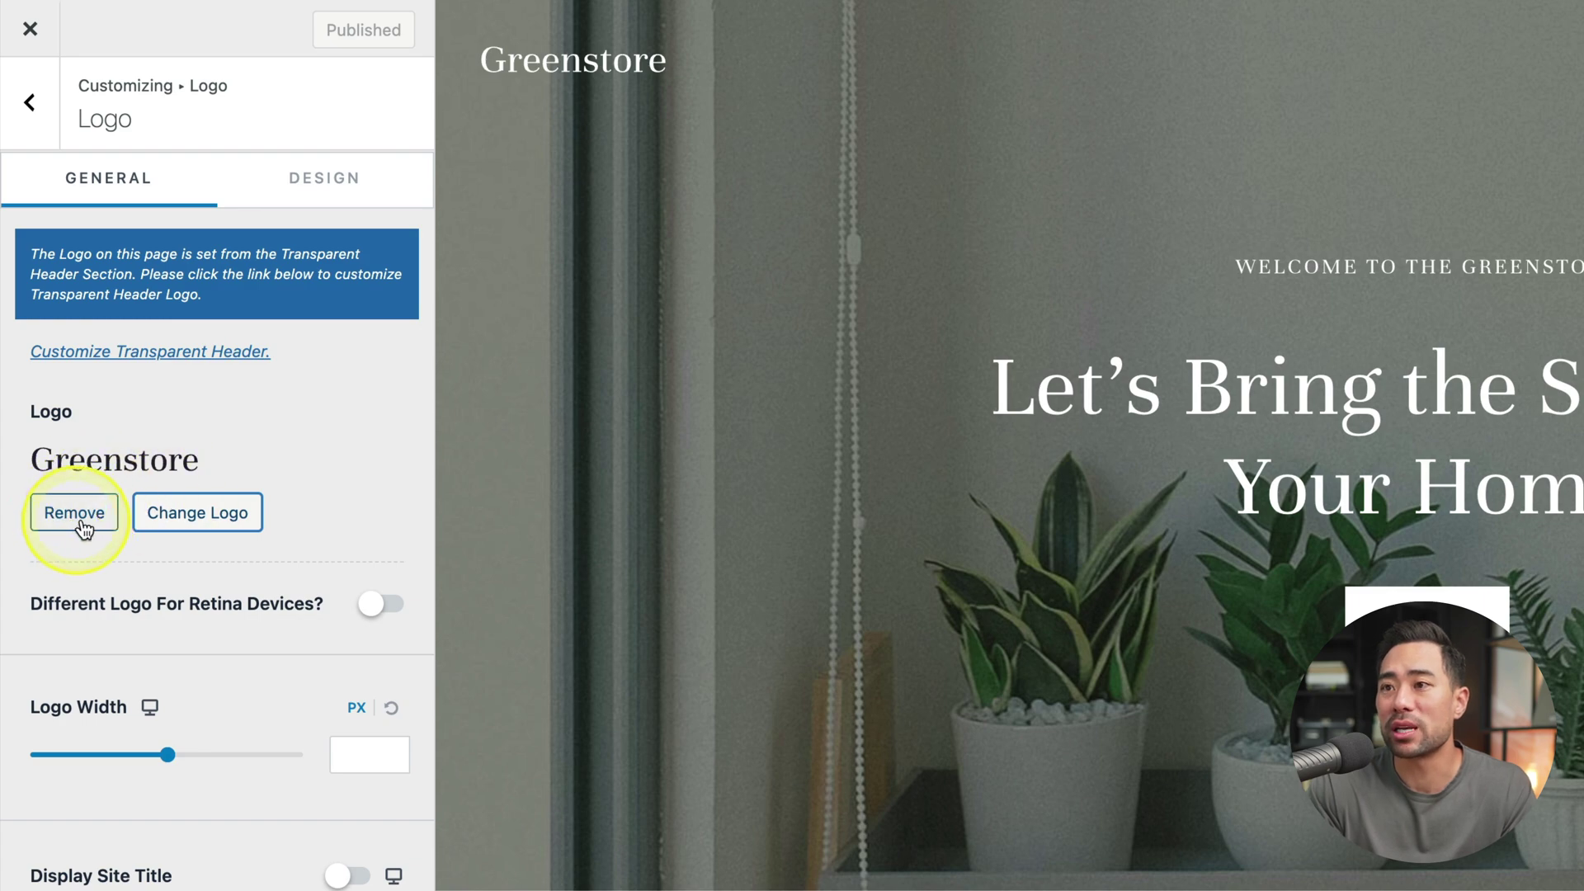
{"action": "left_click", "coordinate": [195, 520]}
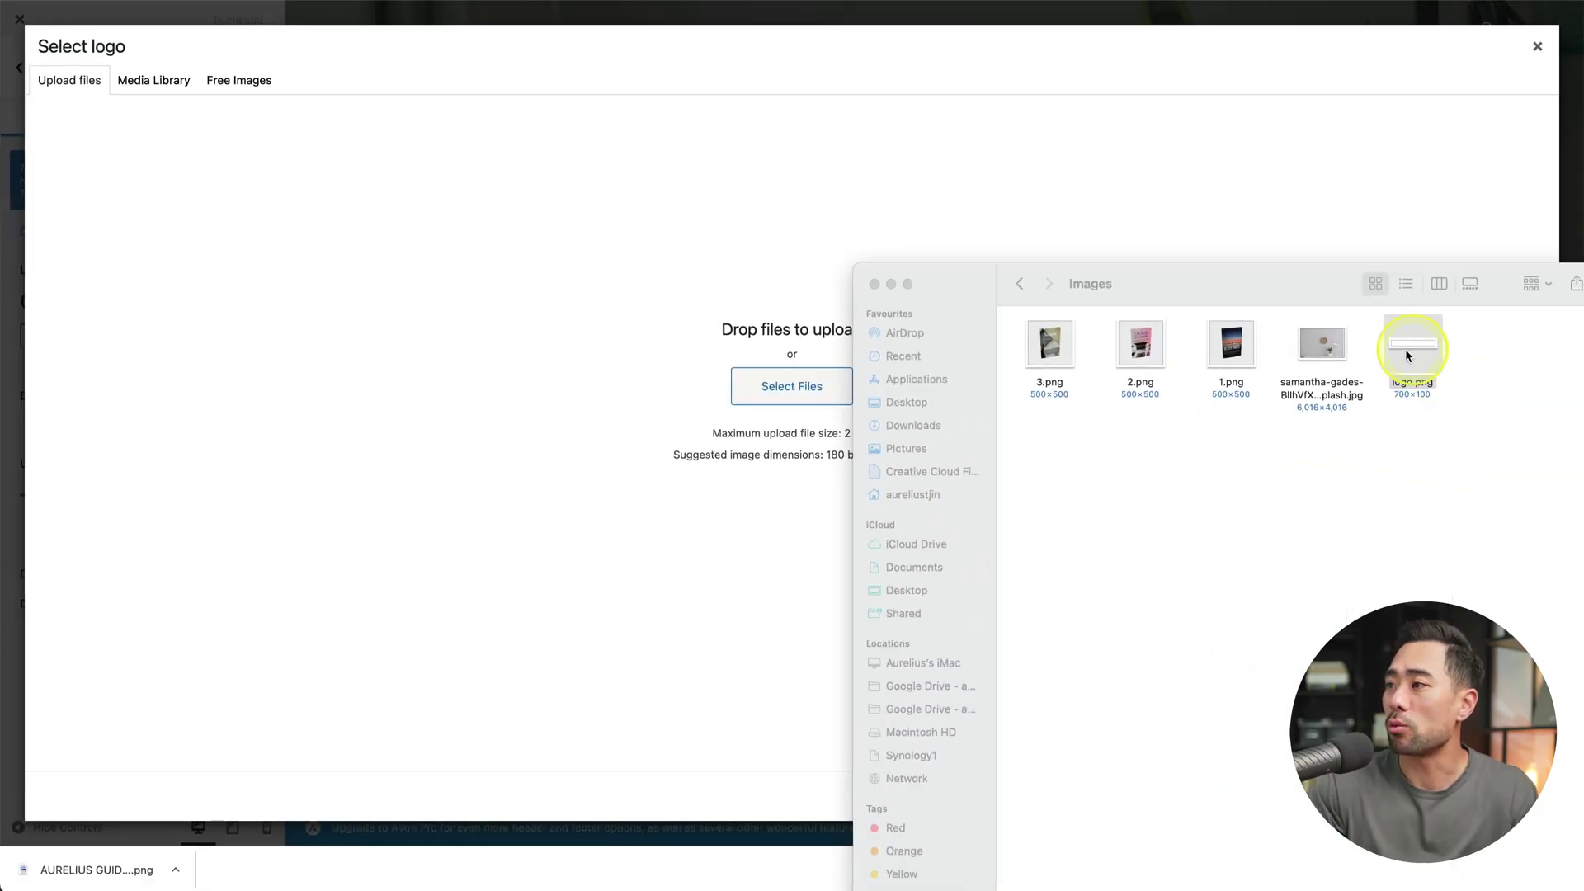
{"action": "left_click_drag", "start_coordinate": [1265, 267], "coordinate": [576, 431]}
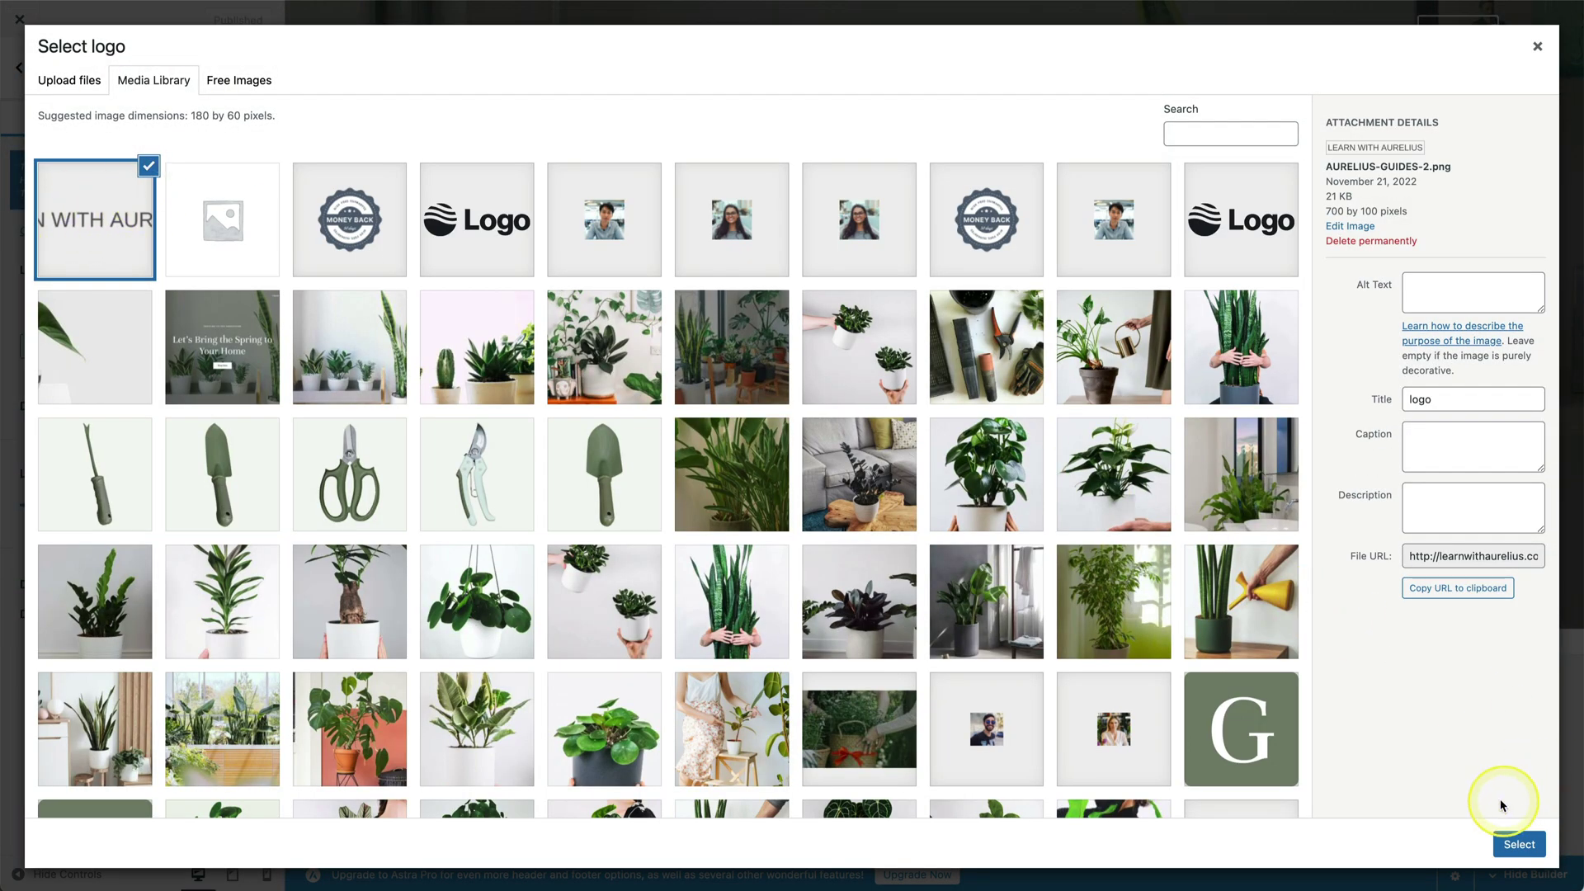
{"action": "left_click", "coordinate": [1520, 841]}
Step: Crop the logo to its full width, widen it to 288 px, and publish
{"action": "left_click_drag", "start_coordinate": [916, 106], "coordinate": [1067, 99]}
{"action": "left_click_drag", "start_coordinate": [669, 106], "coordinate": [431, 110]}
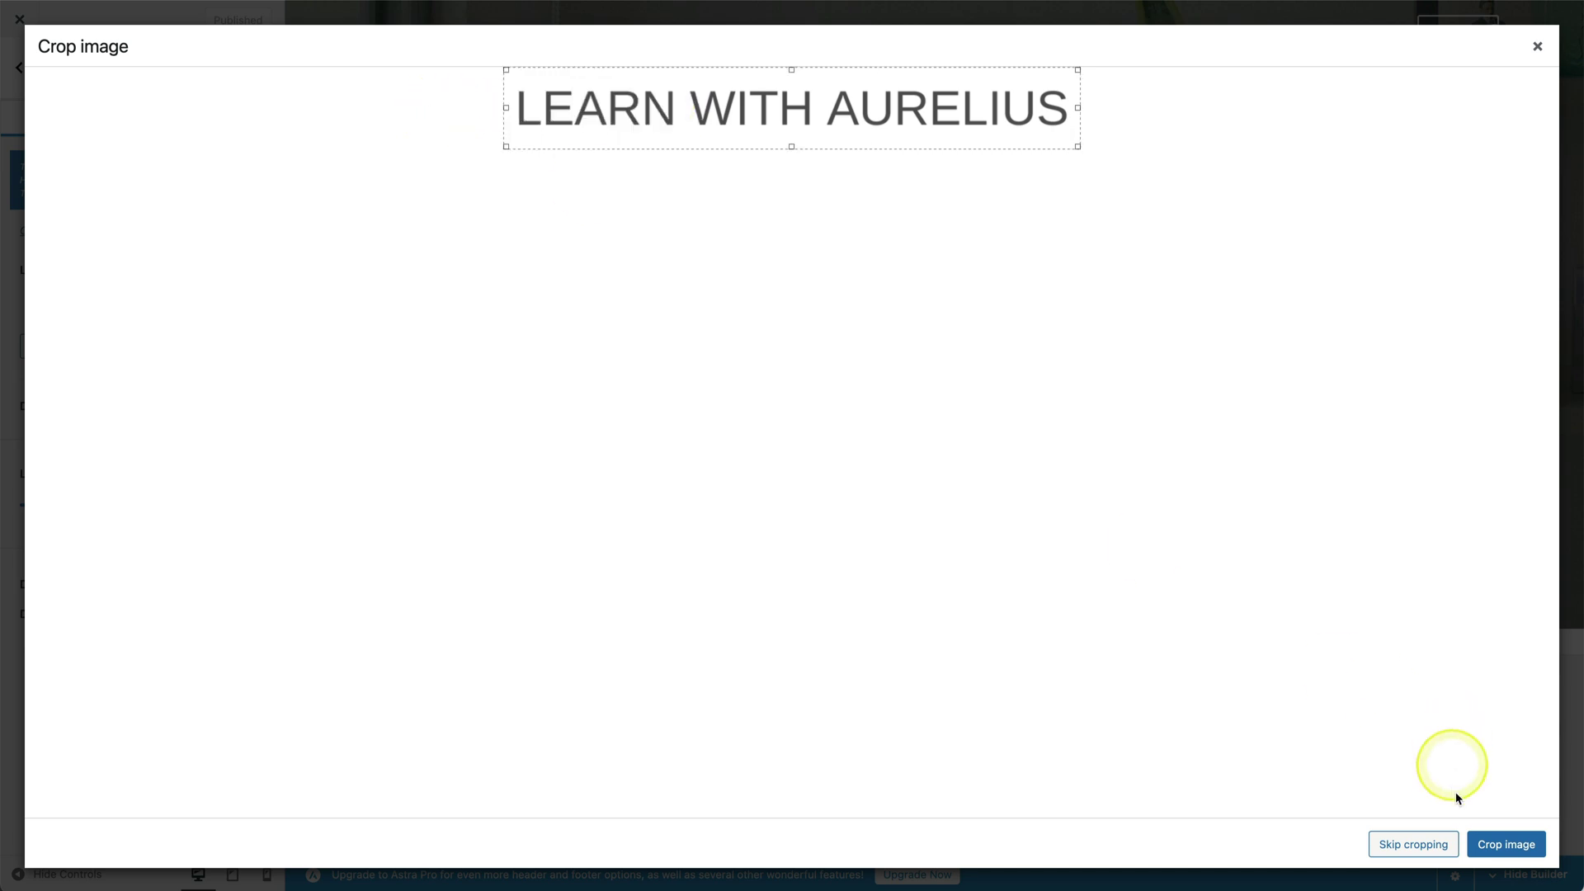
{"action": "left_click", "coordinate": [1504, 845]}
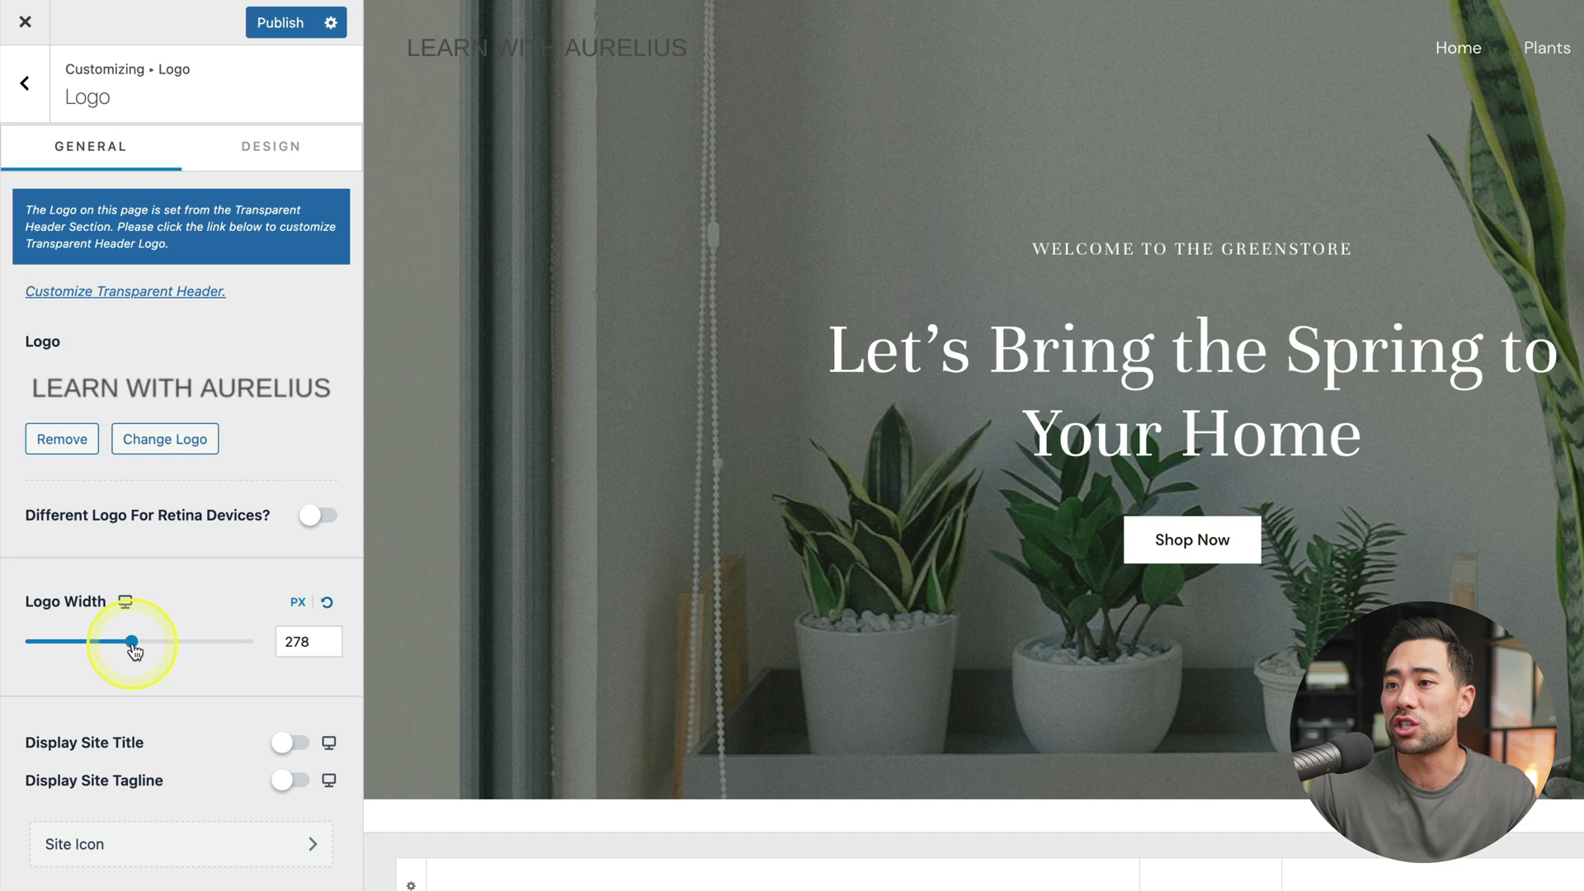
{"action": "mouse_move", "coordinate": [135, 652]}
{"action": "left_mouse_down"}
{"action": "mouse_move", "coordinate": [211, 648]}
{"action": "mouse_move", "coordinate": [137, 643]}
{"action": "left_mouse_up"}
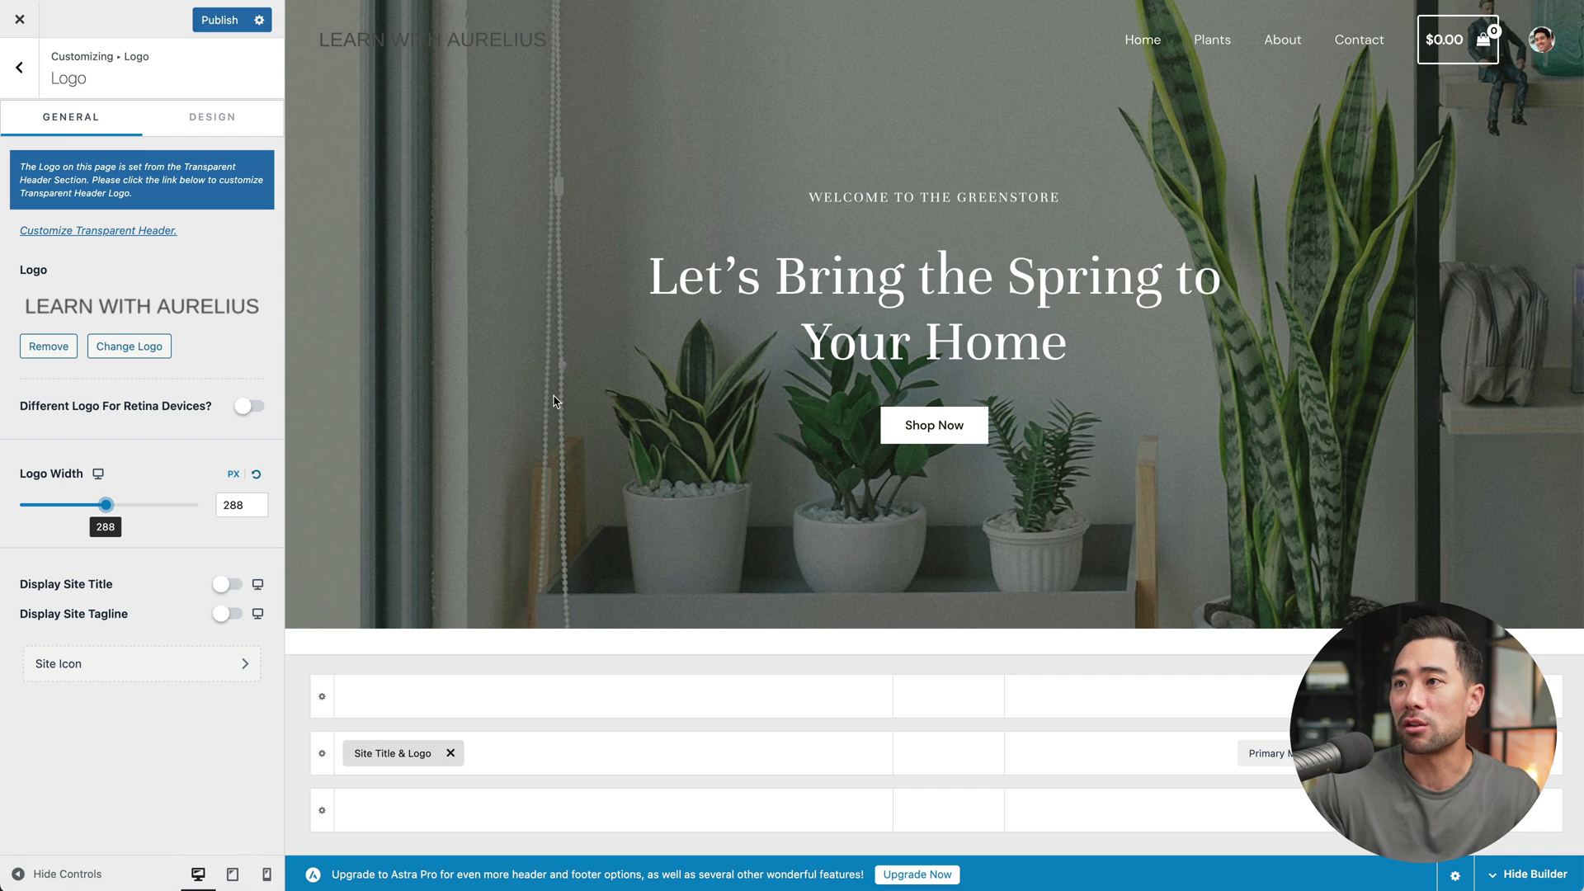
{"action": "left_click", "coordinate": [232, 23]}
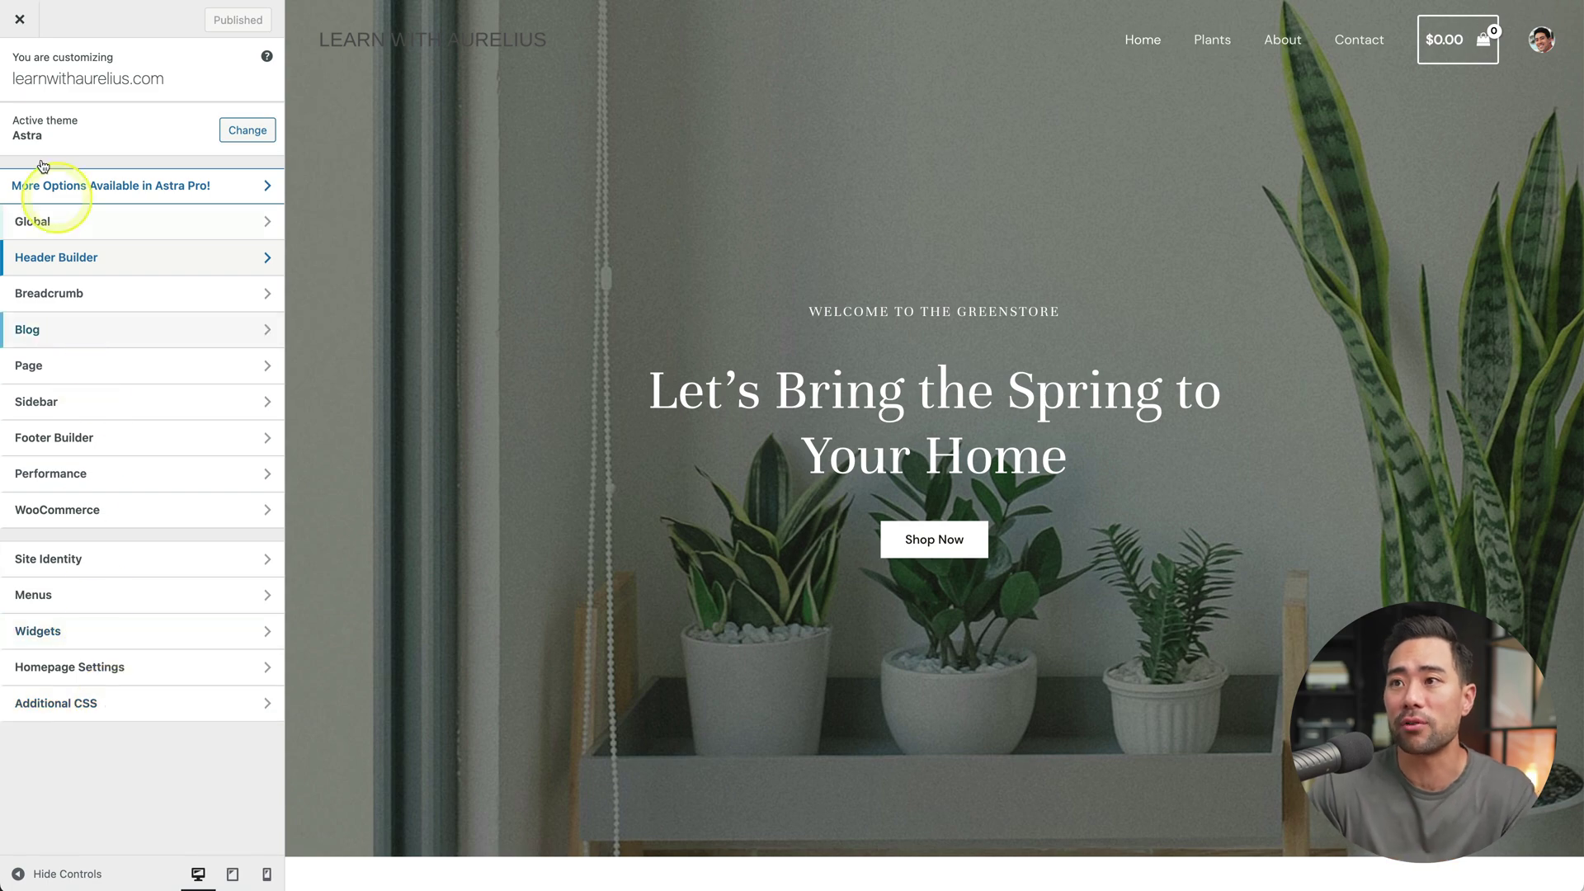
Step: Close the Customizer and edit the Home page with Elementor from All Pages
{"action": "left_click", "coordinate": [19, 19]}
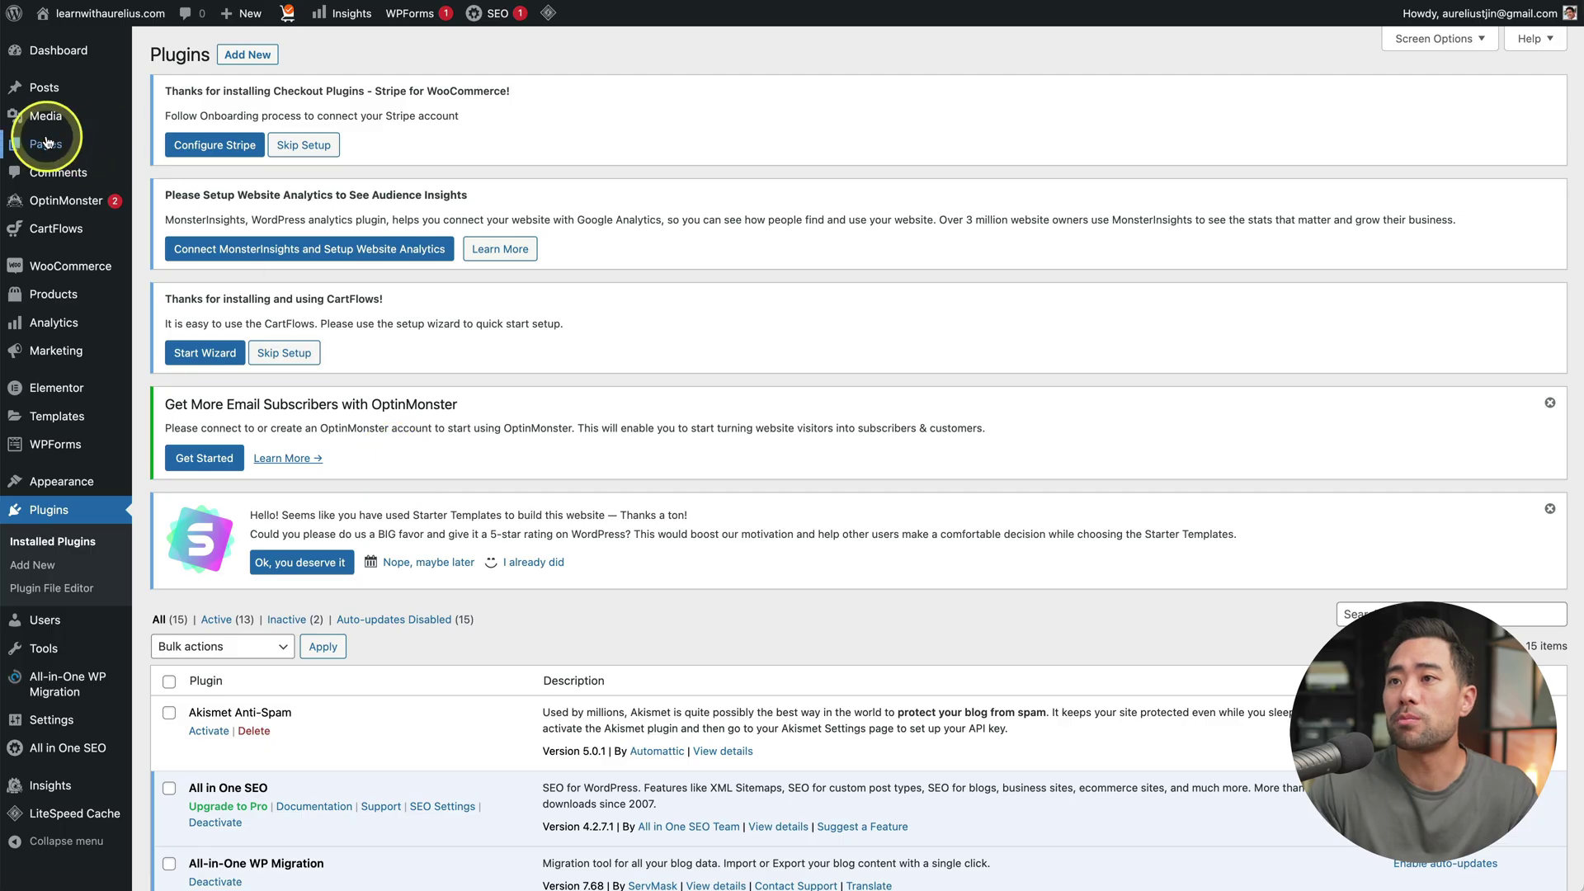
{"action": "mouse_move", "coordinate": [113, 147]}
{"action": "left_click", "coordinate": [203, 147]}
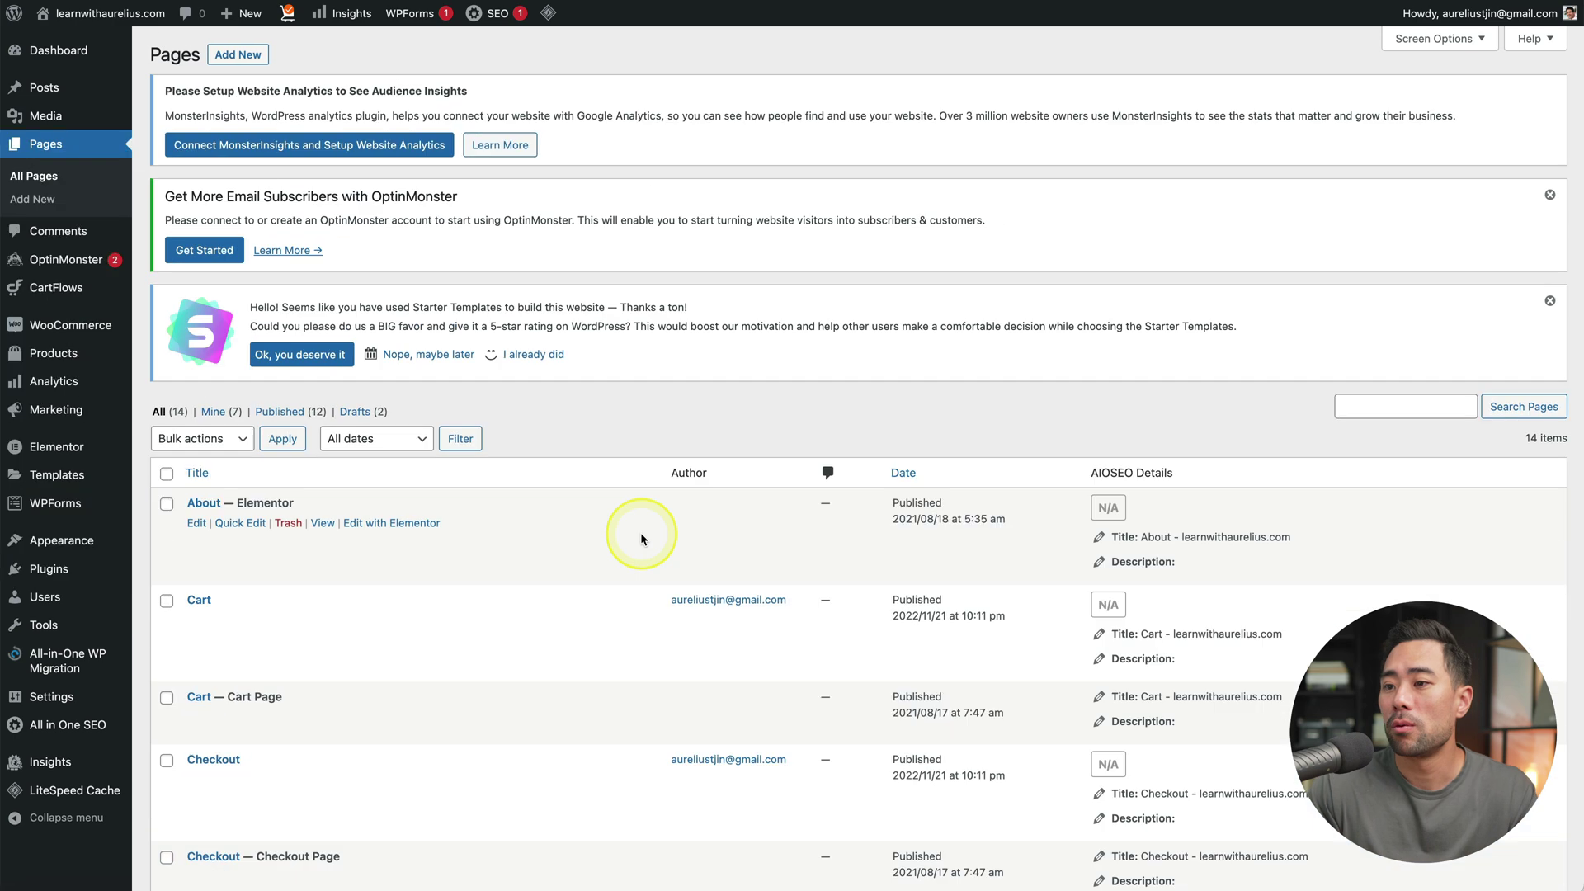
{"action": "scroll", "coordinate": [640, 532], "scroll_direction": "down", "scroll_amount": 7}
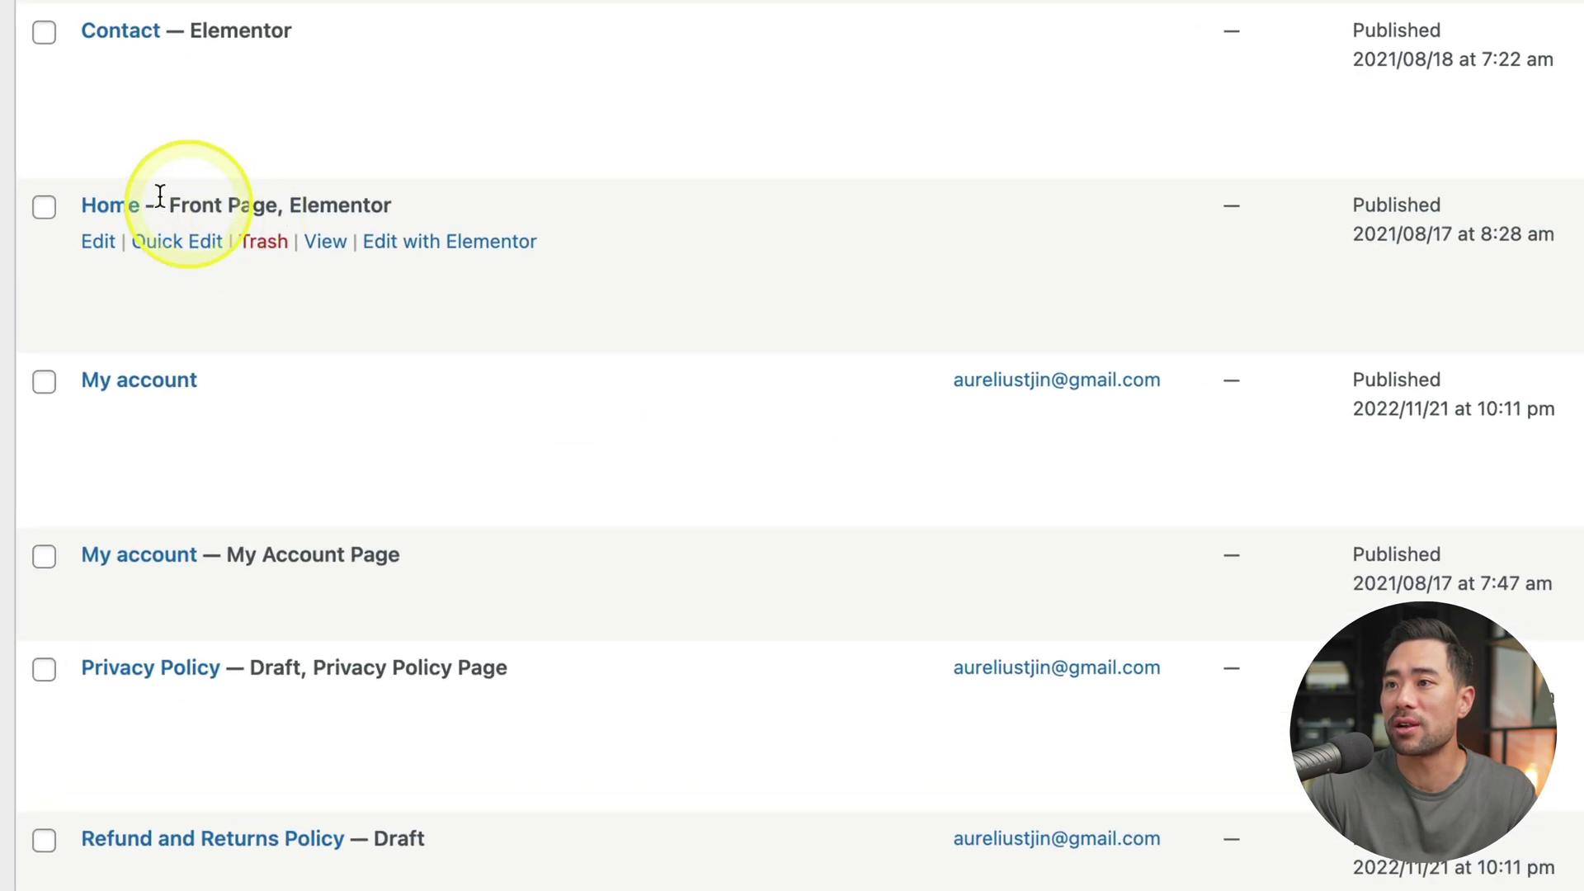
{"action": "left_click", "coordinate": [416, 256]}
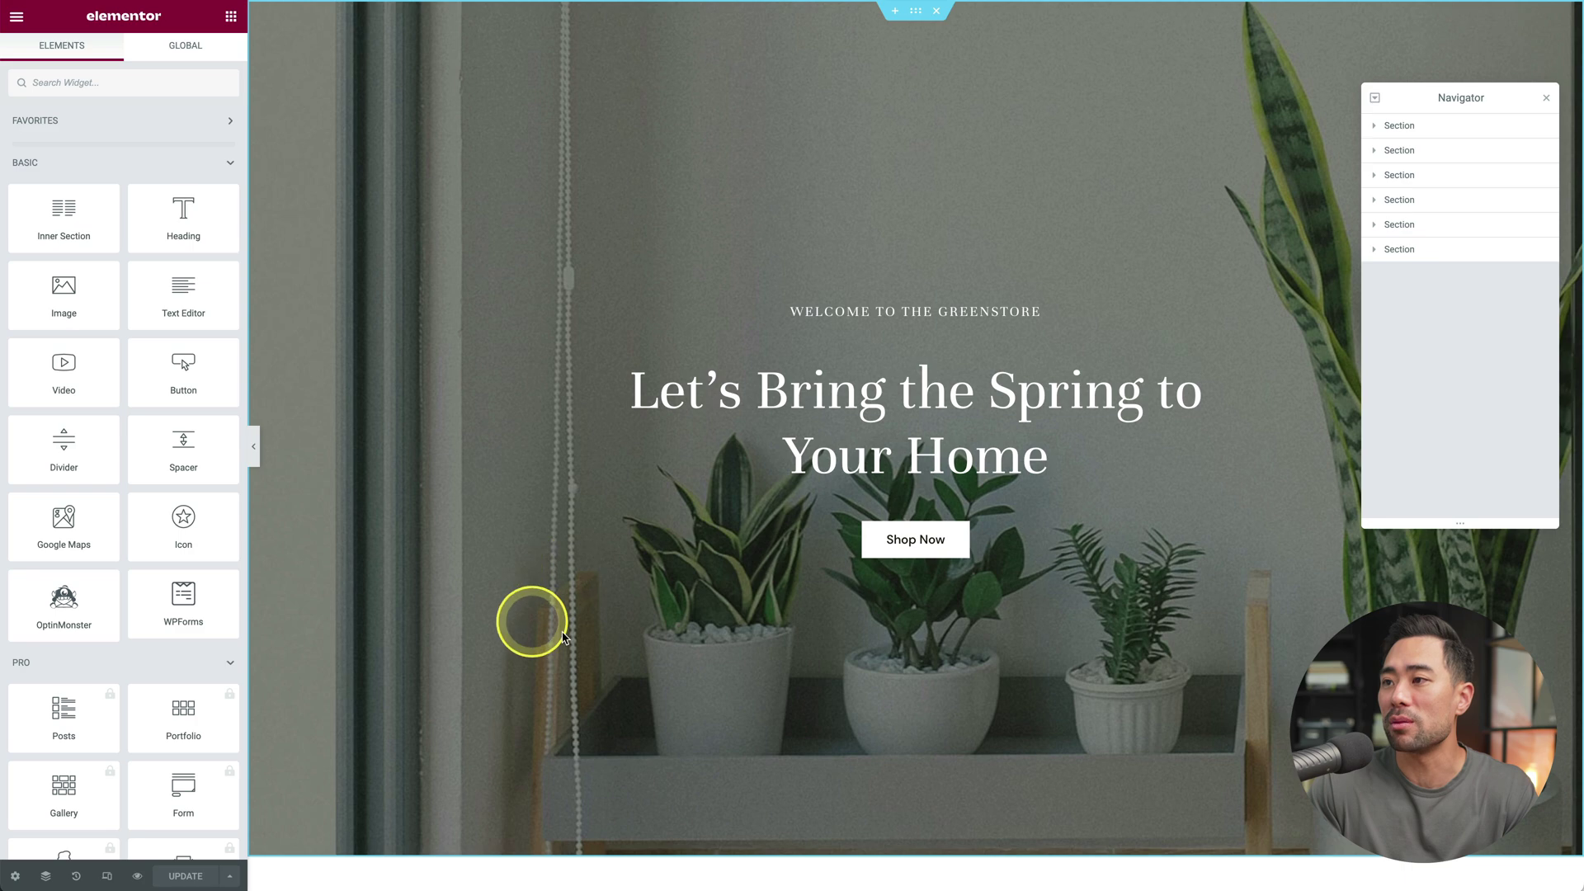
Step: Replace the hero headline with 'Training Guides To Help You Build Your Brand' and the small heading with 'TO ASPIRING CREATORS'
{"action": "triple_click", "coordinate": [877, 432]}
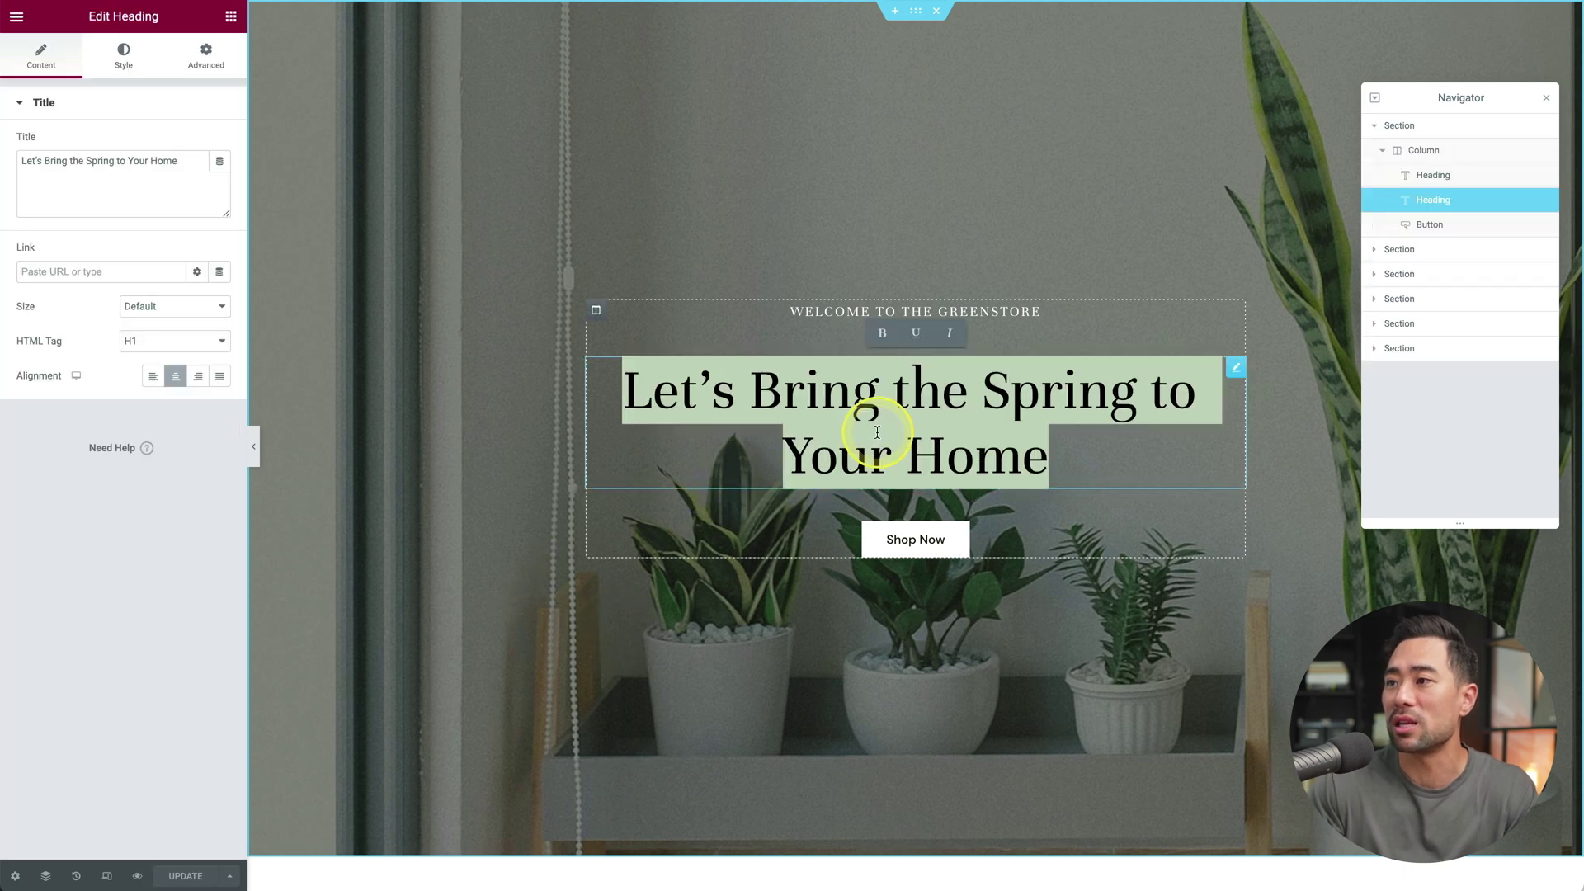
{"action": "type", "text": "Training Guides To Help You Build Your Brand"}
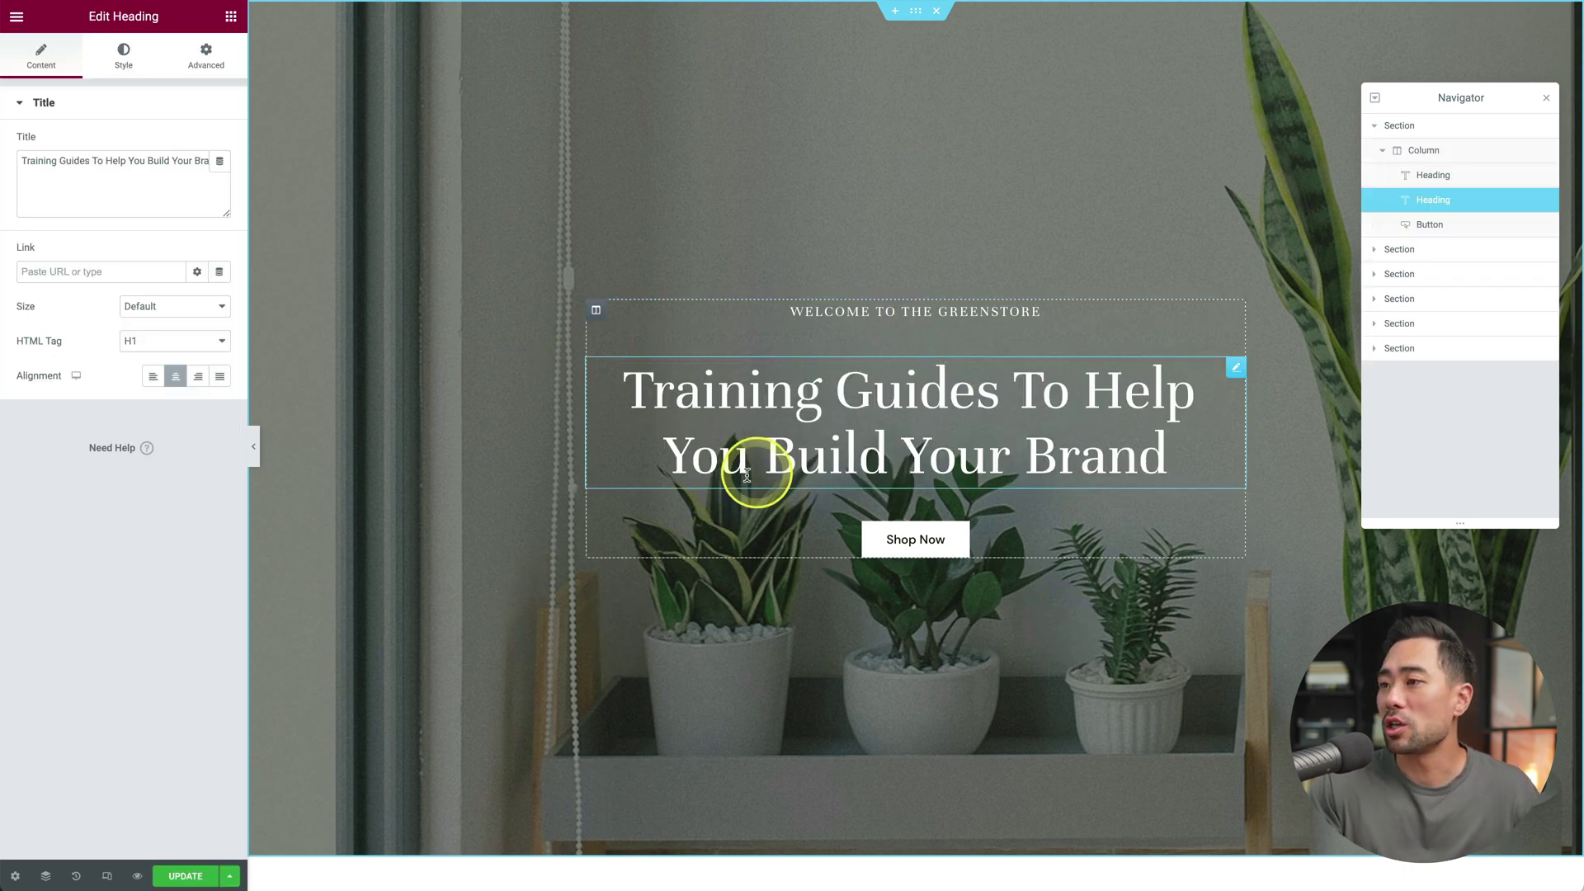
{"action": "triple_click", "coordinate": [953, 314]}
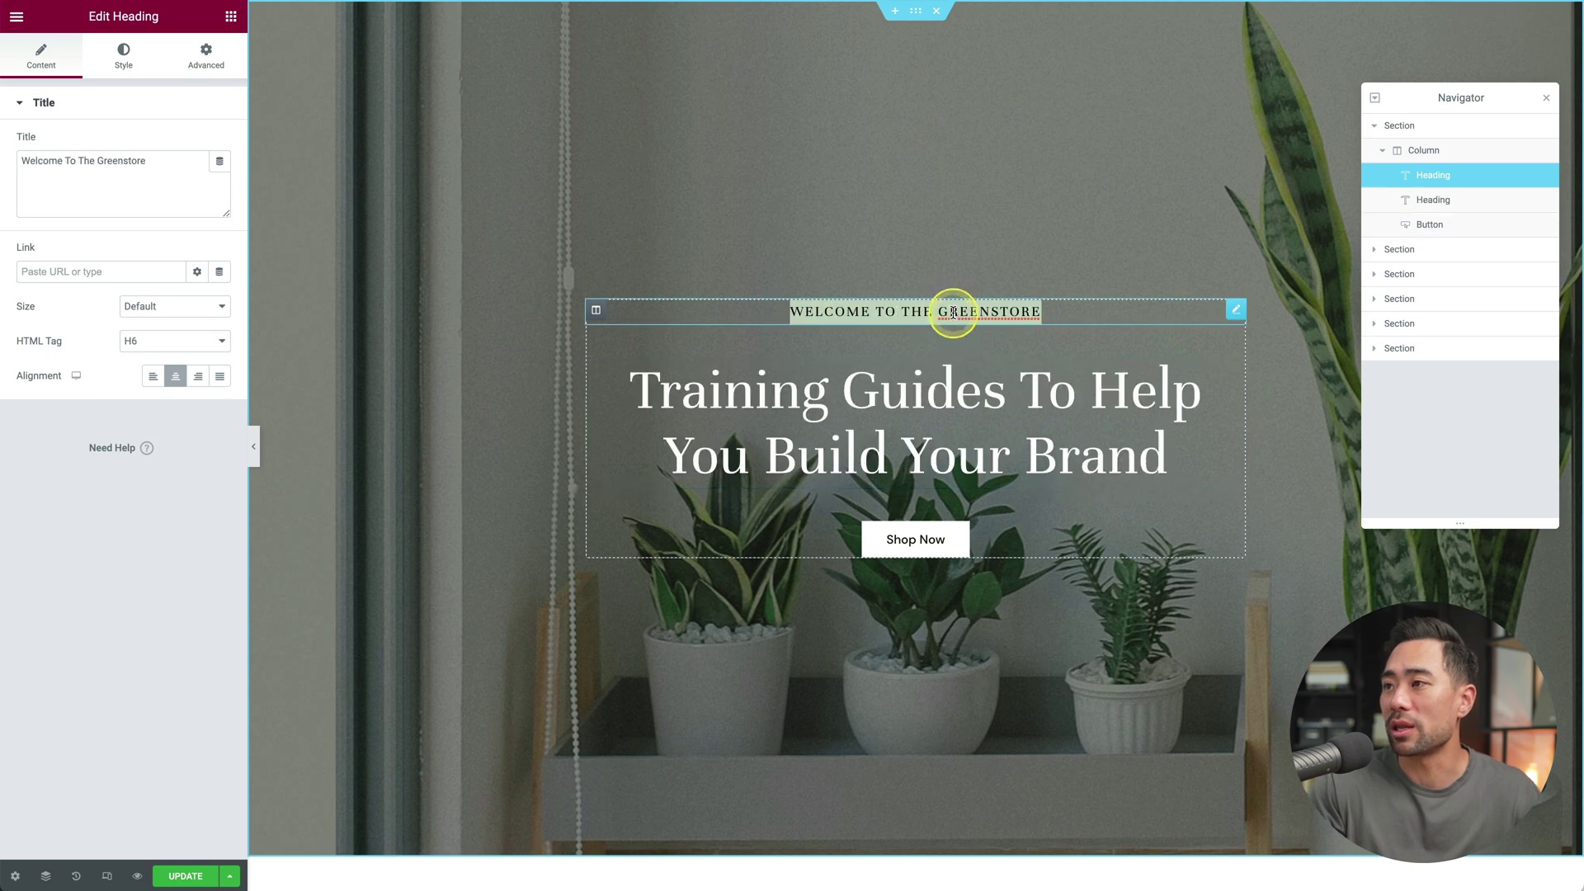
{"action": "type", "text": "TO ASPIRING CREATORS"}
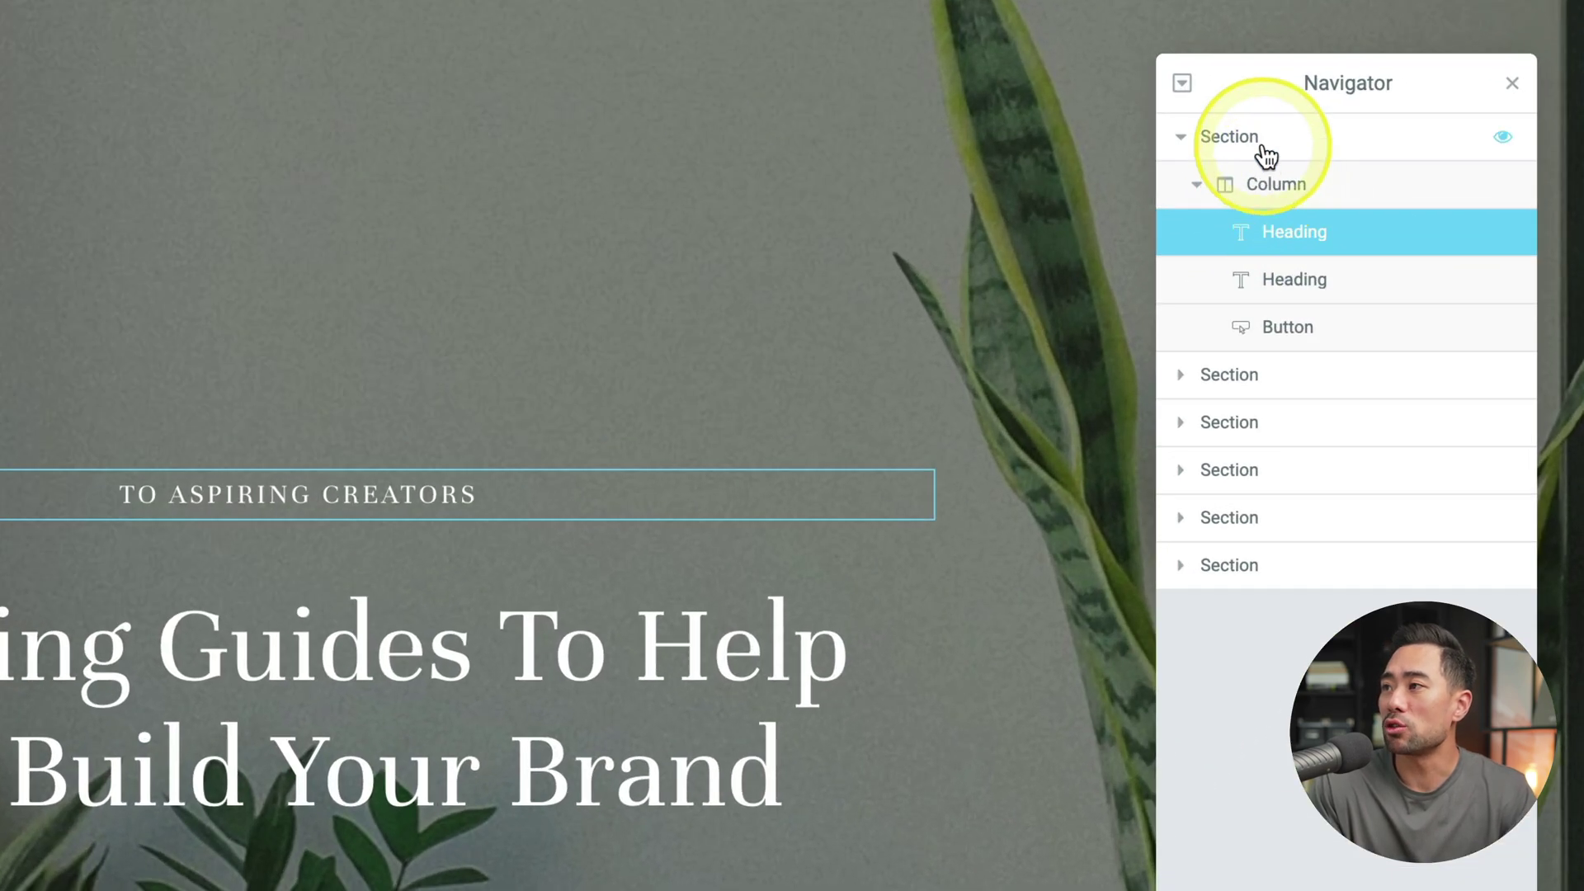
Step: Upload and set the wall-clock photo as the hero section's background image
{"action": "left_click", "coordinate": [1414, 129]}
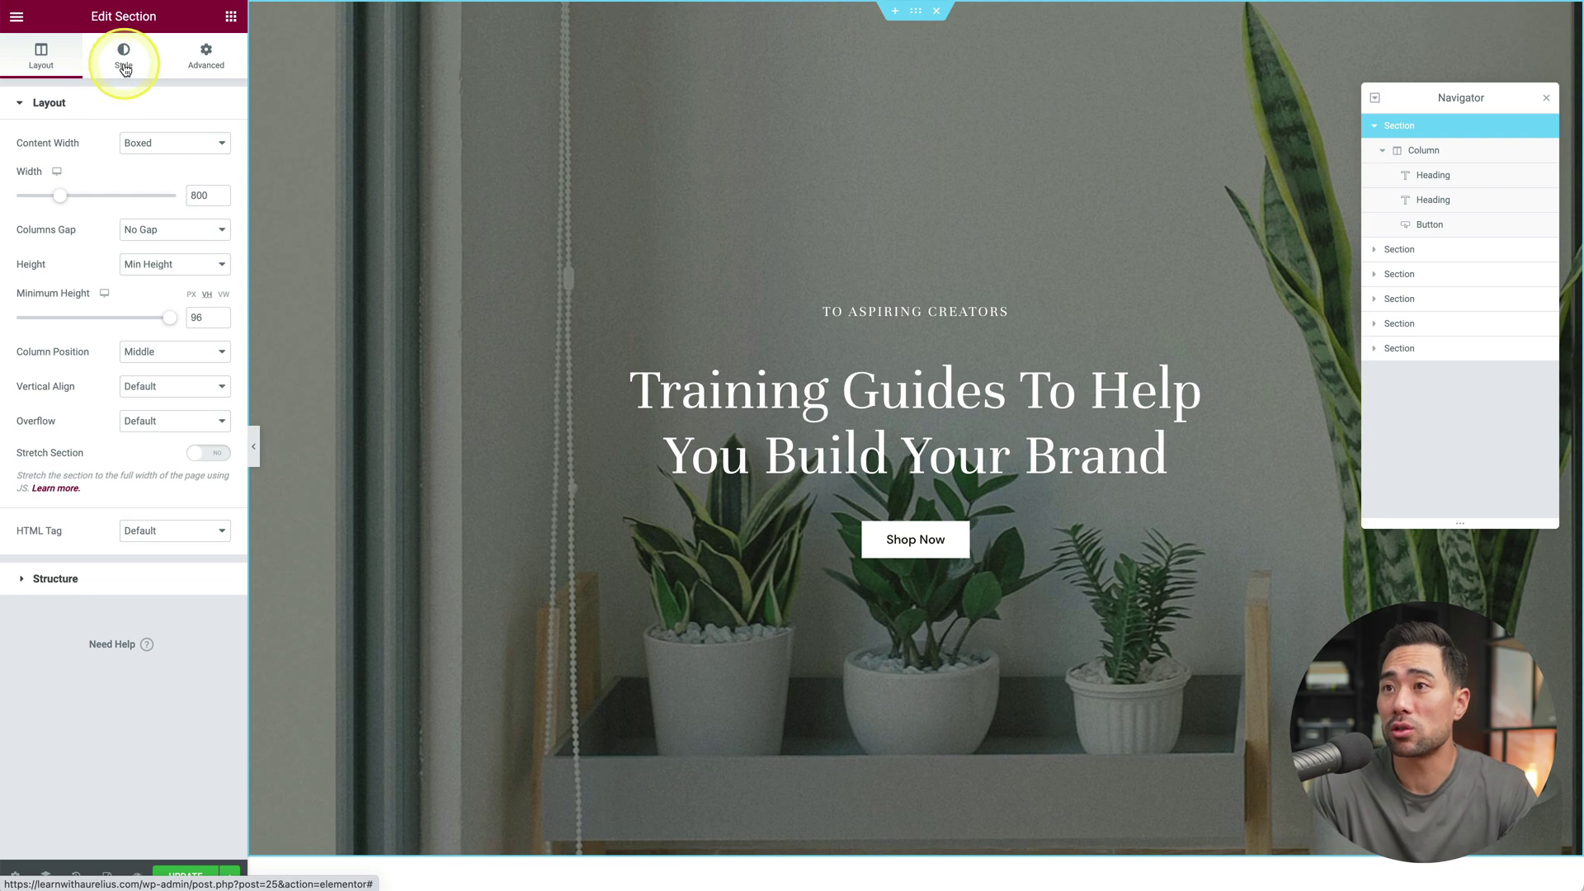
{"action": "left_click", "coordinate": [125, 69]}
{"action": "mouse_move", "coordinate": [88, 328]}
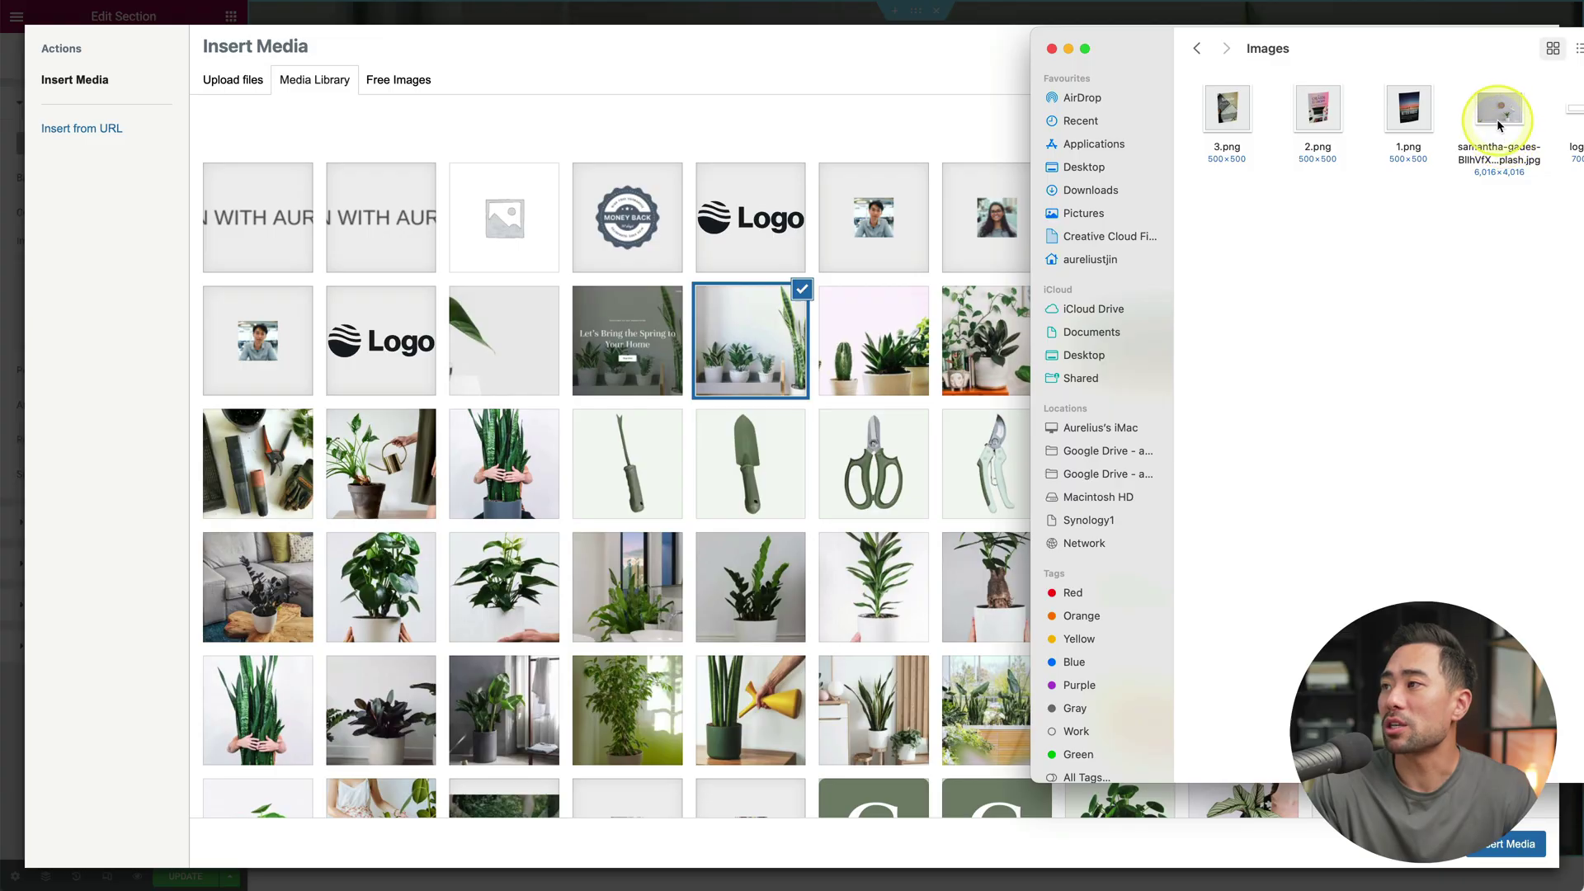
{"action": "left_click_drag", "start_coordinate": [1497, 112], "coordinate": [668, 425]}
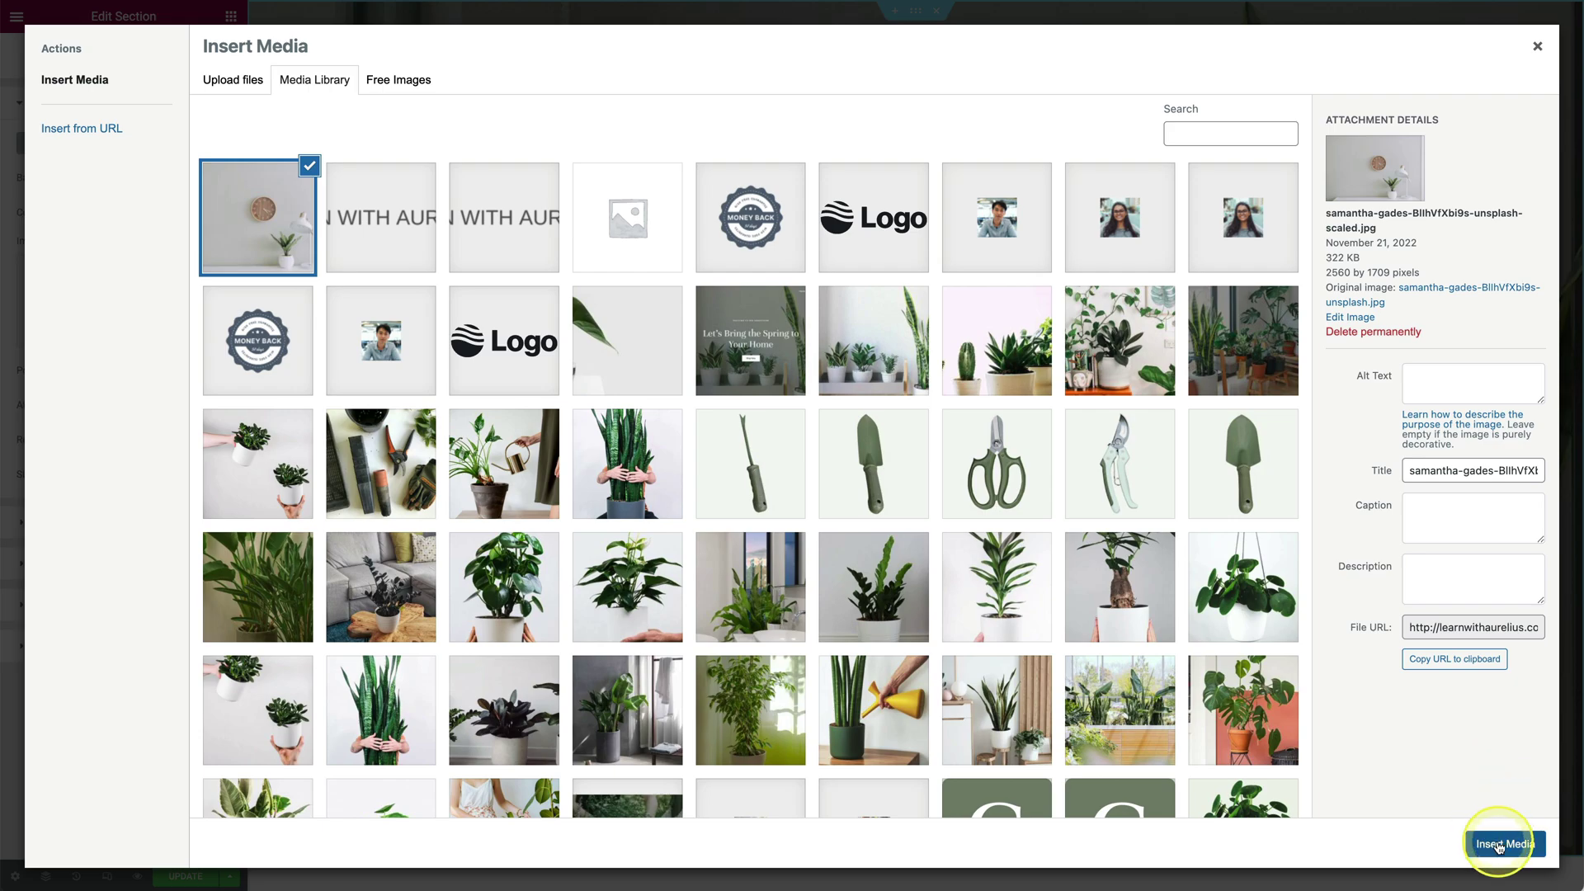
{"action": "left_click", "coordinate": [1499, 845]}
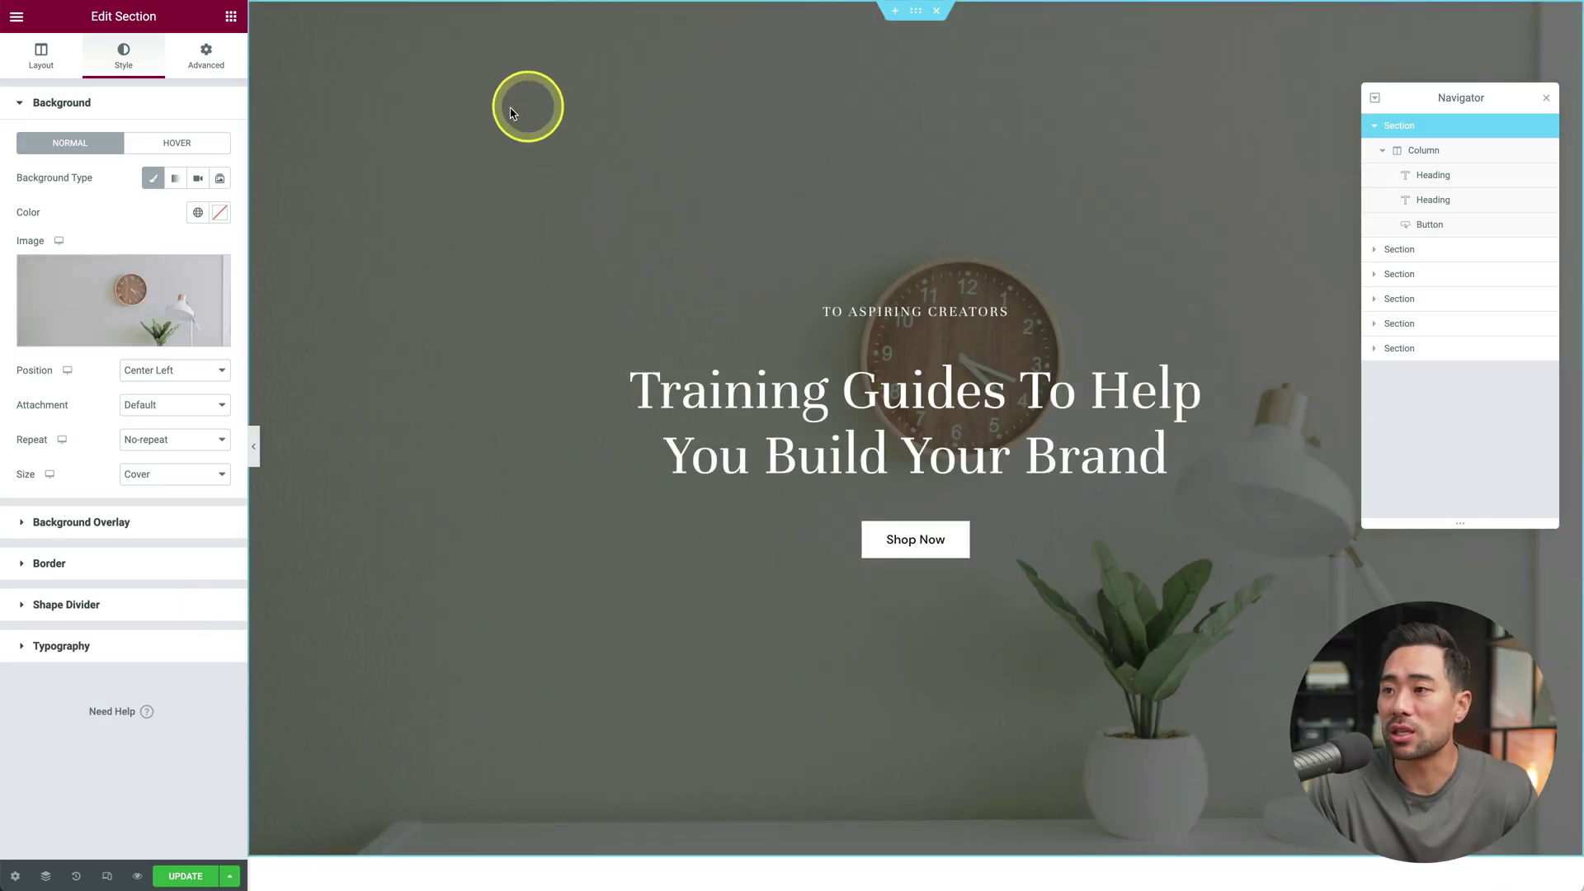
Step: Lower the hero background overlay opacity to 0.34
{"action": "left_click", "coordinate": [25, 525]}
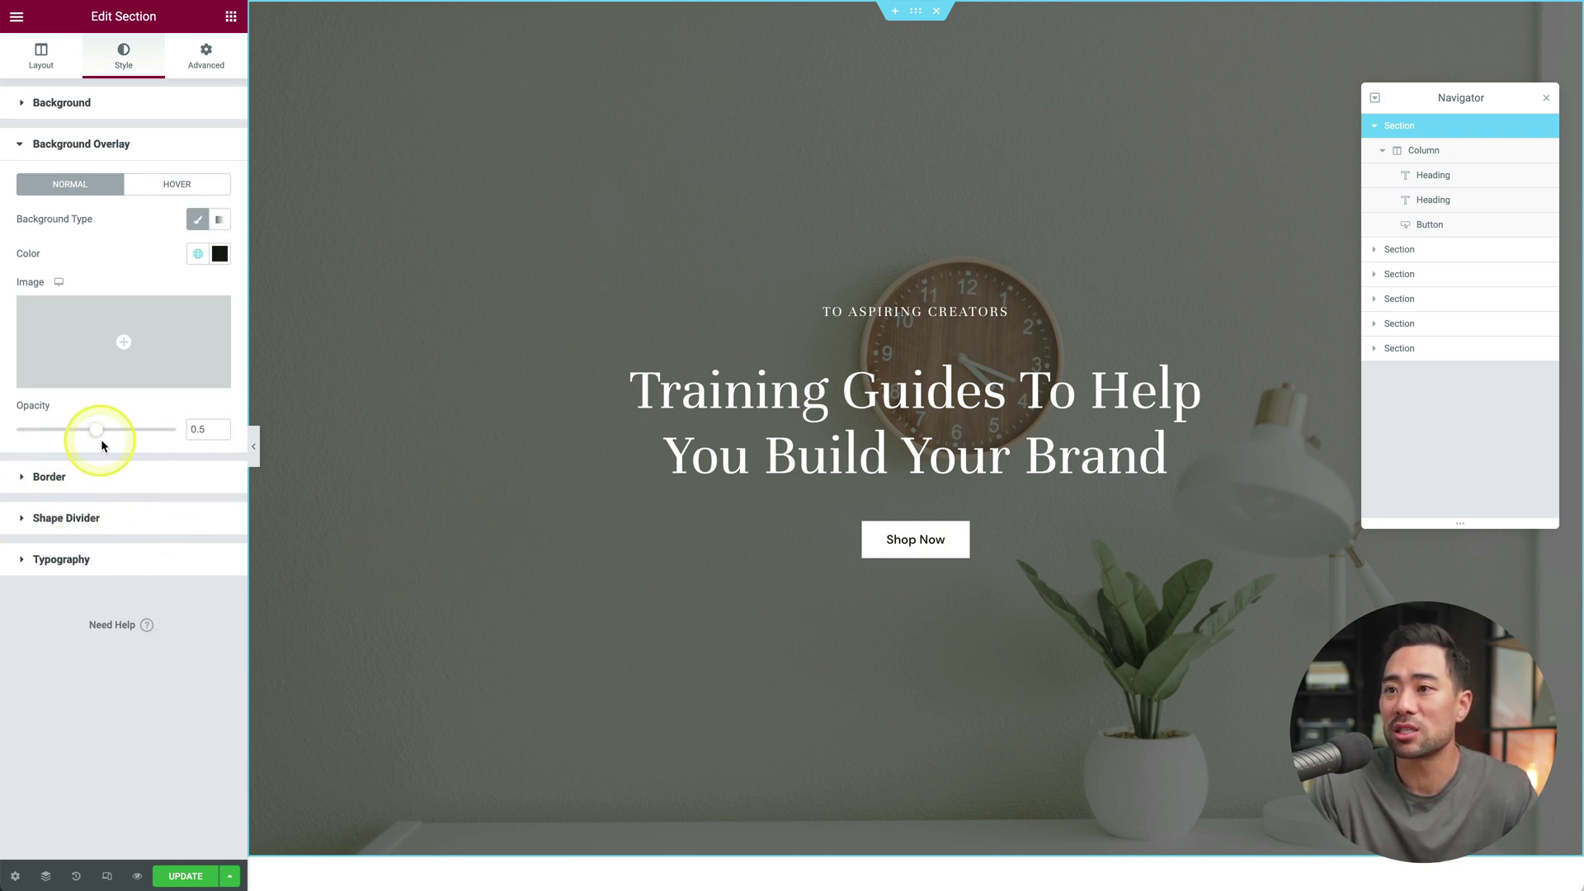
{"action": "mouse_move", "coordinate": [99, 429]}
{"action": "left_mouse_down"}
{"action": "mouse_move", "coordinate": [6, 428]}
{"action": "mouse_move", "coordinate": [92, 427]}
{"action": "left_mouse_up"}
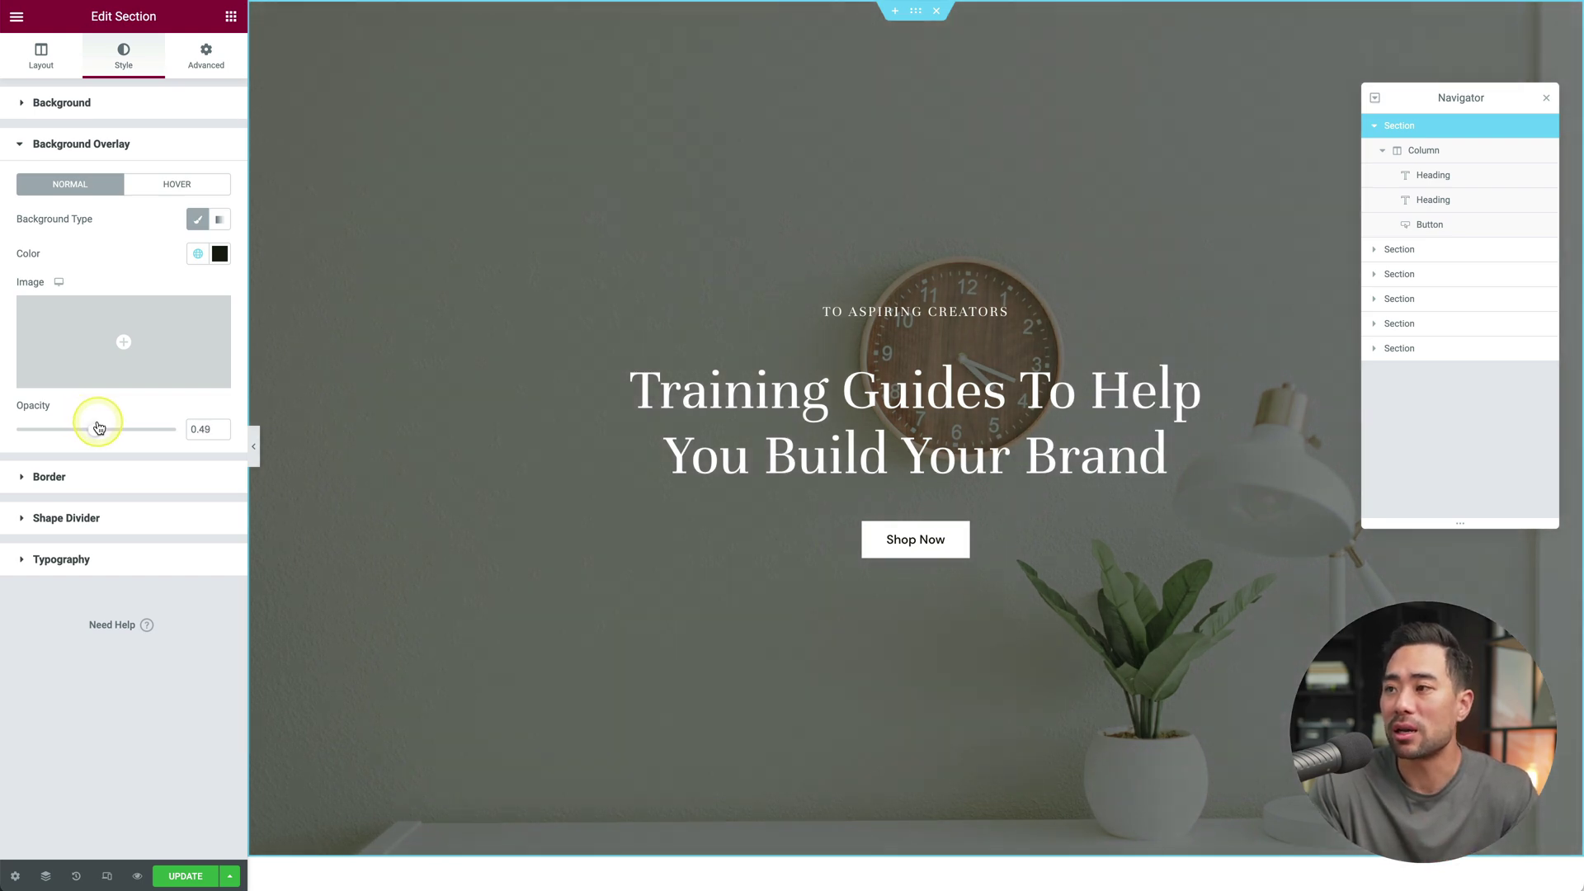
{"action": "left_click_drag", "start_coordinate": [105, 427], "coordinate": [74, 427]}
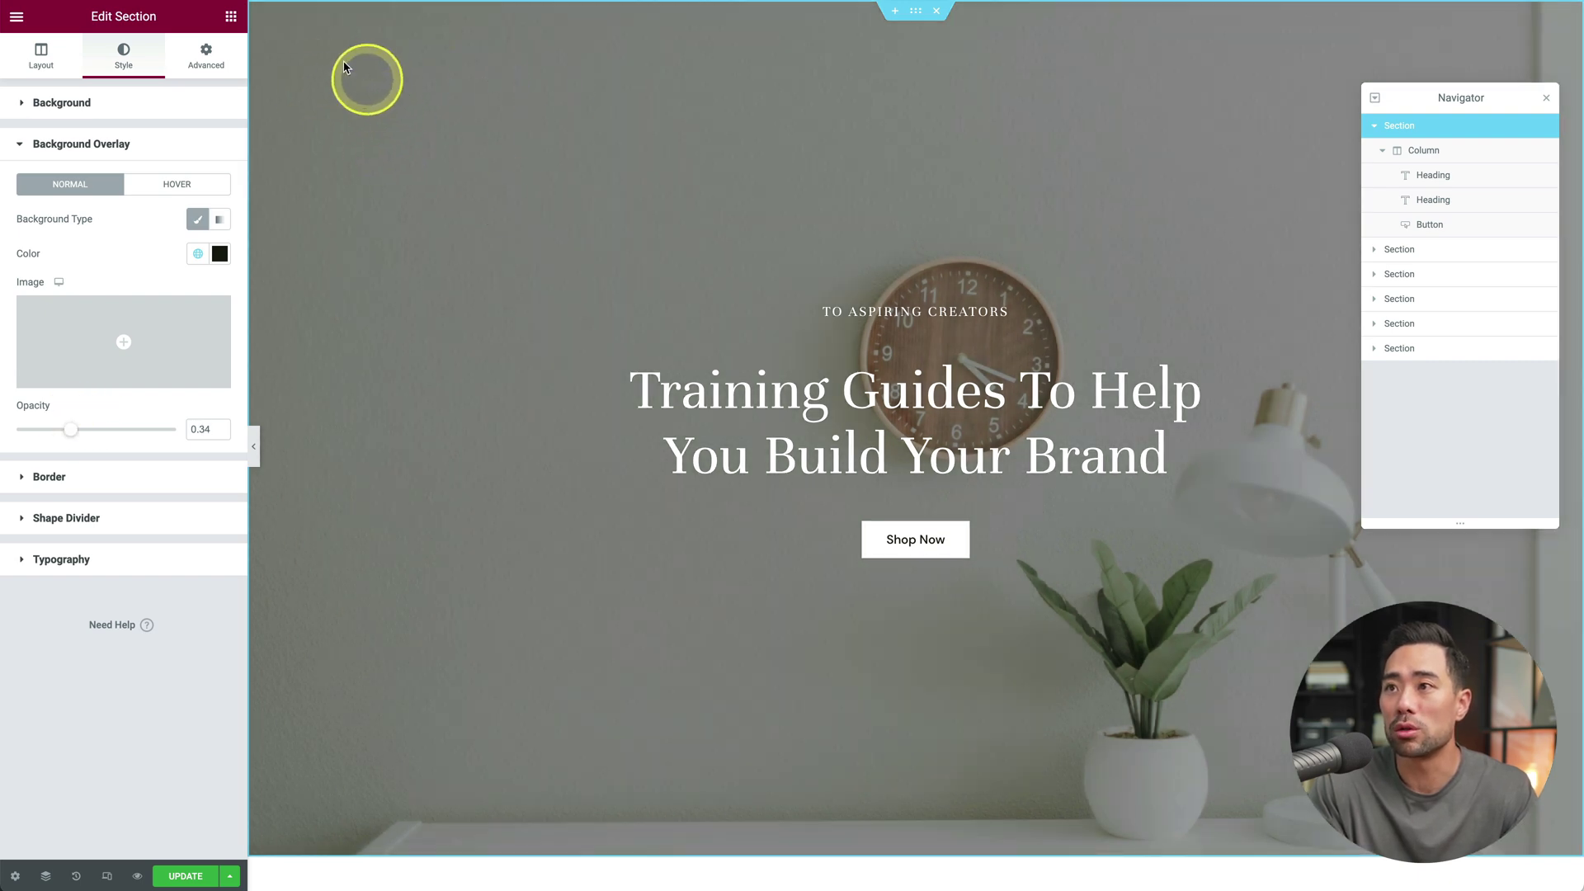
Step: Reduce the hero section's minimum height from 96 to 53 vh
{"action": "left_click", "coordinate": [141, 66]}
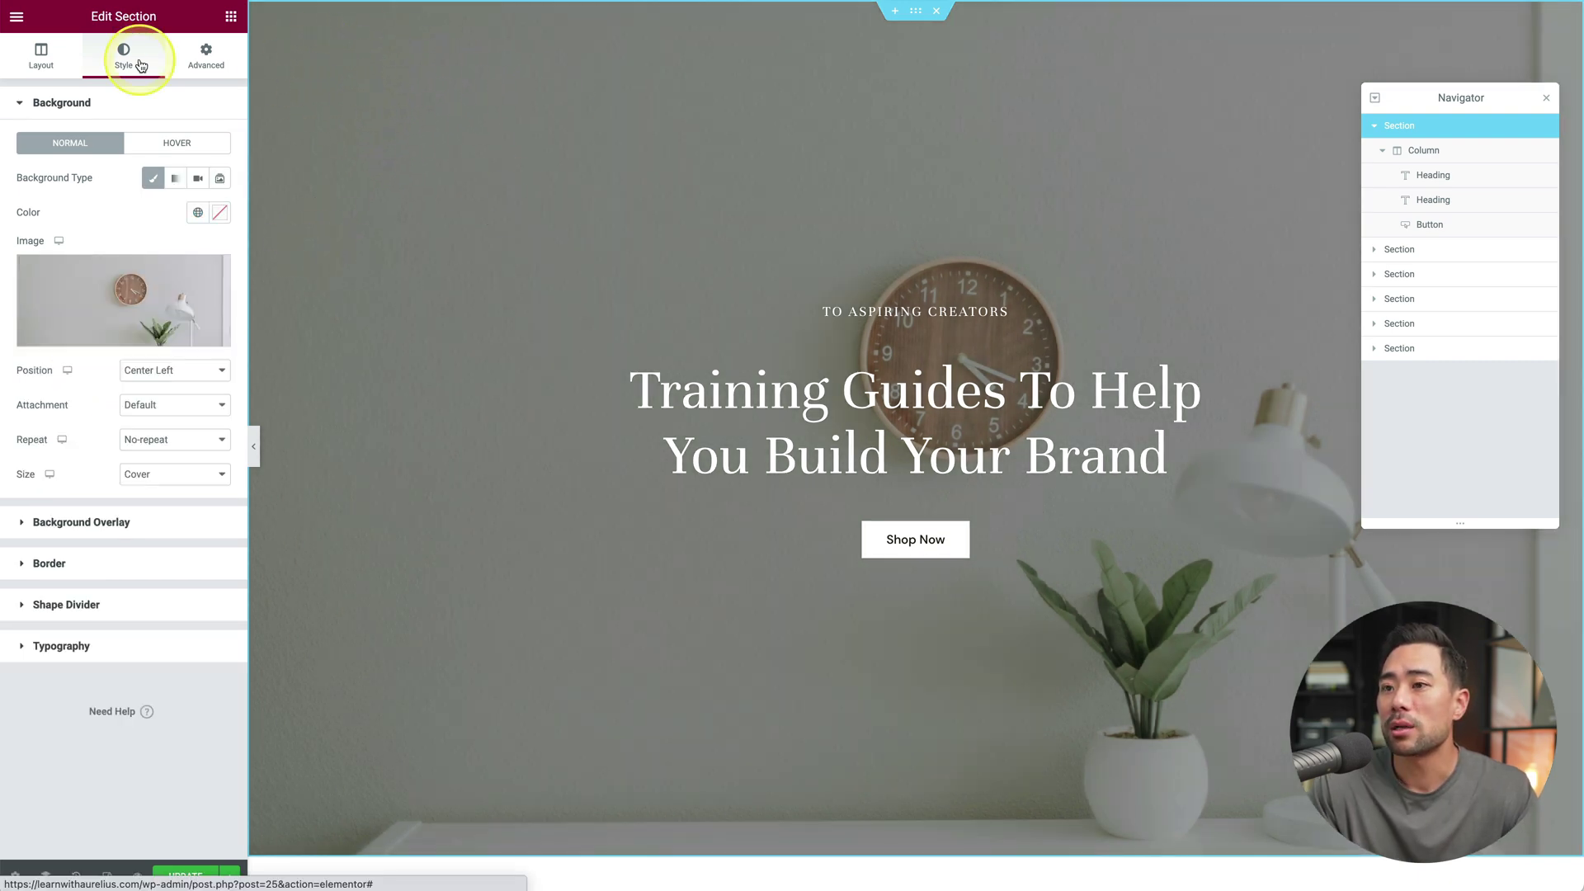
{"action": "left_click", "coordinate": [41, 57]}
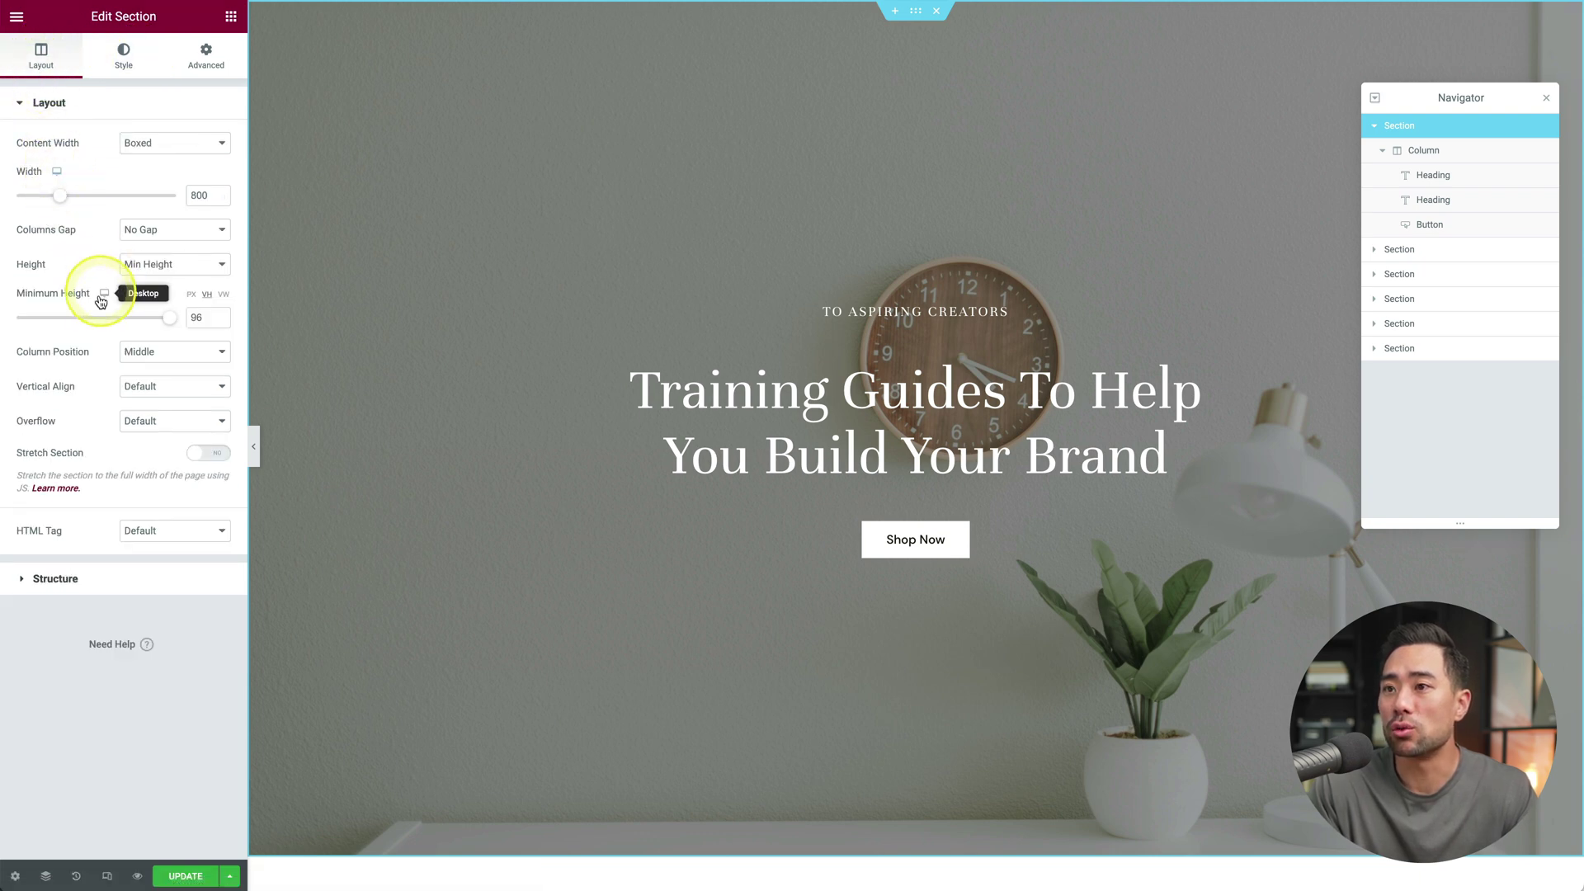
{"action": "left_click_drag", "start_coordinate": [171, 324], "coordinate": [113, 323]}
Step: Change the product section heading from 'New Plants' to 'New Products'
{"action": "left_click", "coordinate": [600, 586]}
{"action": "scroll", "coordinate": [600, 586], "scroll_direction": "down", "scroll_amount": 8}
{"action": "scroll", "coordinate": [601, 586], "scroll_direction": "up", "scroll_amount": 5}
{"action": "double_click", "coordinate": [514, 326]}
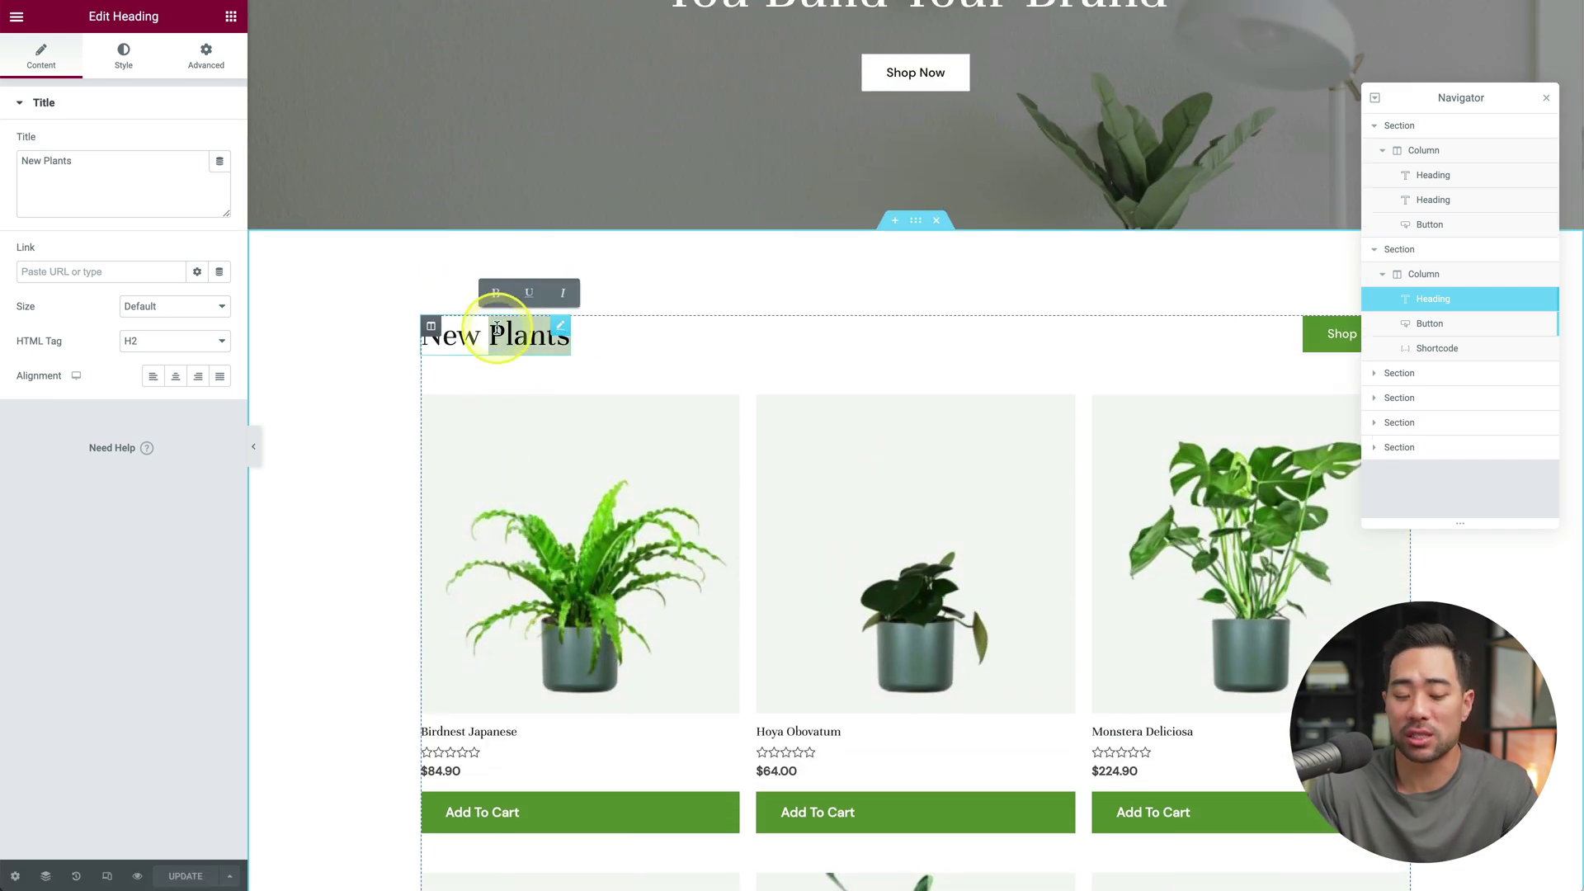
{"action": "type", "text": "Products"}
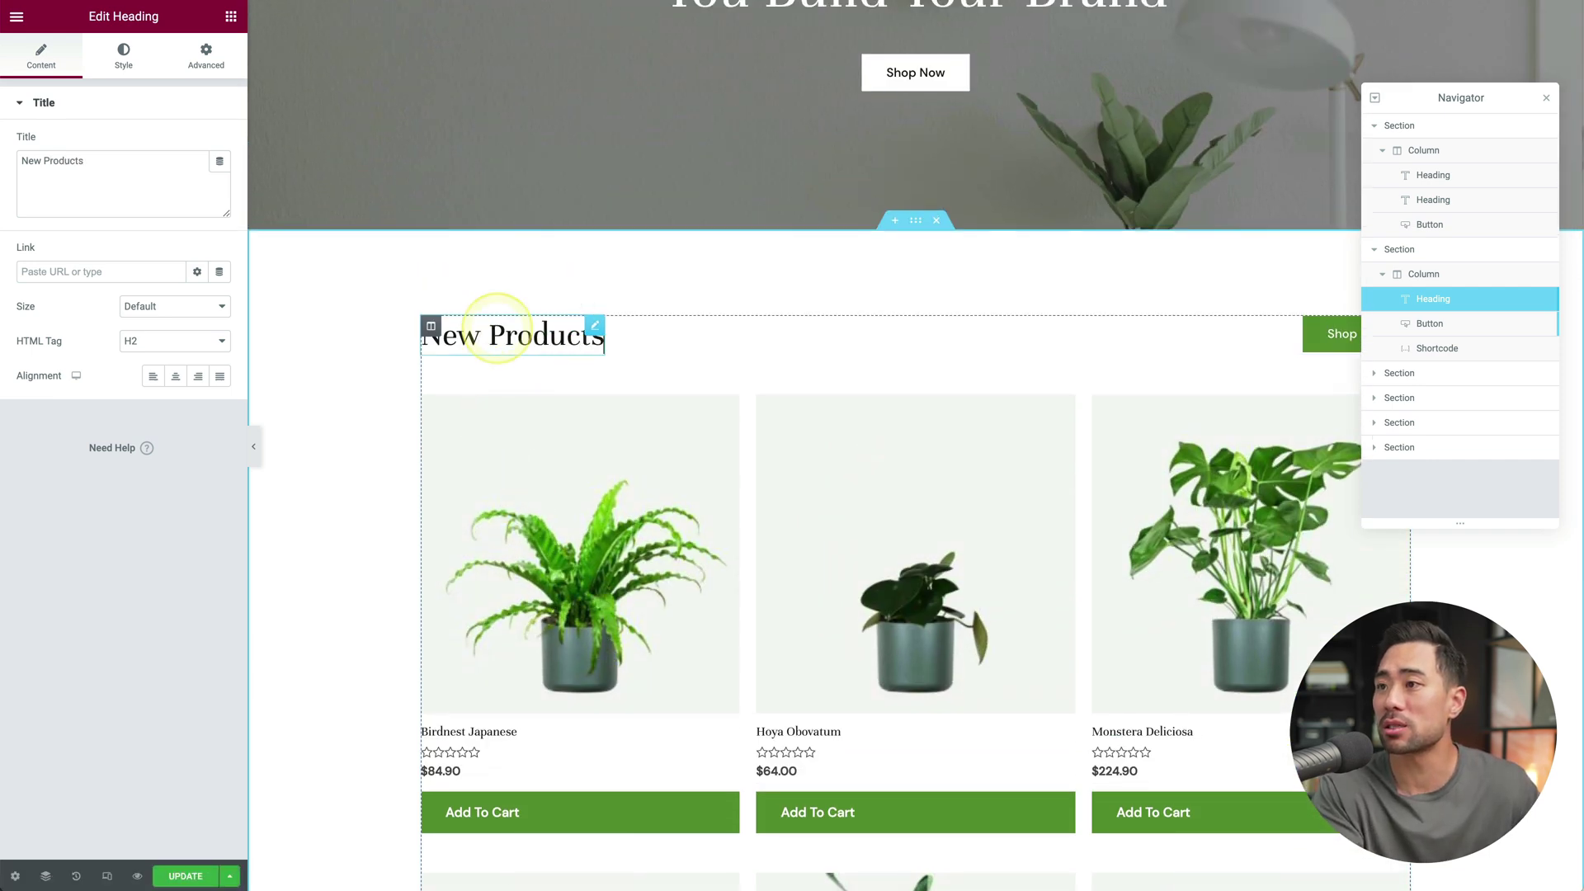
Step: Drag a Video widget under the heading and preview its placeholder video
{"action": "left_click", "coordinate": [16, 16]}
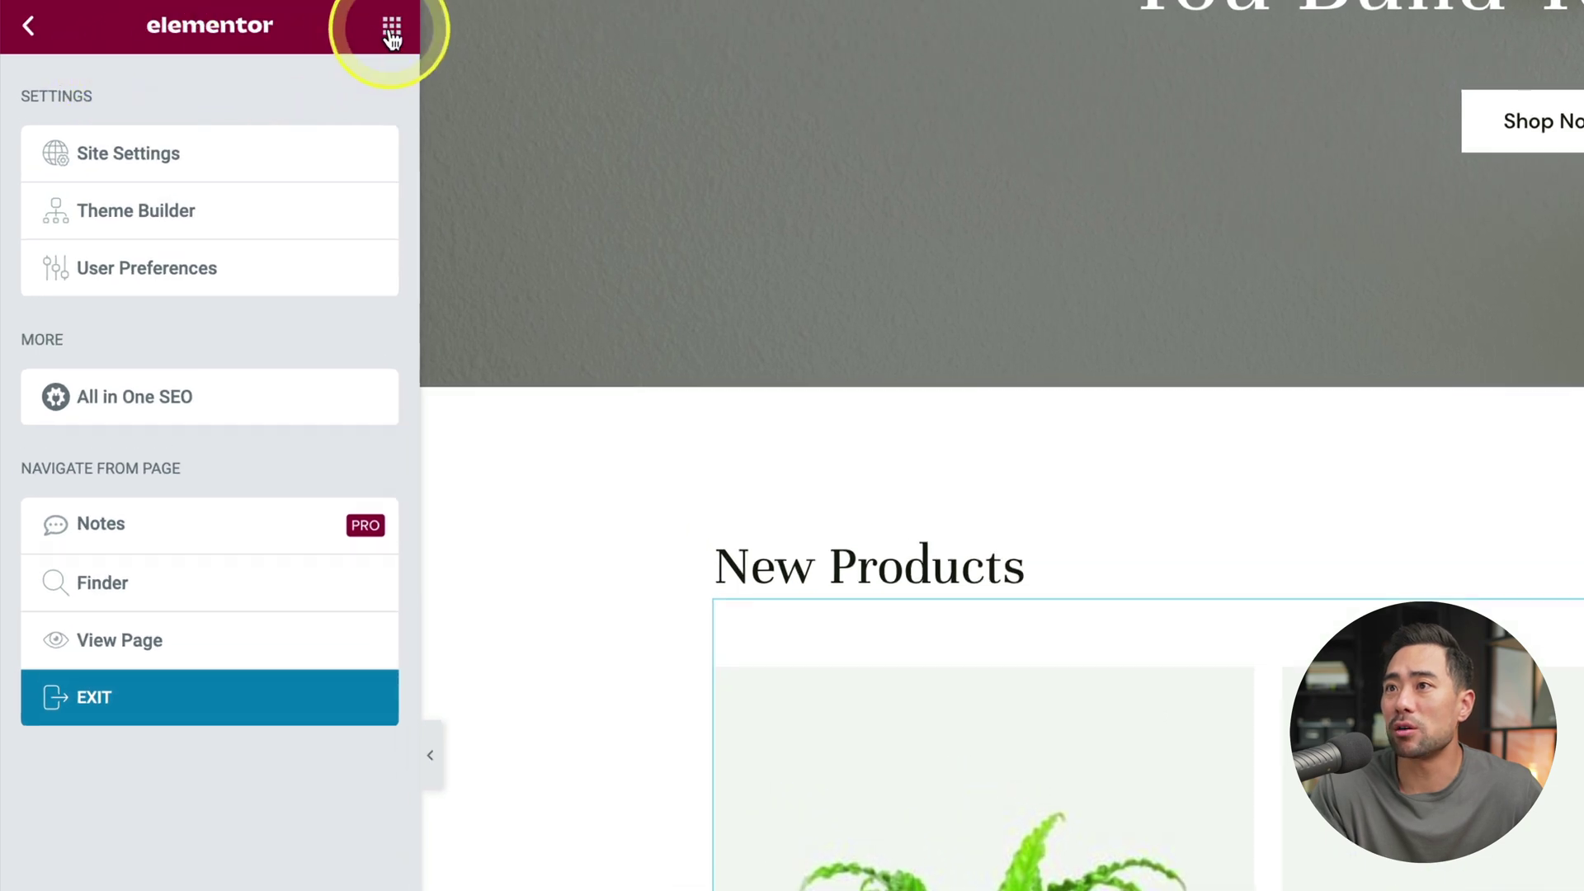
{"action": "left_click", "coordinate": [391, 33]}
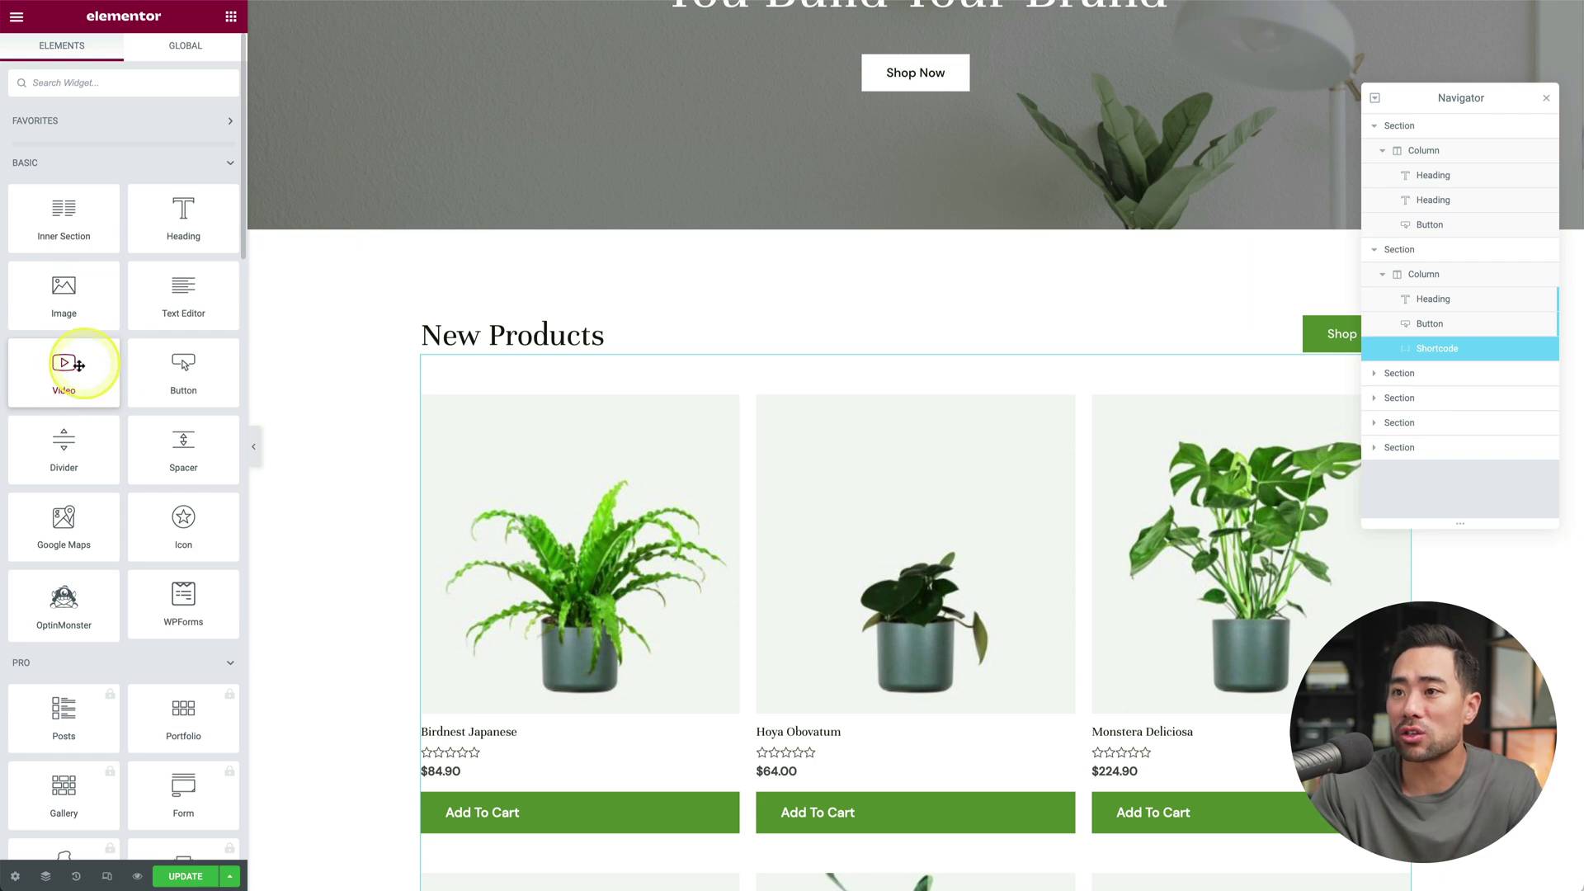
{"action": "left_click_drag", "start_coordinate": [55, 372], "coordinate": [512, 360]}
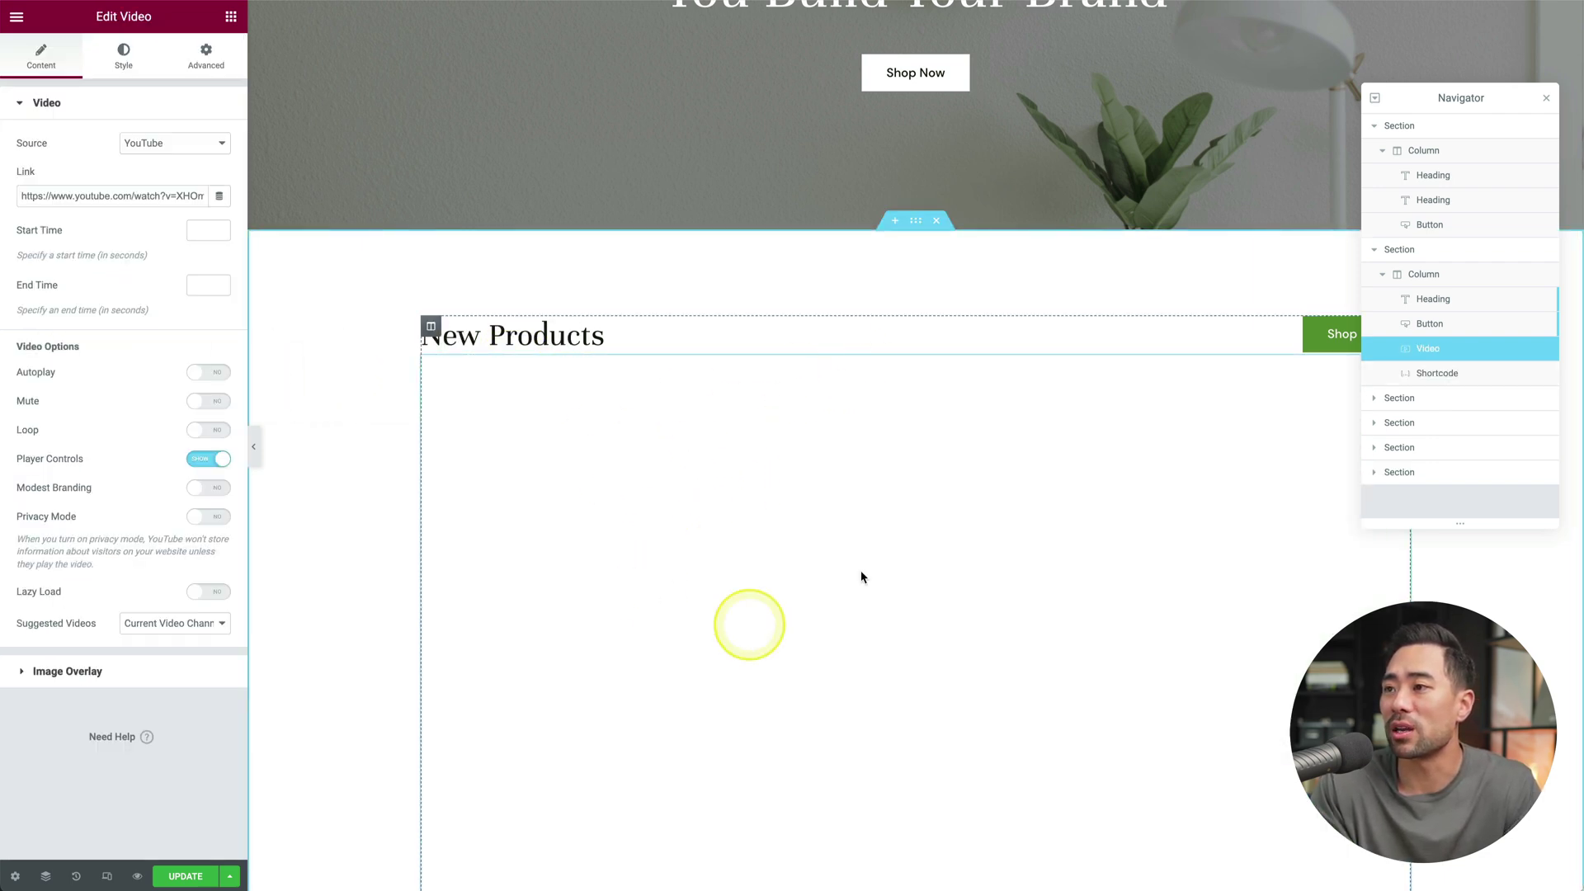
{"action": "scroll", "coordinate": [841, 590], "scroll_direction": "down", "scroll_amount": 1}
{"action": "scroll", "coordinate": [841, 595], "scroll_direction": "down", "scroll_amount": 2}
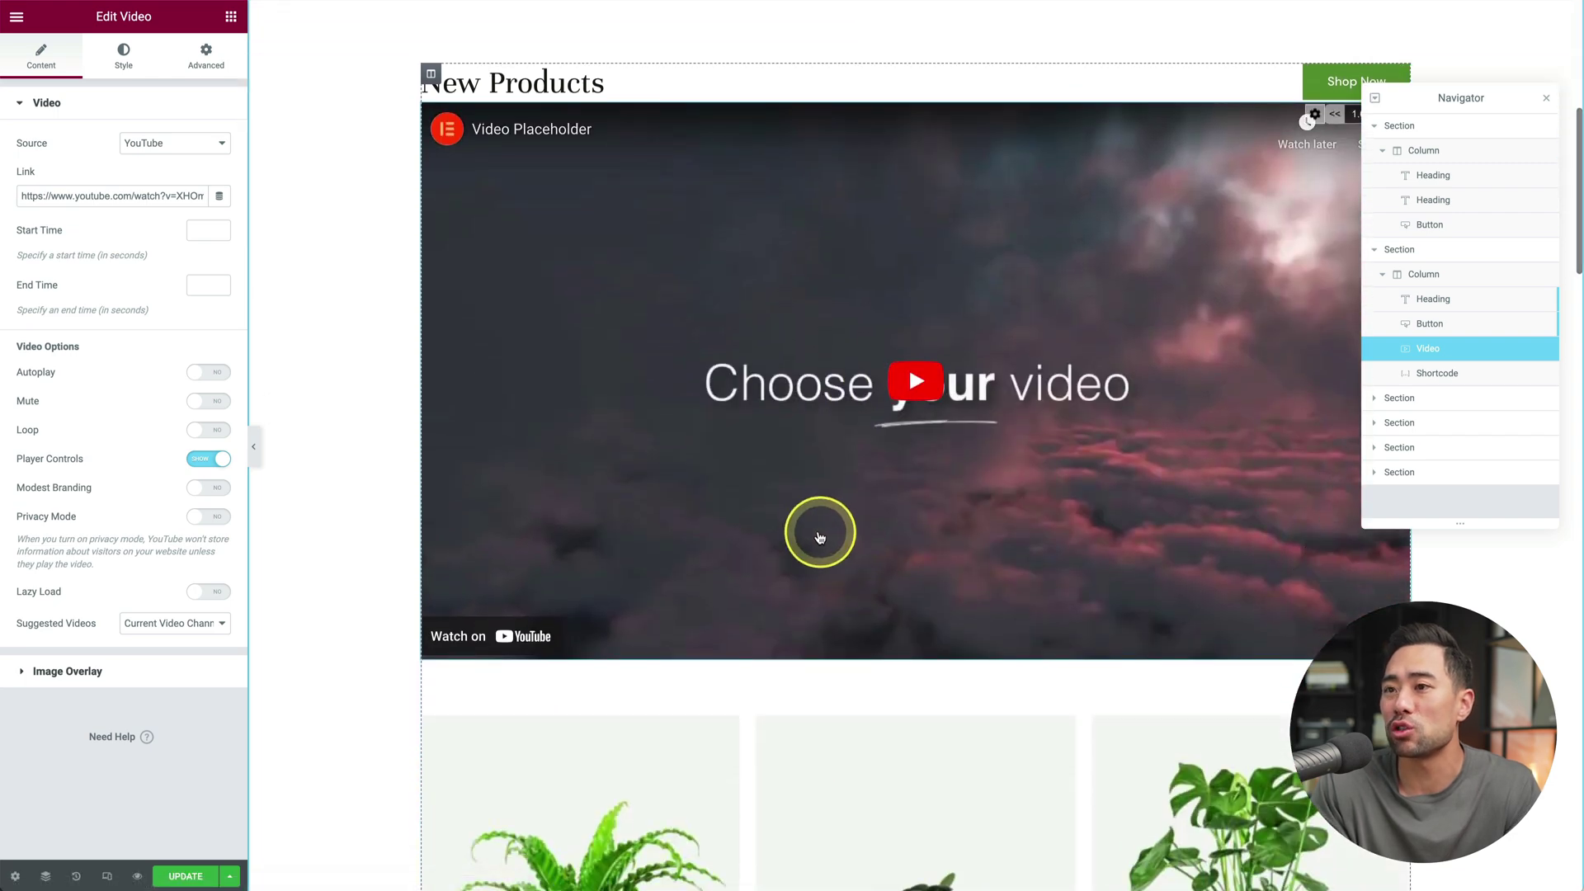
{"action": "left_click", "coordinate": [817, 530]}
{"action": "left_click", "coordinate": [629, 378]}
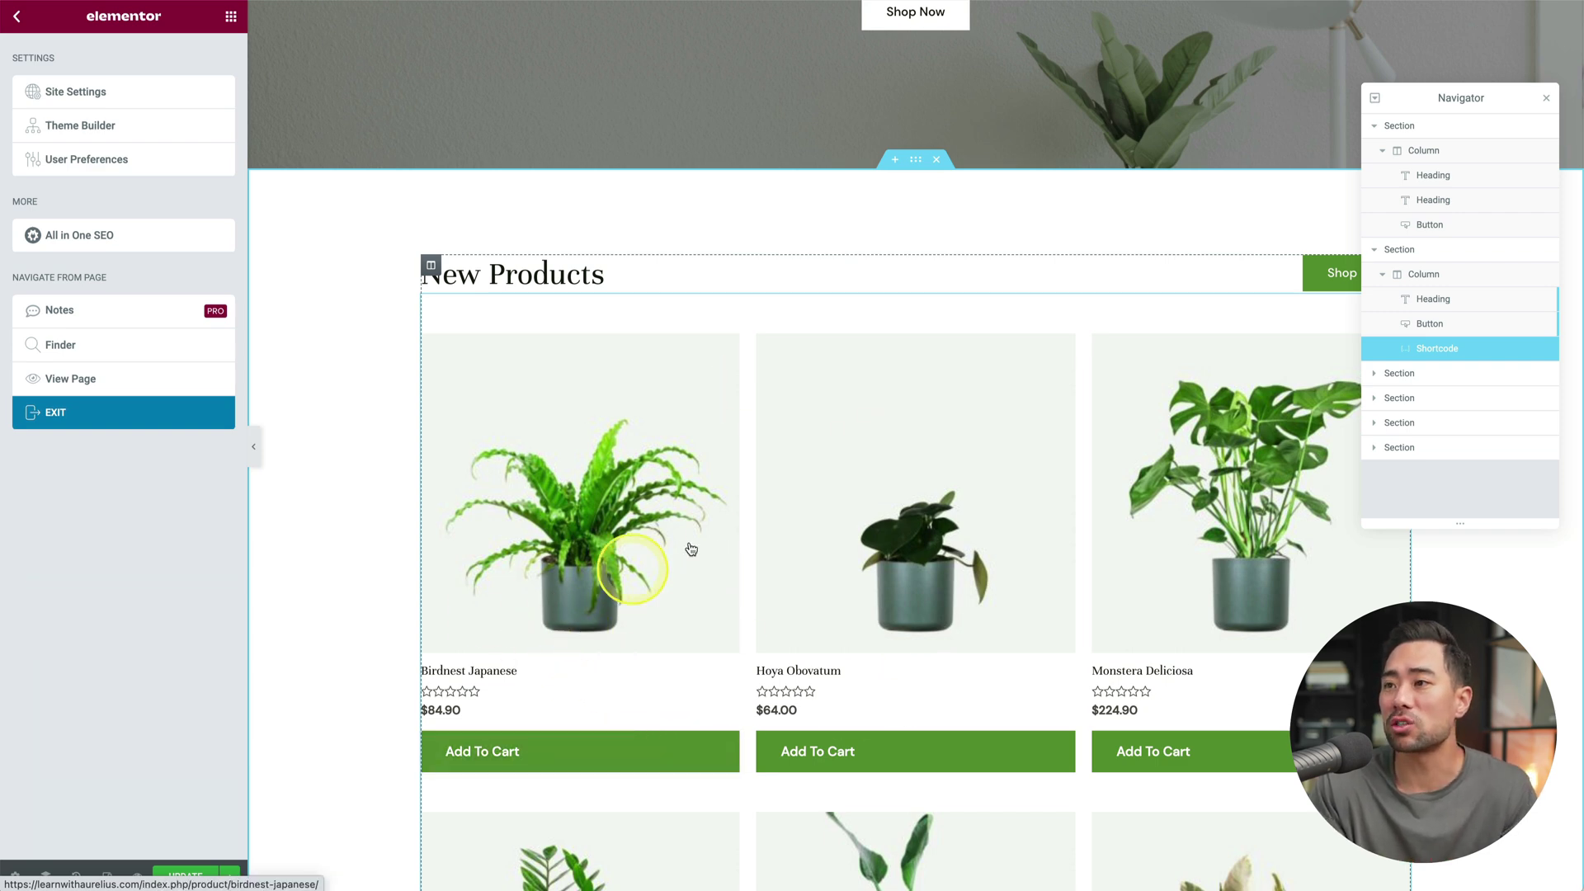
Step: Exit Elementor and show the store's All Products list
{"action": "left_click", "coordinate": [54, 412]}
{"action": "mouse_move", "coordinate": [51, 356]}
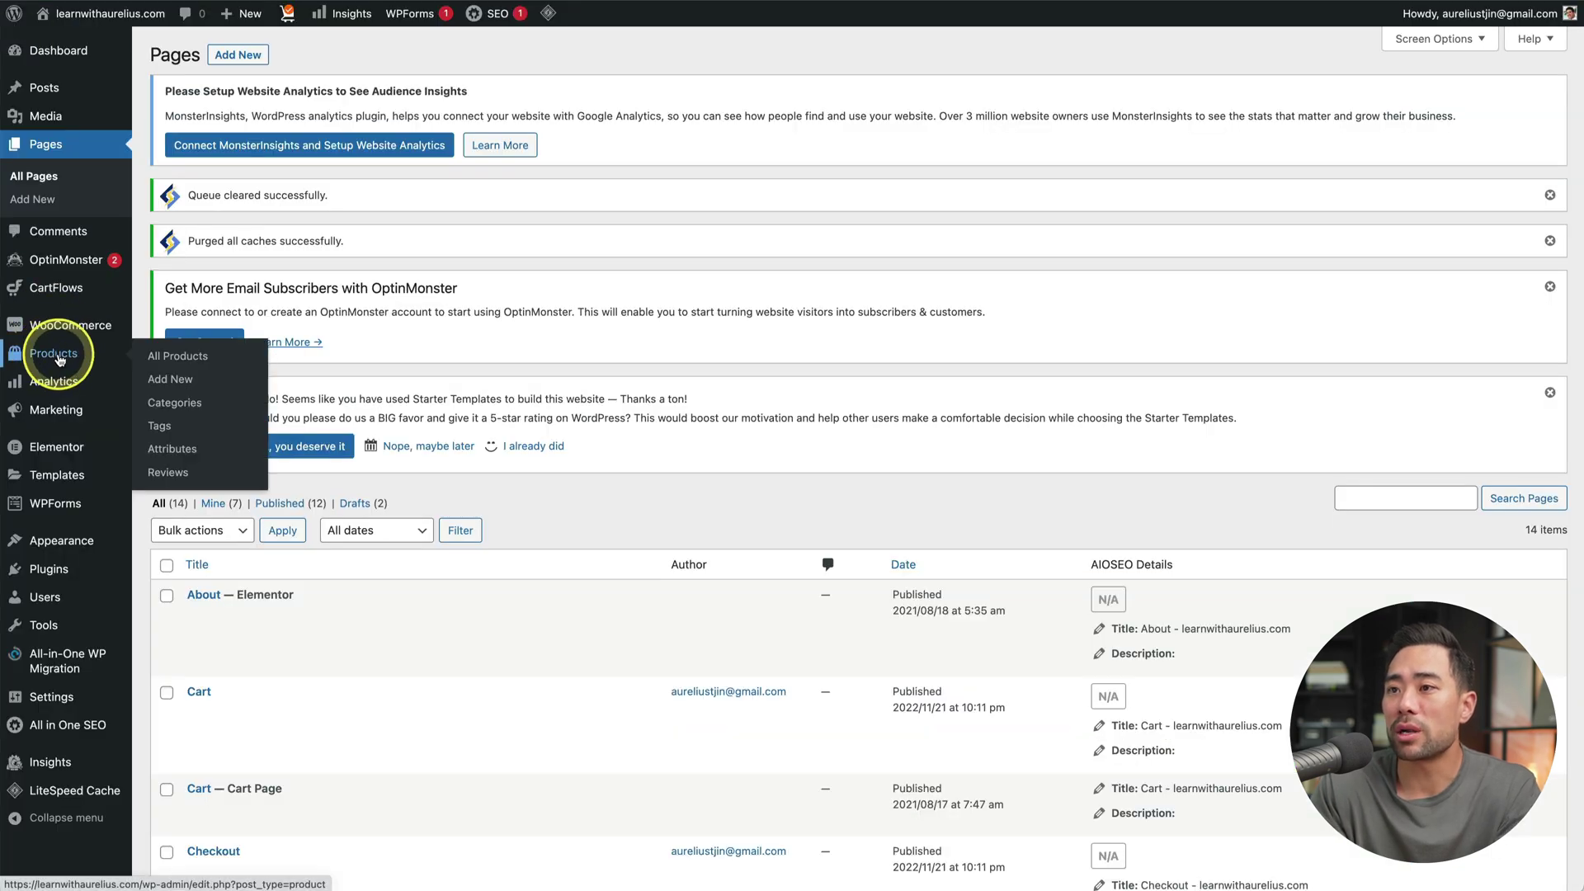
{"action": "left_click", "coordinate": [165, 357]}
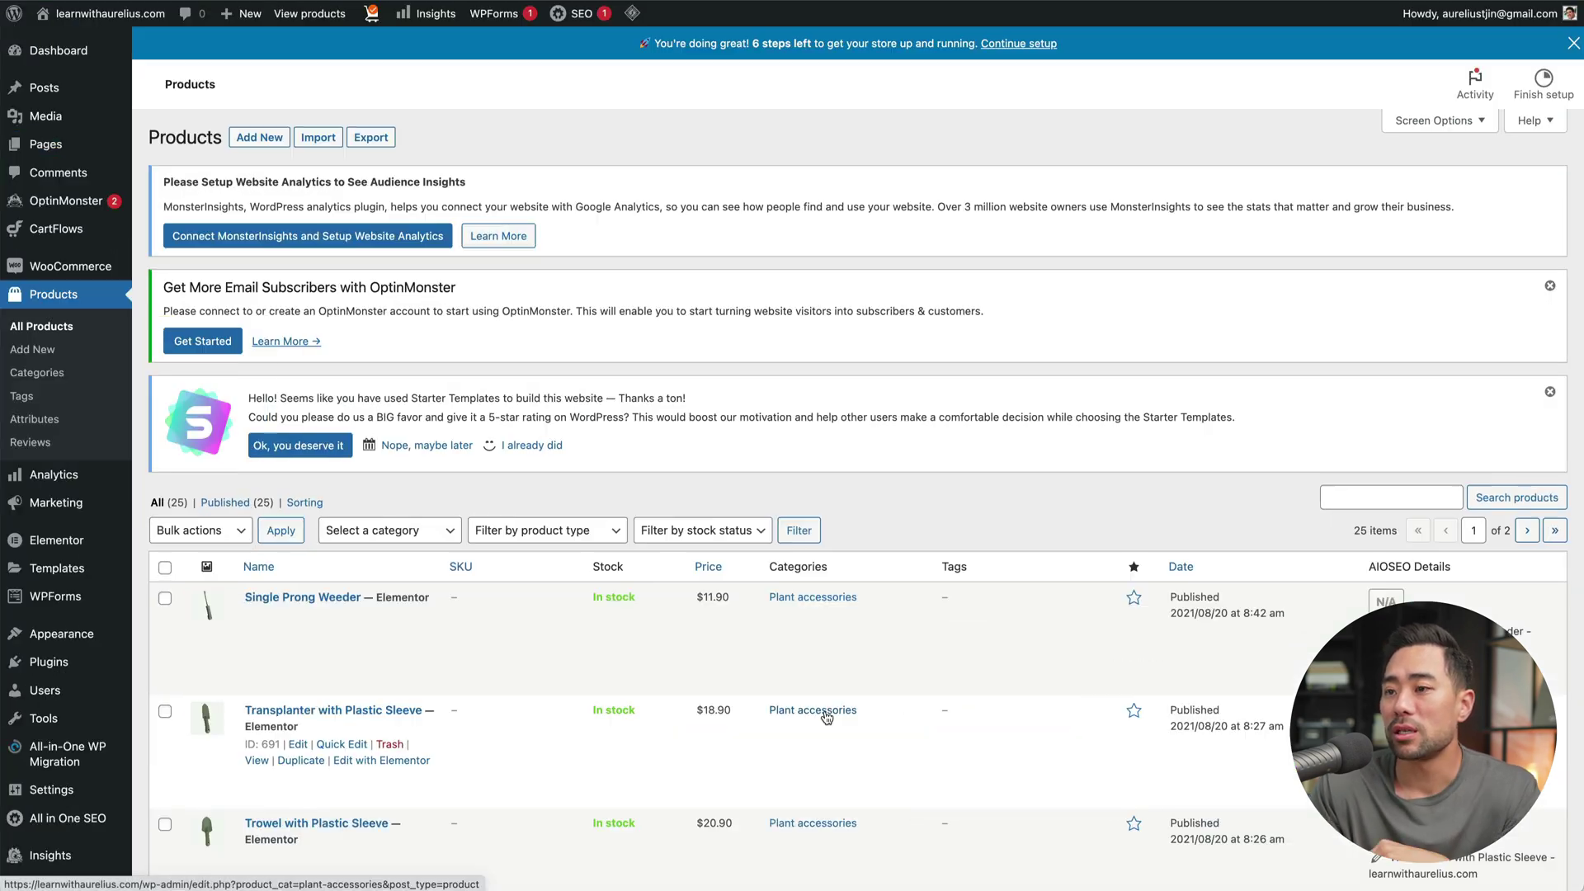
{"action": "scroll", "coordinate": [406, 670], "scroll_direction": "down", "scroll_amount": 6}
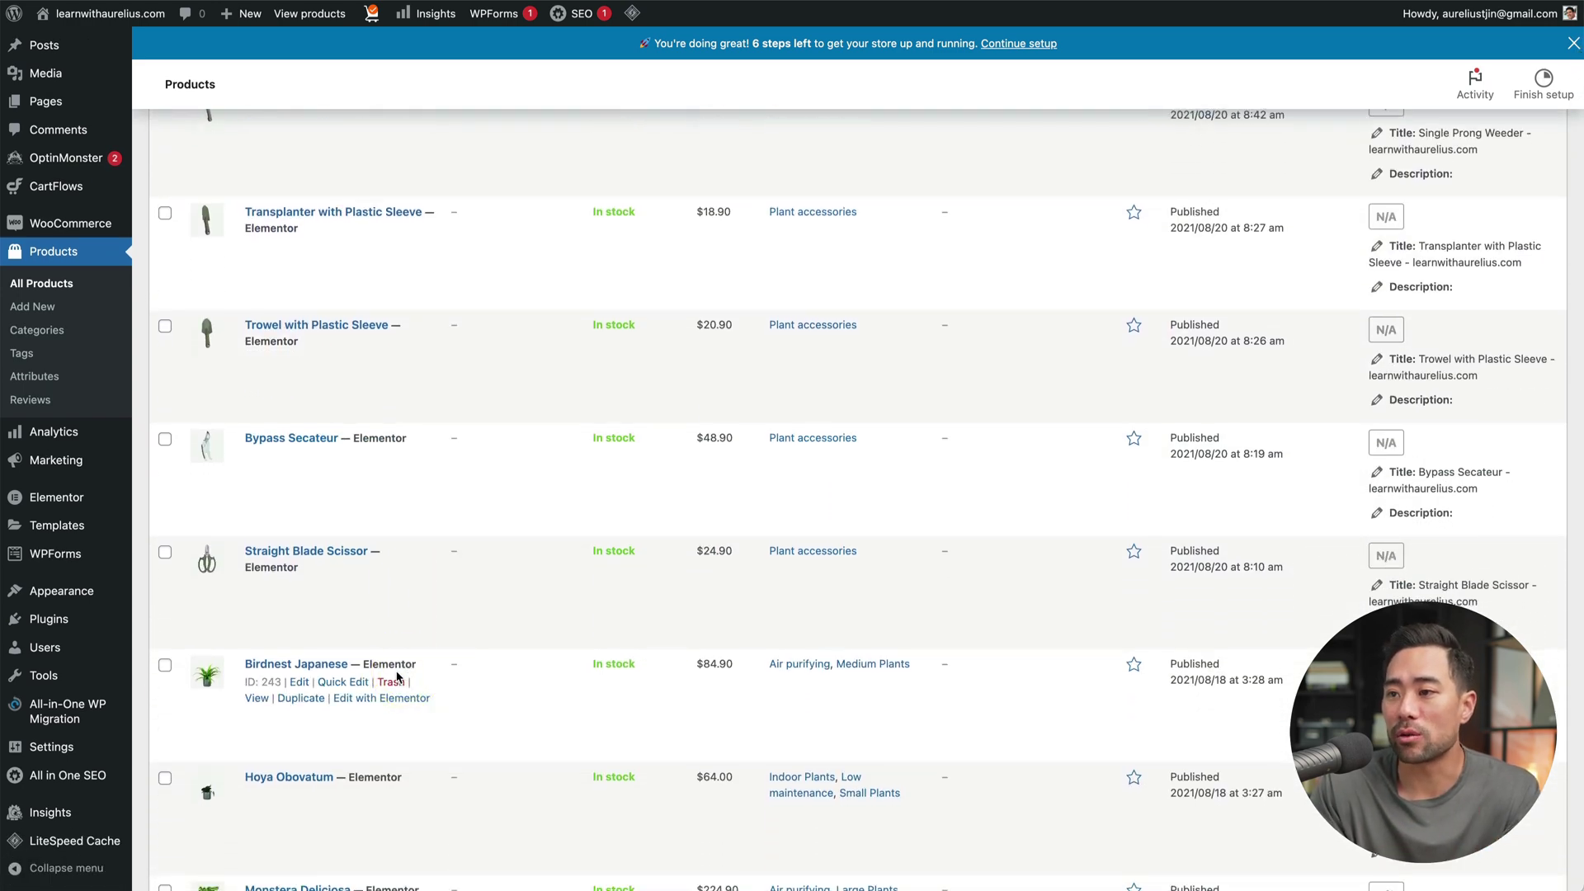
{"action": "scroll", "coordinate": [578, 652], "scroll_direction": "up", "scroll_amount": 6}
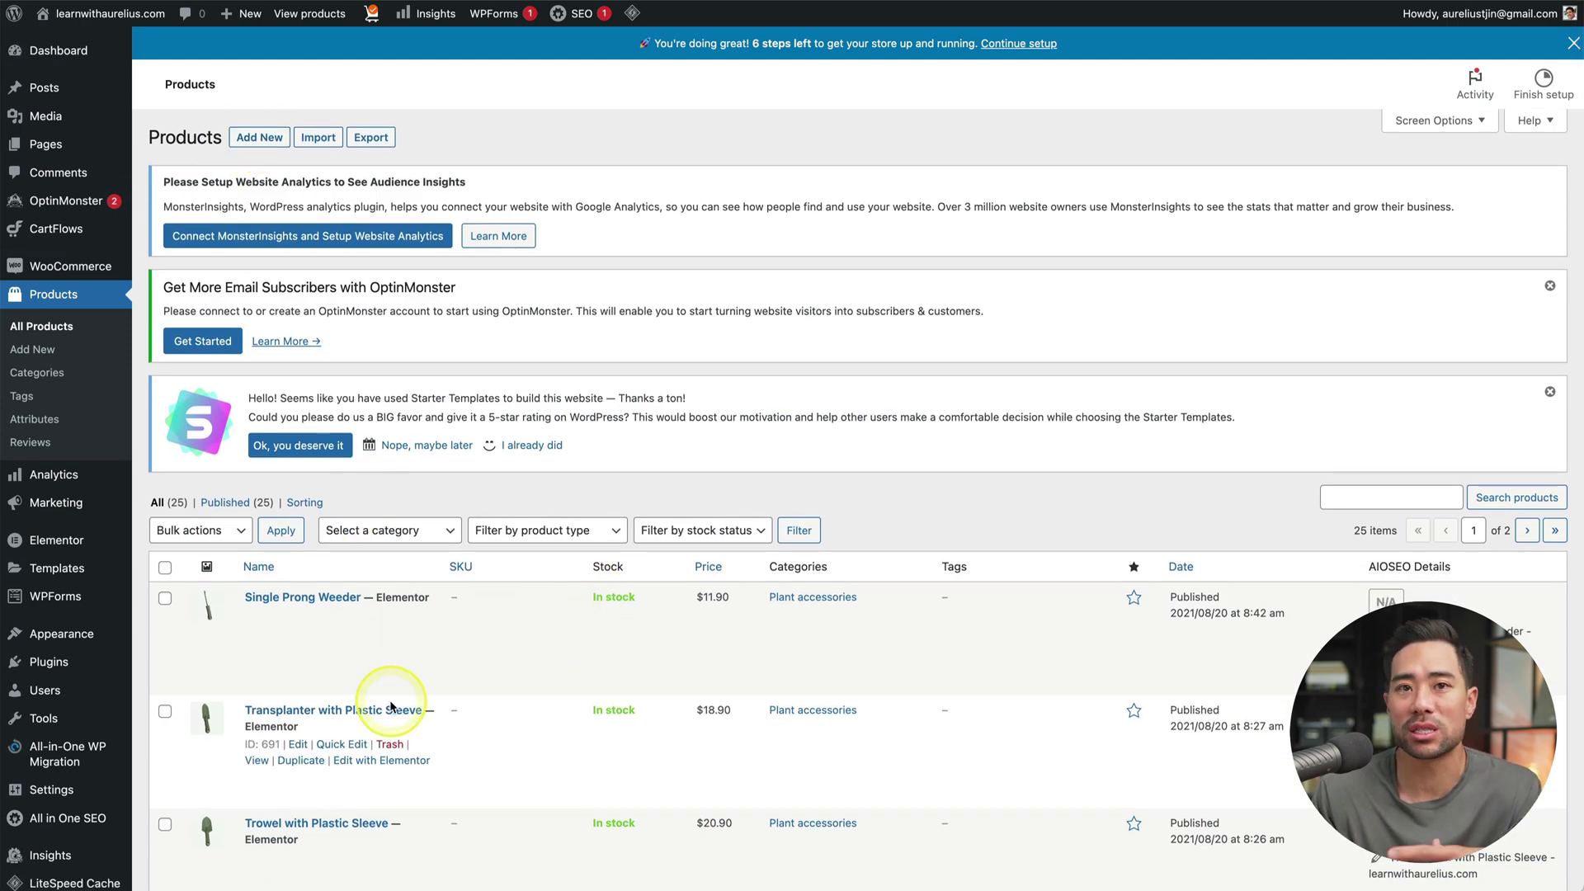
Step: View the Single Prong Weeder product page in a new tab, then return to the list
{"action": "left_click", "coordinate": [391, 601]}
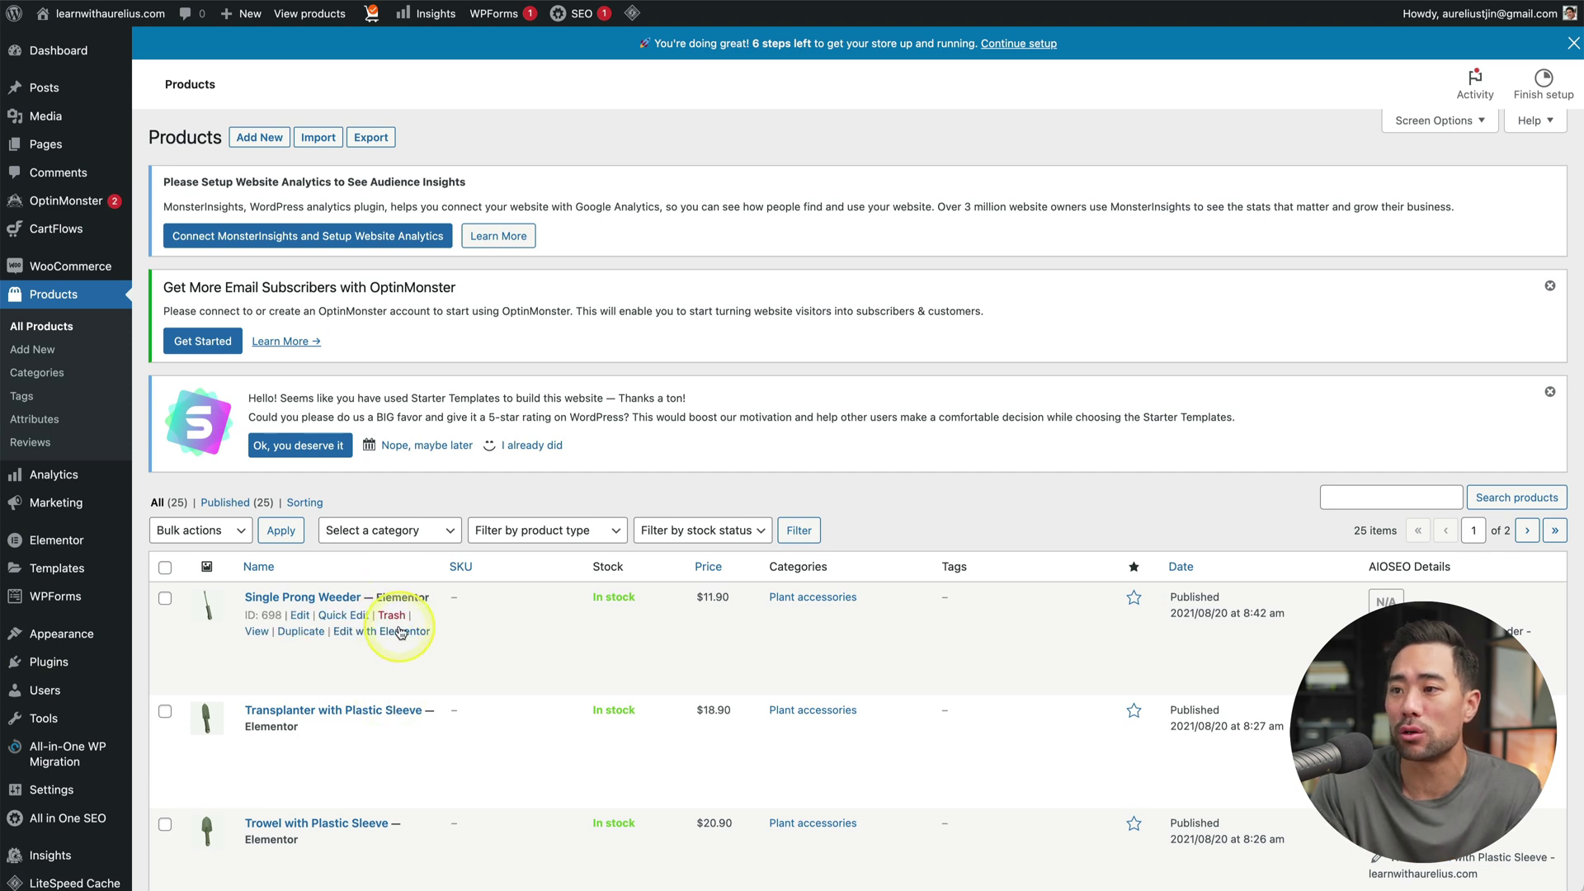
{"action": "right_click", "coordinate": [245, 634]}
{"action": "left_click", "coordinate": [280, 642]}
{"action": "key", "text": "ctrl+Tab"}
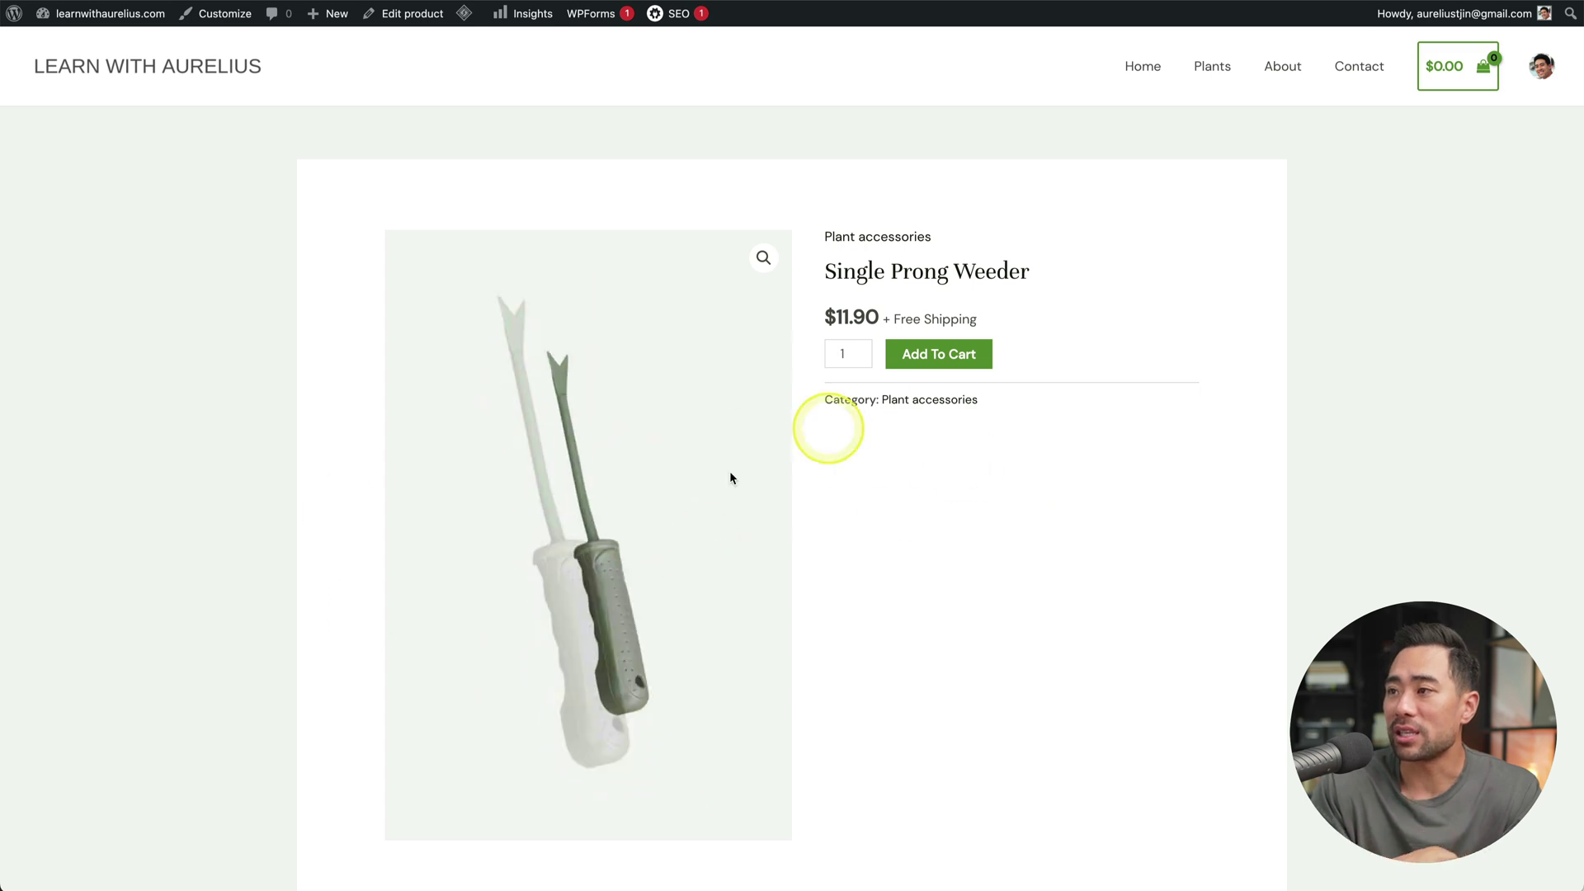
{"action": "key", "text": "ctrl+shift+Tab"}
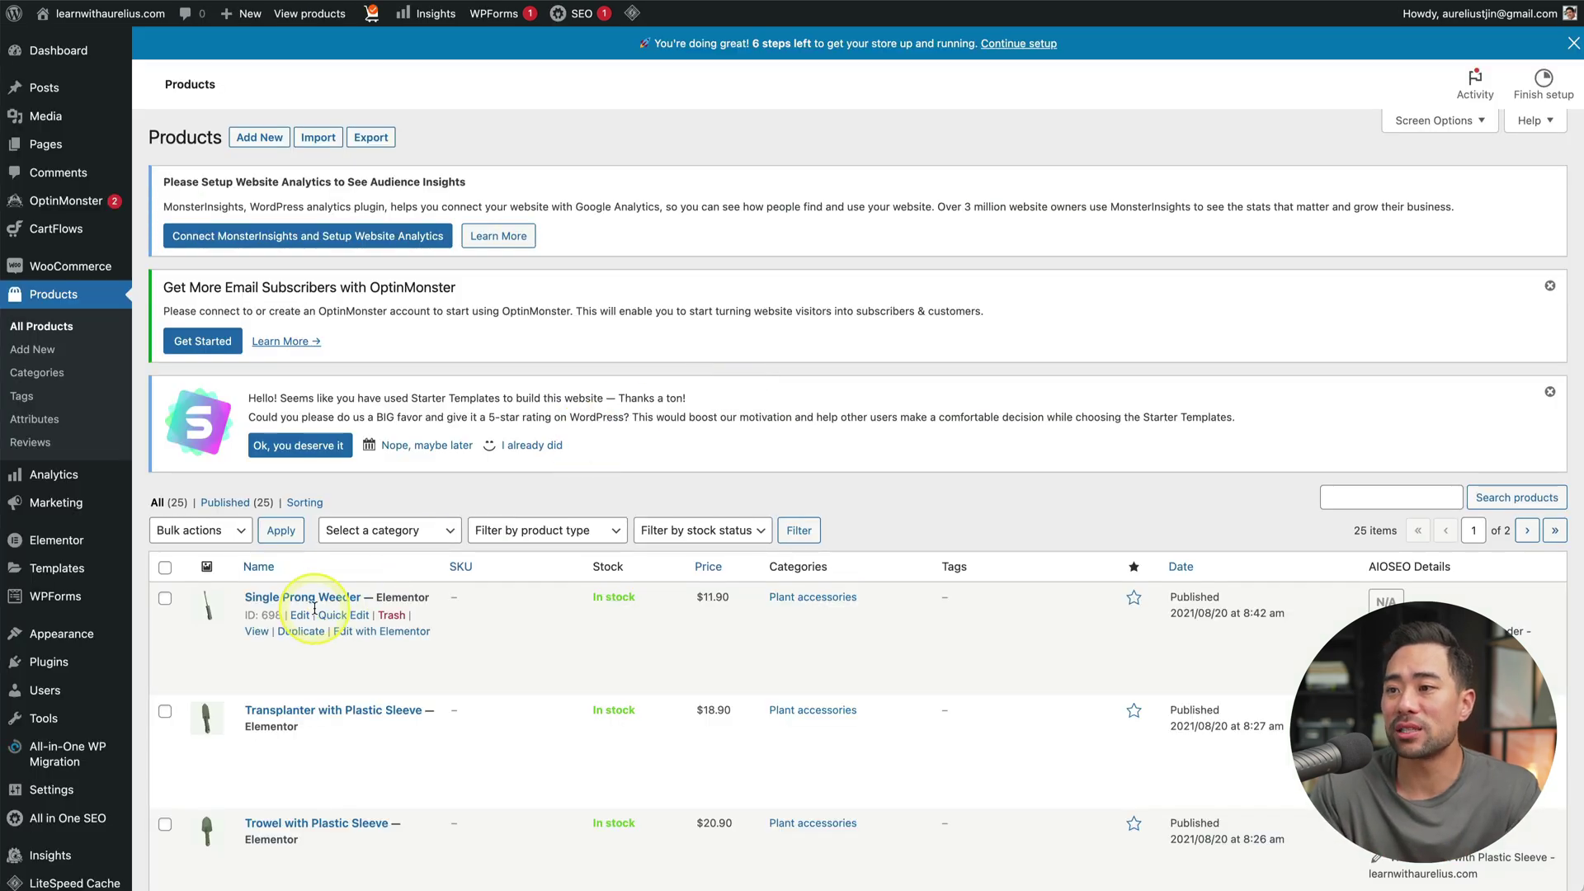
Step: Keep Single Prong Weeder a Simple product and mark it Virtual and Downloadable
{"action": "left_click", "coordinate": [299, 616]}
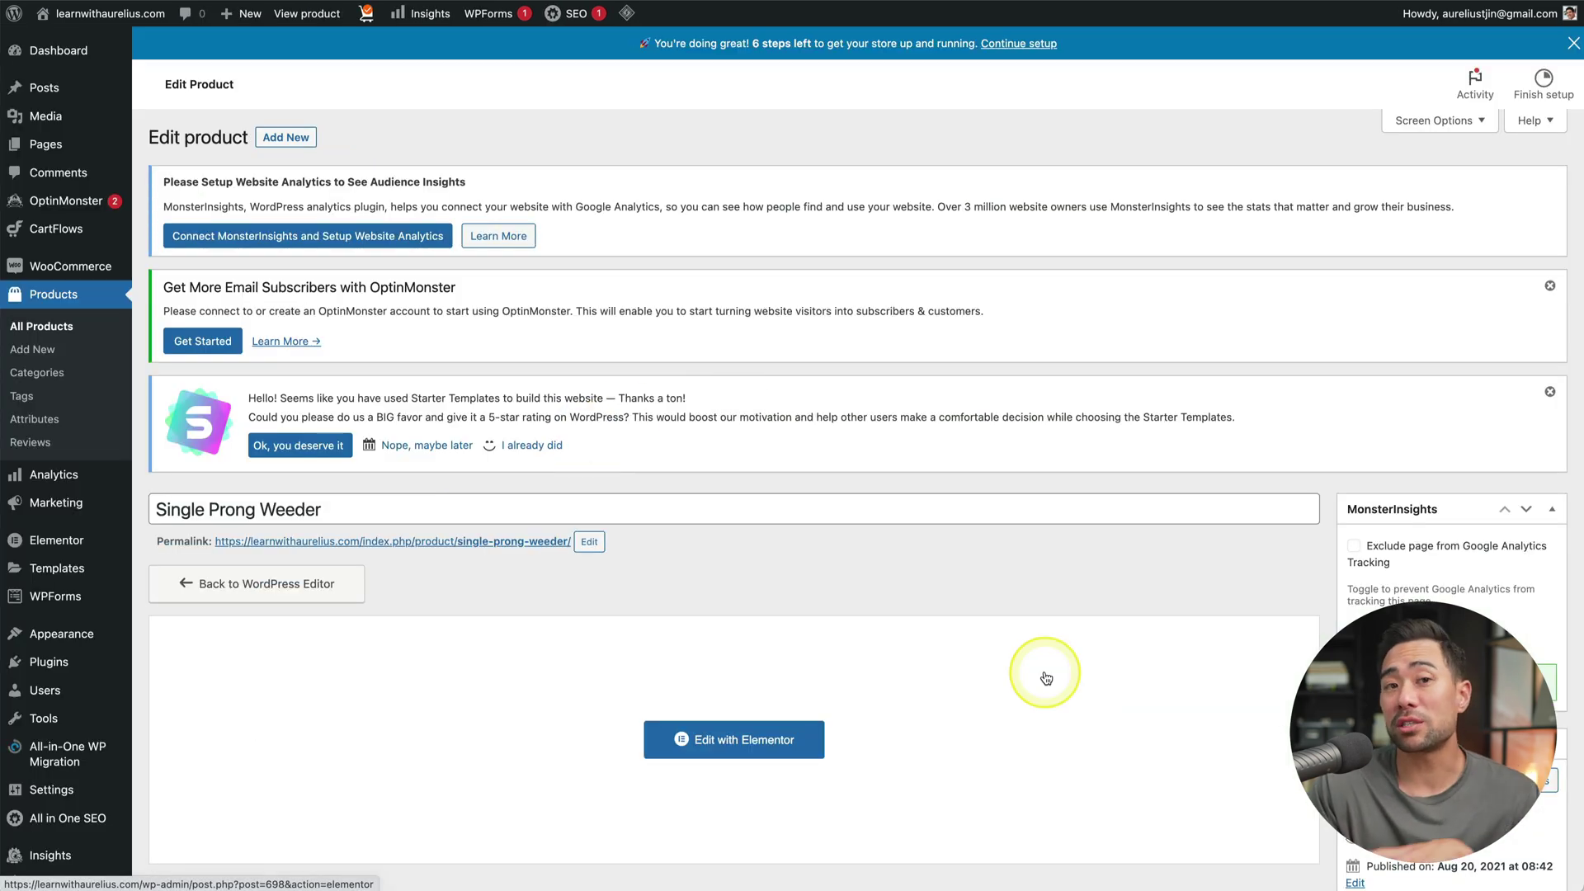
{"action": "scroll", "coordinate": [735, 771], "scroll_direction": "down", "scroll_amount": 1}
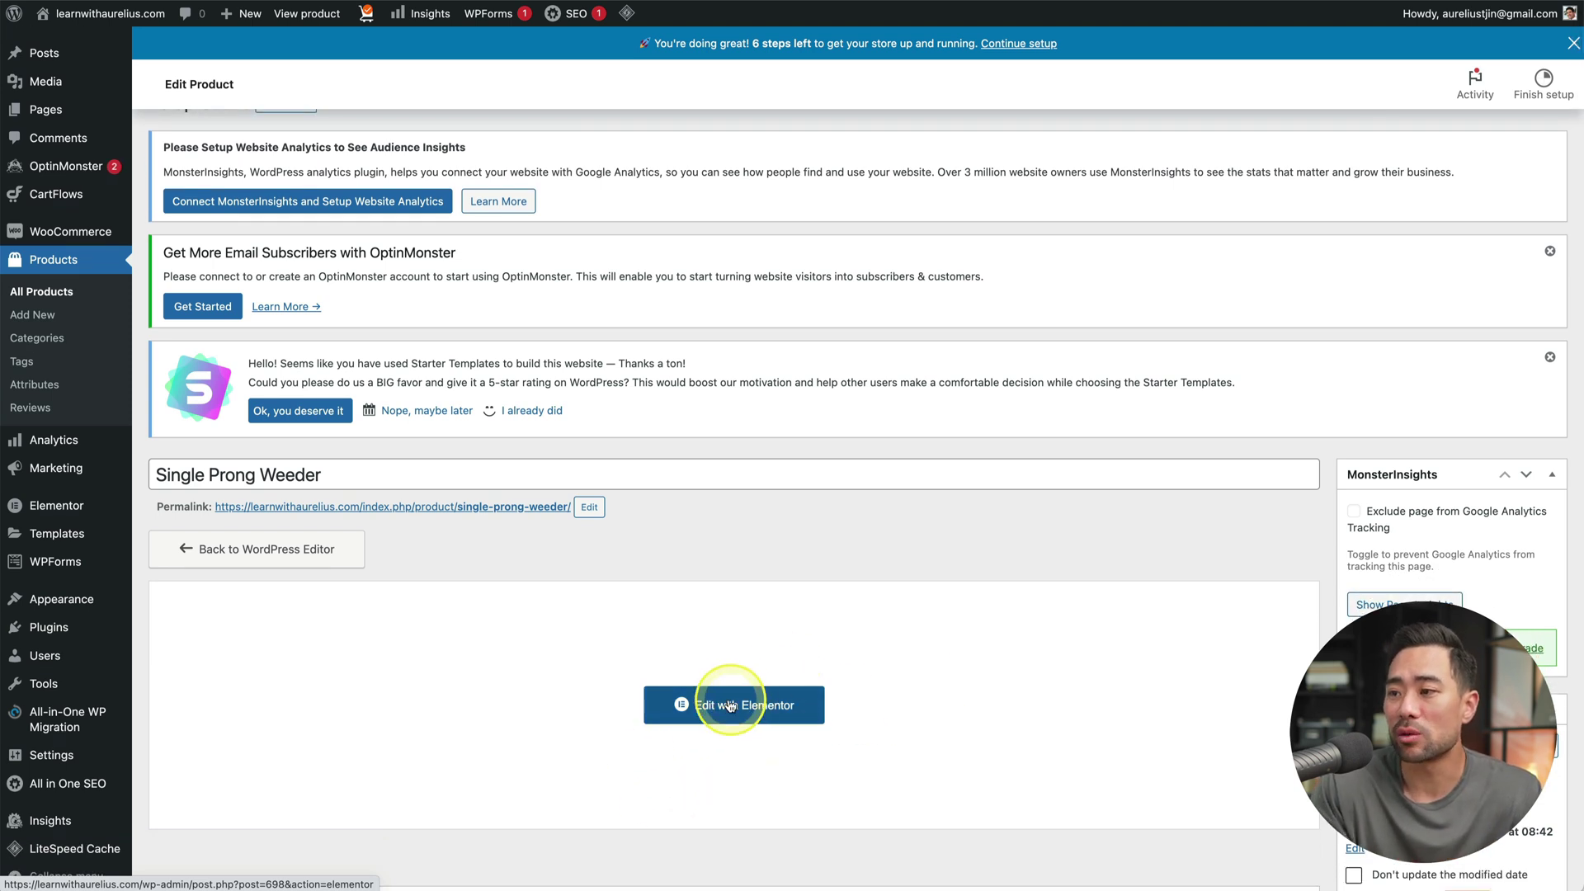
{"action": "scroll", "coordinate": [777, 715], "scroll_direction": "down", "scroll_amount": 15}
{"action": "scroll", "coordinate": [778, 716], "scroll_direction": "down", "scroll_amount": 5}
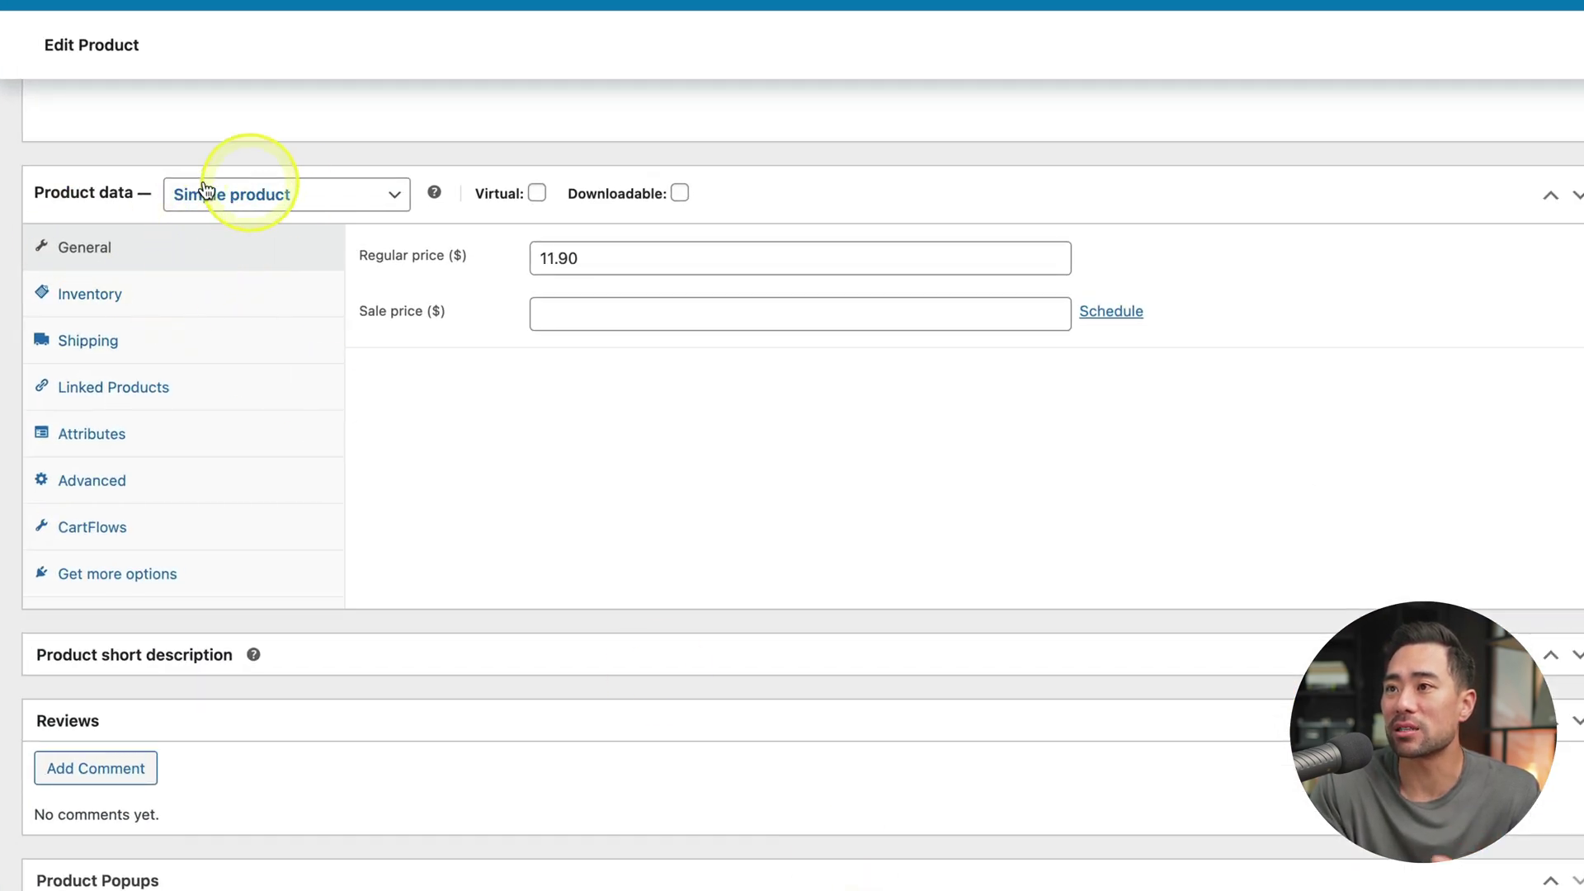
{"action": "left_click", "coordinate": [243, 202]}
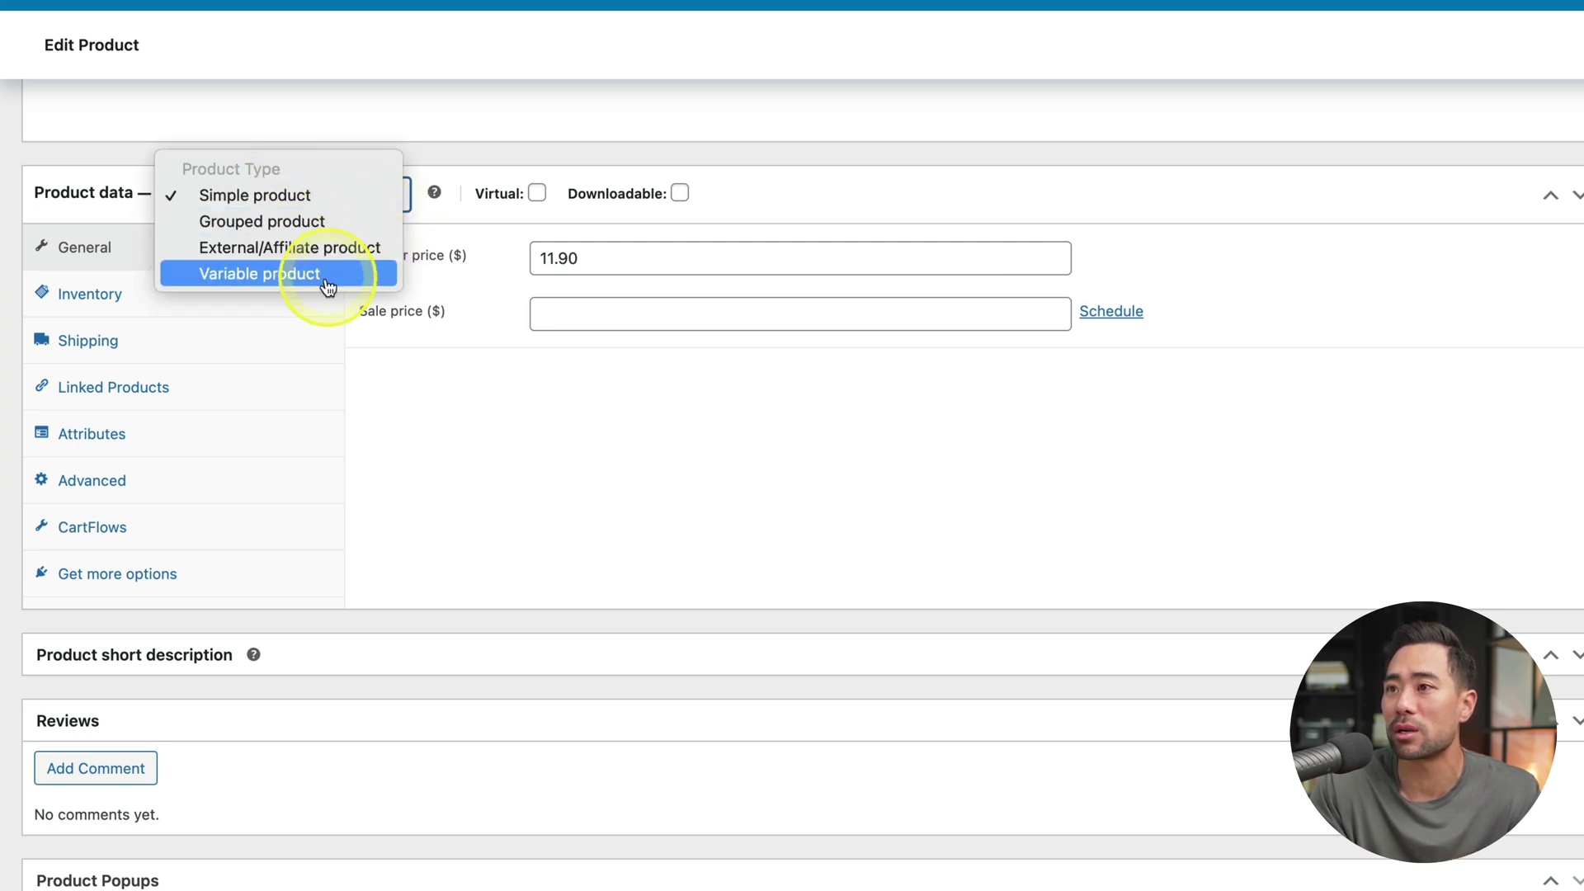
{"action": "left_click", "coordinate": [309, 203]}
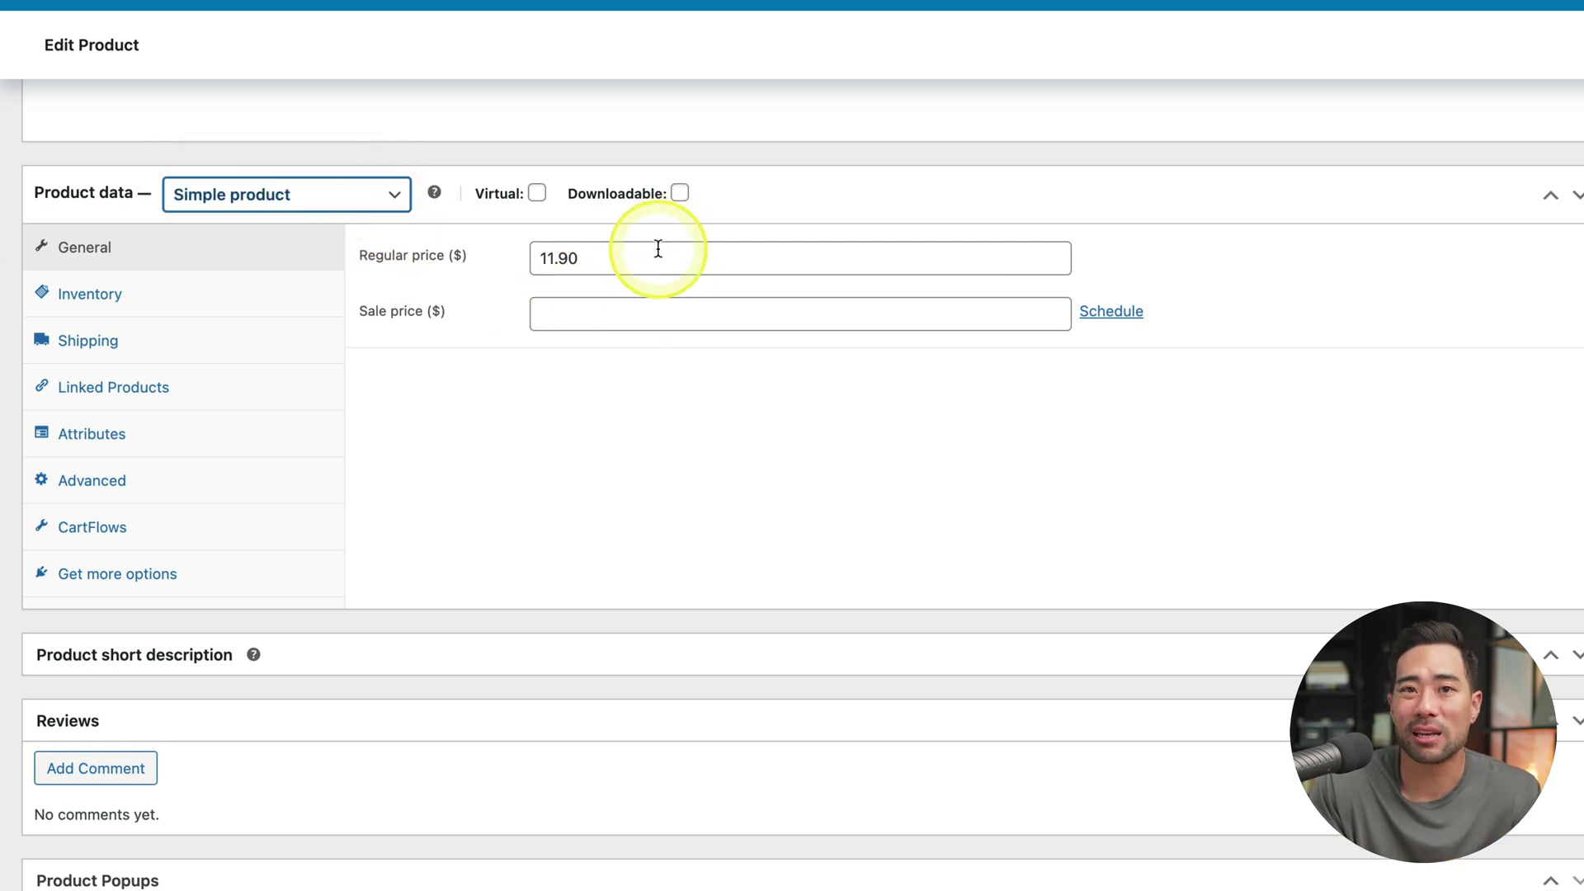
{"action": "left_click", "coordinate": [672, 202]}
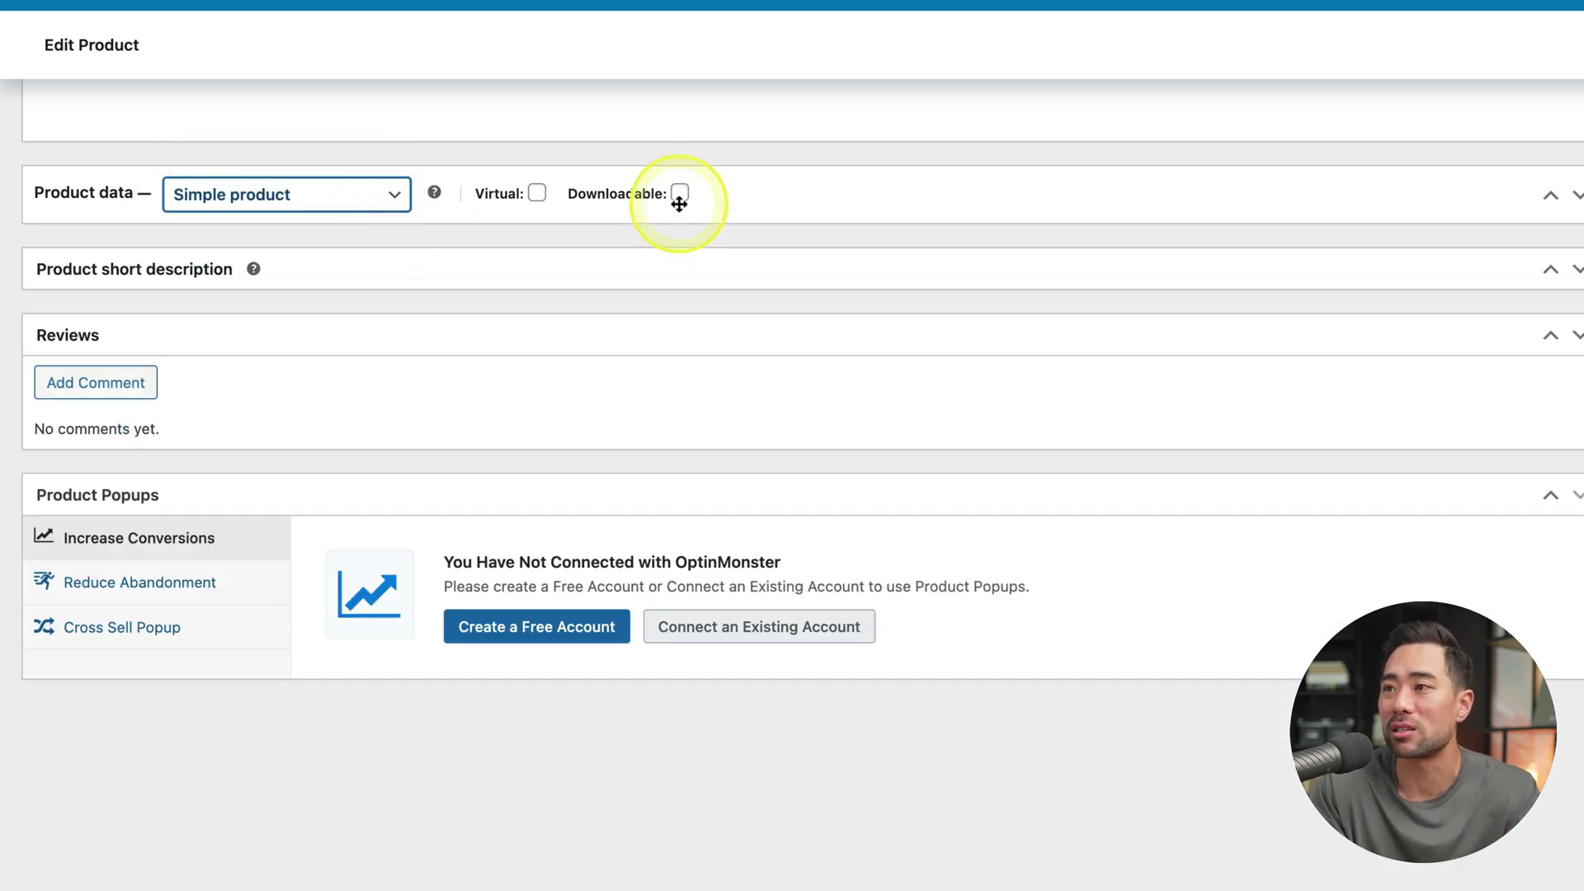
{"action": "left_click", "coordinate": [680, 193]}
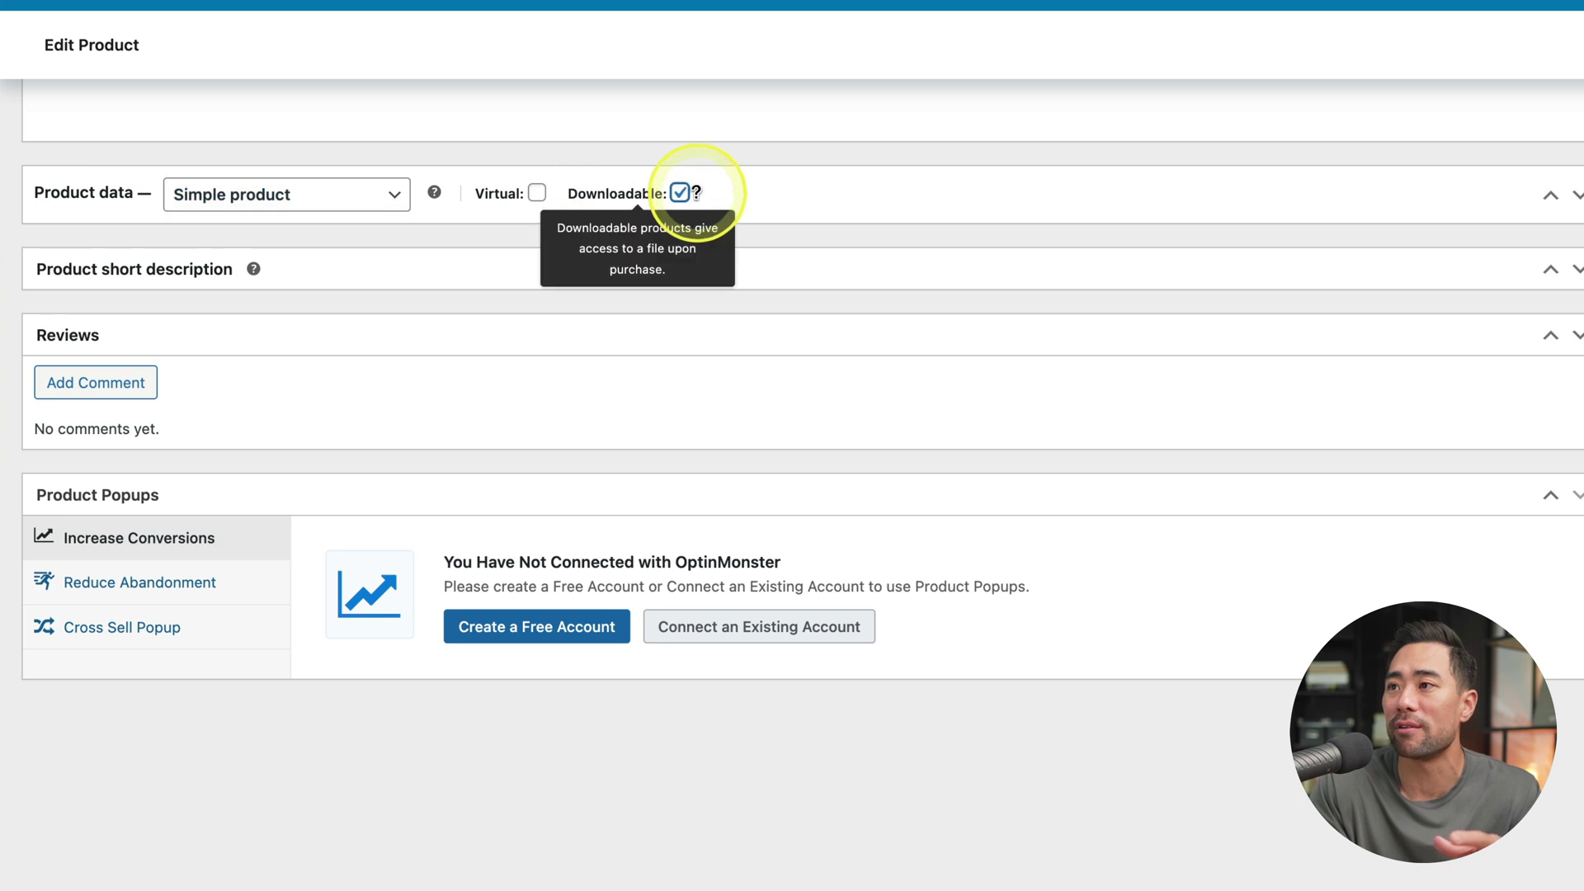
{"action": "left_click", "coordinate": [537, 194]}
{"action": "left_click", "coordinate": [806, 195]}
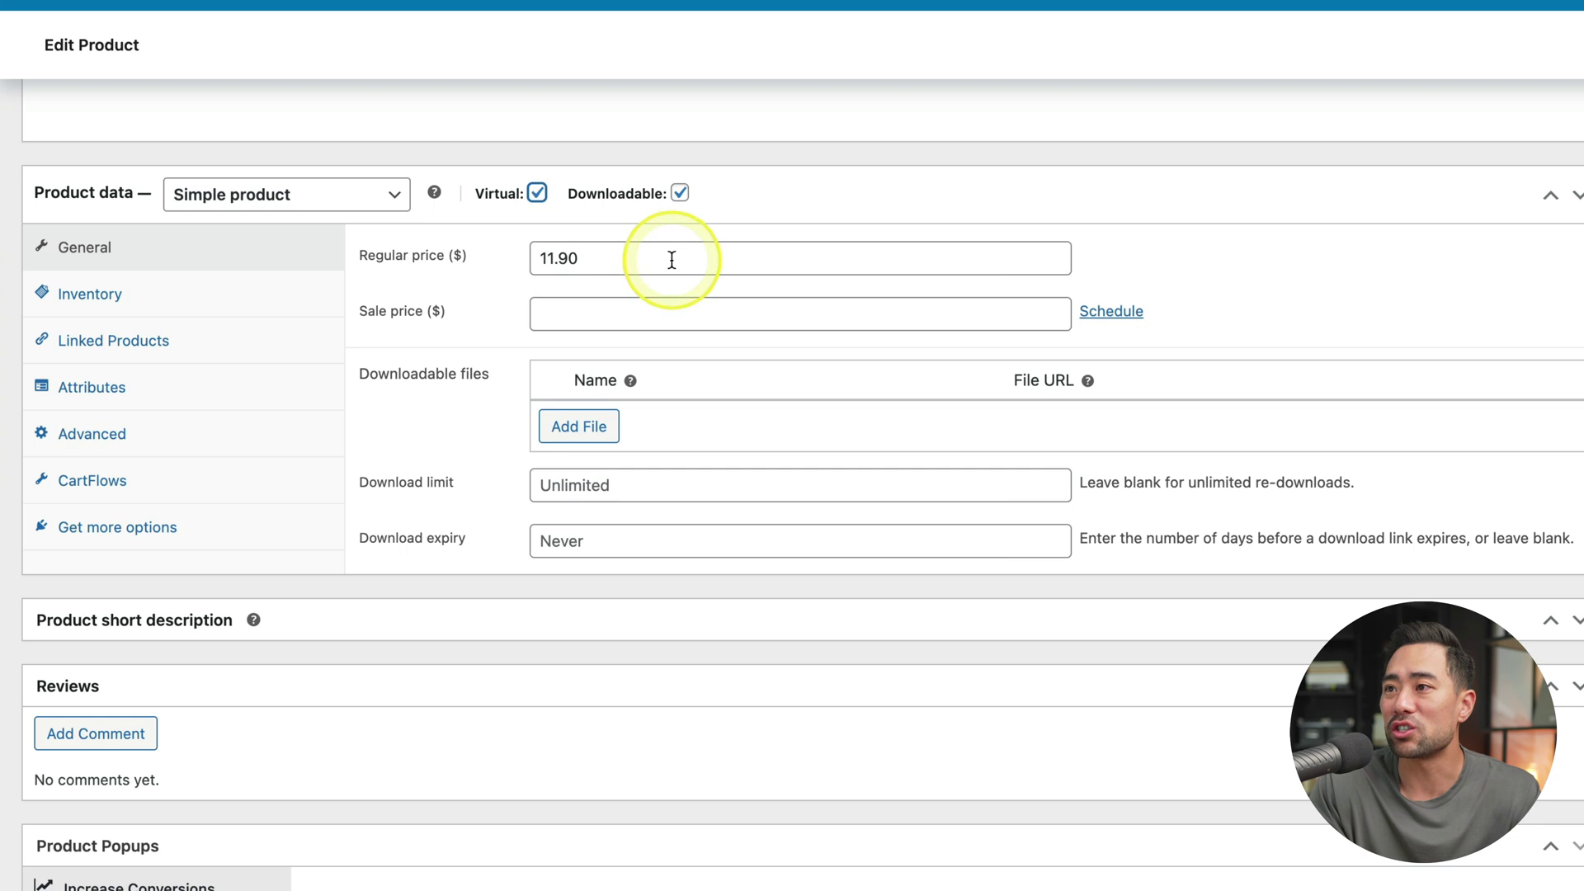
Step: Set regular price to 9.95, clear the download limit, and check Inventory and Linked Products
{"action": "left_click", "coordinate": [622, 260]}
{"action": "double_click", "coordinate": [623, 259]}
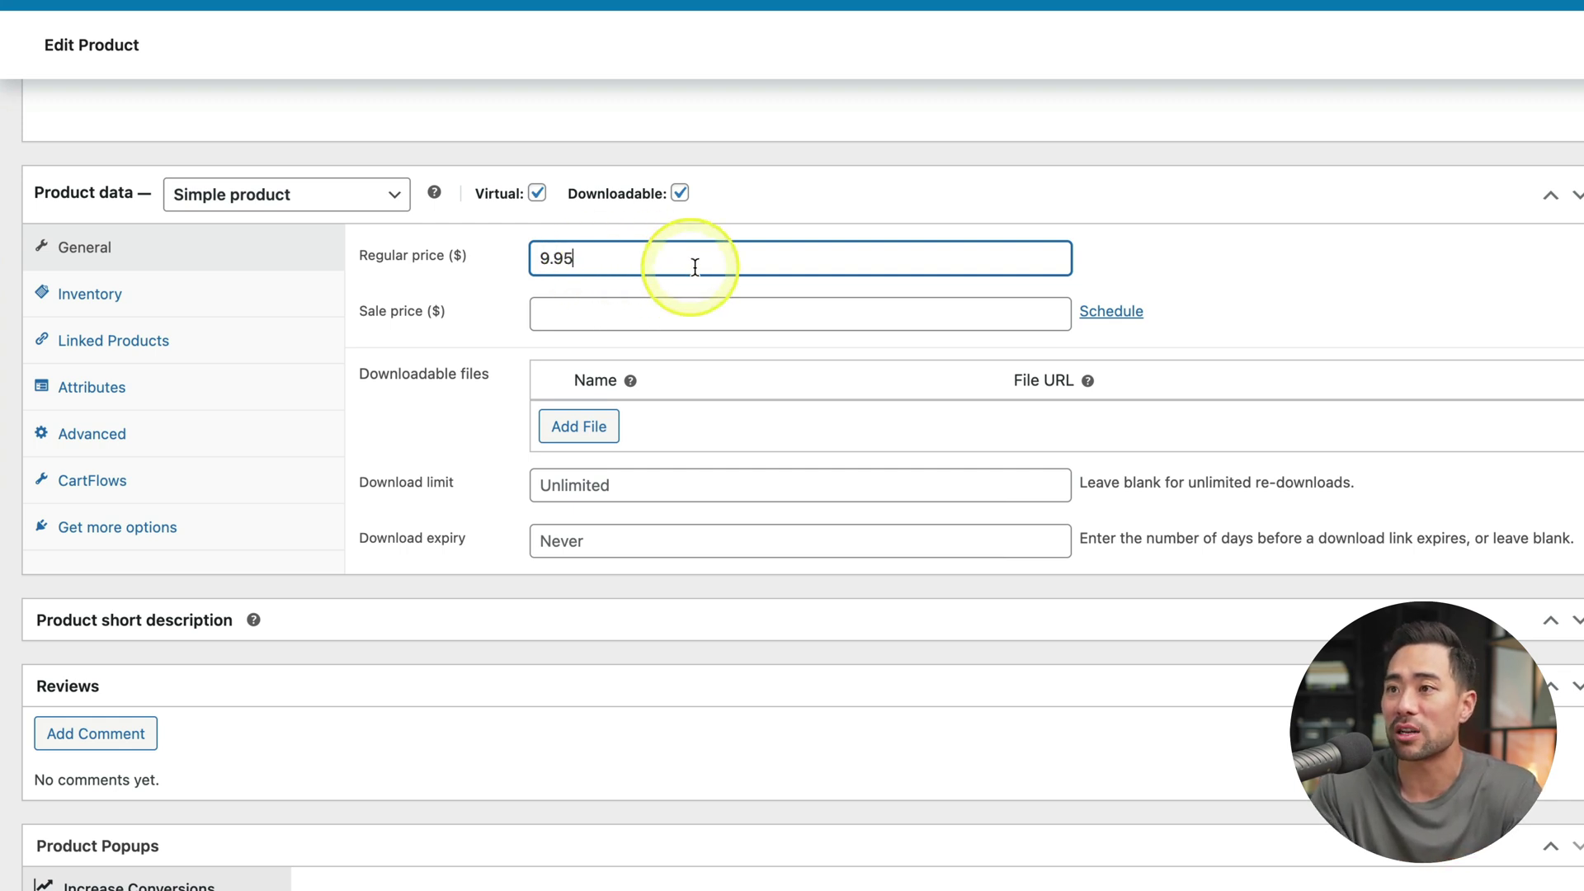
{"action": "left_click", "coordinate": [419, 287]}
{"action": "scroll", "coordinate": [420, 287], "scroll_direction": "down", "scroll_amount": 3}
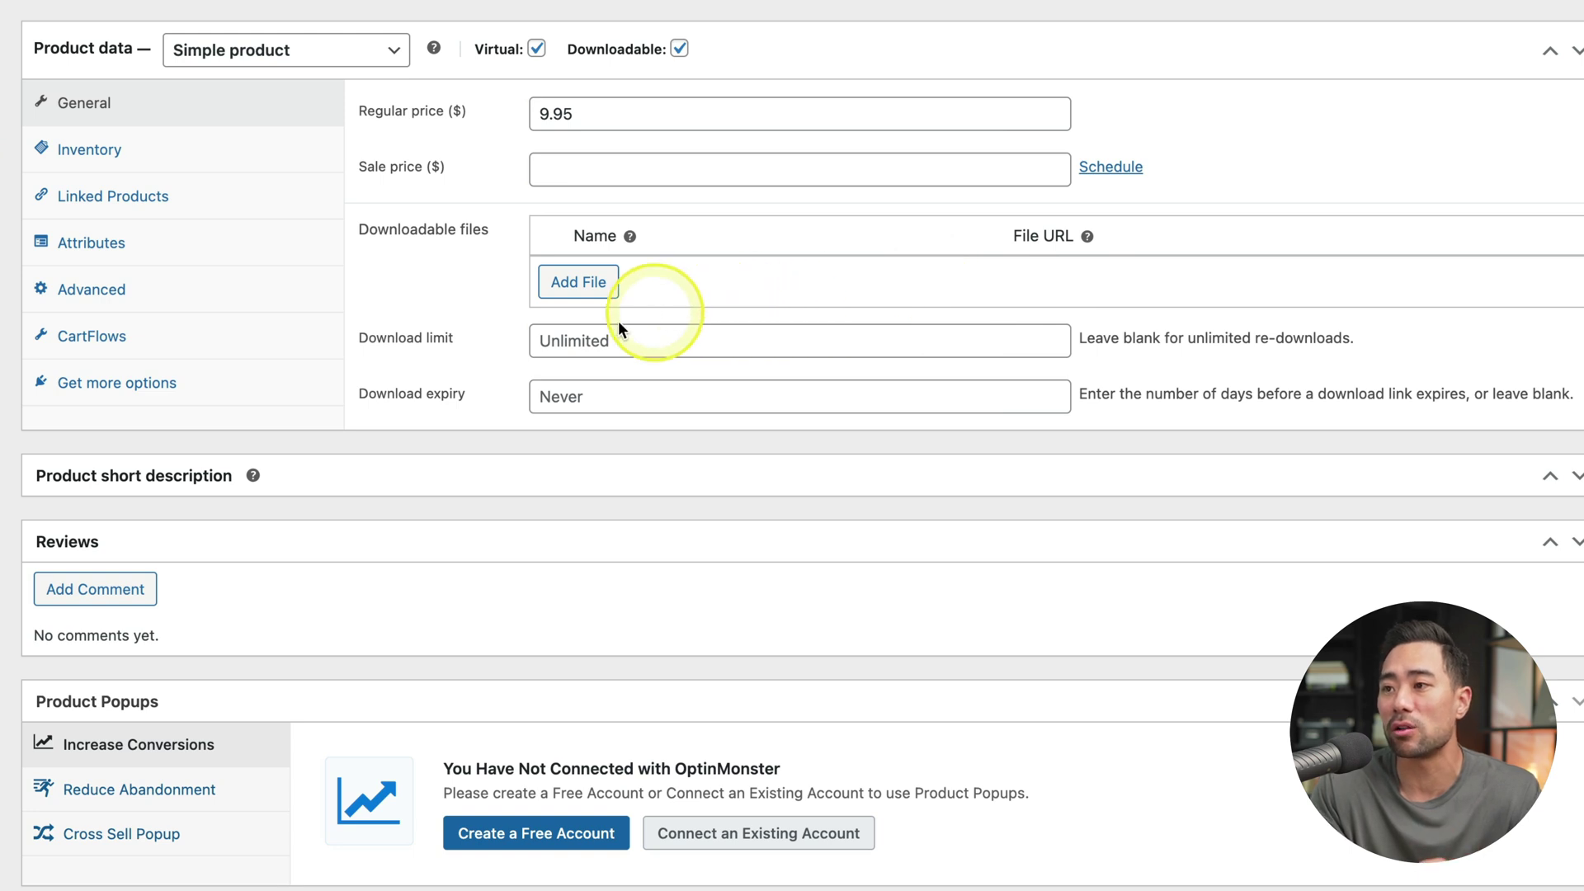
{"action": "left_click", "coordinate": [561, 343]}
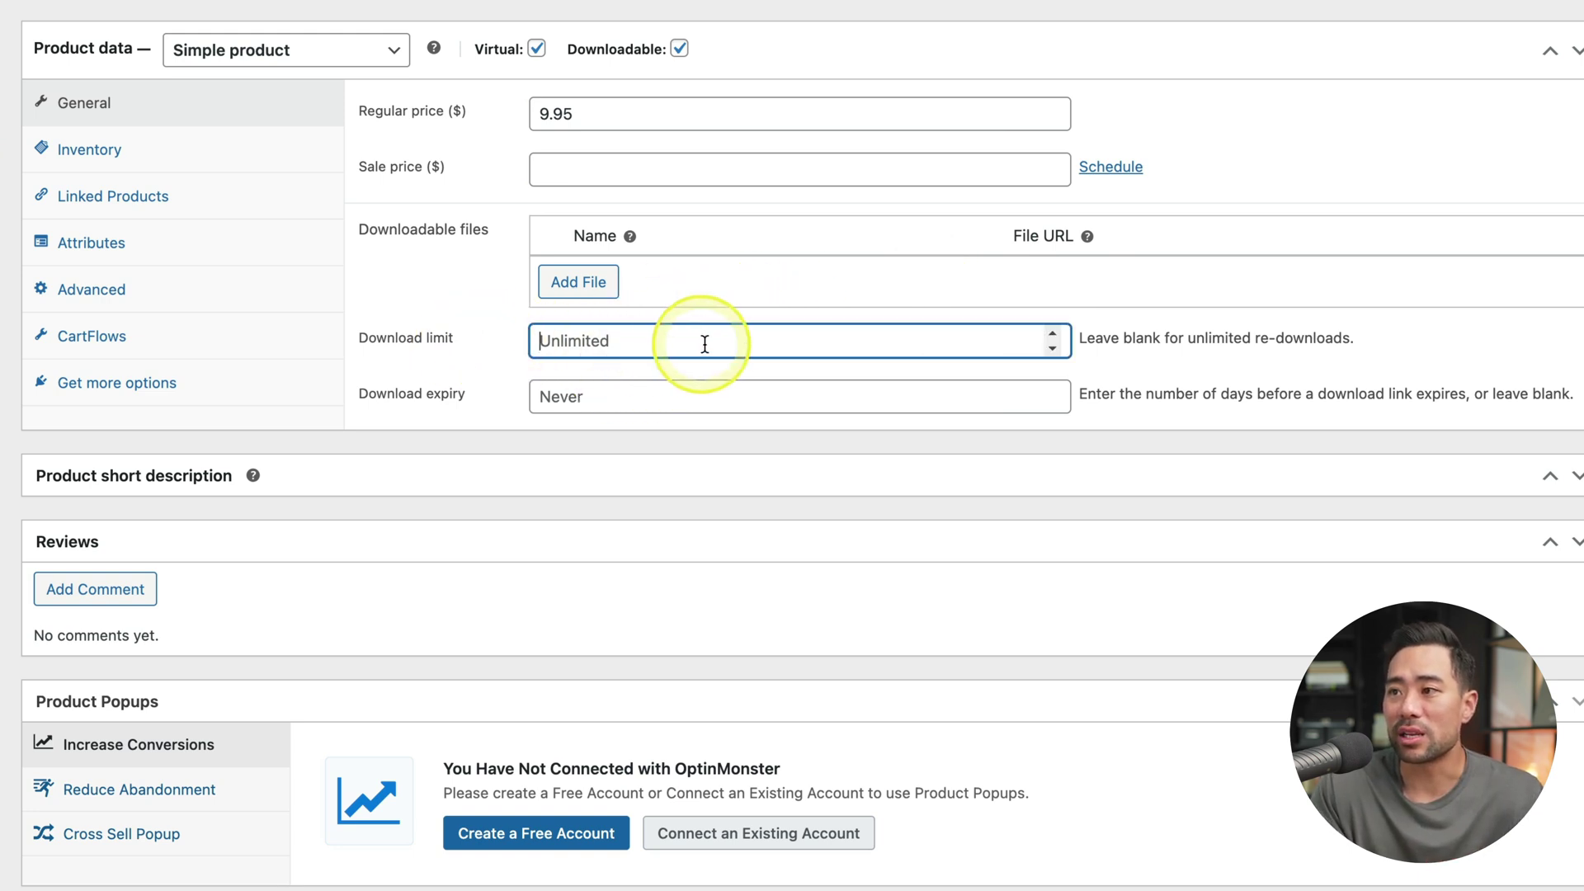
{"action": "left_click", "coordinate": [1053, 347]}
{"action": "key", "text": "BackSpace"}
{"action": "left_click", "coordinate": [418, 368]}
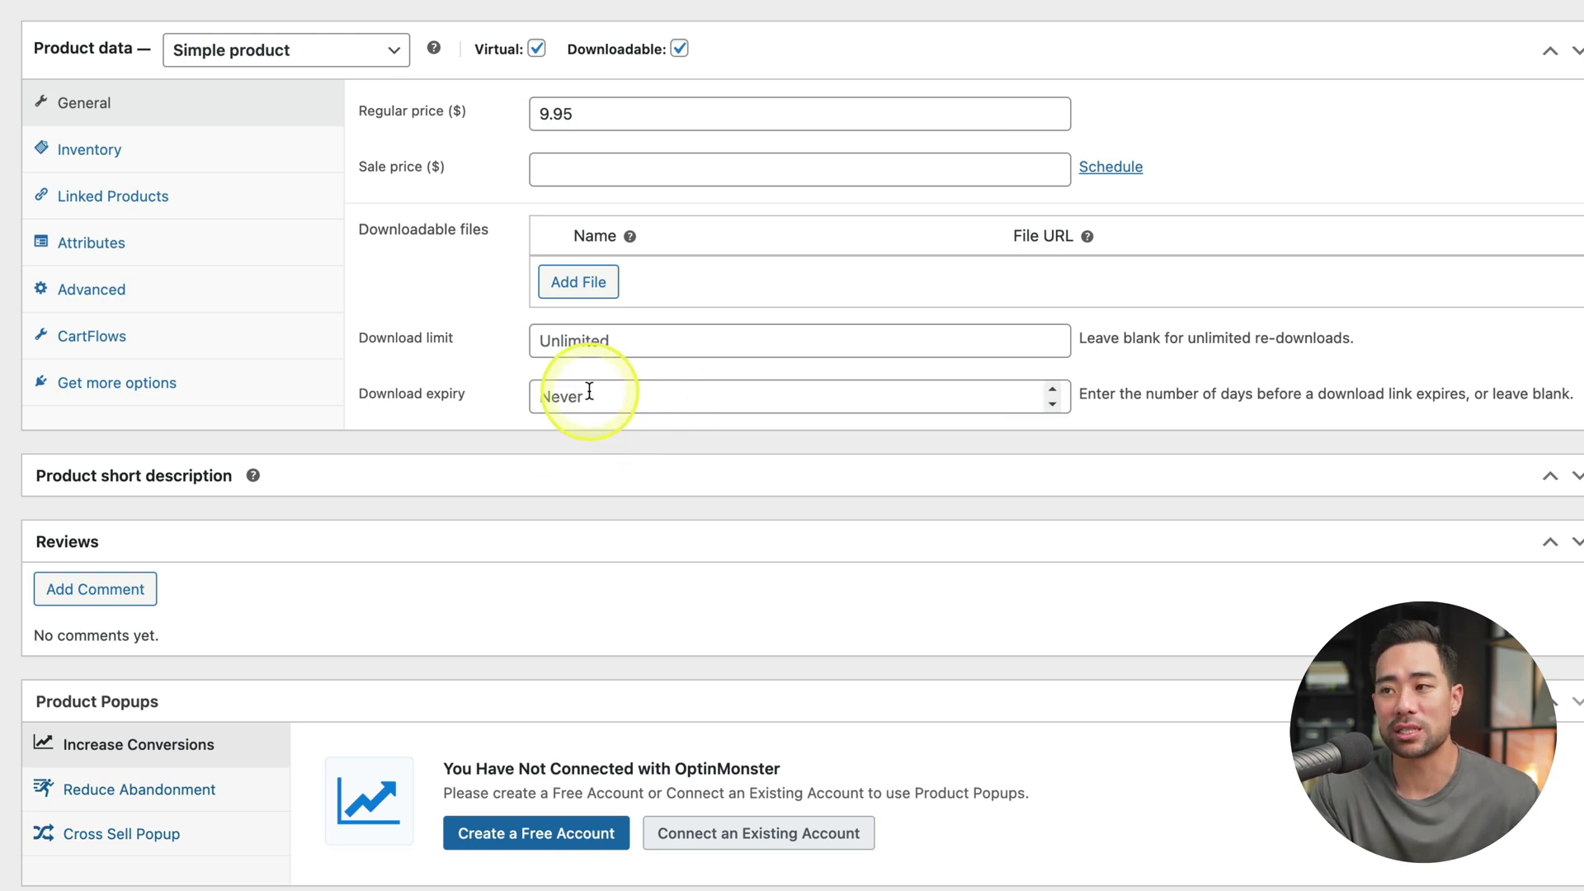
{"action": "left_click", "coordinate": [115, 168]}
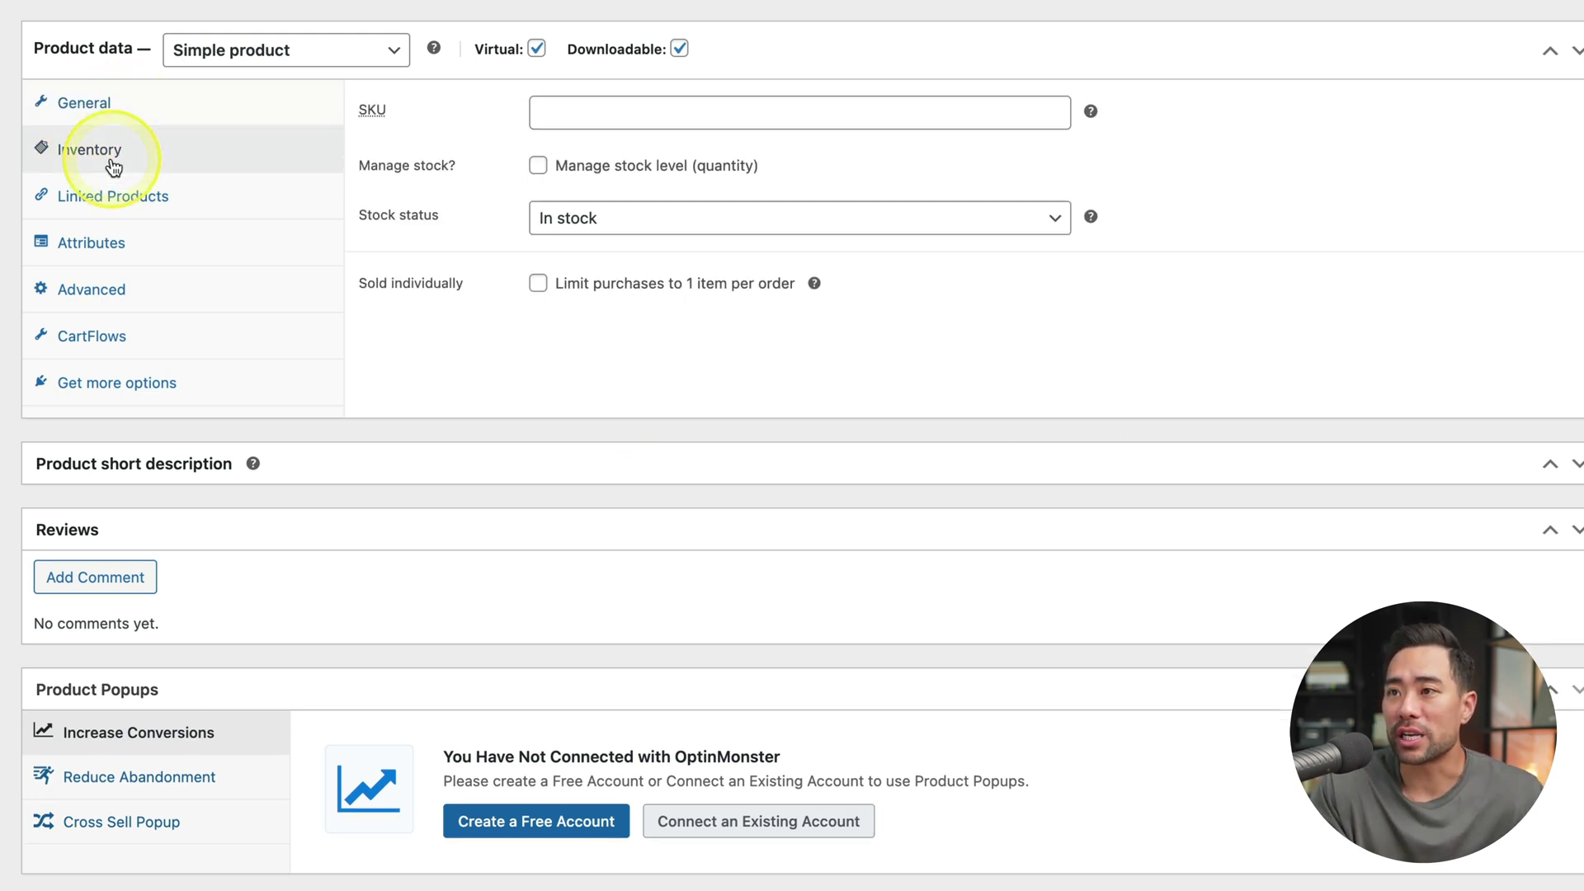
{"action": "left_click", "coordinate": [115, 198]}
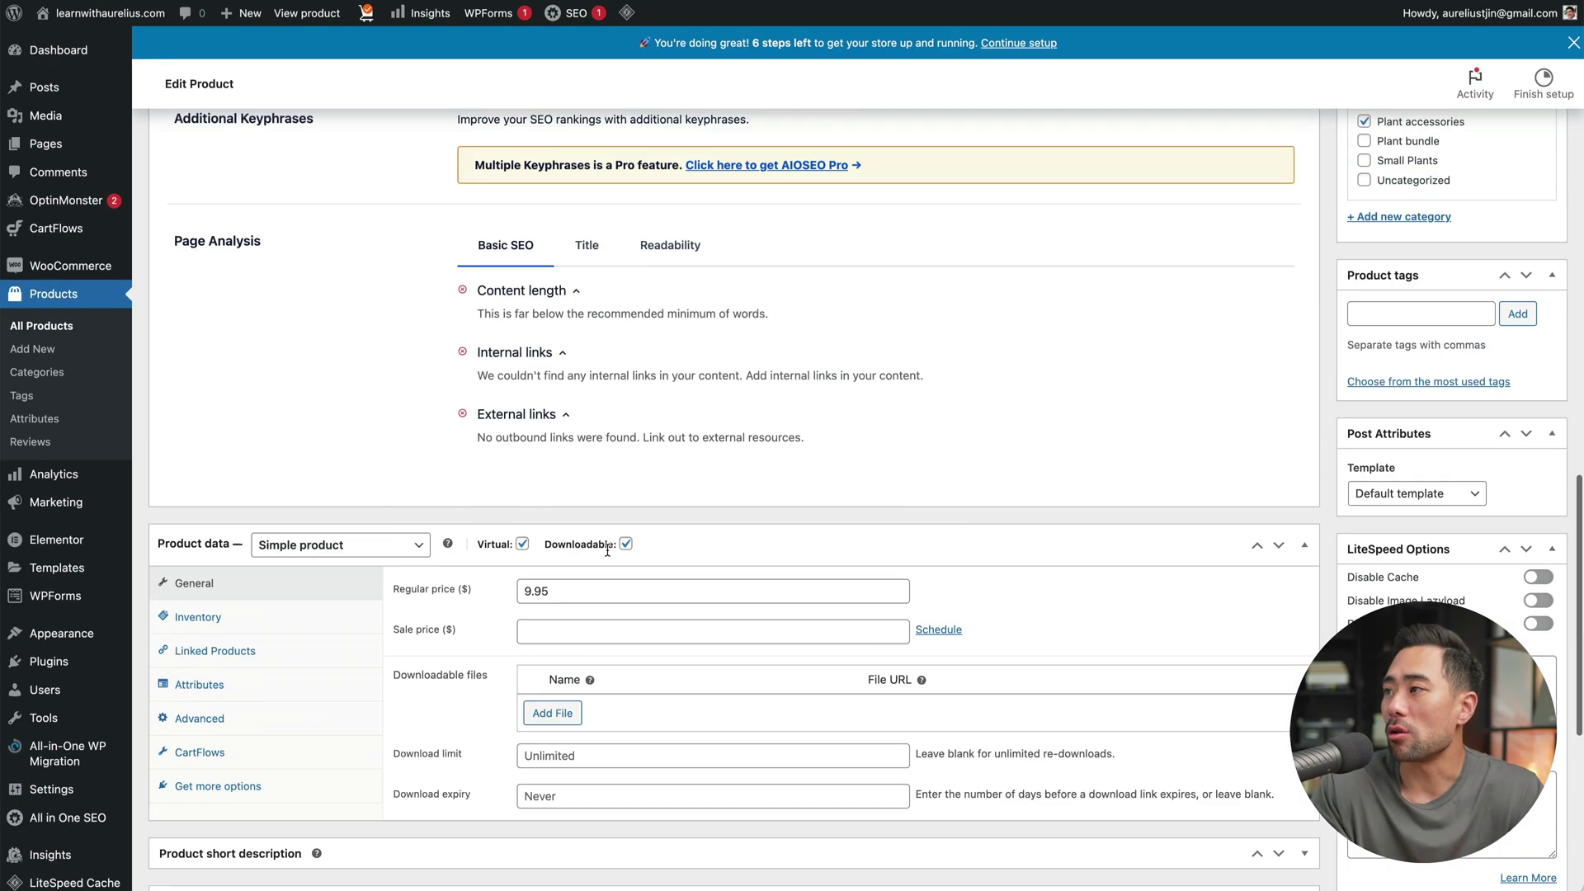
Step: Upload the 1.png ebook cover into the media library via the Product image dialog
{"action": "scroll", "coordinate": [608, 550], "scroll_direction": "up", "scroll_amount": 3}
{"action": "scroll", "coordinate": [608, 551], "scroll_direction": "up", "scroll_amount": 8}
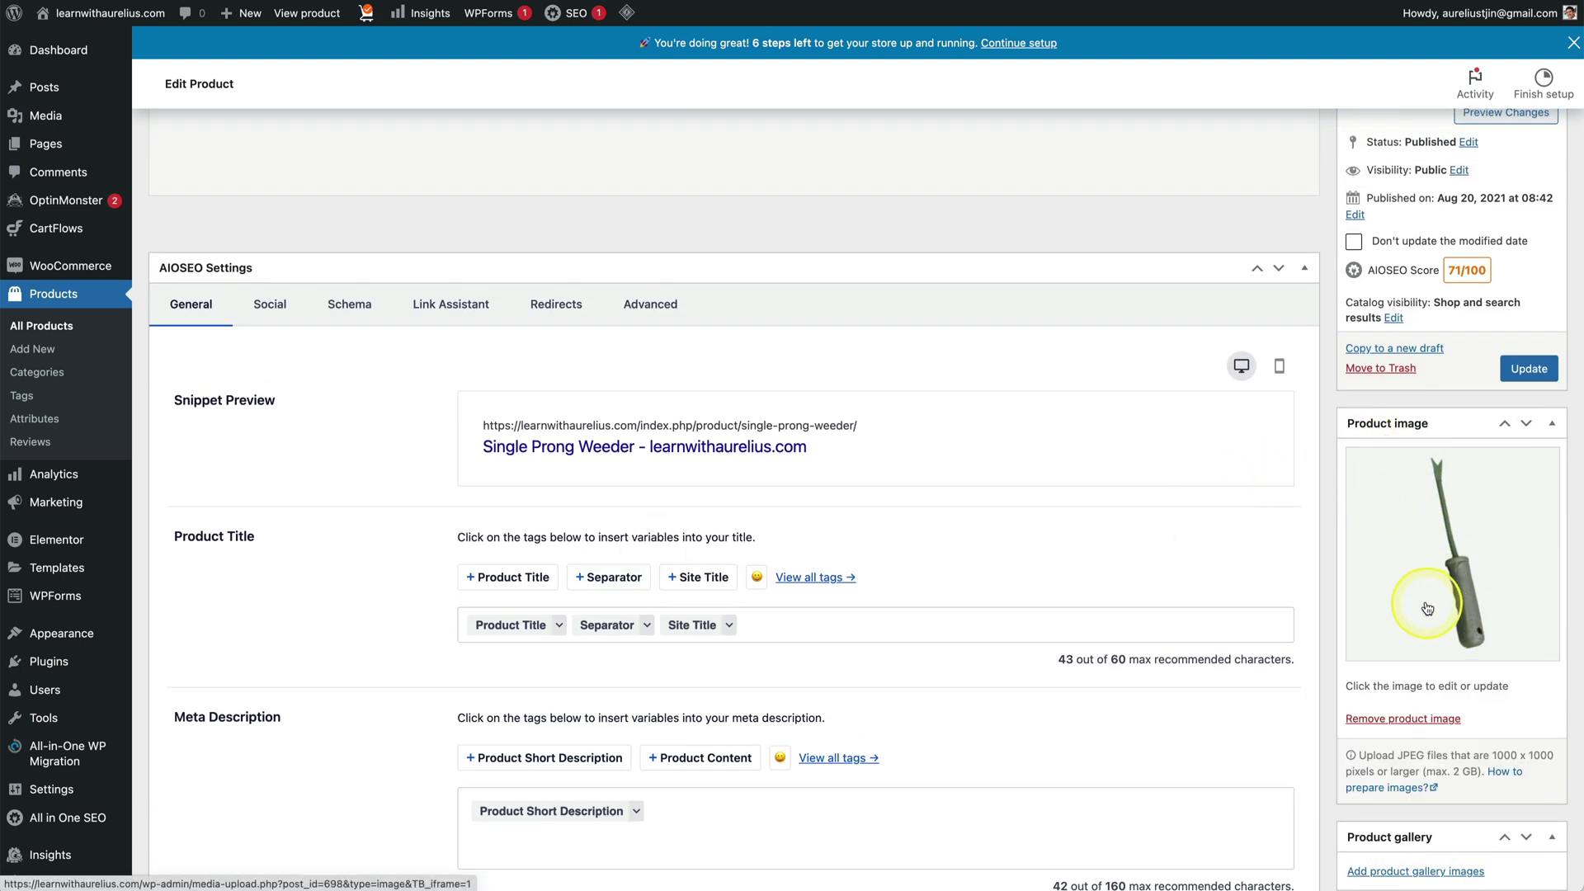
{"action": "left_click", "coordinate": [1427, 609]}
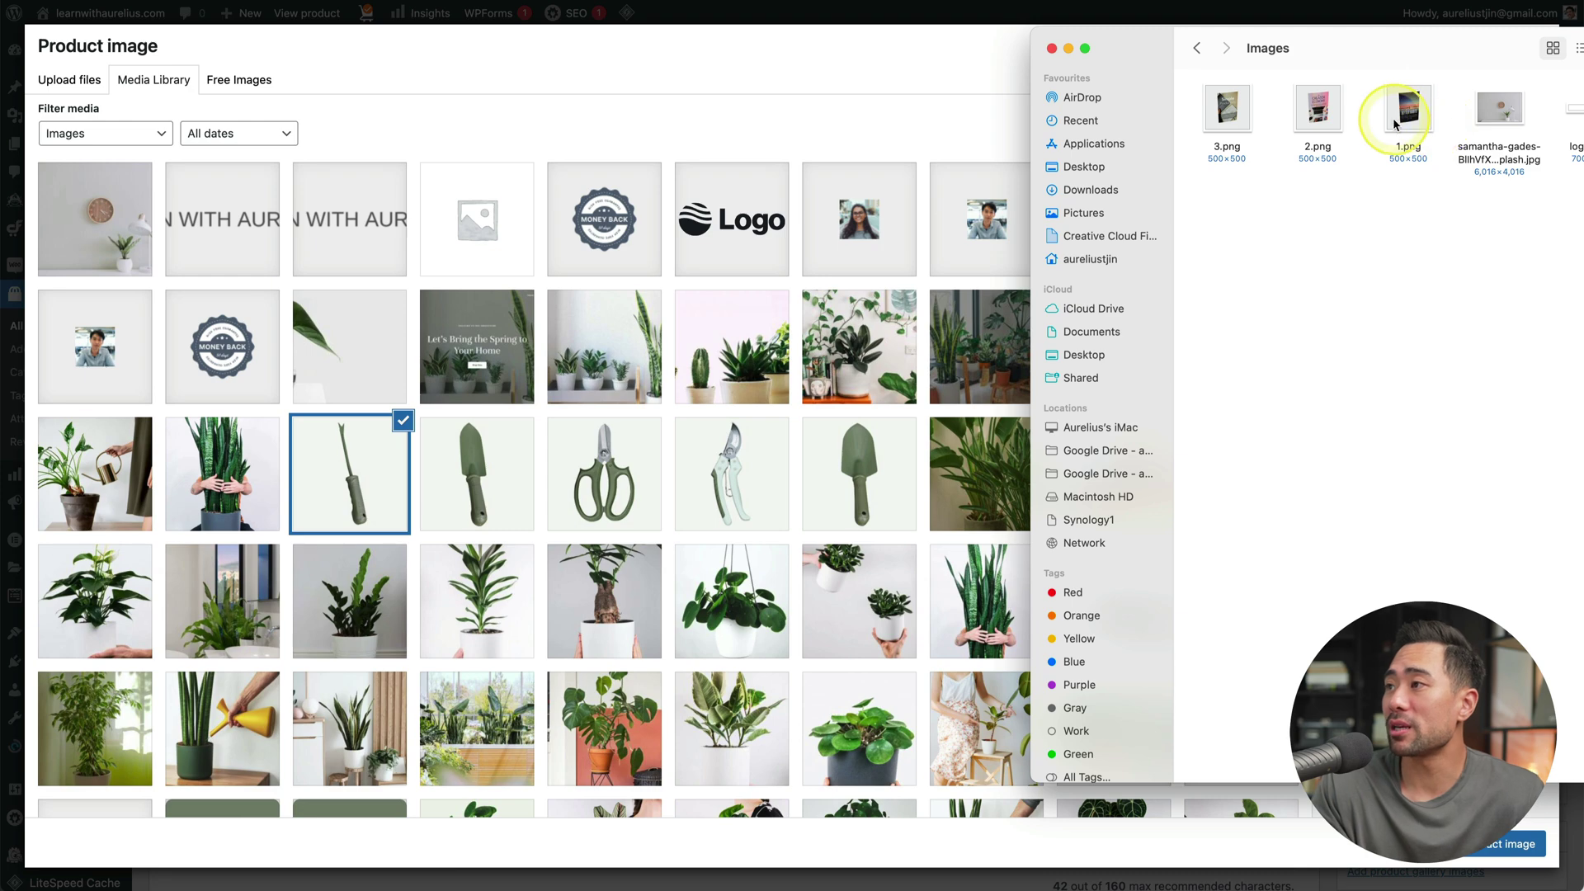
{"action": "left_click_drag", "start_coordinate": [1394, 124], "coordinate": [374, 313]}
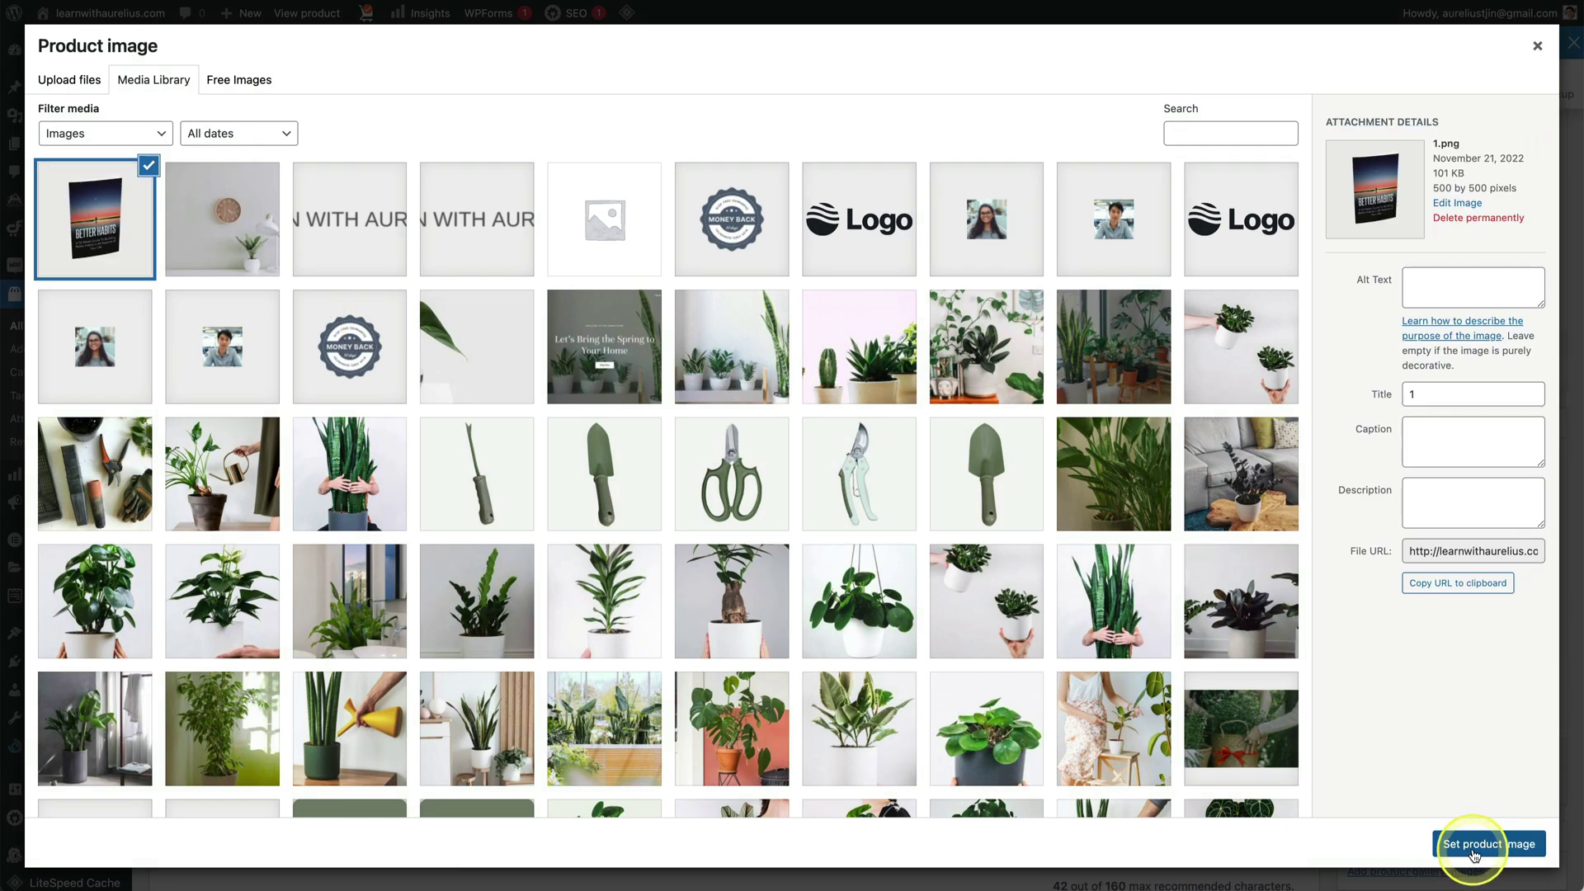
Step: Set 1.png as product image, retitle it 'Better Habits' with slug better-habits, and update
{"action": "left_click", "coordinate": [1504, 843]}
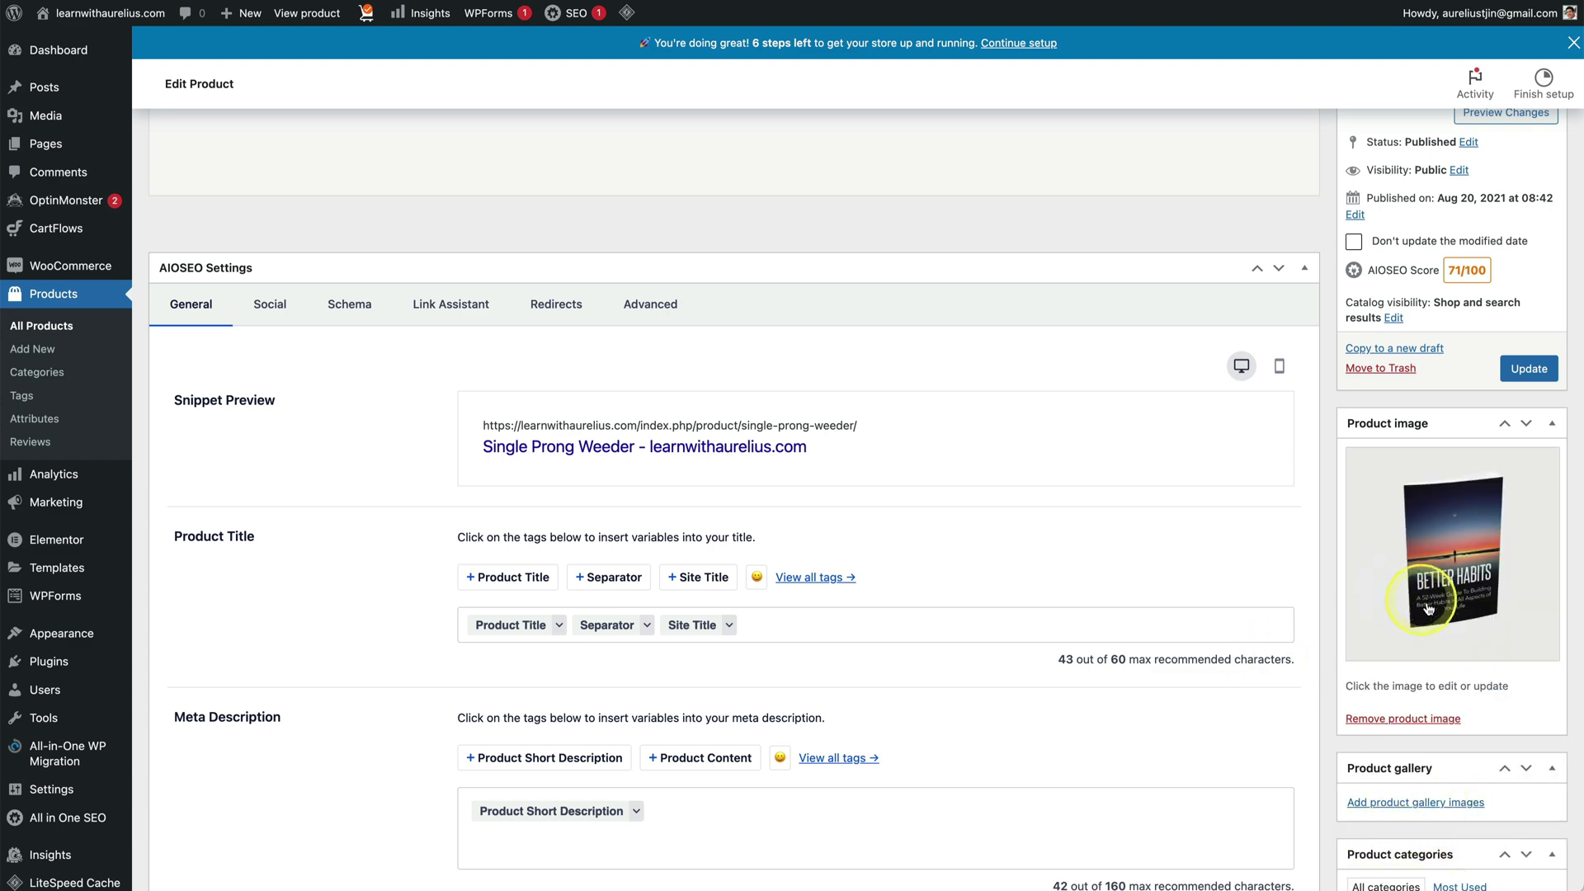
{"action": "scroll", "coordinate": [1428, 615], "scroll_direction": "up", "scroll_amount": 10}
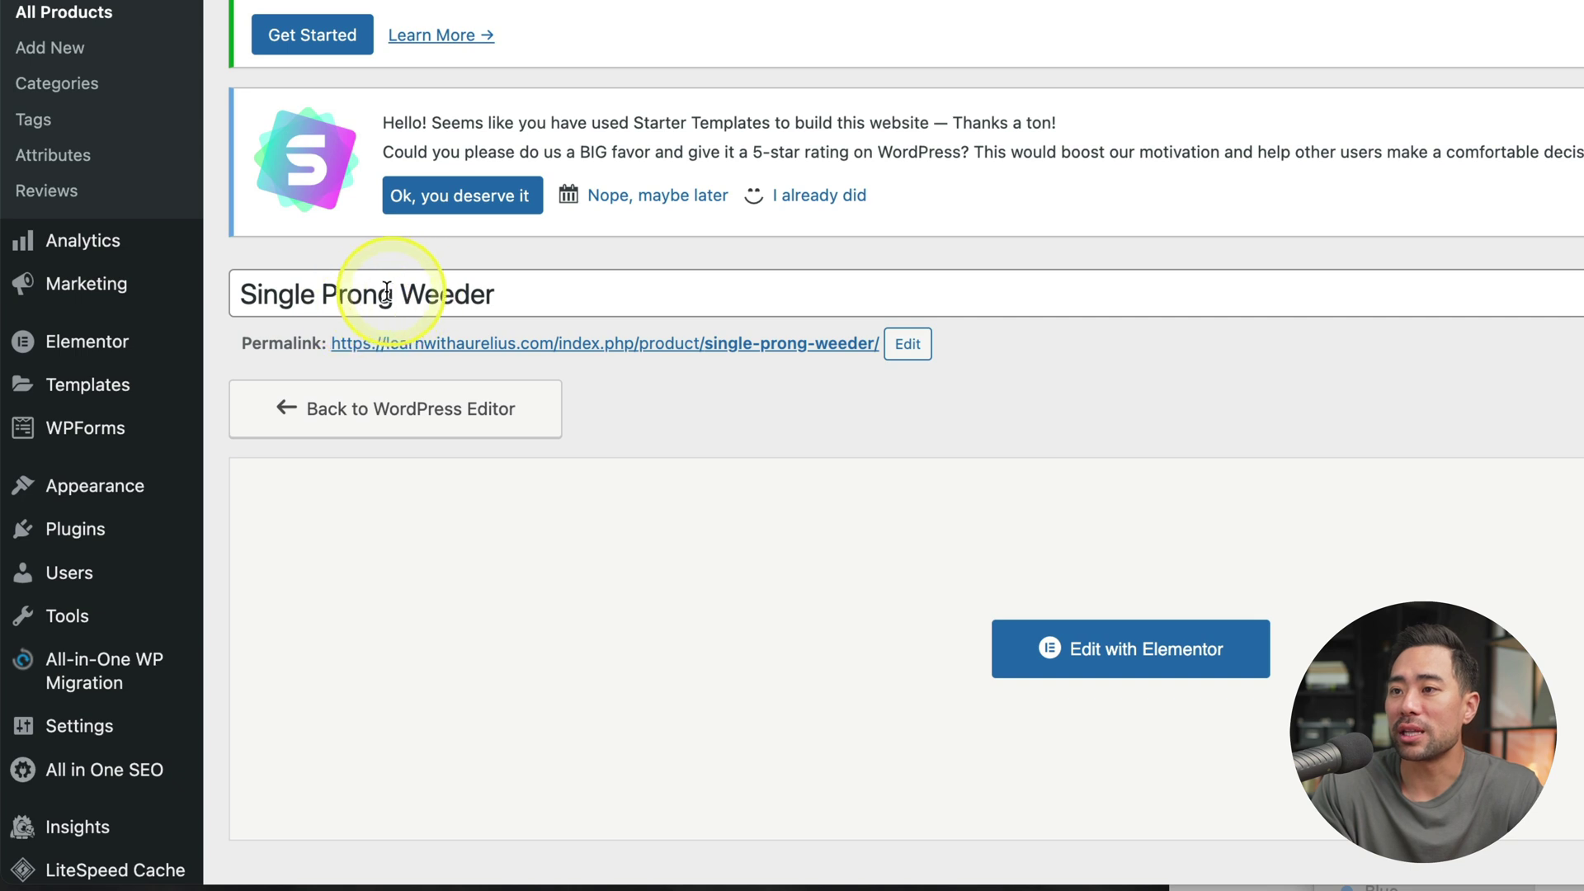
{"action": "triple_click", "coordinate": [560, 299]}
{"action": "type", "text": "Better Habits"}
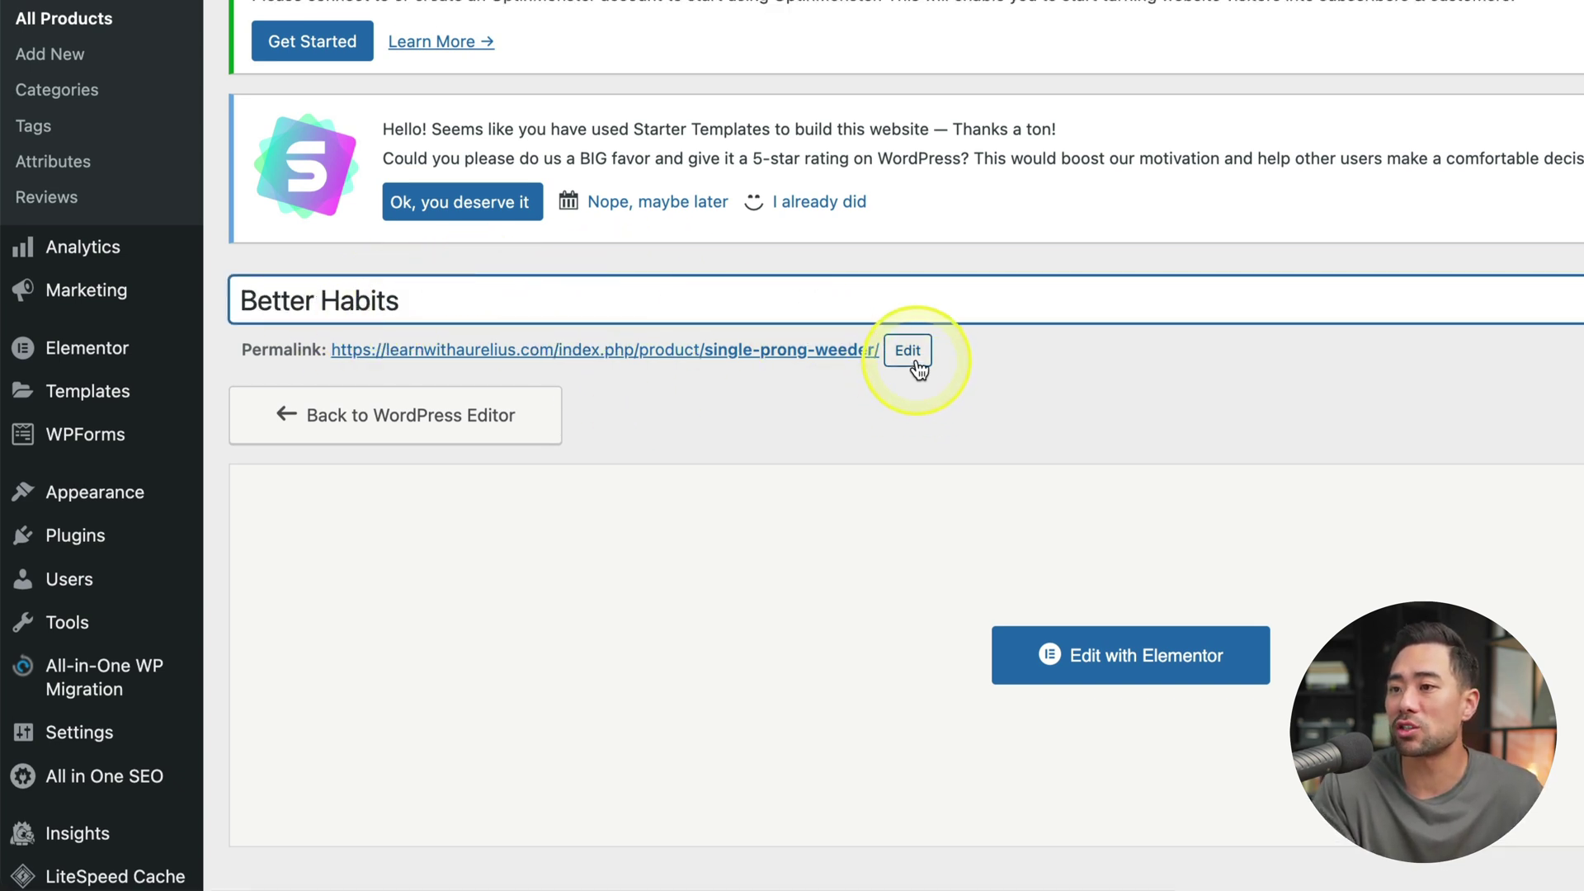
{"action": "left_click", "coordinate": [731, 393]}
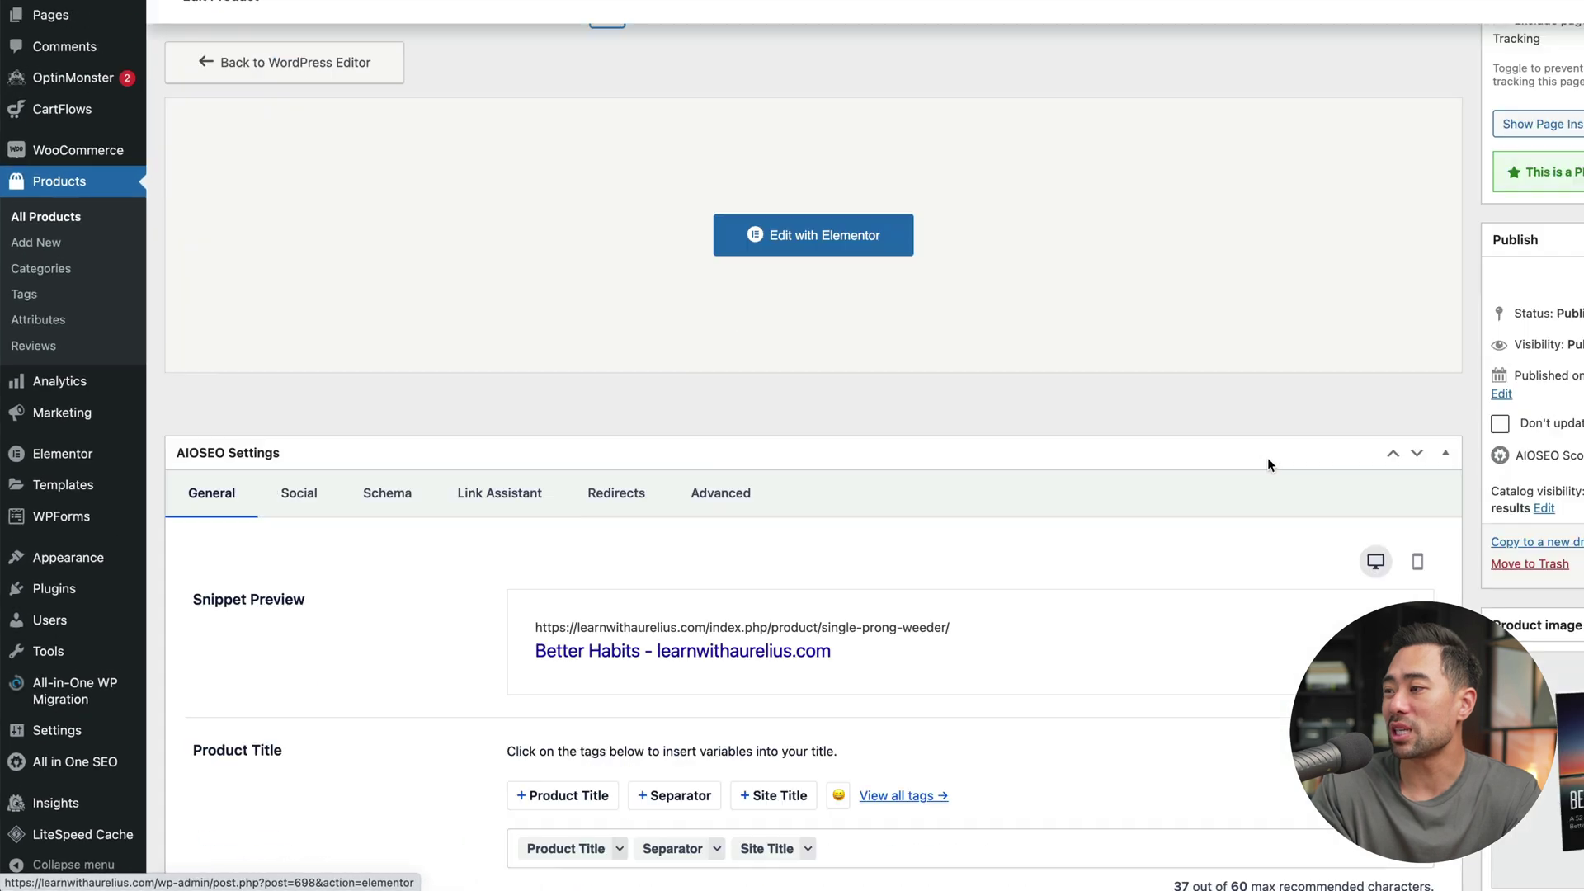
{"action": "scroll", "coordinate": [1573, 522], "scroll_direction": "down", "scroll_amount": 1}
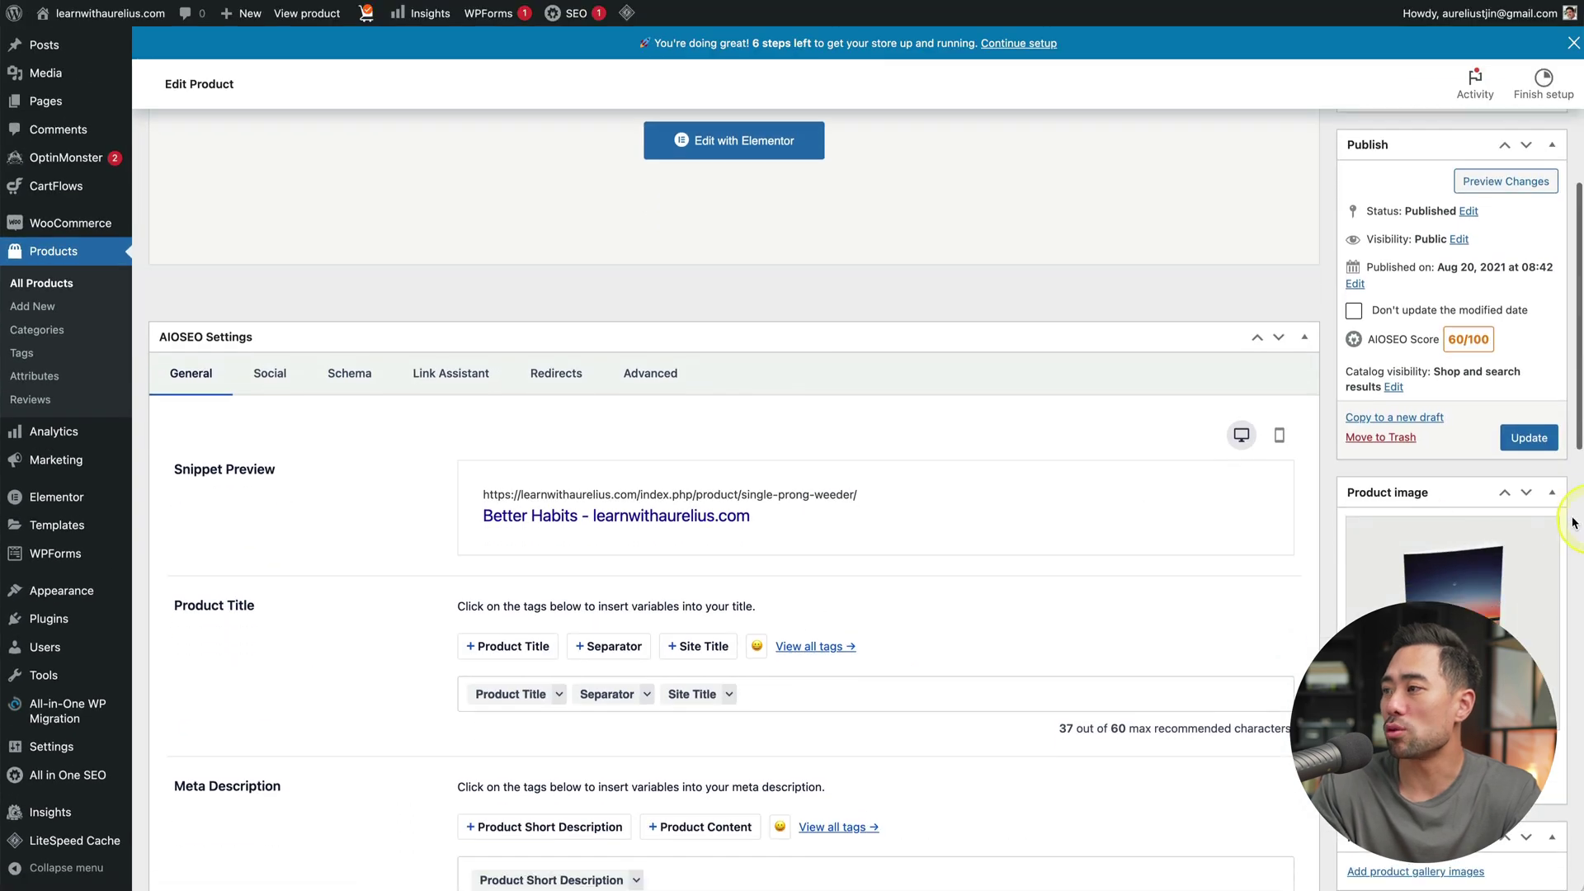
{"action": "left_click", "coordinate": [1530, 444]}
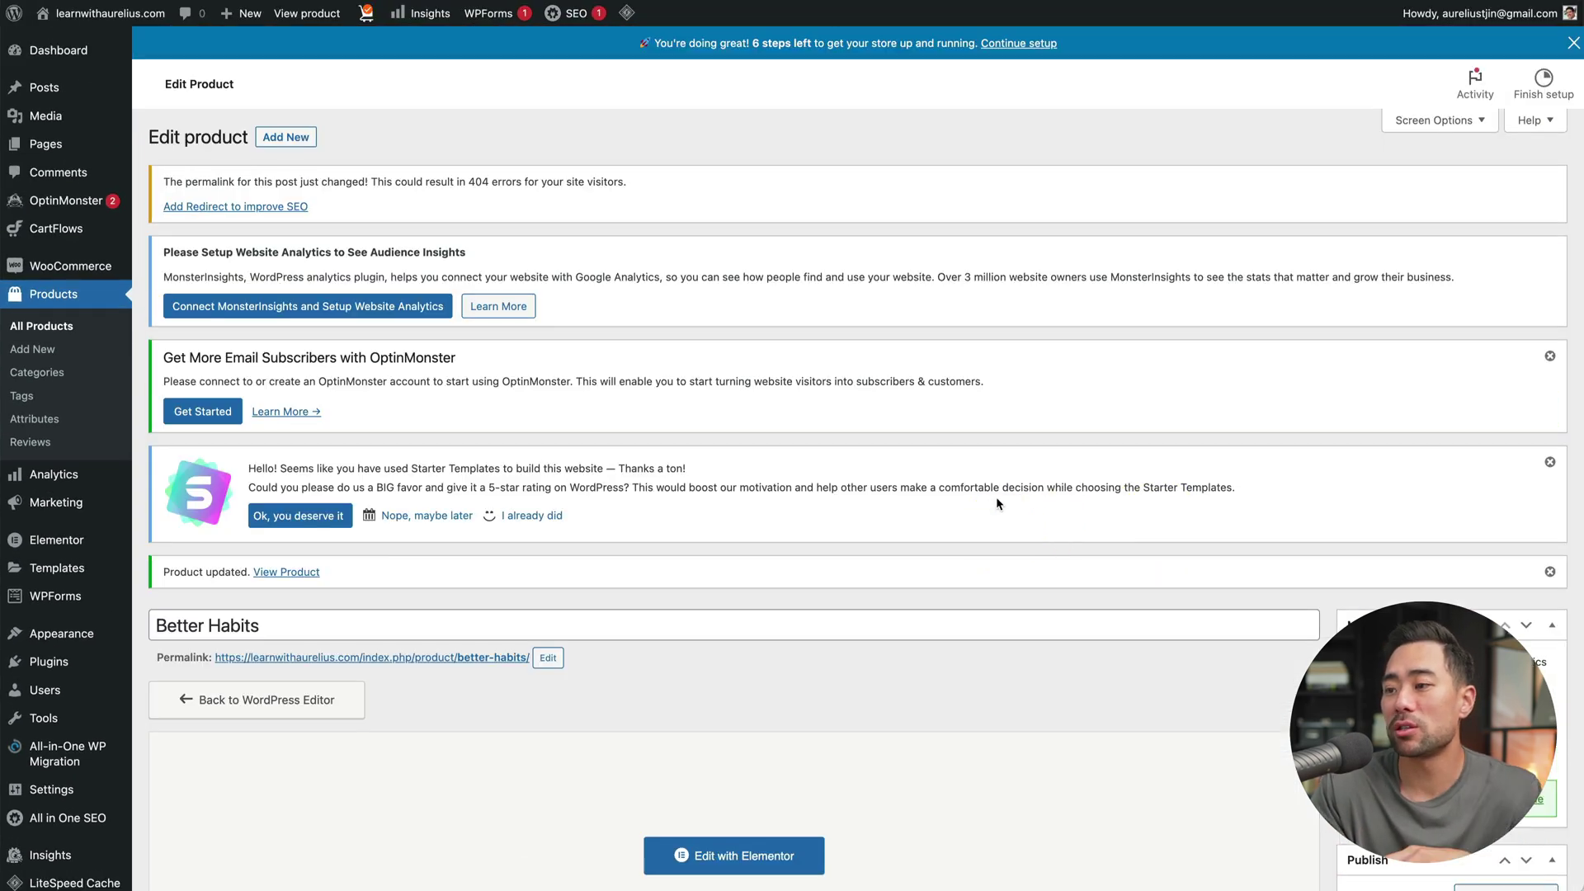
{"action": "scroll", "coordinate": [996, 505], "scroll_direction": "down", "scroll_amount": 3}
Step: Open the product in Elementor and retitle the description's first heading 'Better Habits'
{"action": "left_click", "coordinate": [765, 675]}
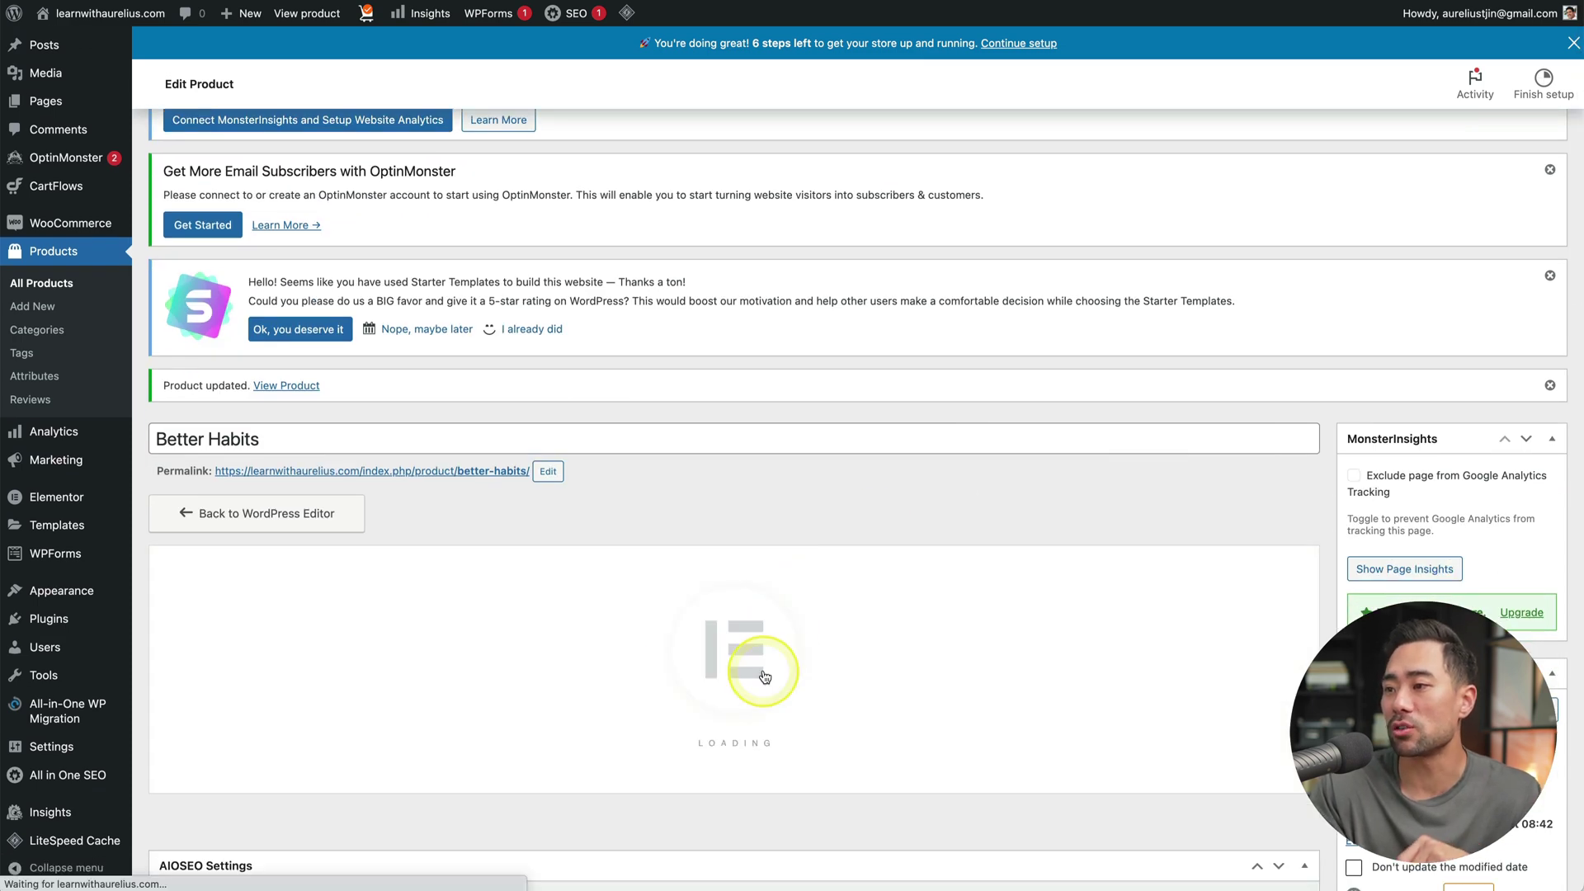
{"action": "scroll", "coordinate": [908, 594], "scroll_direction": "down", "scroll_amount": 1}
{"action": "scroll", "coordinate": [905, 588], "scroll_direction": "down", "scroll_amount": 2}
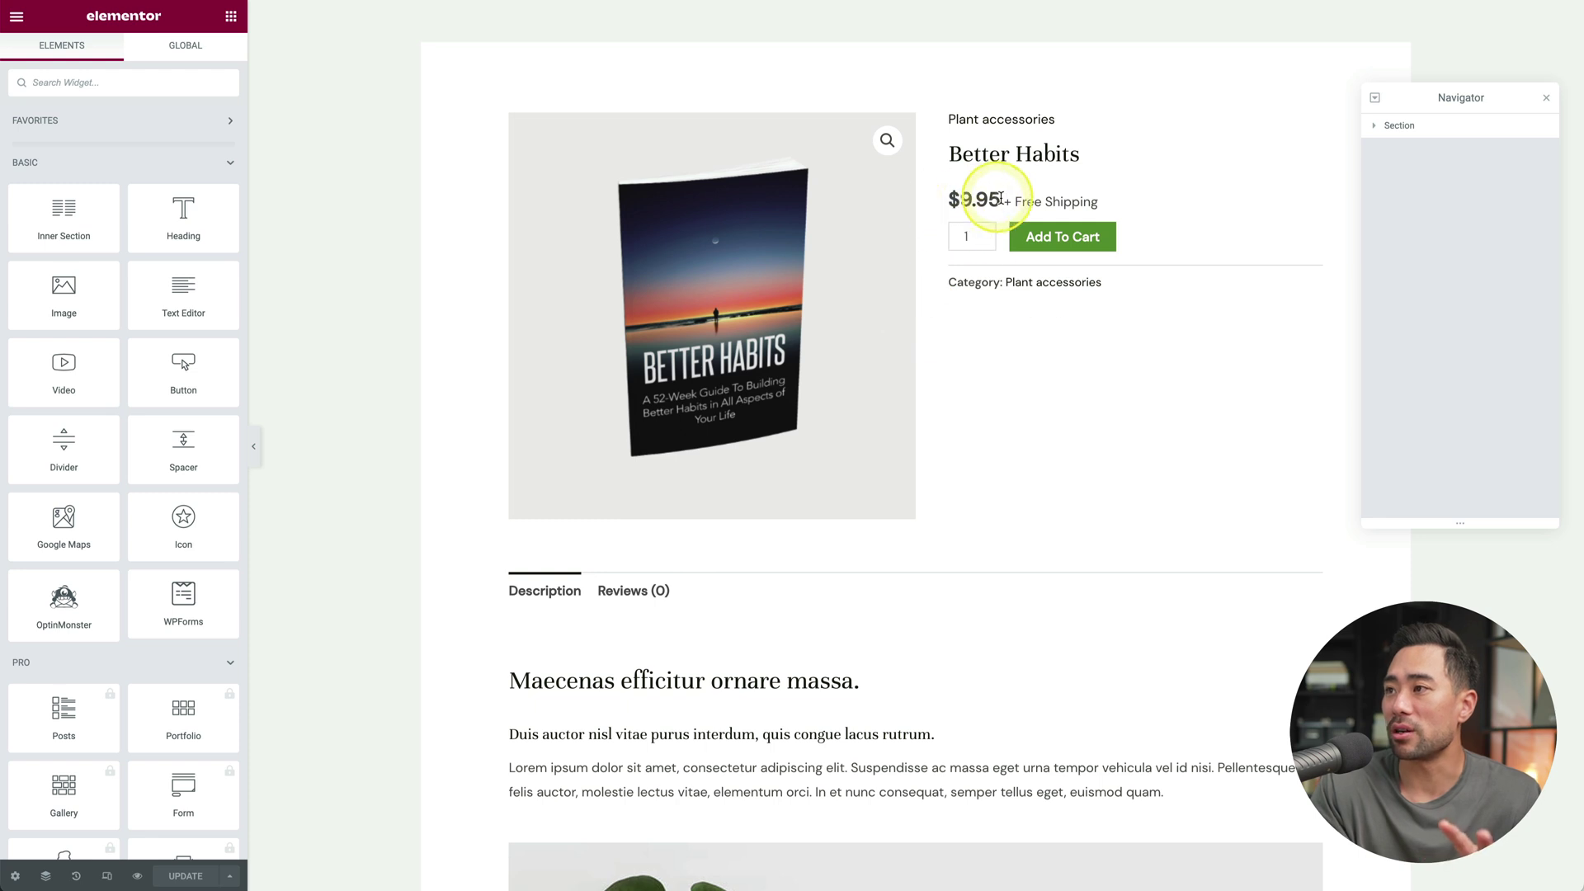
{"action": "scroll", "coordinate": [902, 701], "scroll_direction": "down", "scroll_amount": 5}
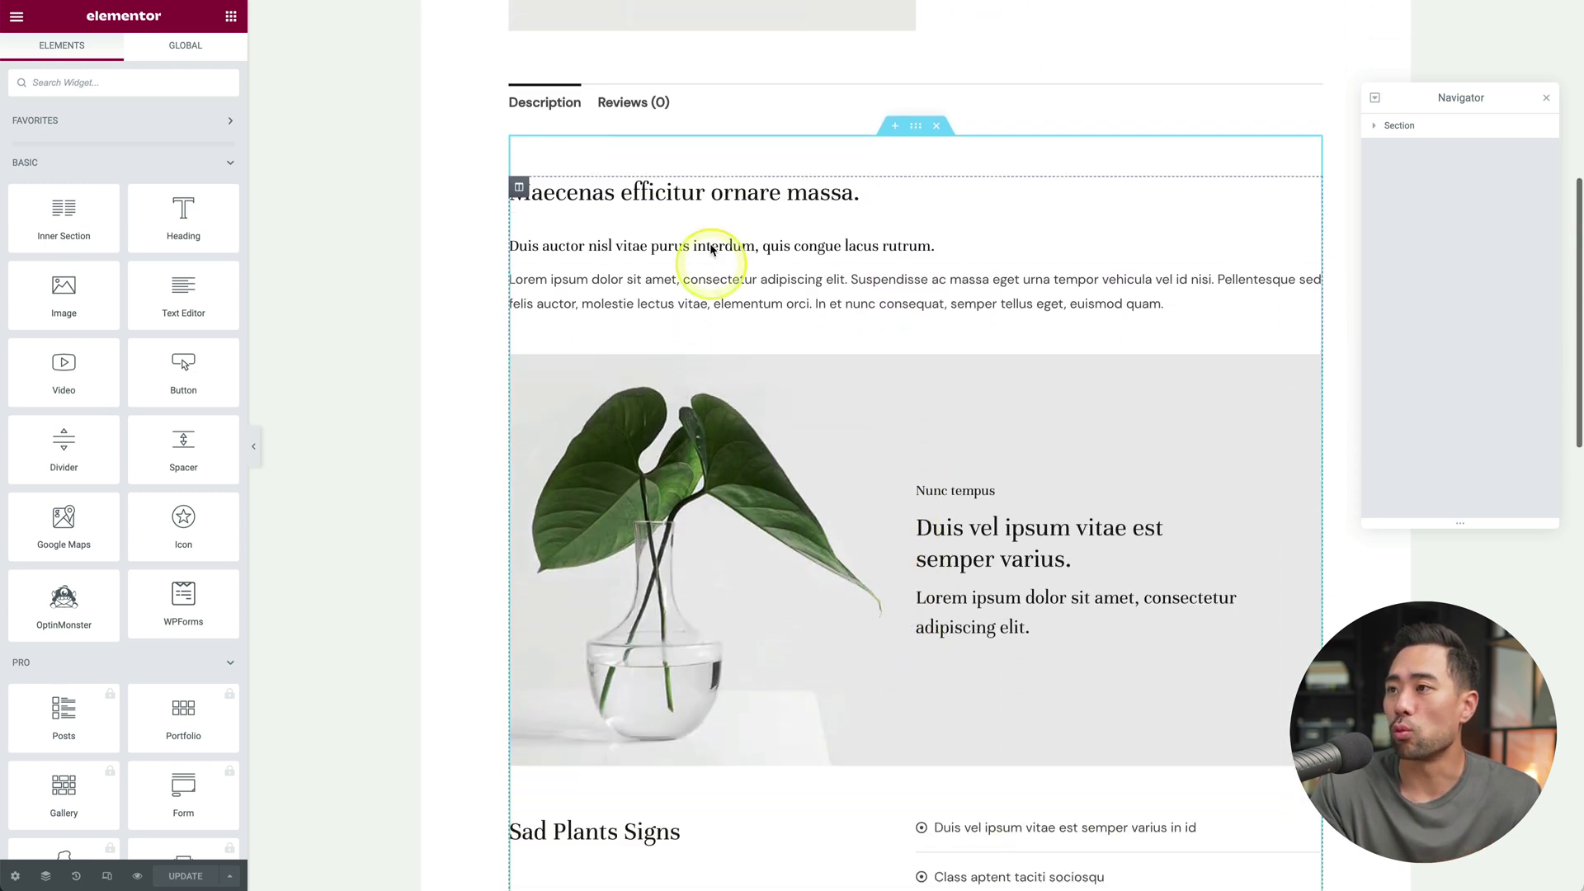
{"action": "triple_click", "coordinate": [675, 192]}
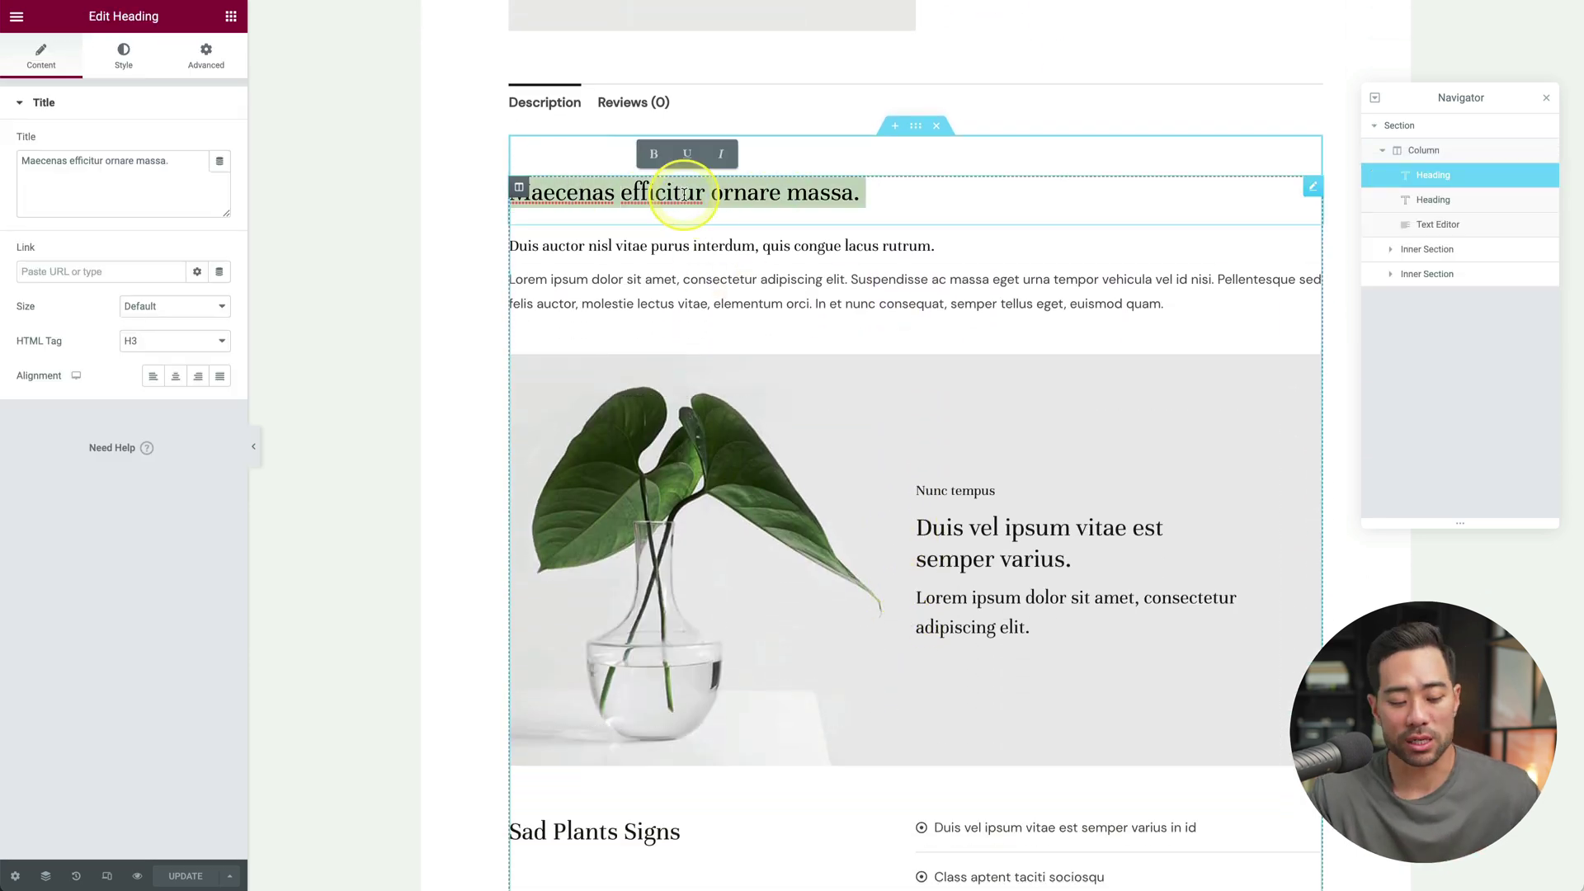
{"action": "type", "text": "Better Habits"}
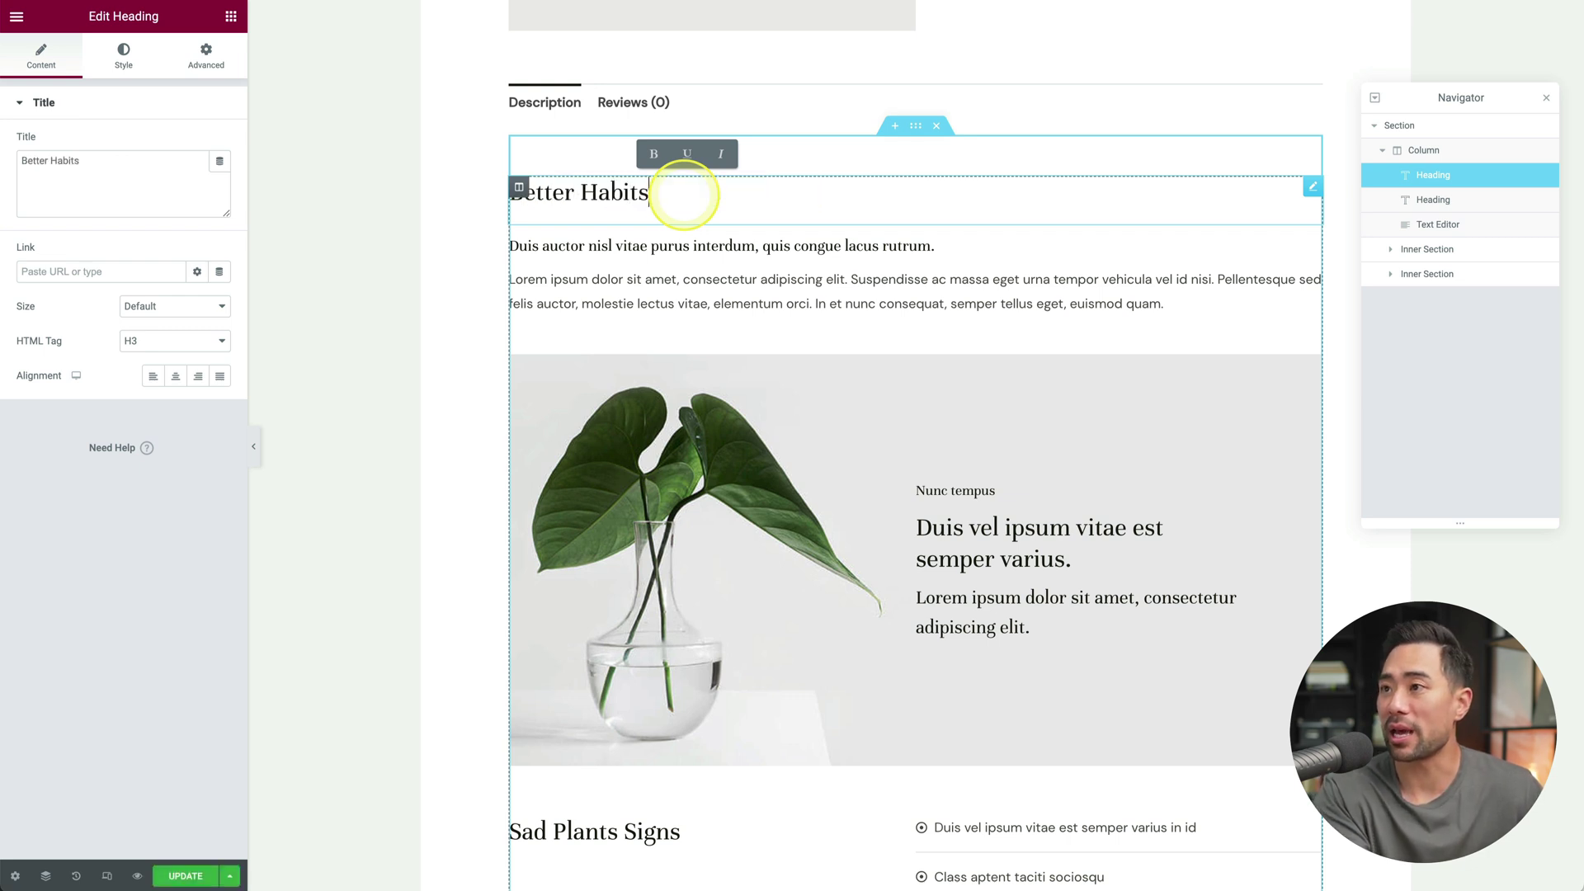
{"action": "left_click", "coordinate": [688, 242]}
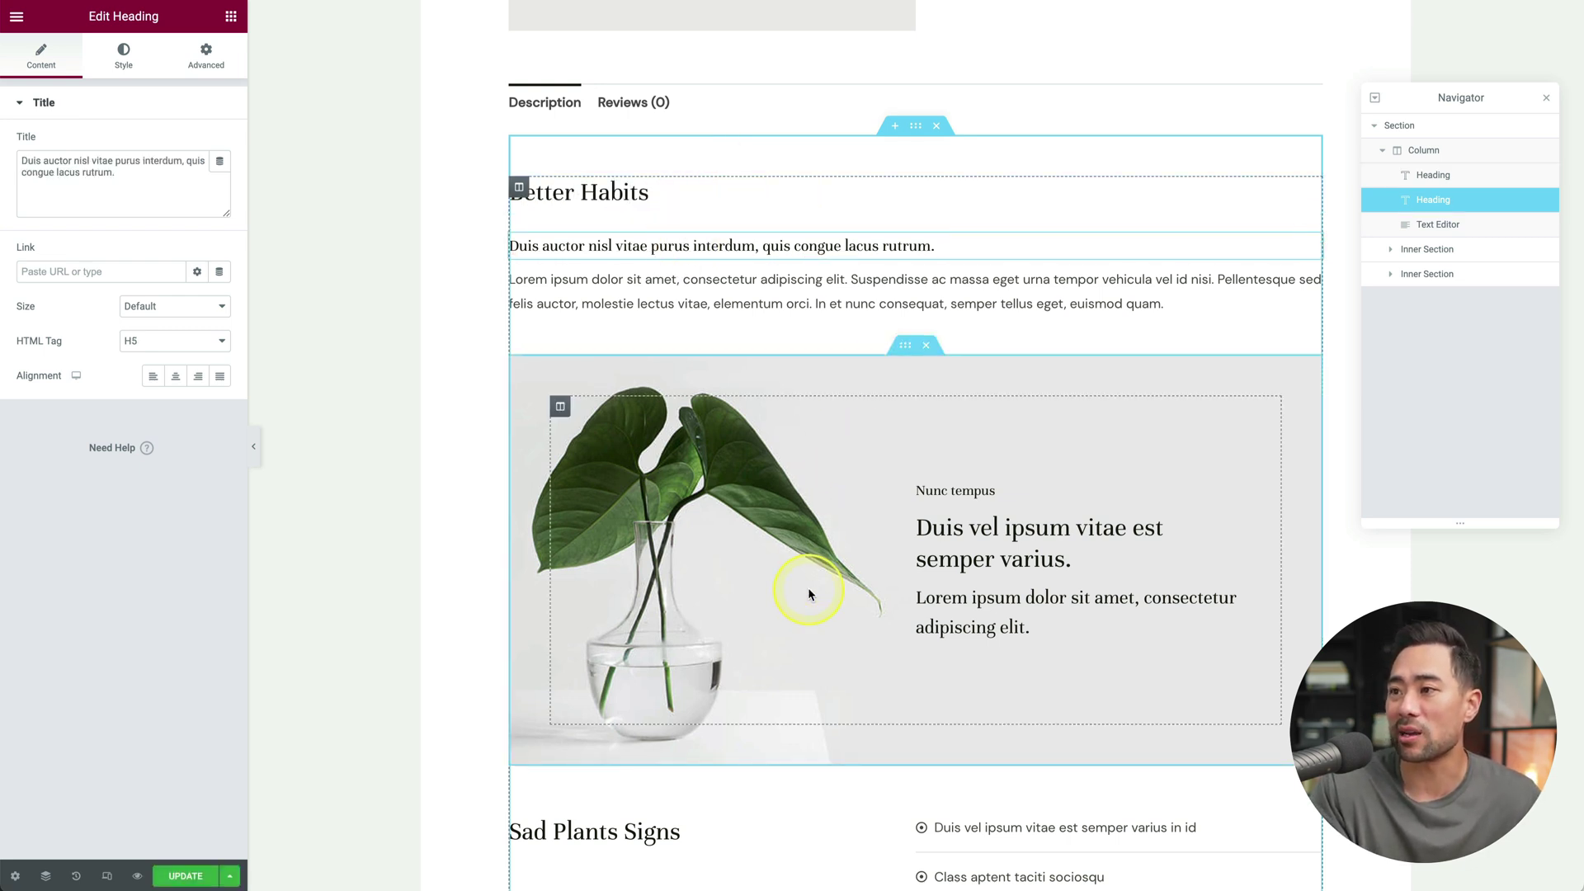
{"action": "scroll", "coordinate": [809, 593], "scroll_direction": "down", "scroll_amount": 8}
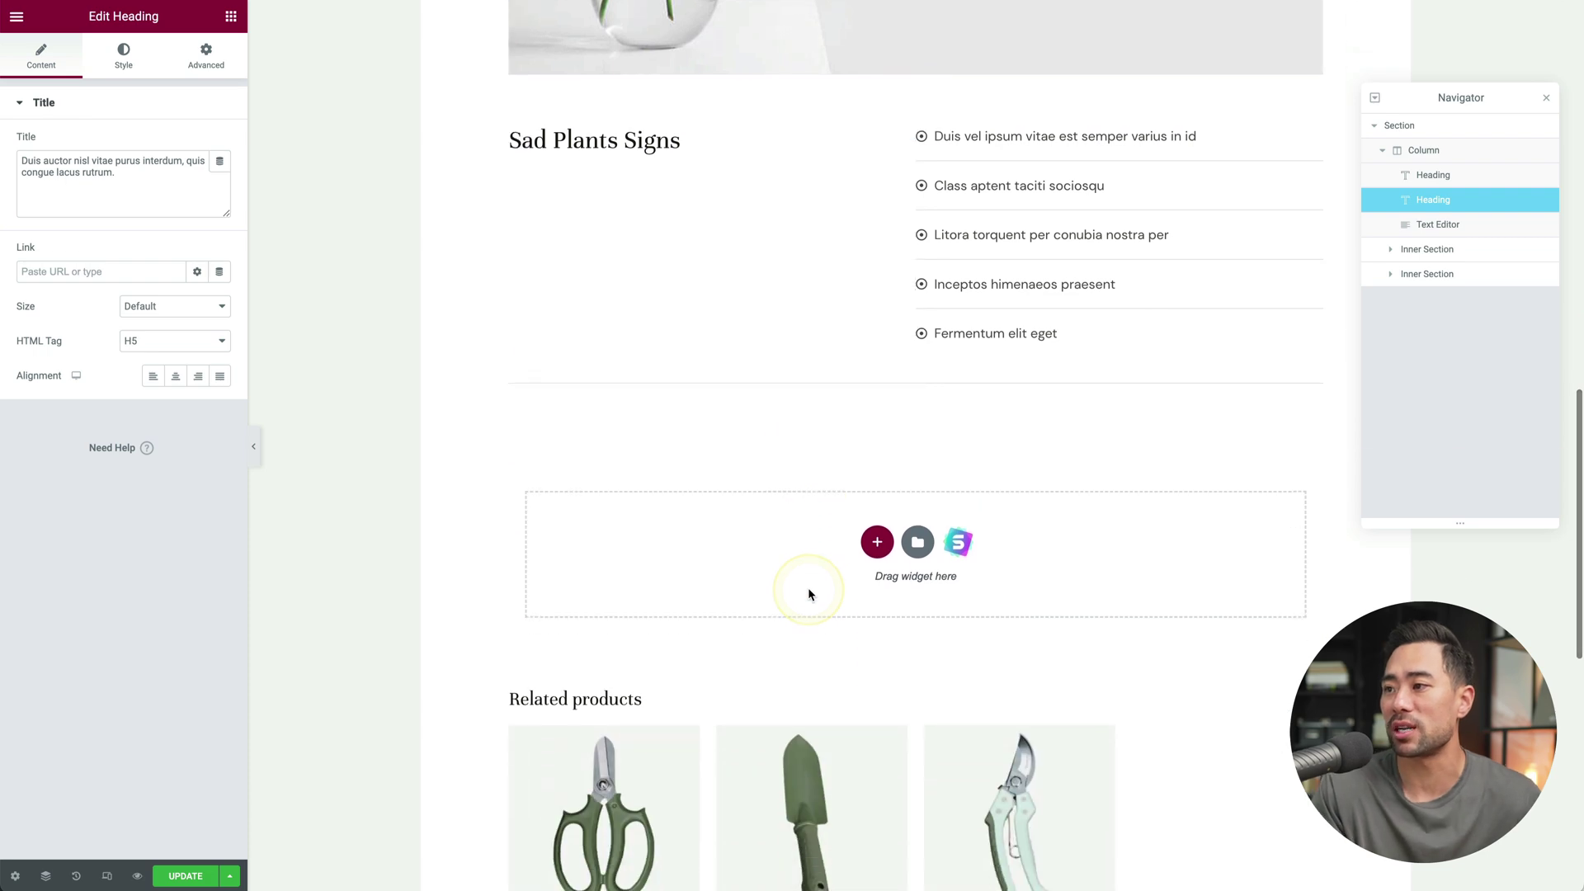
{"action": "scroll", "coordinate": [808, 587], "scroll_direction": "down", "scroll_amount": 6}
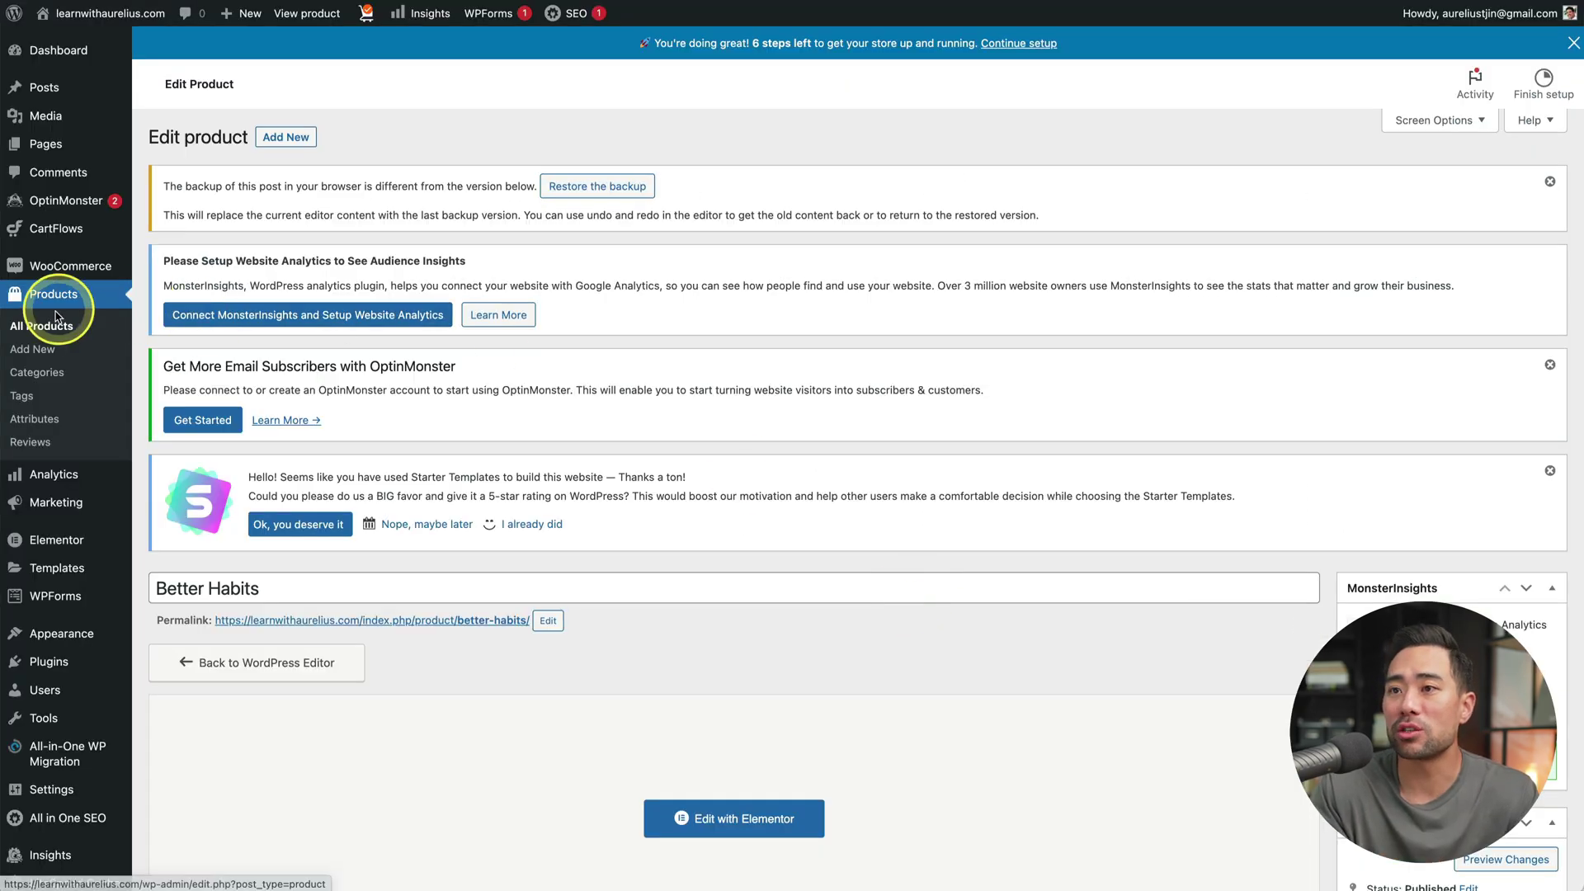
Step: Bulk-delete all the old plant product categories and add a new Self-help category
{"action": "scroll", "coordinate": [567, 741], "scroll_direction": "down", "scroll_amount": 13}
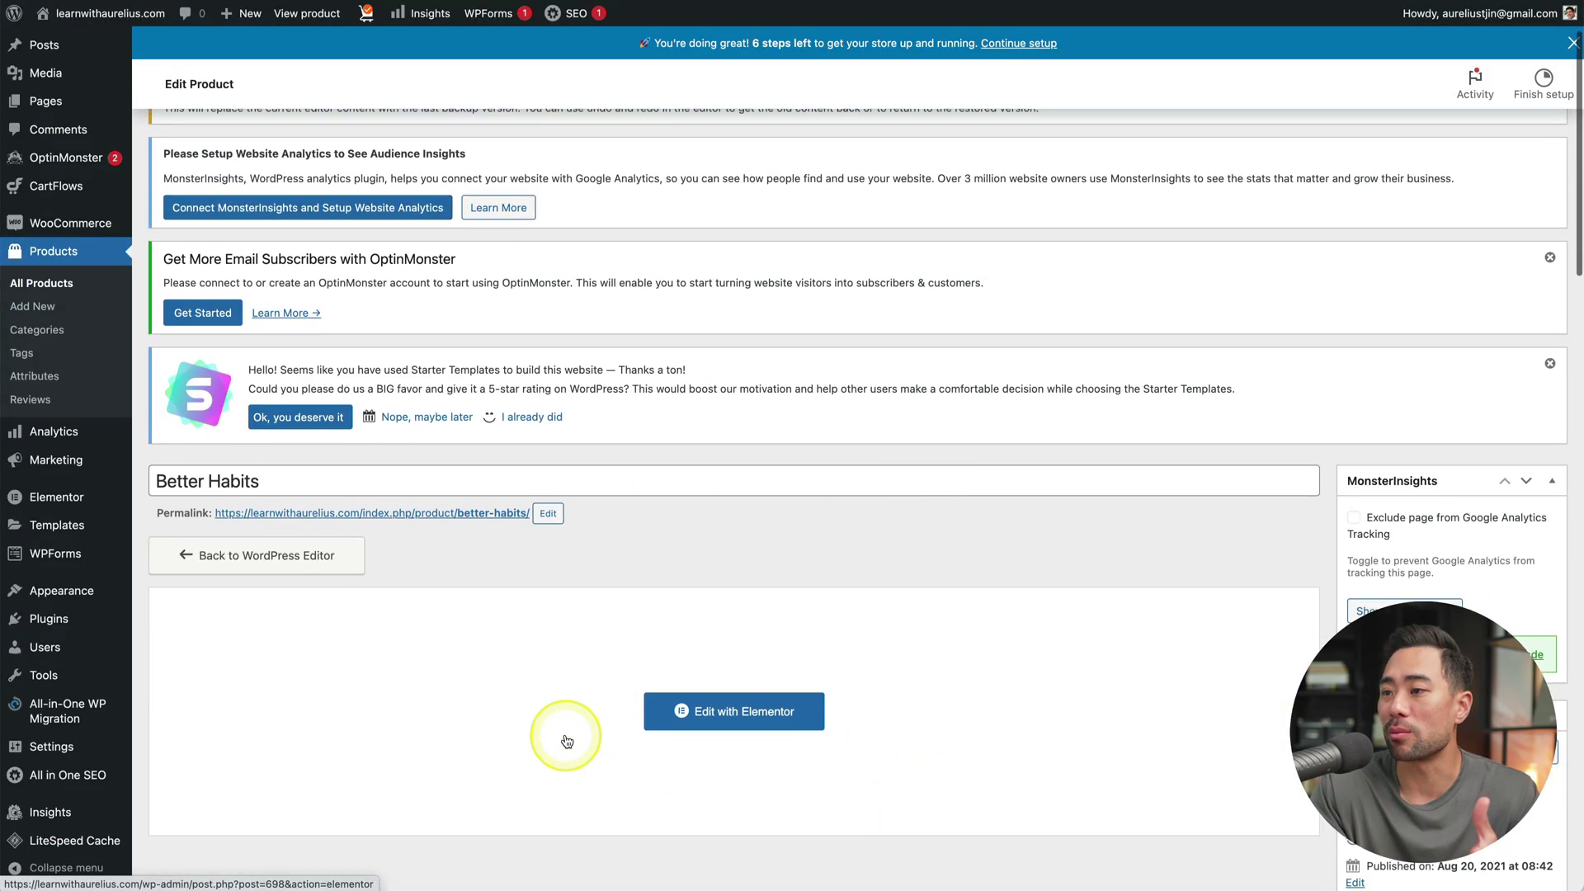
{"action": "scroll", "coordinate": [567, 741], "scroll_direction": "down", "scroll_amount": 1}
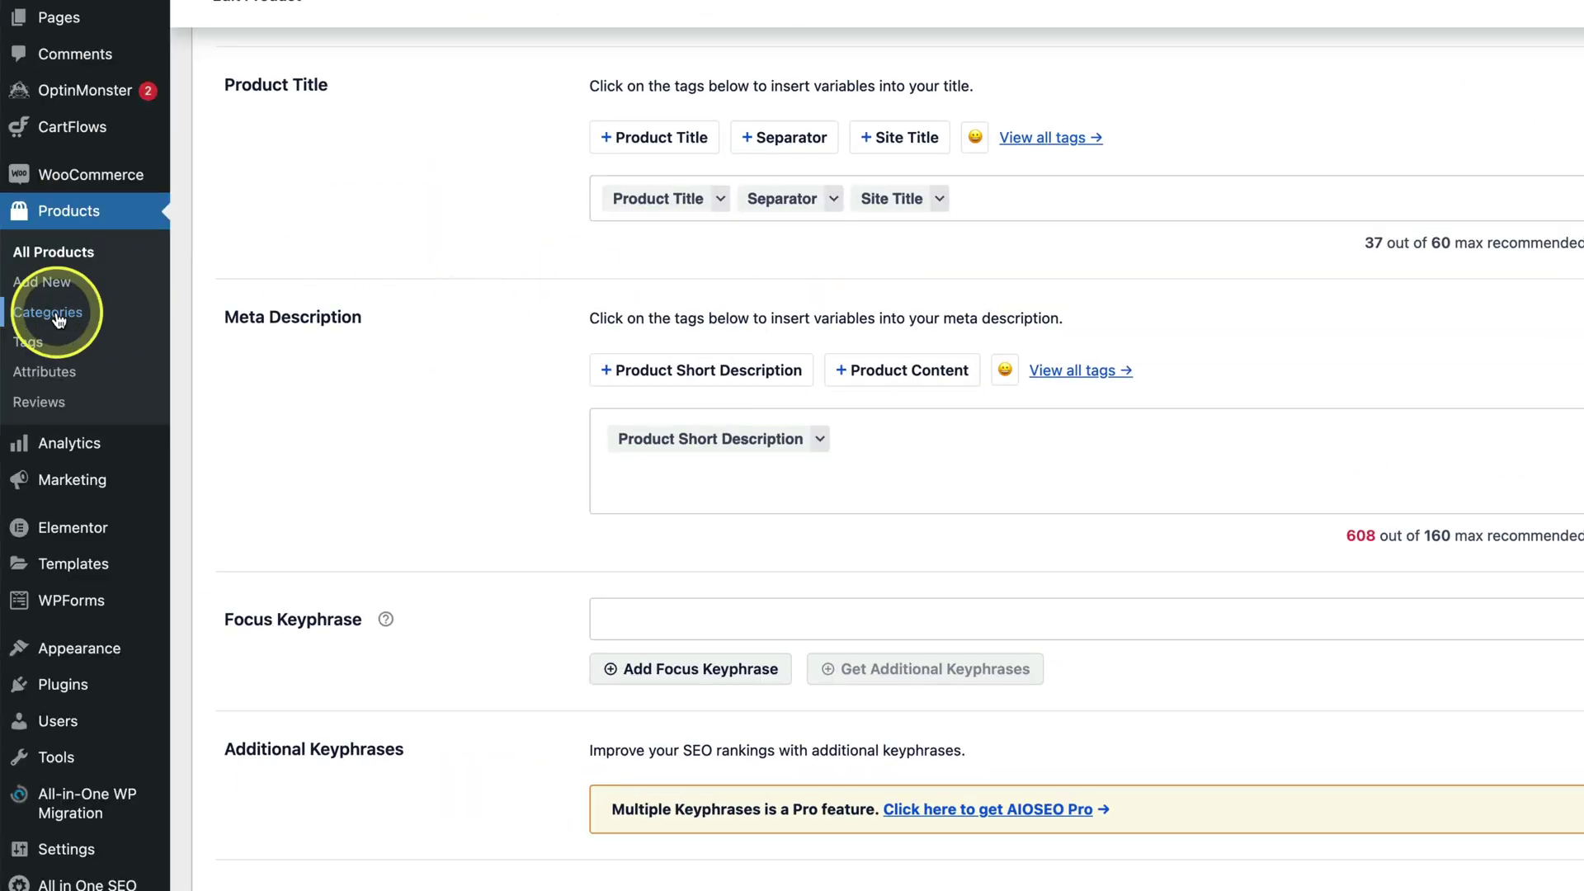
{"action": "left_click", "coordinate": [57, 321]}
{"action": "scroll", "coordinate": [815, 342], "scroll_direction": "down", "scroll_amount": 5}
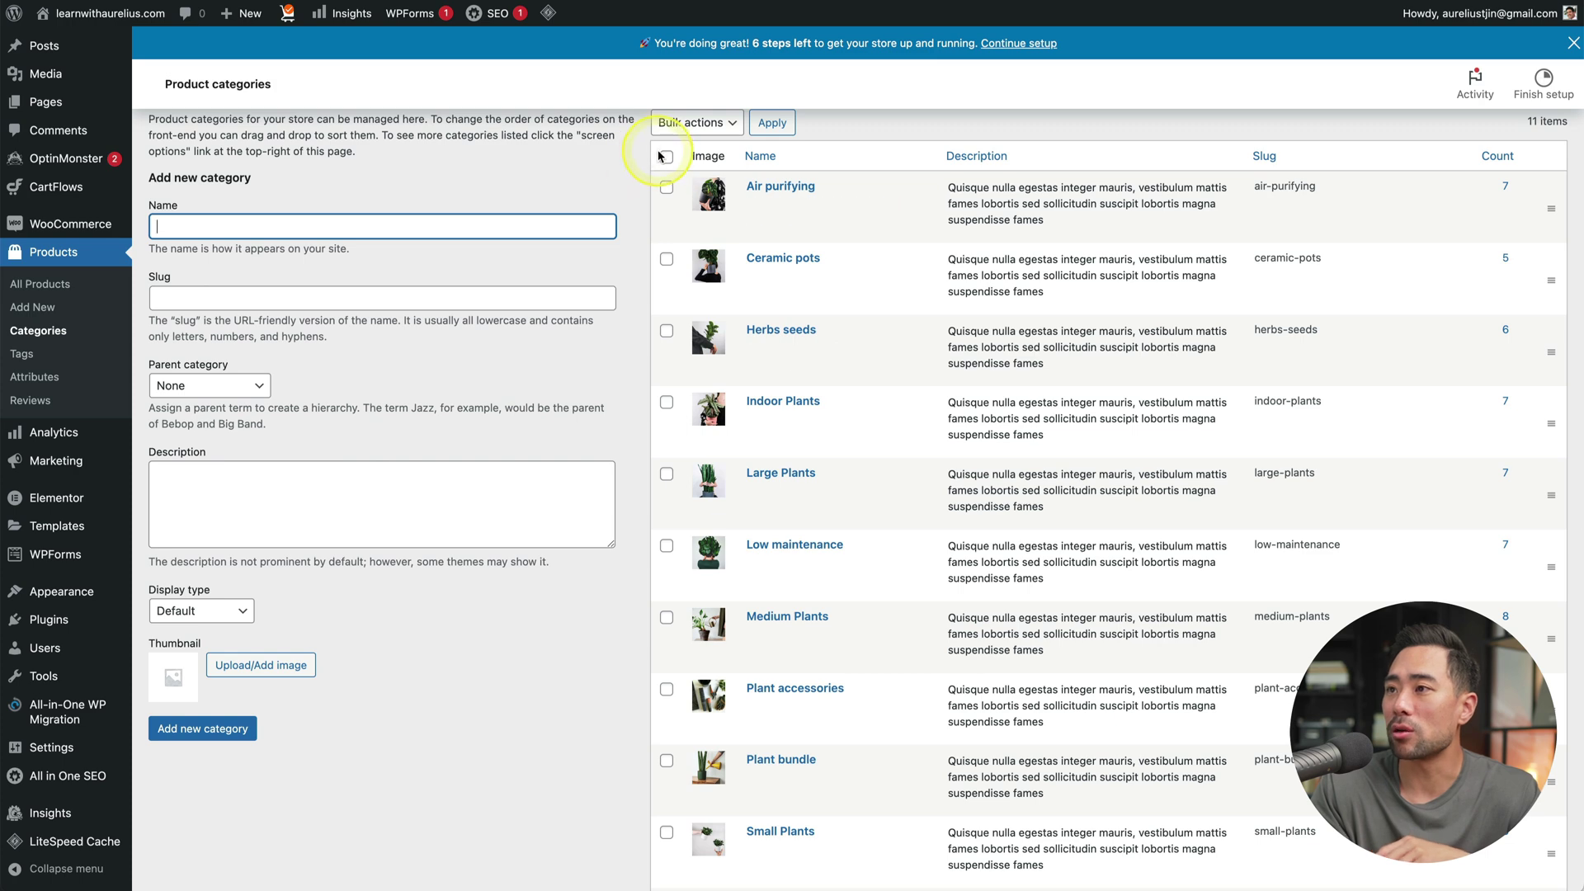
{"action": "left_click", "coordinate": [666, 157]}
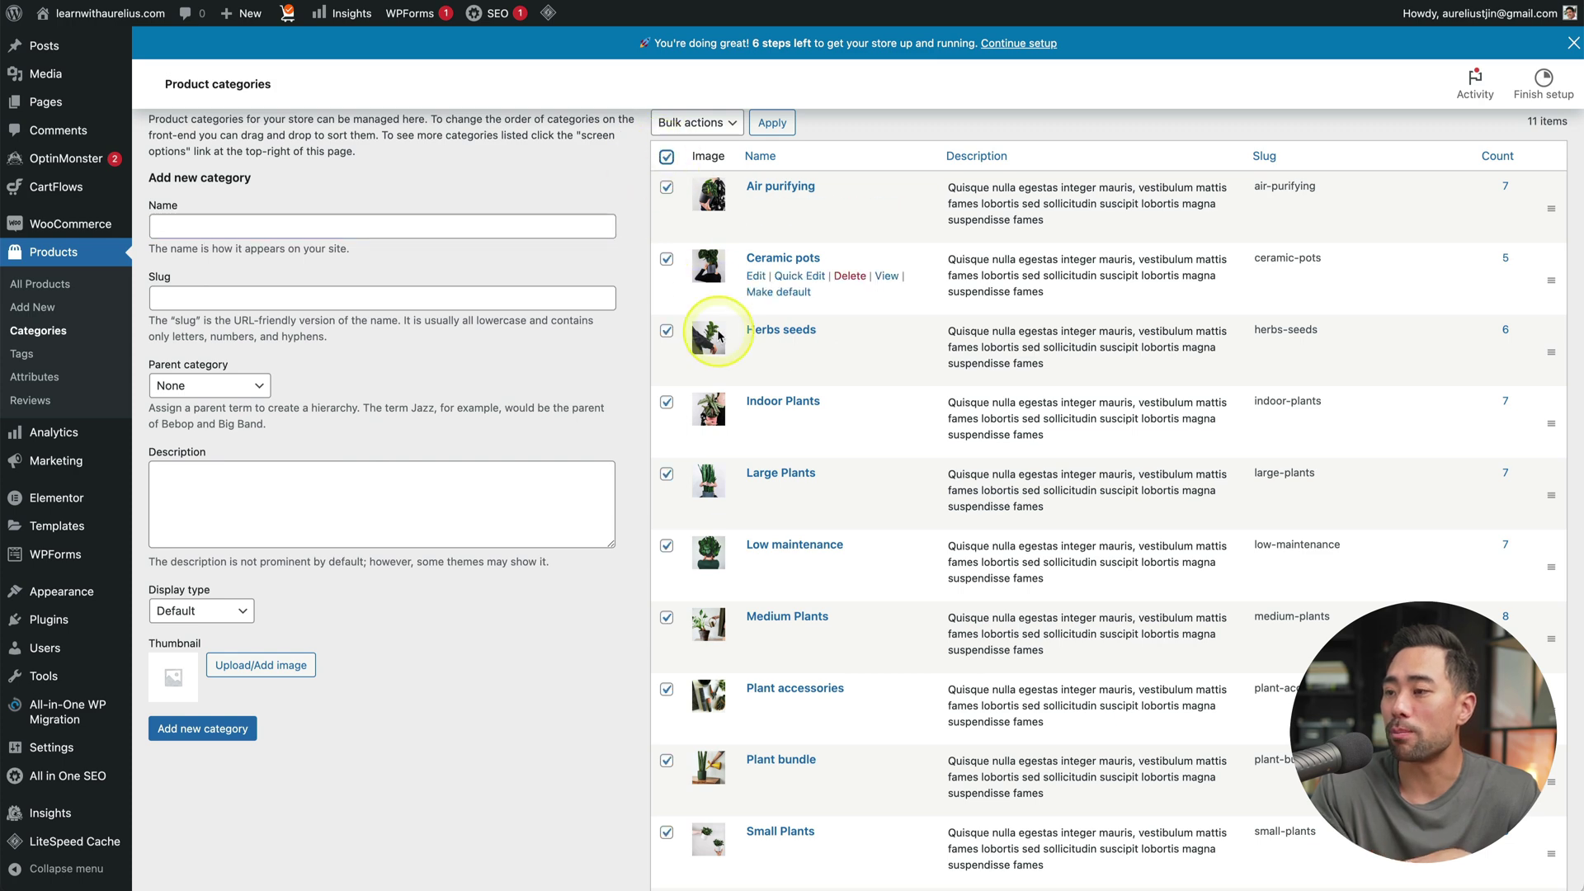
{"action": "scroll", "coordinate": [701, 334], "scroll_direction": "down", "scroll_amount": 4}
{"action": "left_click", "coordinate": [703, 713]}
{"action": "left_click", "coordinate": [682, 723]}
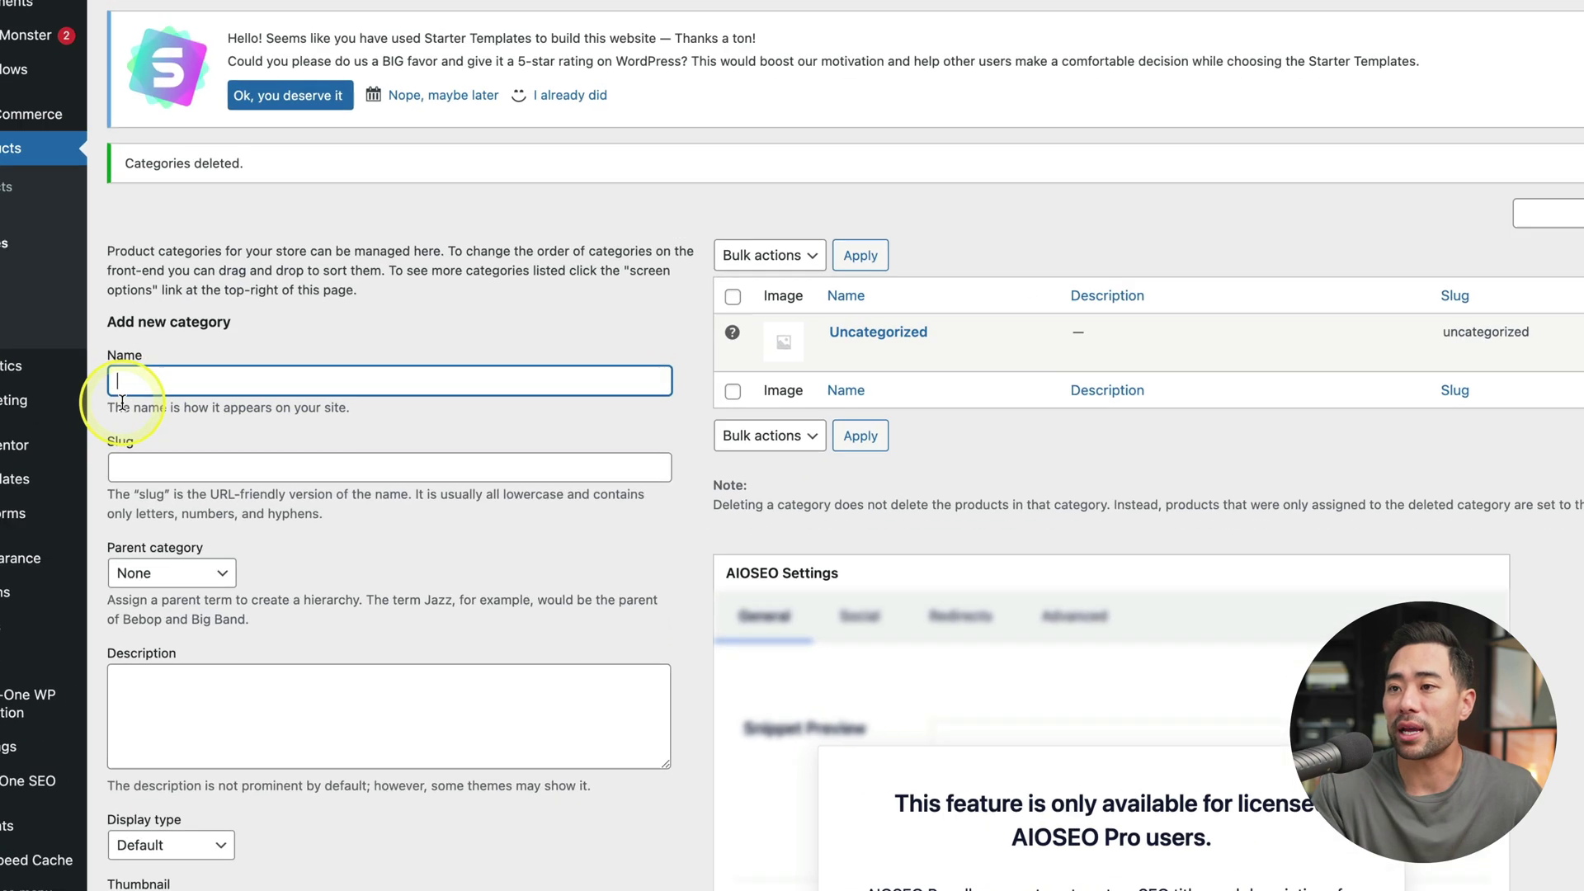
{"action": "type", "text": "Self-h"}
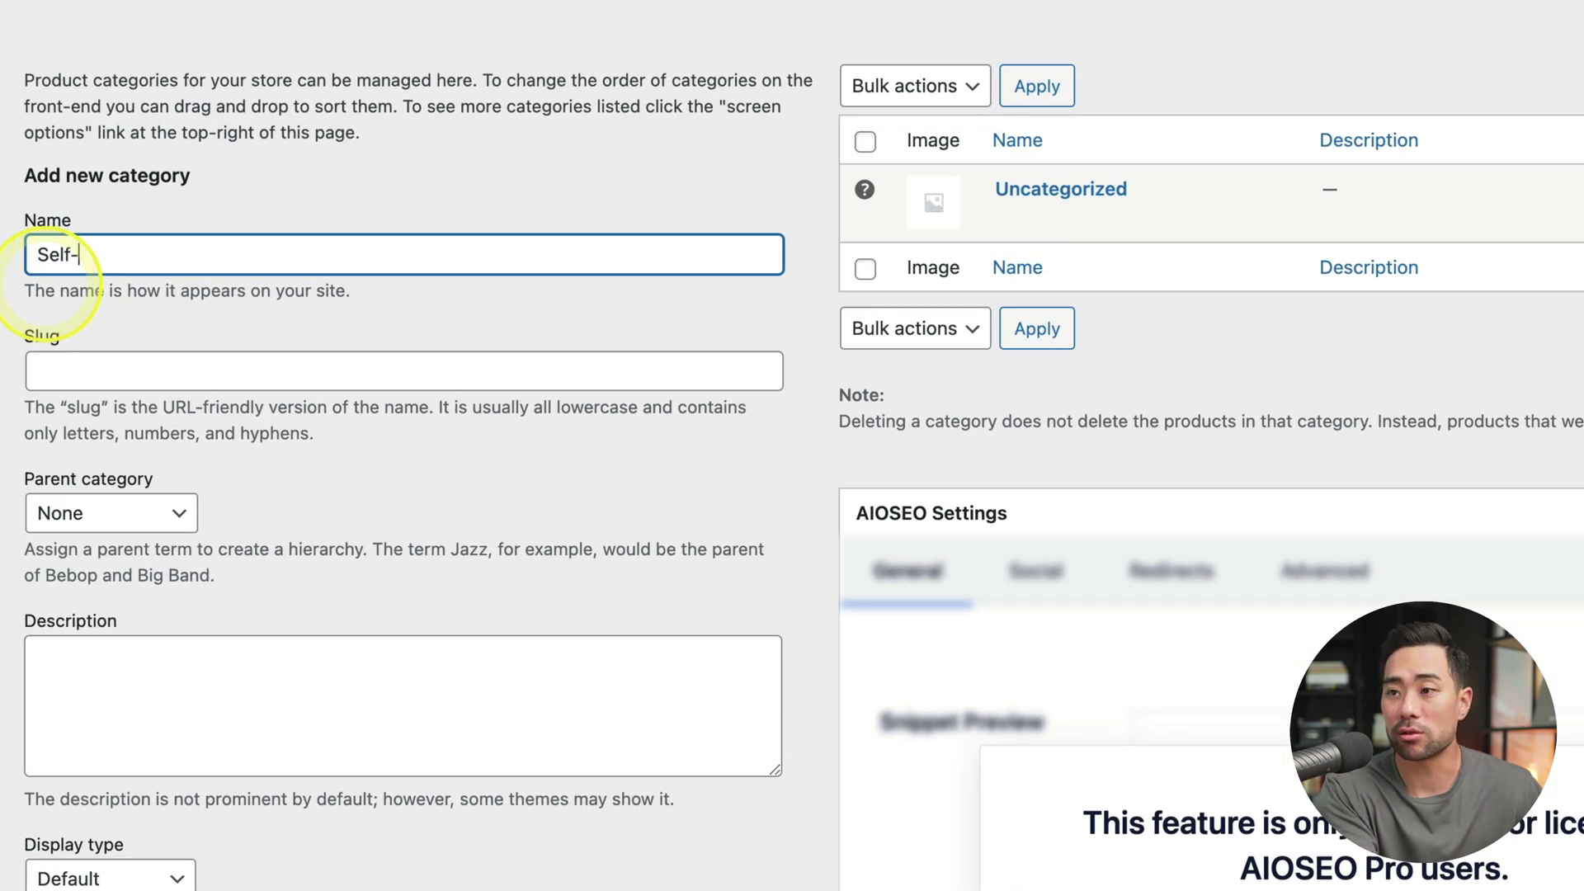
{"action": "type", "text": "elp"}
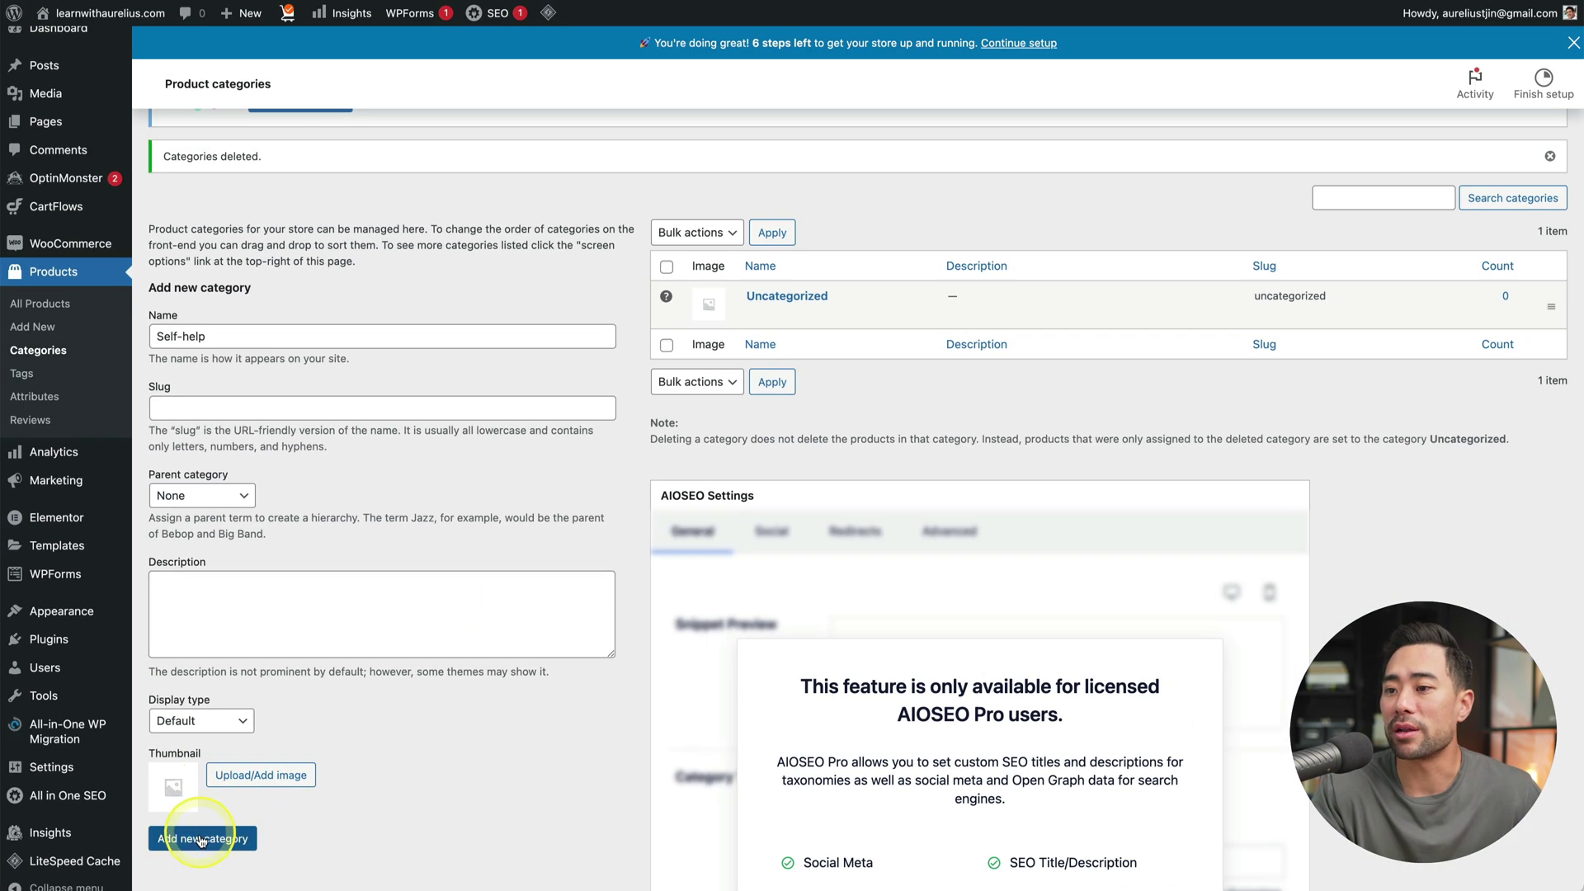
{"action": "left_click", "coordinate": [165, 837]}
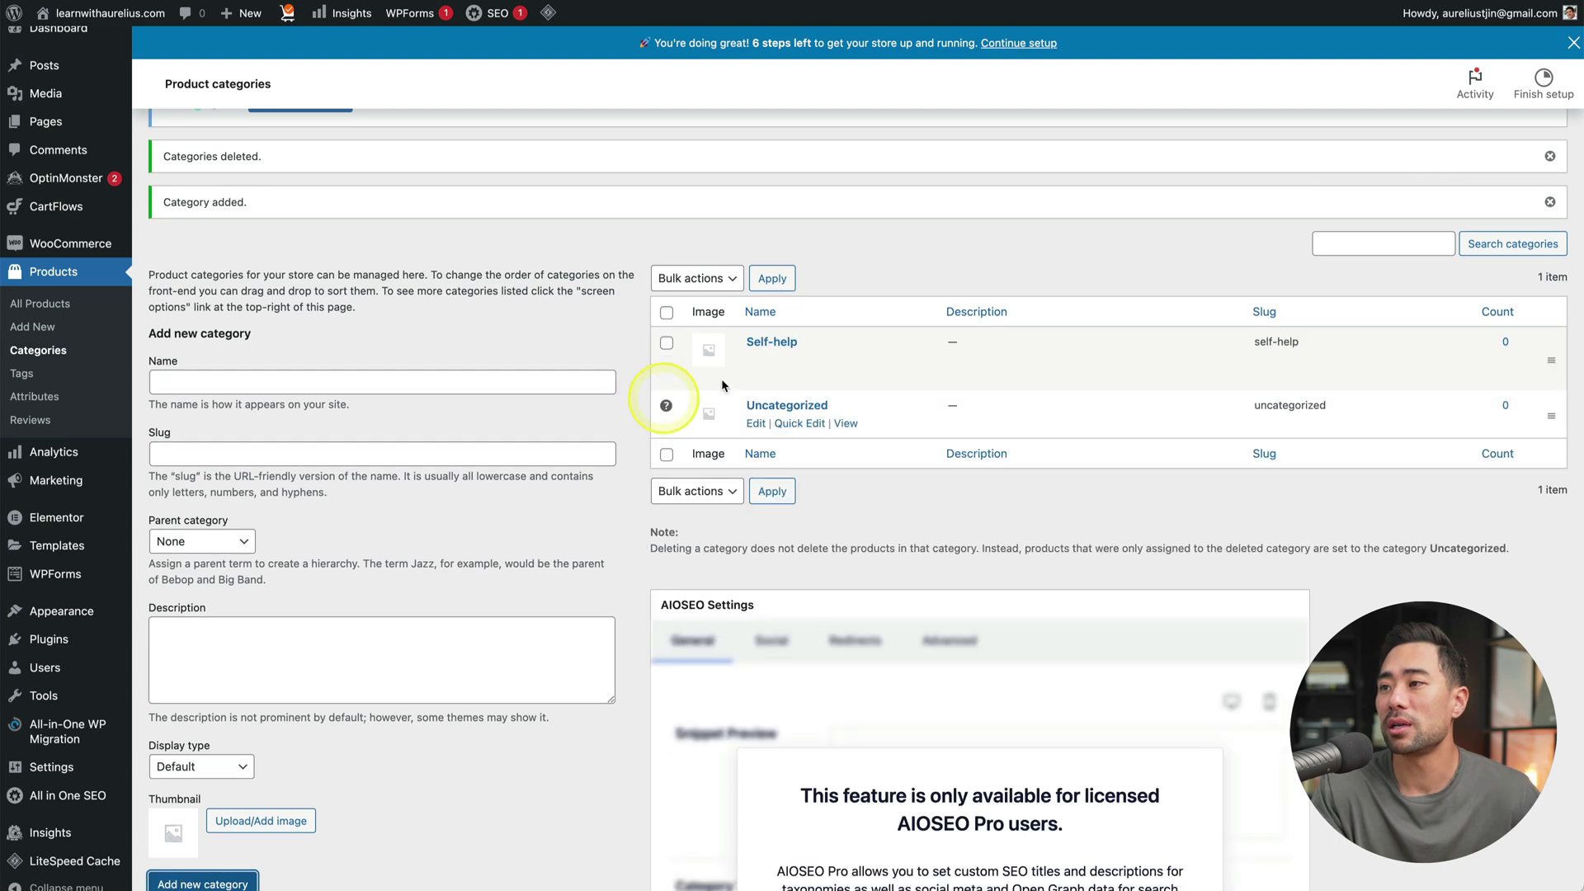
Step: Tick the Self-help category on the Better Habits product
{"action": "left_click", "coordinate": [48, 306]}
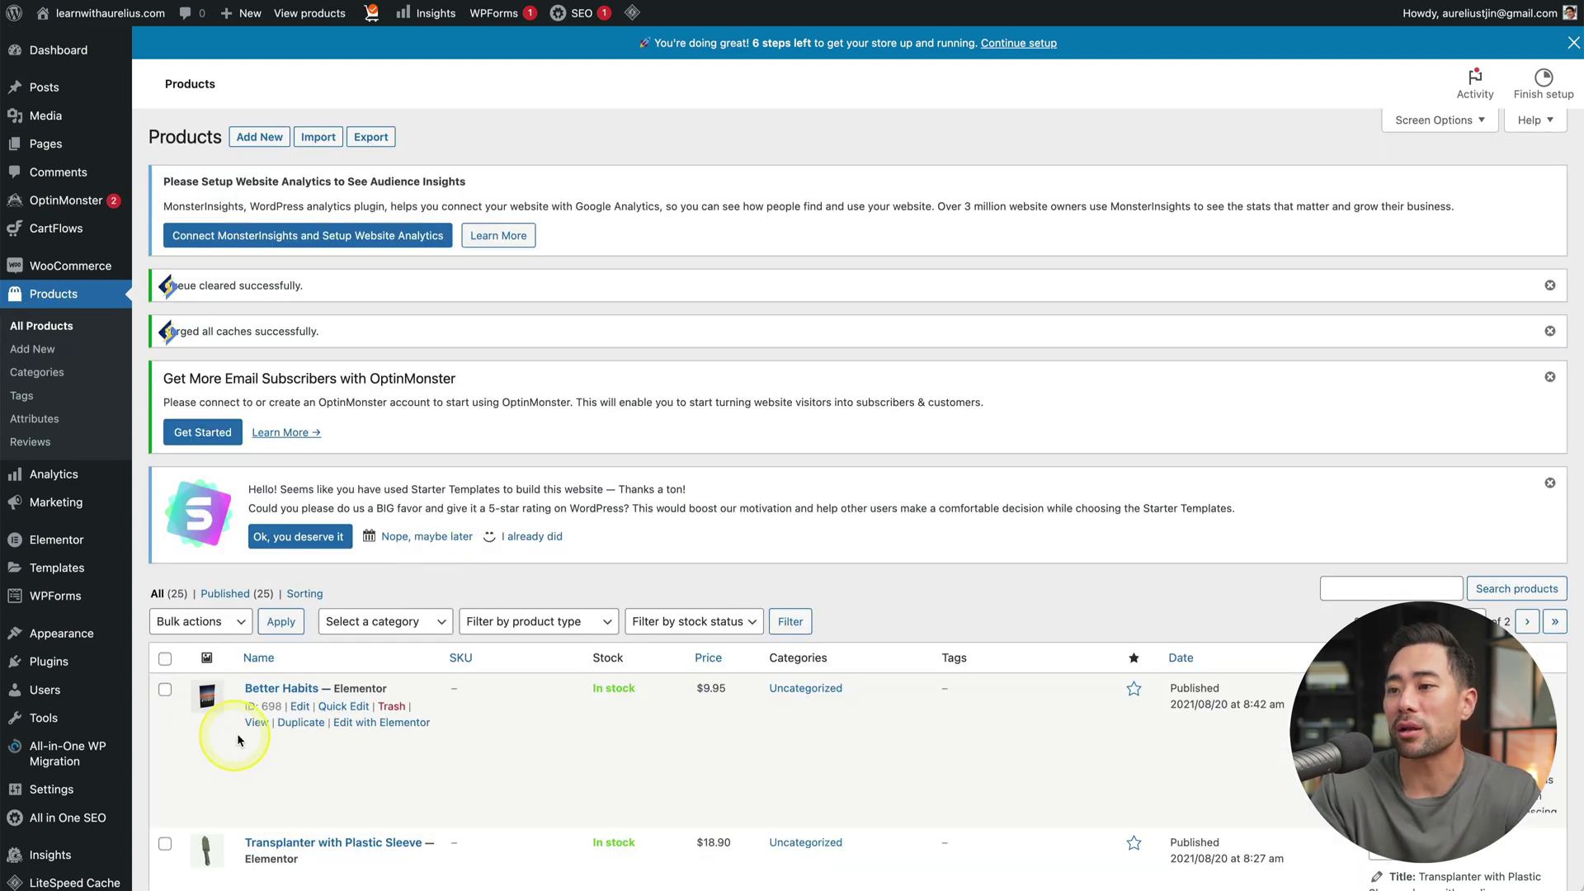
{"action": "left_click", "coordinate": [307, 707]}
{"action": "scroll", "coordinate": [1427, 665], "scroll_direction": "down", "scroll_amount": 14}
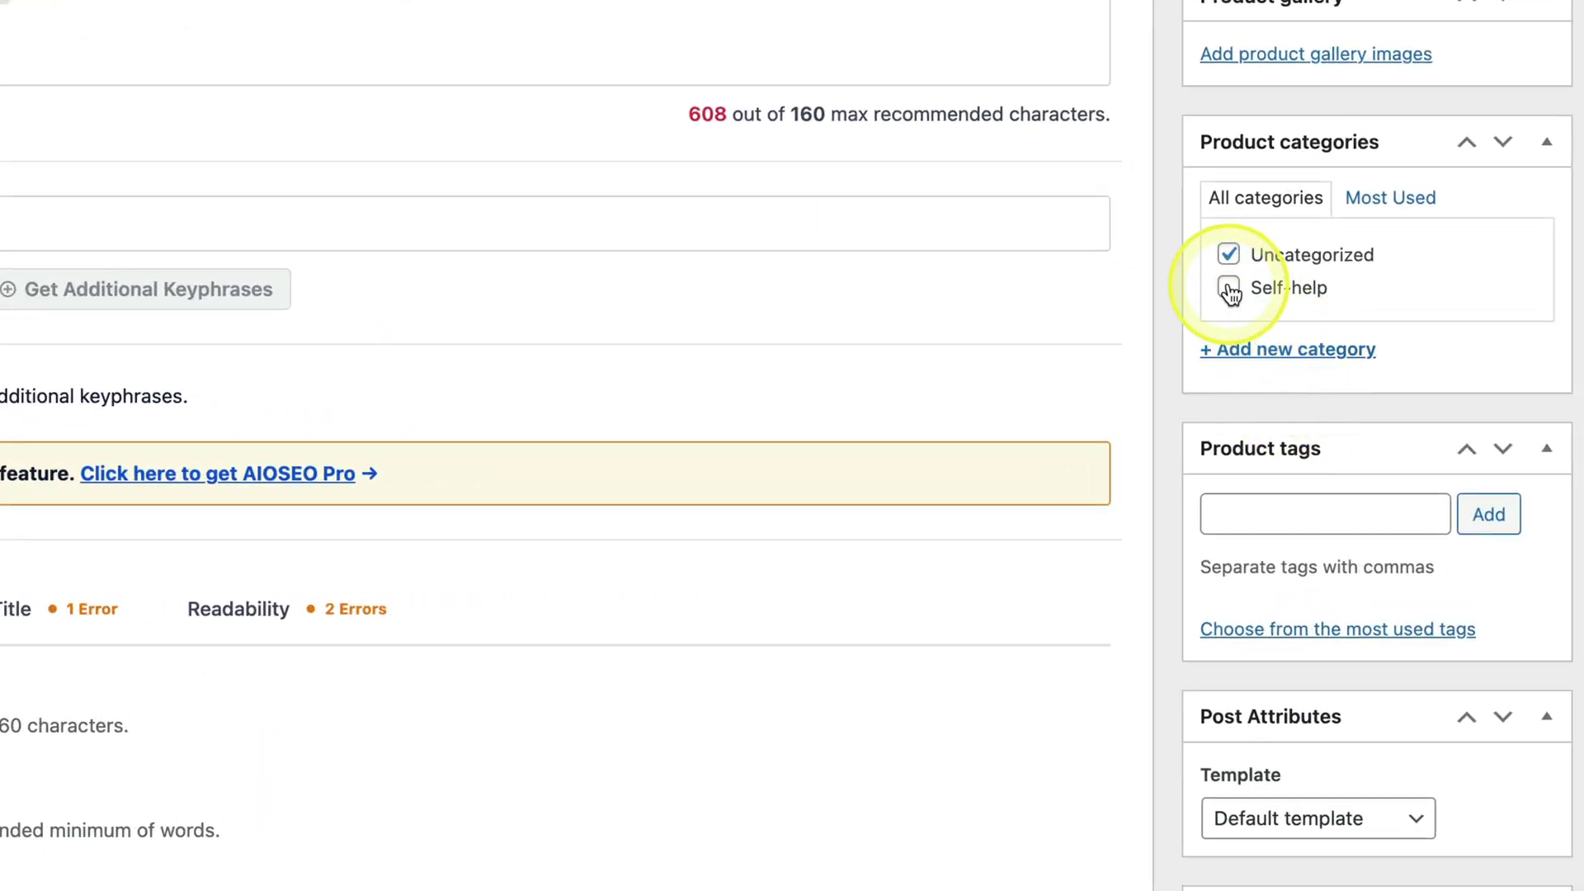
{"action": "left_click", "coordinate": [1229, 288]}
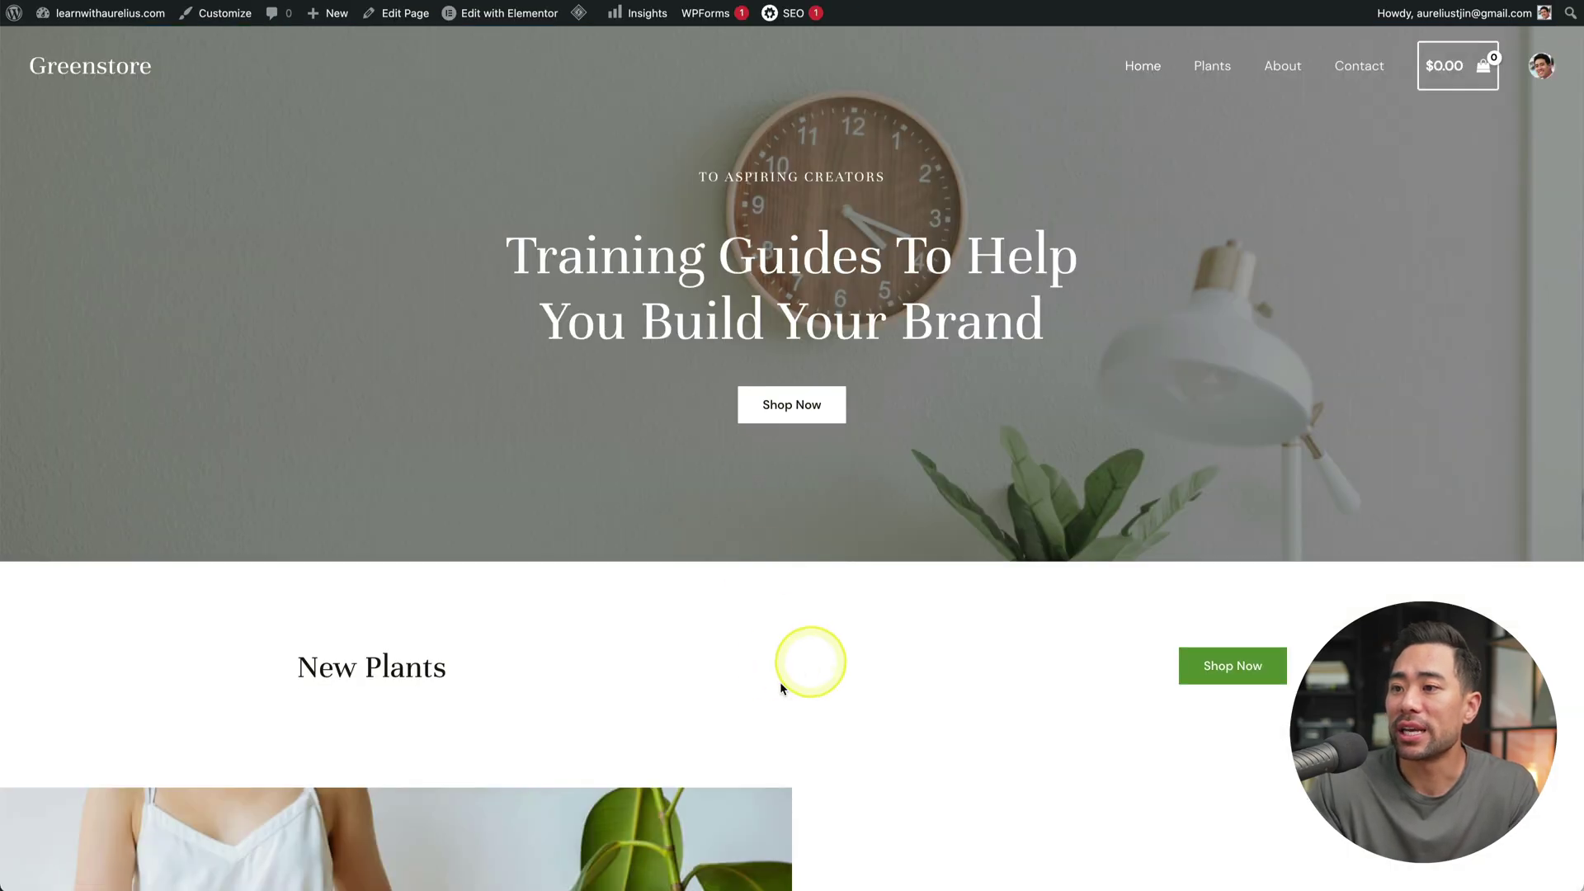
{"action": "scroll", "coordinate": [807, 661], "scroll_direction": "down", "scroll_amount": 3}
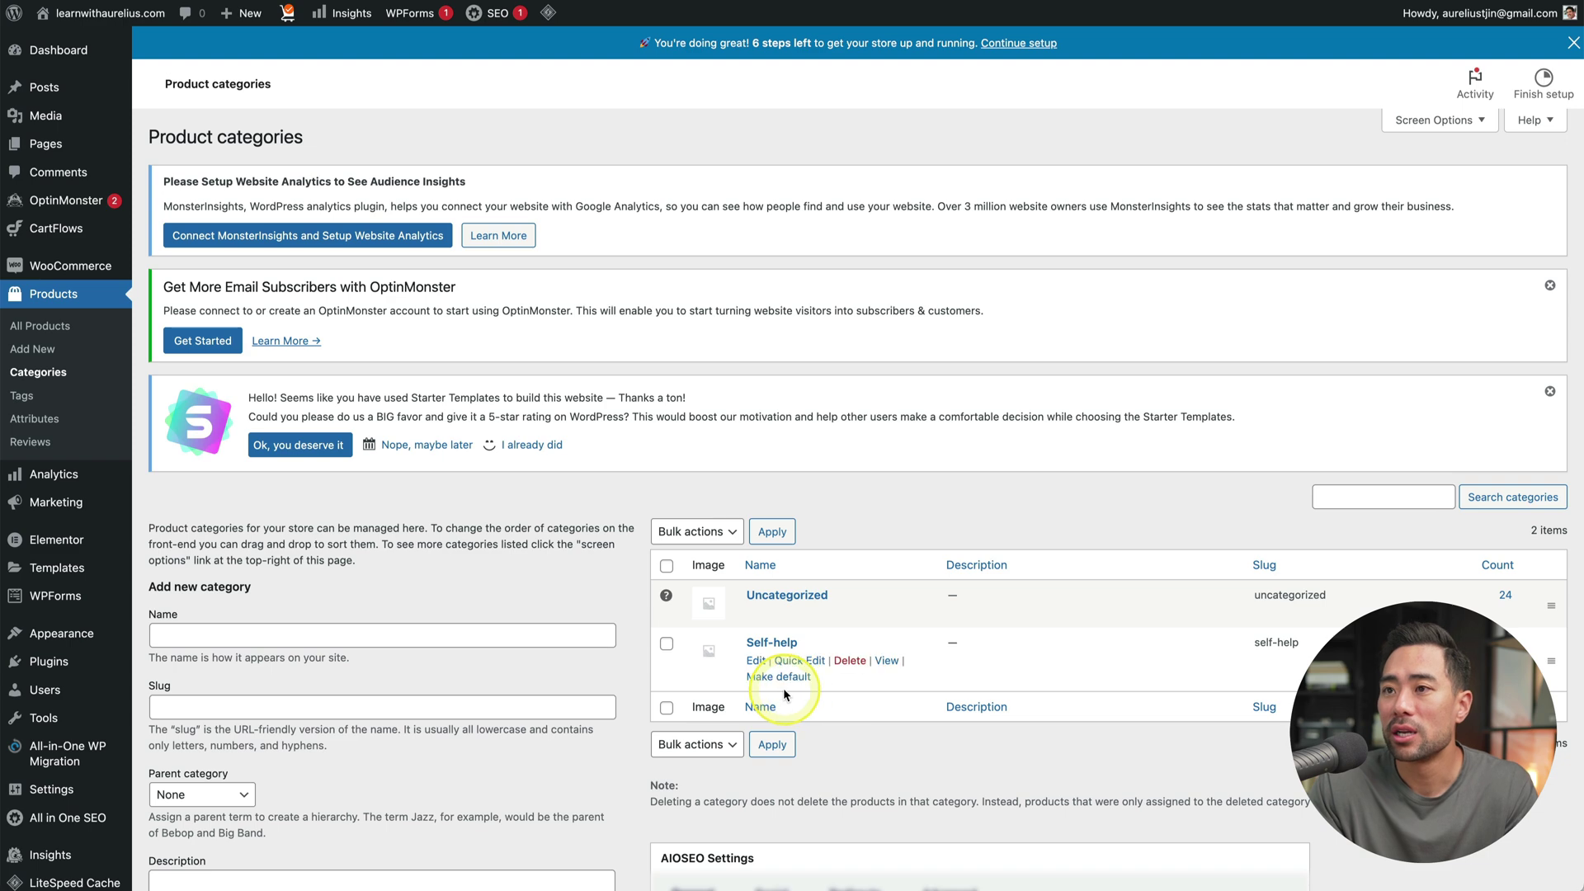
Step: Open the Home page in Elementor and select the product listing Shortcode widget
{"action": "mouse_move", "coordinate": [41, 143]}
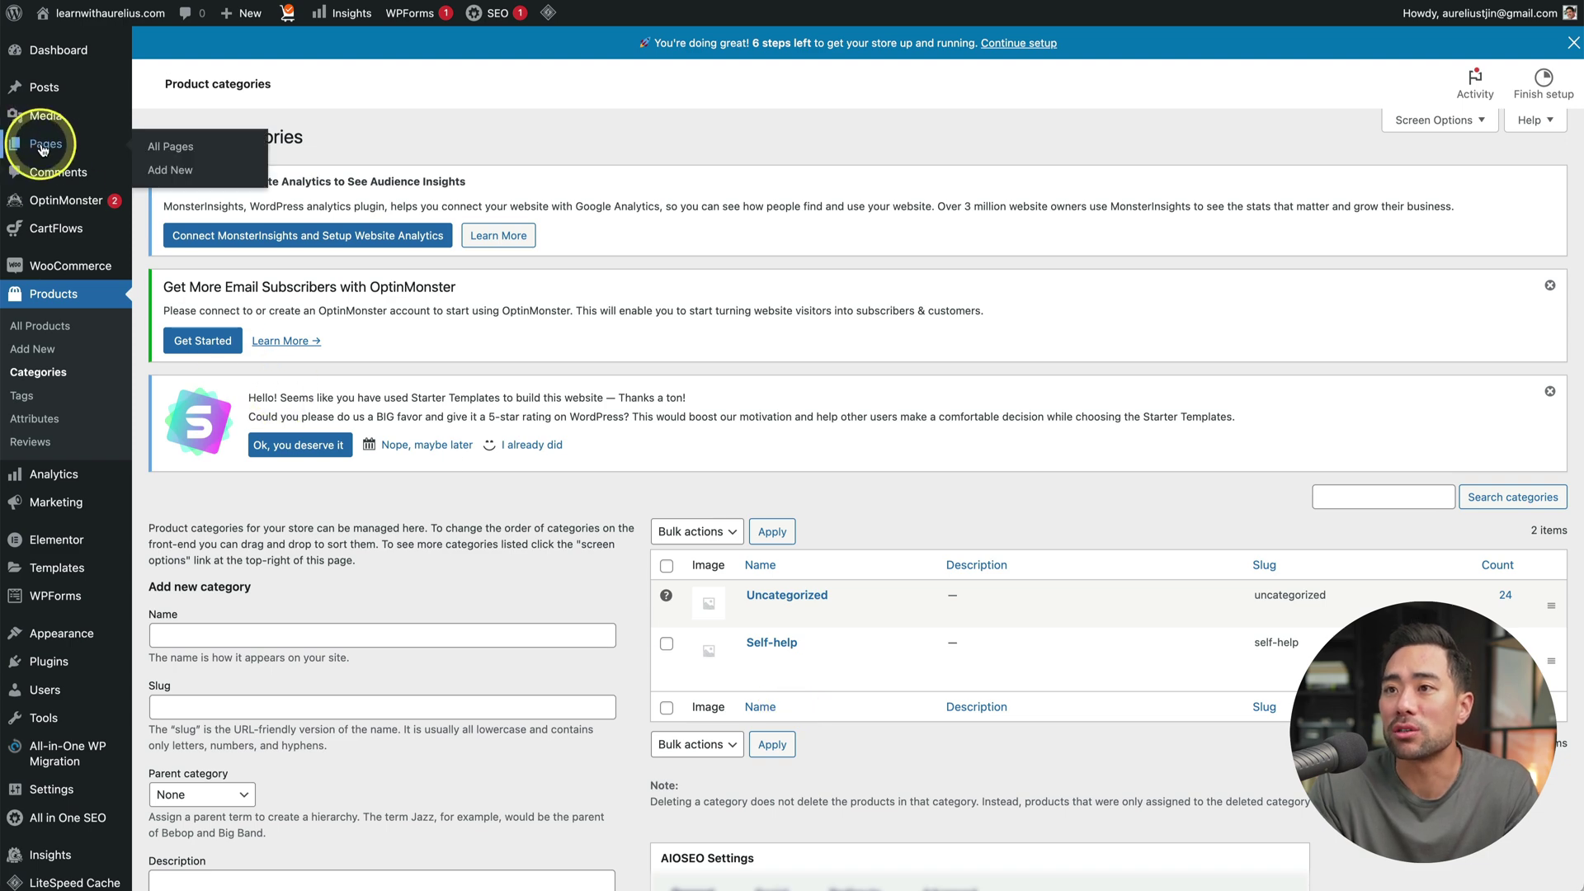
{"action": "left_click", "coordinate": [189, 151]}
{"action": "scroll", "coordinate": [474, 633], "scroll_direction": "down", "scroll_amount": 10}
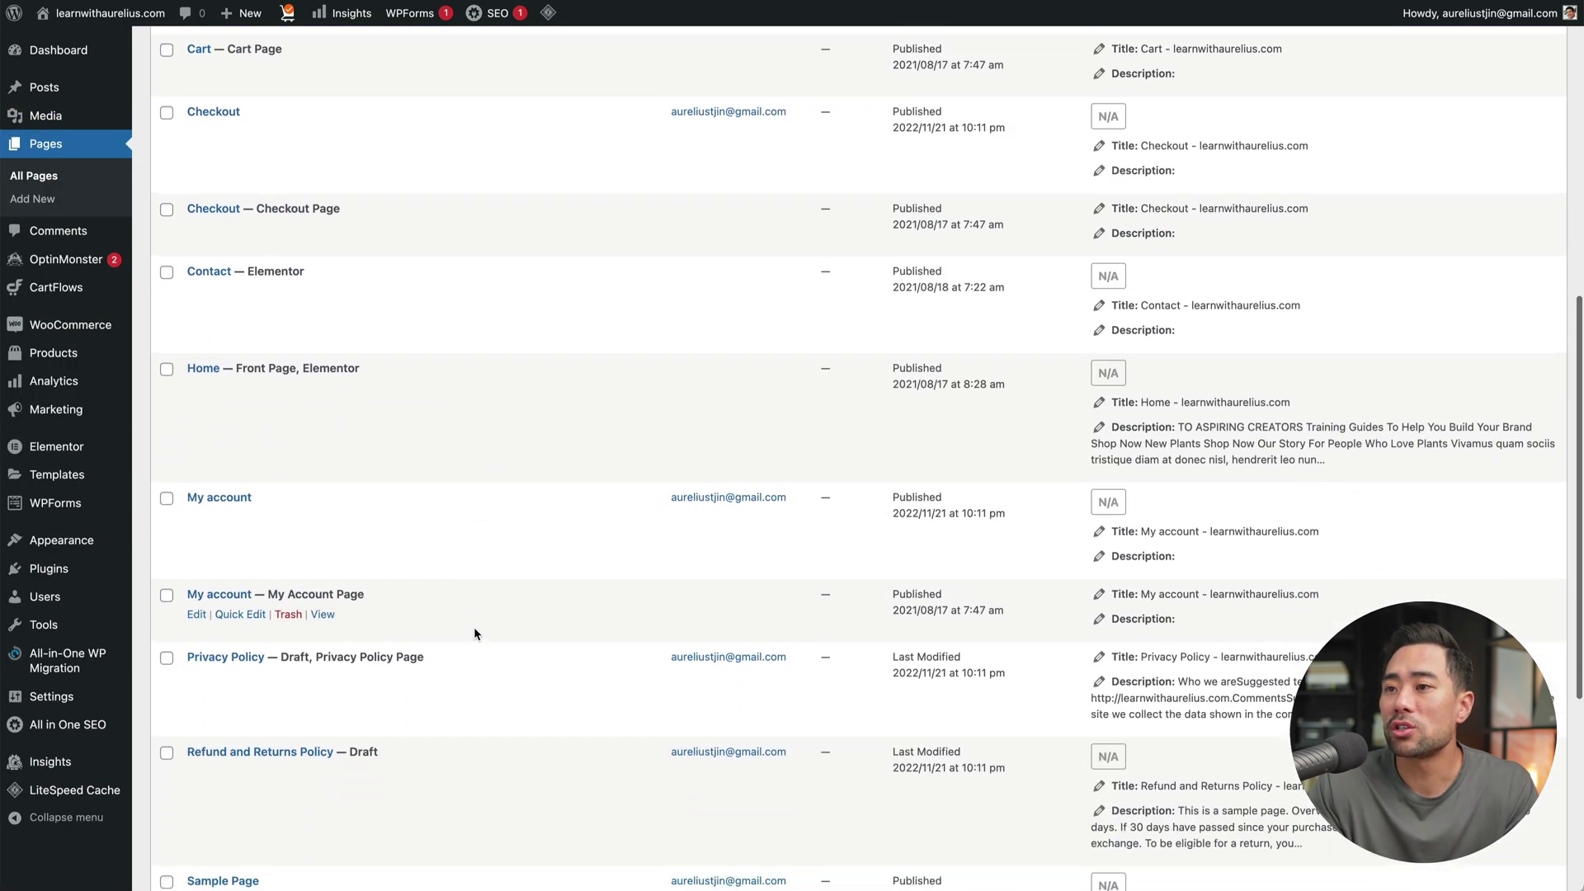
{"action": "left_click", "coordinate": [392, 369]}
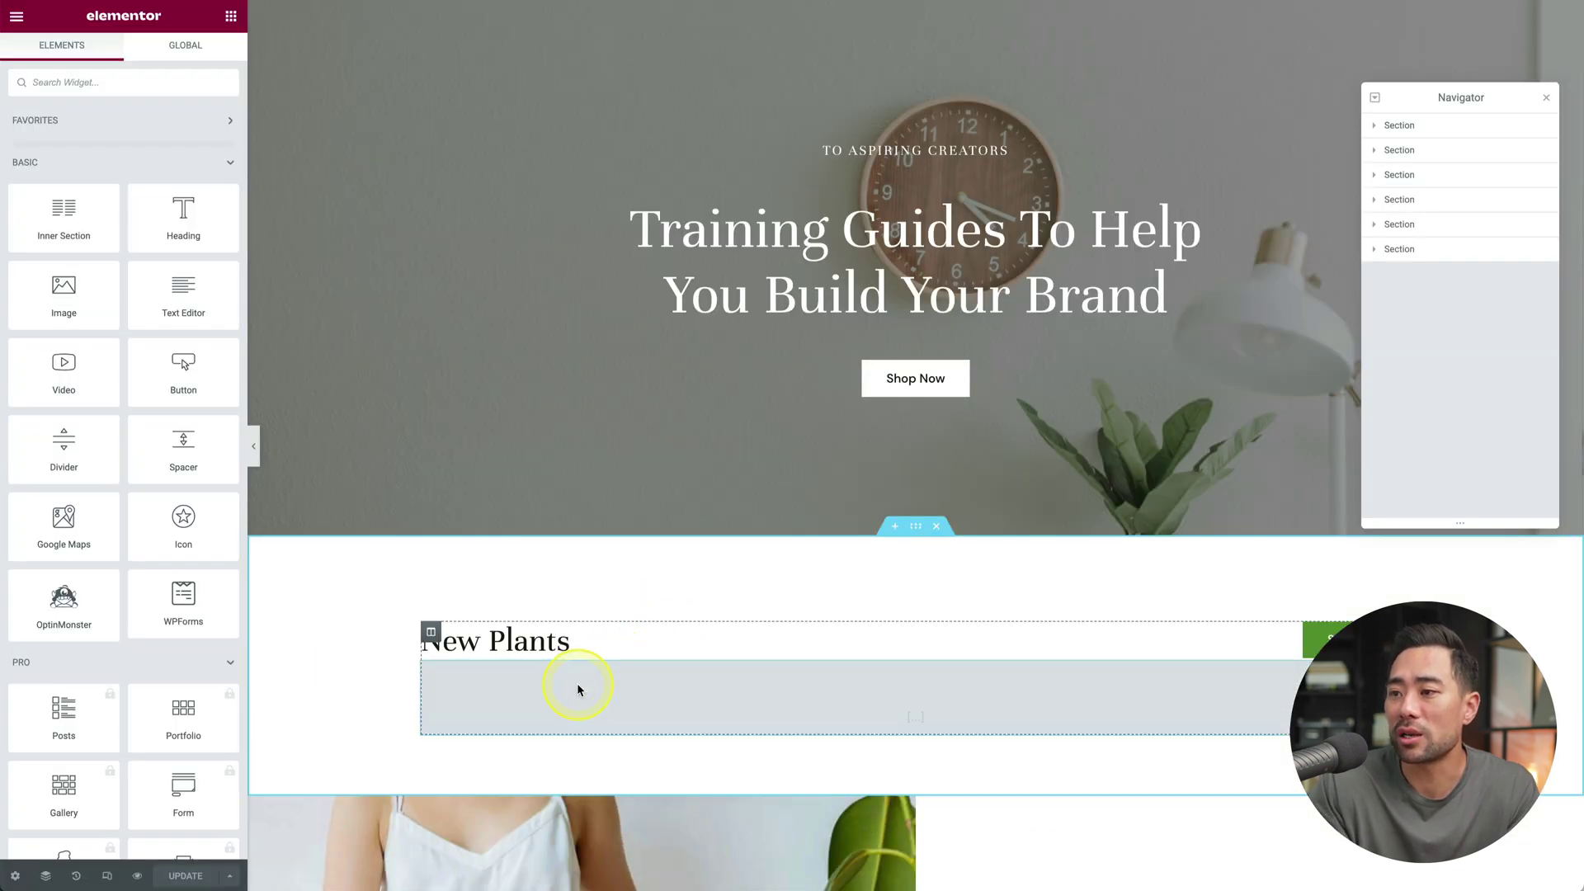
{"action": "left_click", "coordinate": [579, 688]}
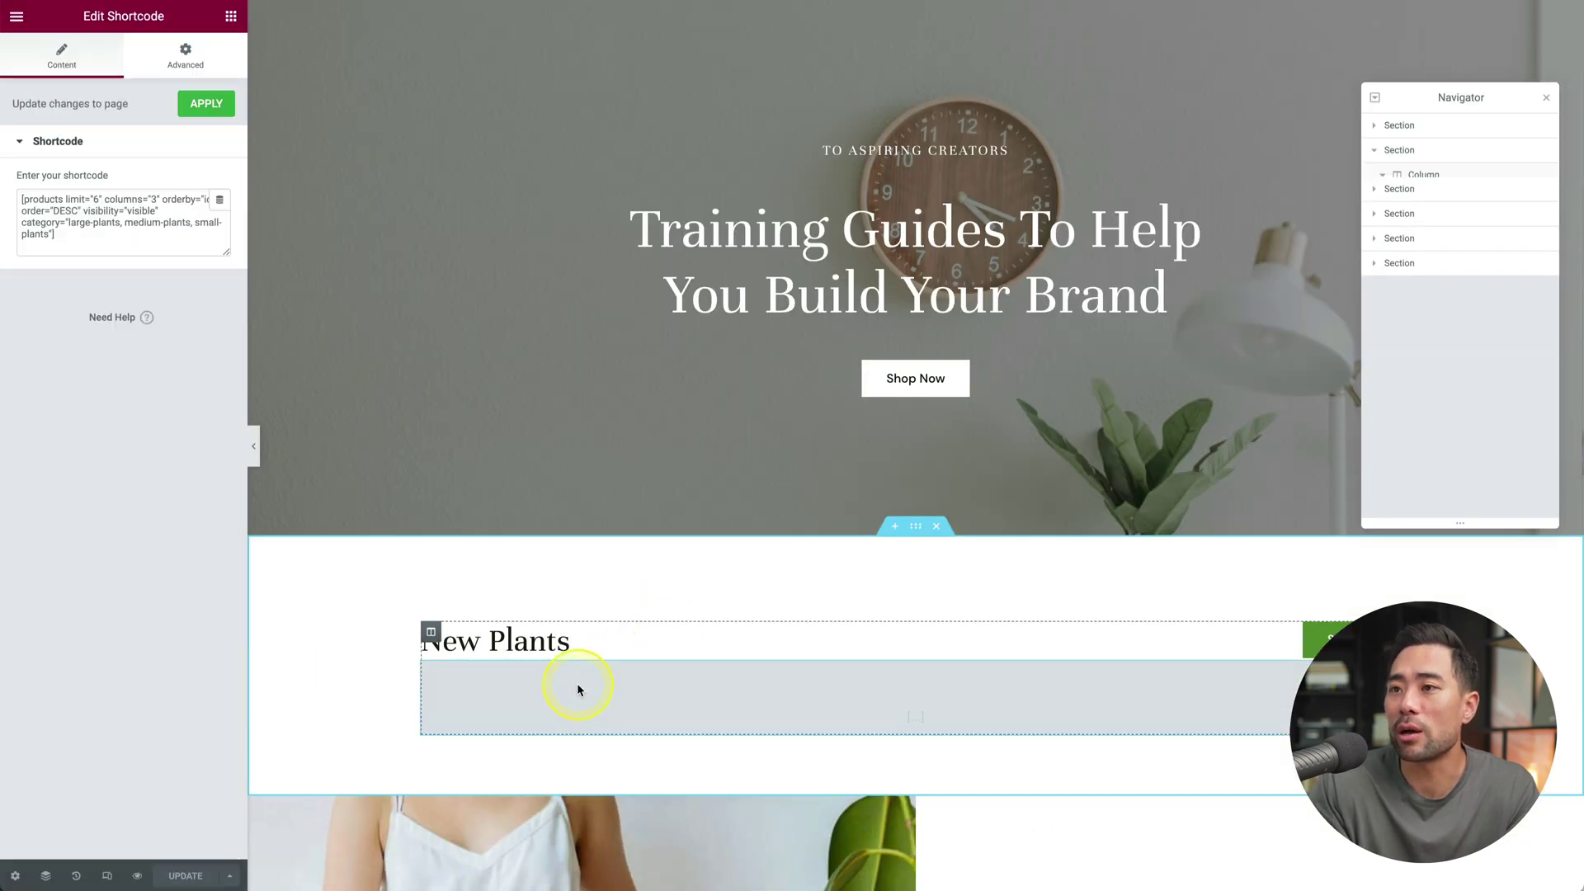
Step: Enter self-help between the shortcode's category="" quotes
{"action": "left_click", "coordinate": [95, 223]}
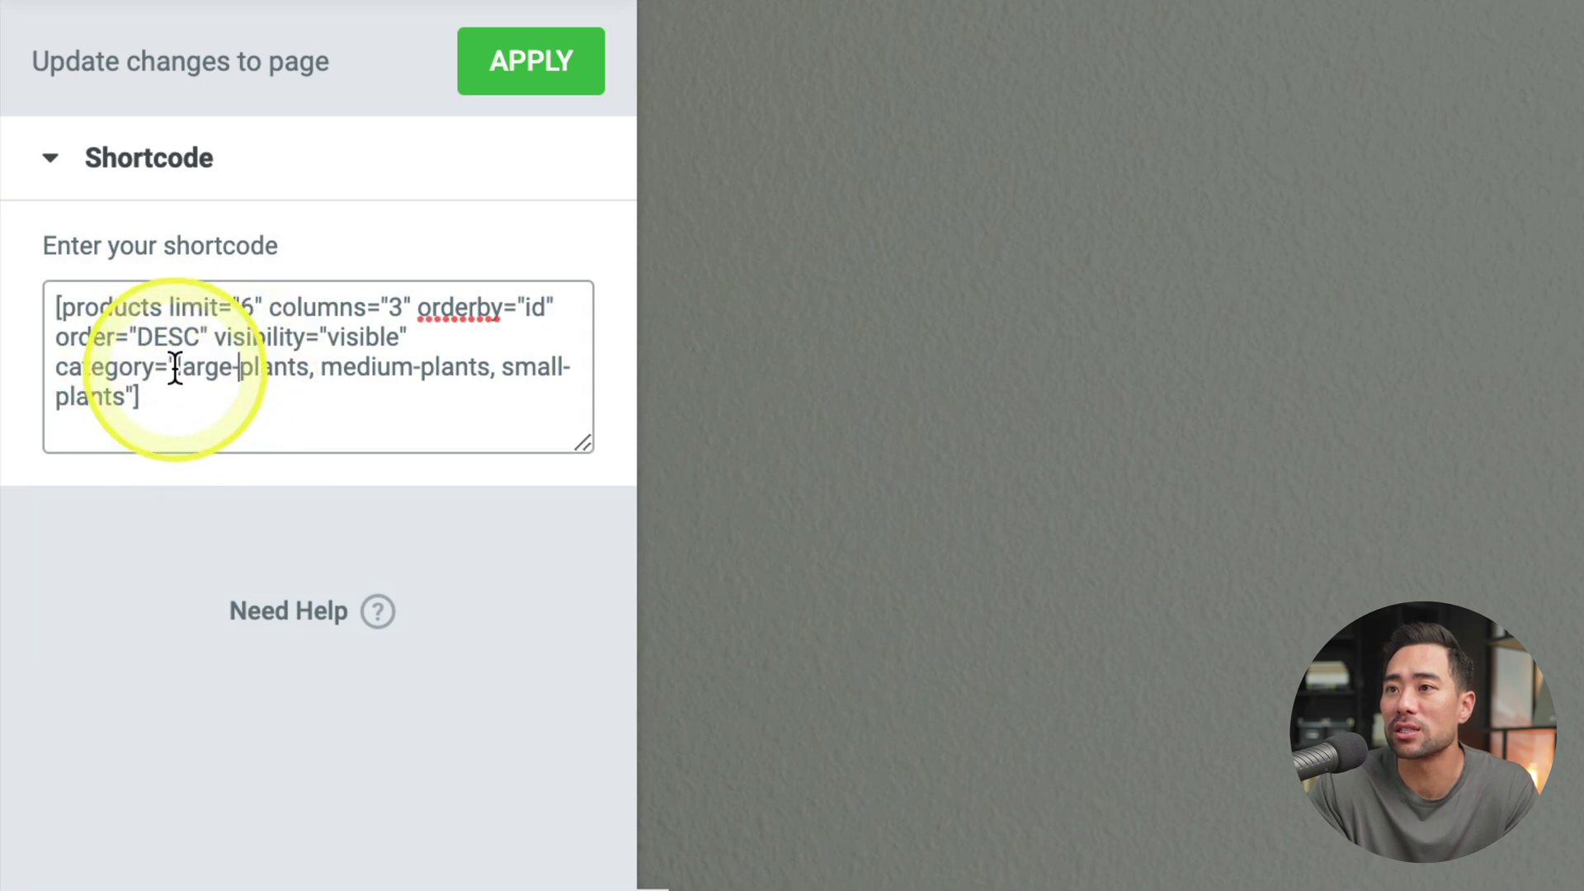
{"action": "left_click_drag", "start_coordinate": [175, 366], "coordinate": [137, 397]}
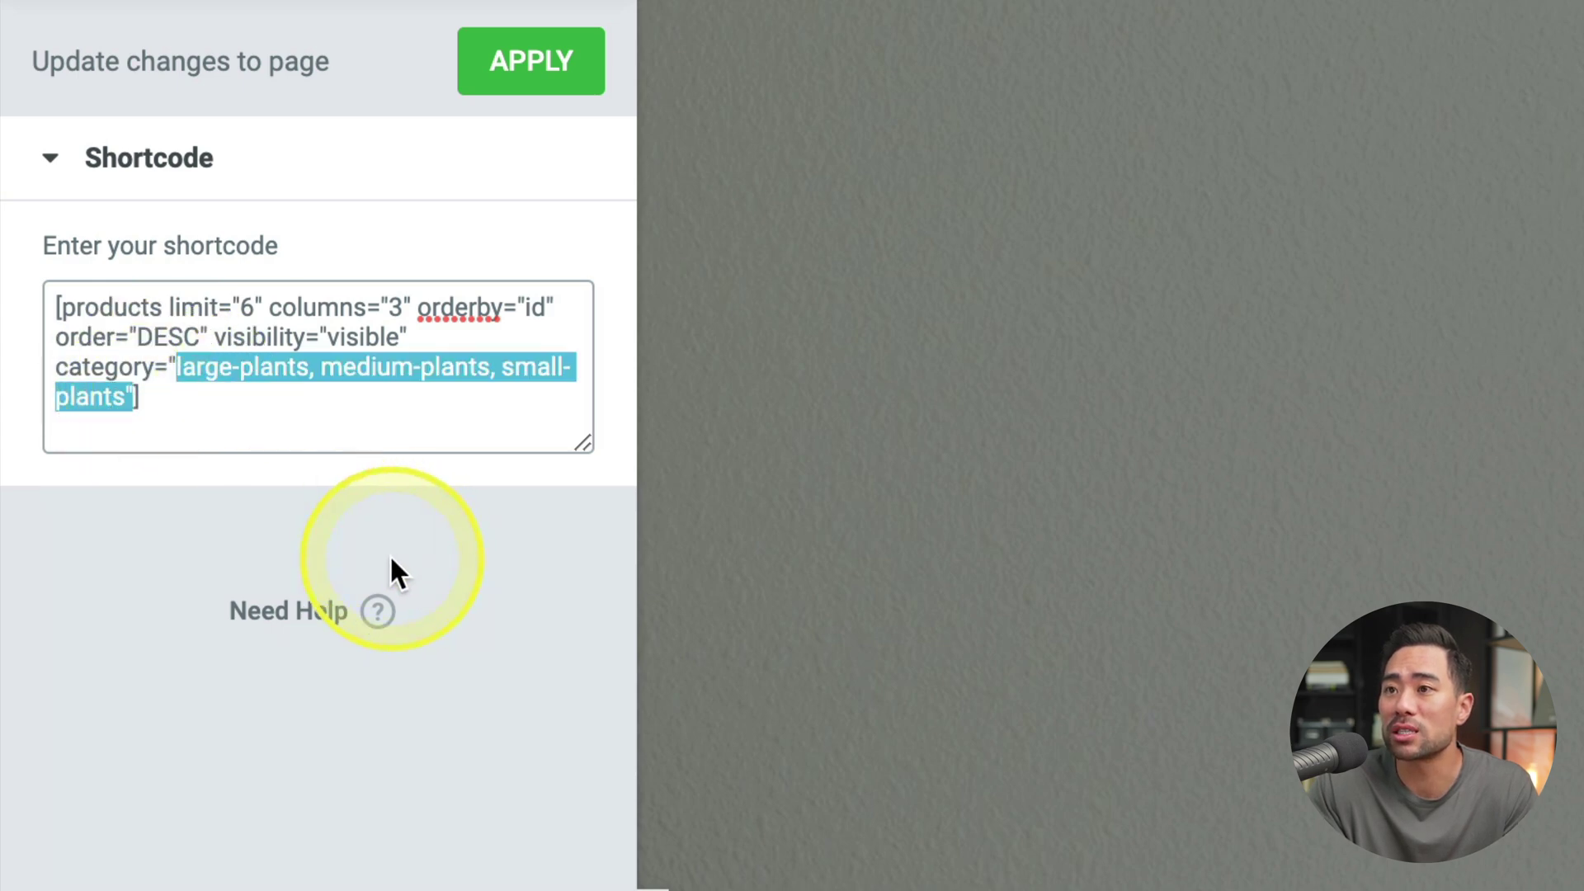
{"action": "key", "text": "Right"}
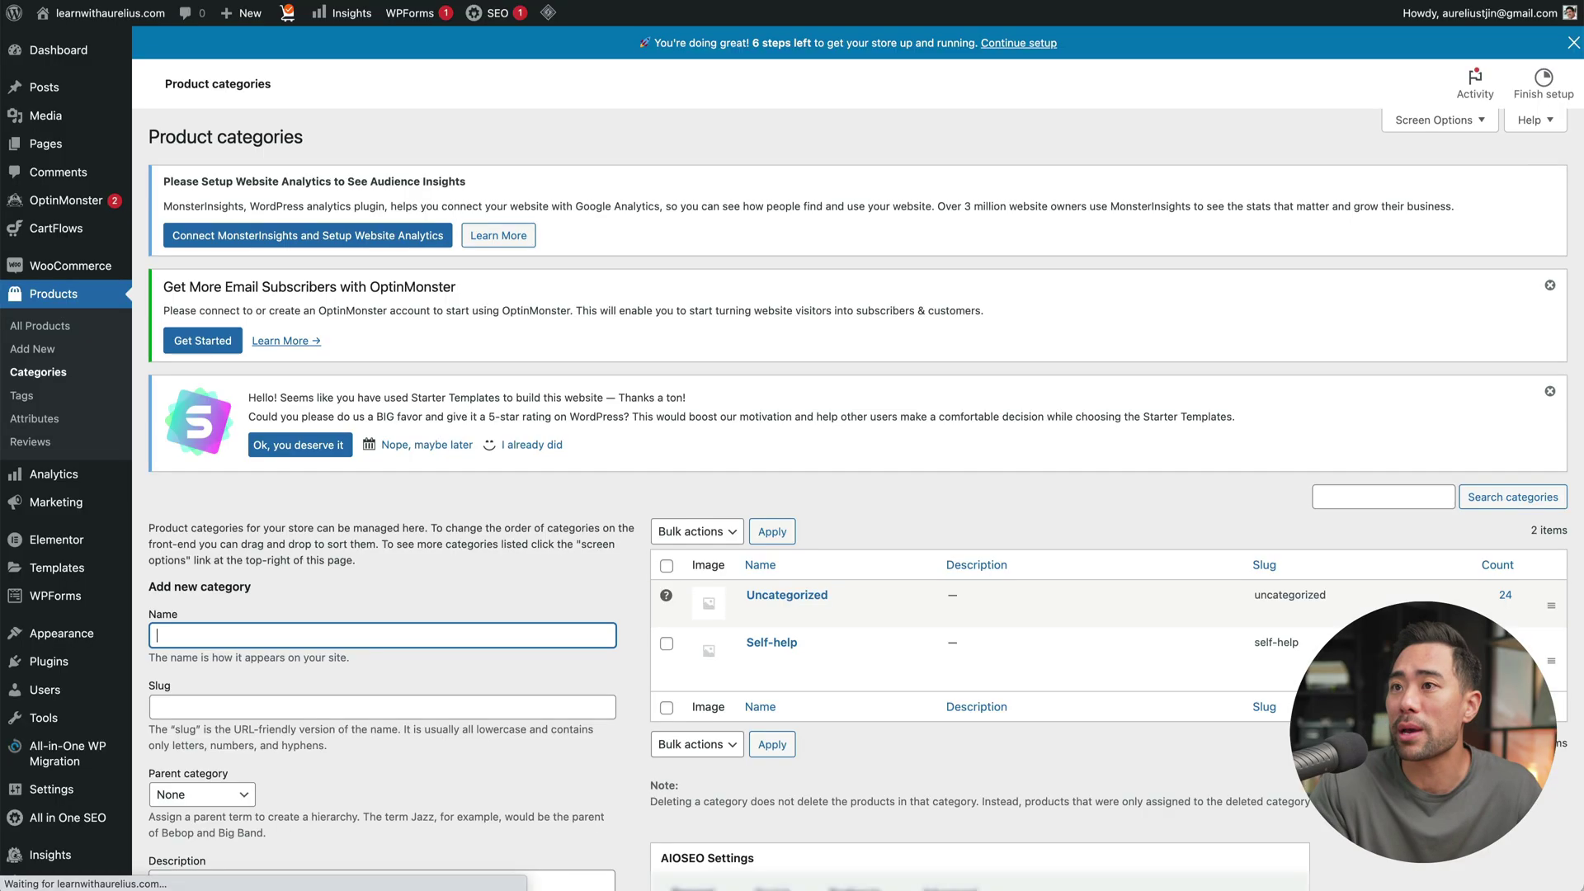
{"action": "left_click", "coordinate": [145, 372]}
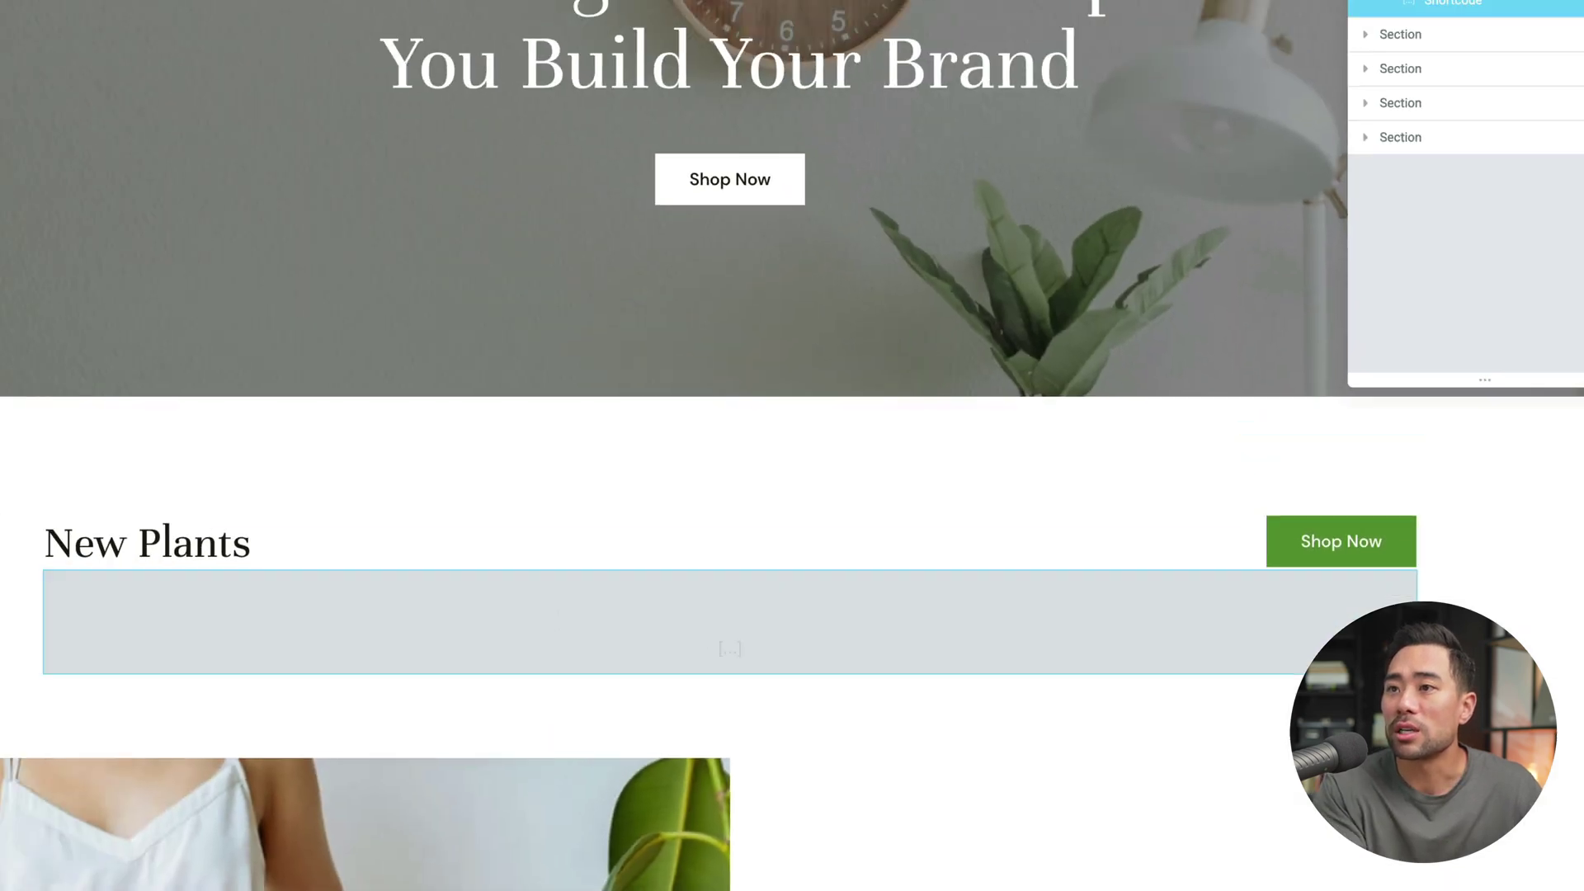
{"action": "left_click", "coordinate": [188, 237]}
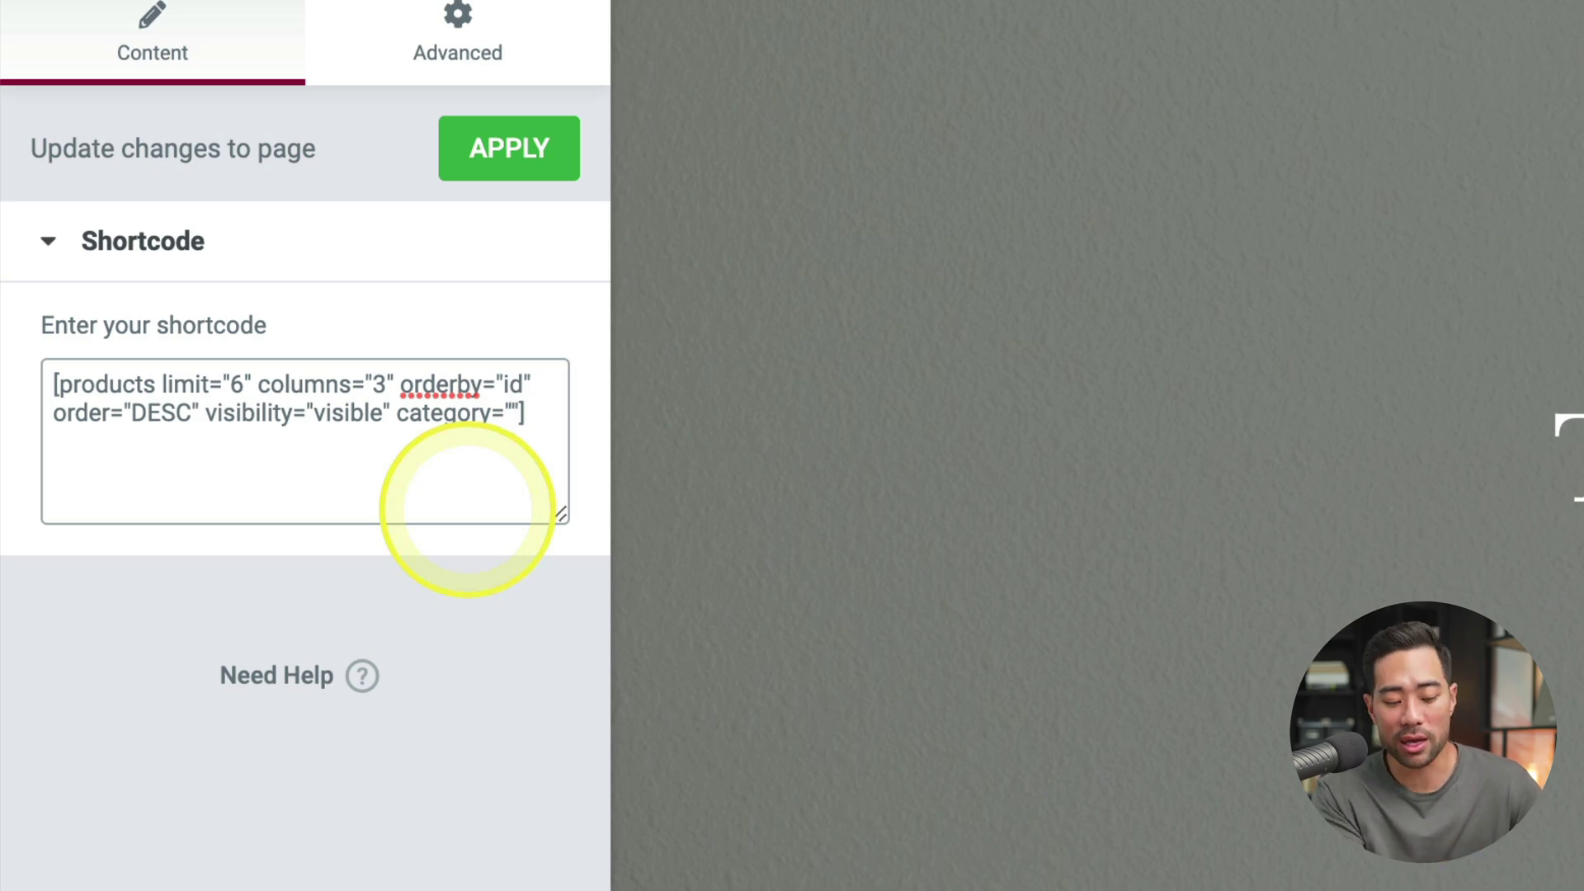
{"action": "type", "text": "self-help"}
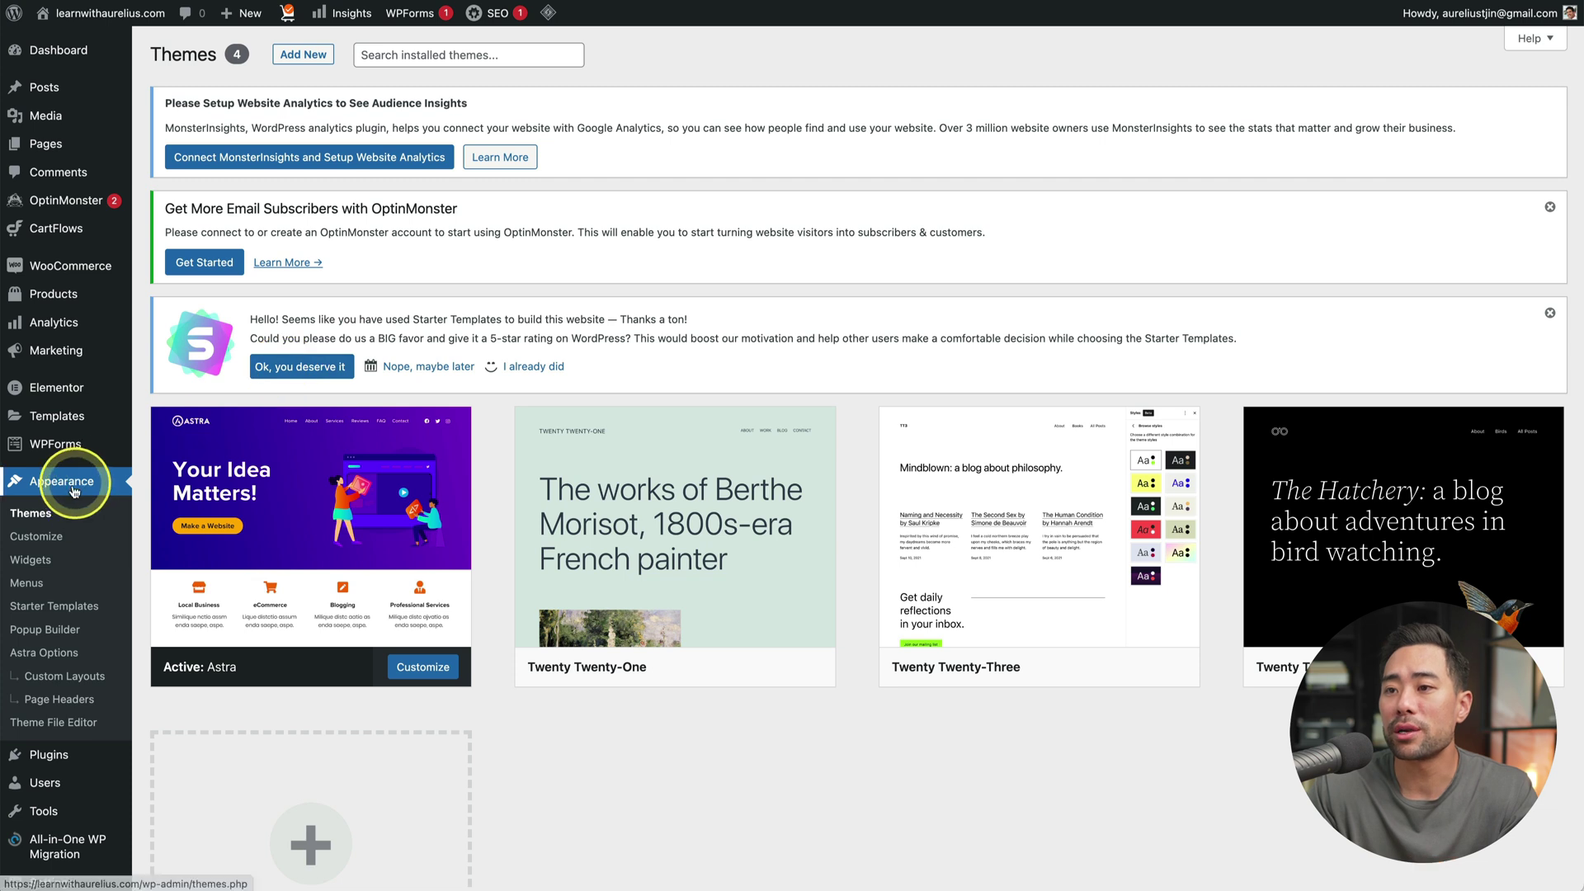
Step: Open the Customizer's WooCommerce Single Product settings, previewing the Better Habits product page
{"action": "left_click", "coordinate": [49, 542]}
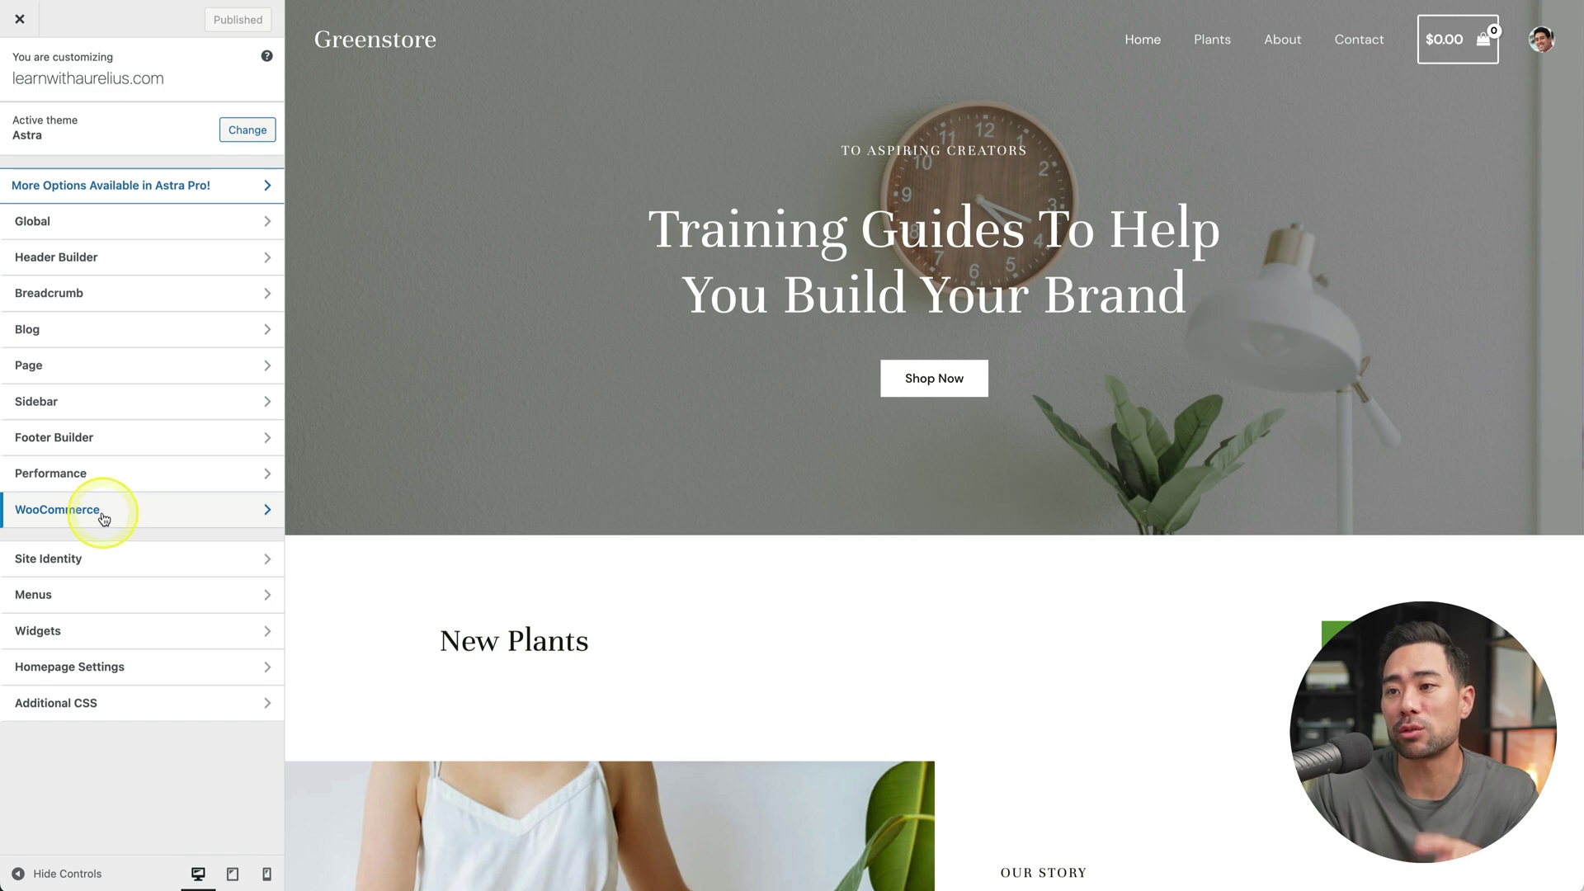
{"action": "left_click", "coordinate": [104, 518]}
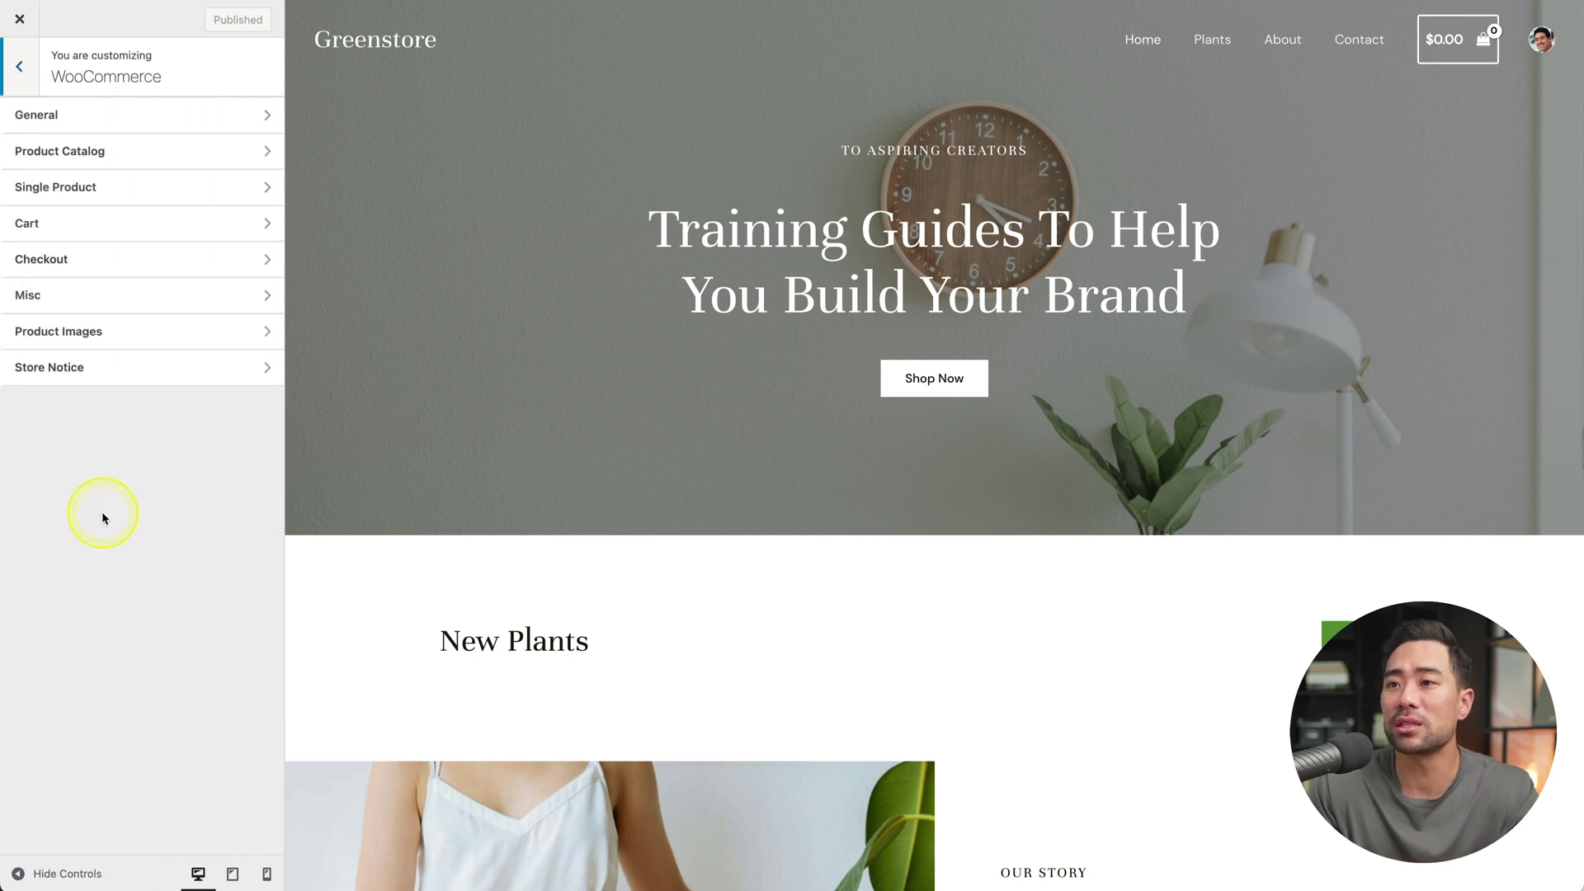
{"action": "left_click", "coordinate": [125, 119]}
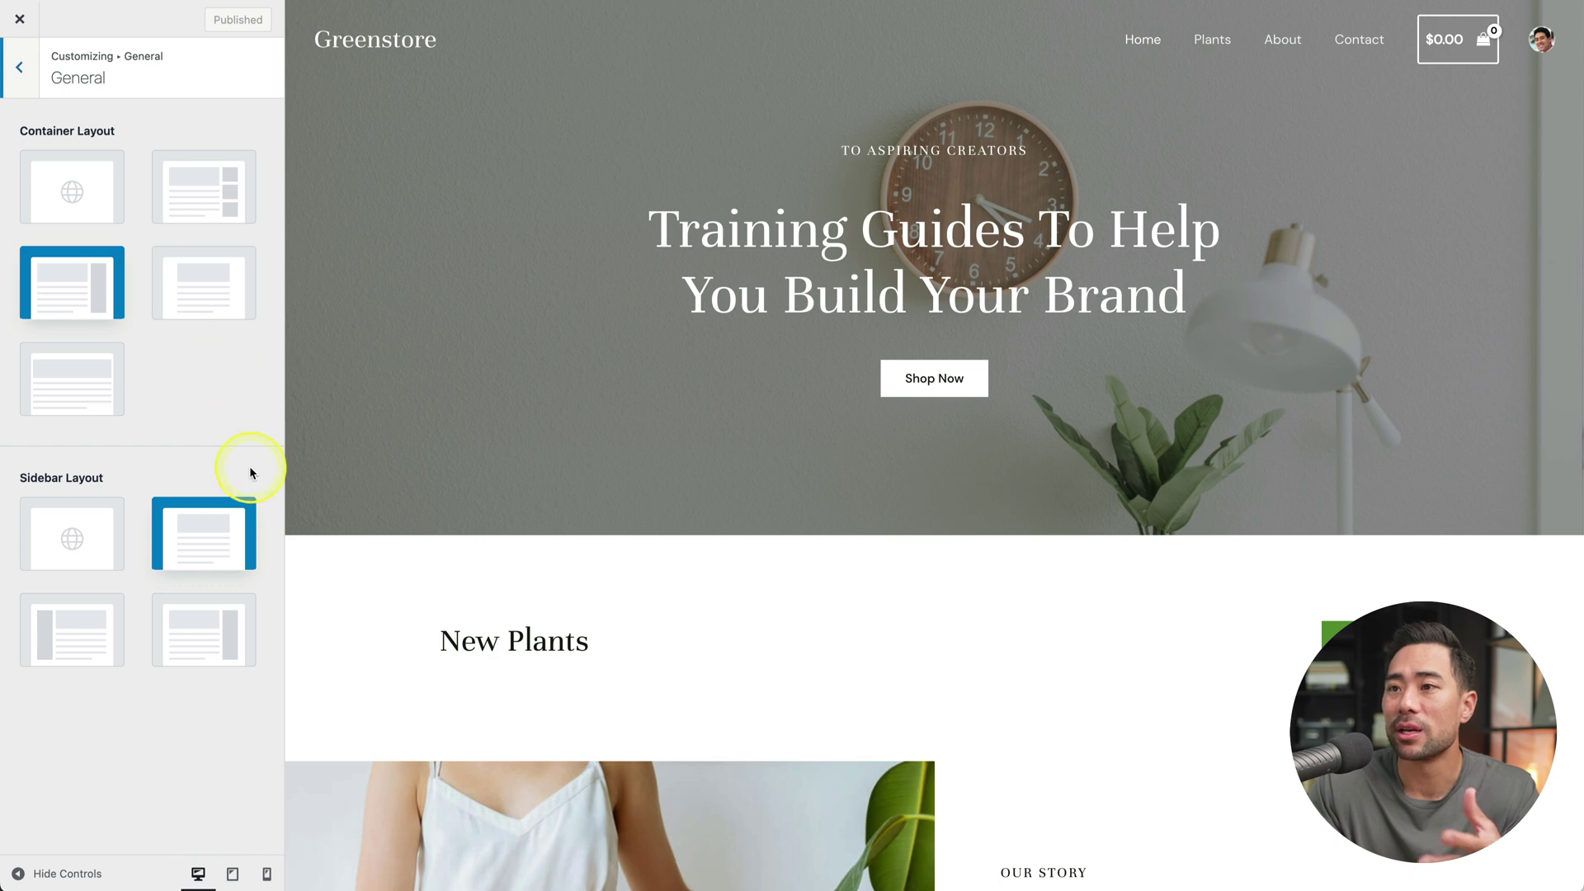
{"action": "left_click", "coordinate": [19, 67]}
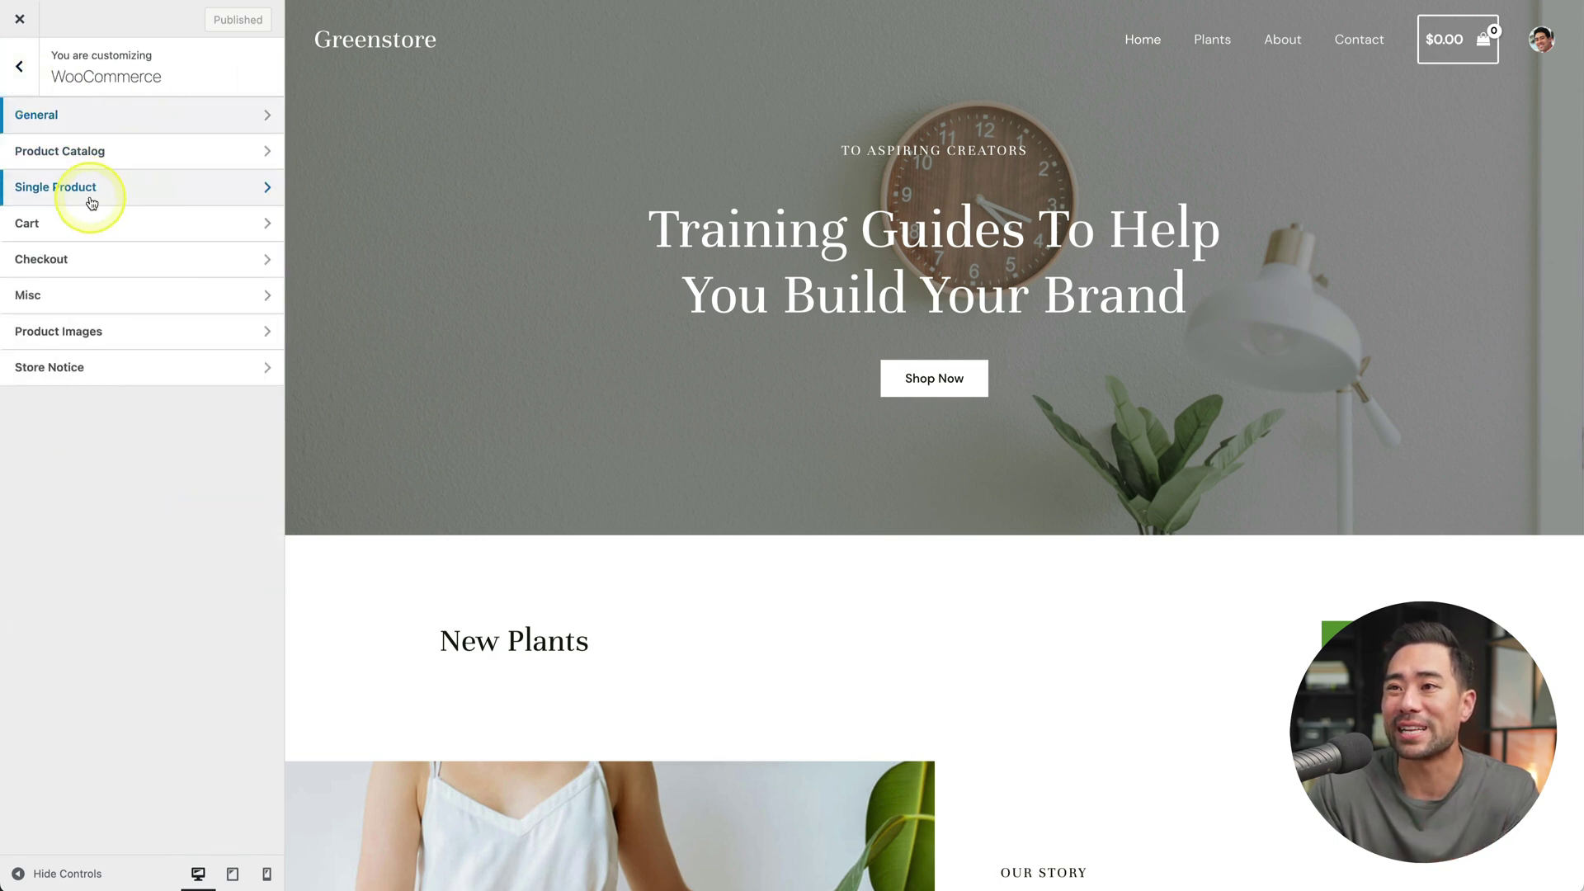
{"action": "left_click", "coordinate": [93, 198]}
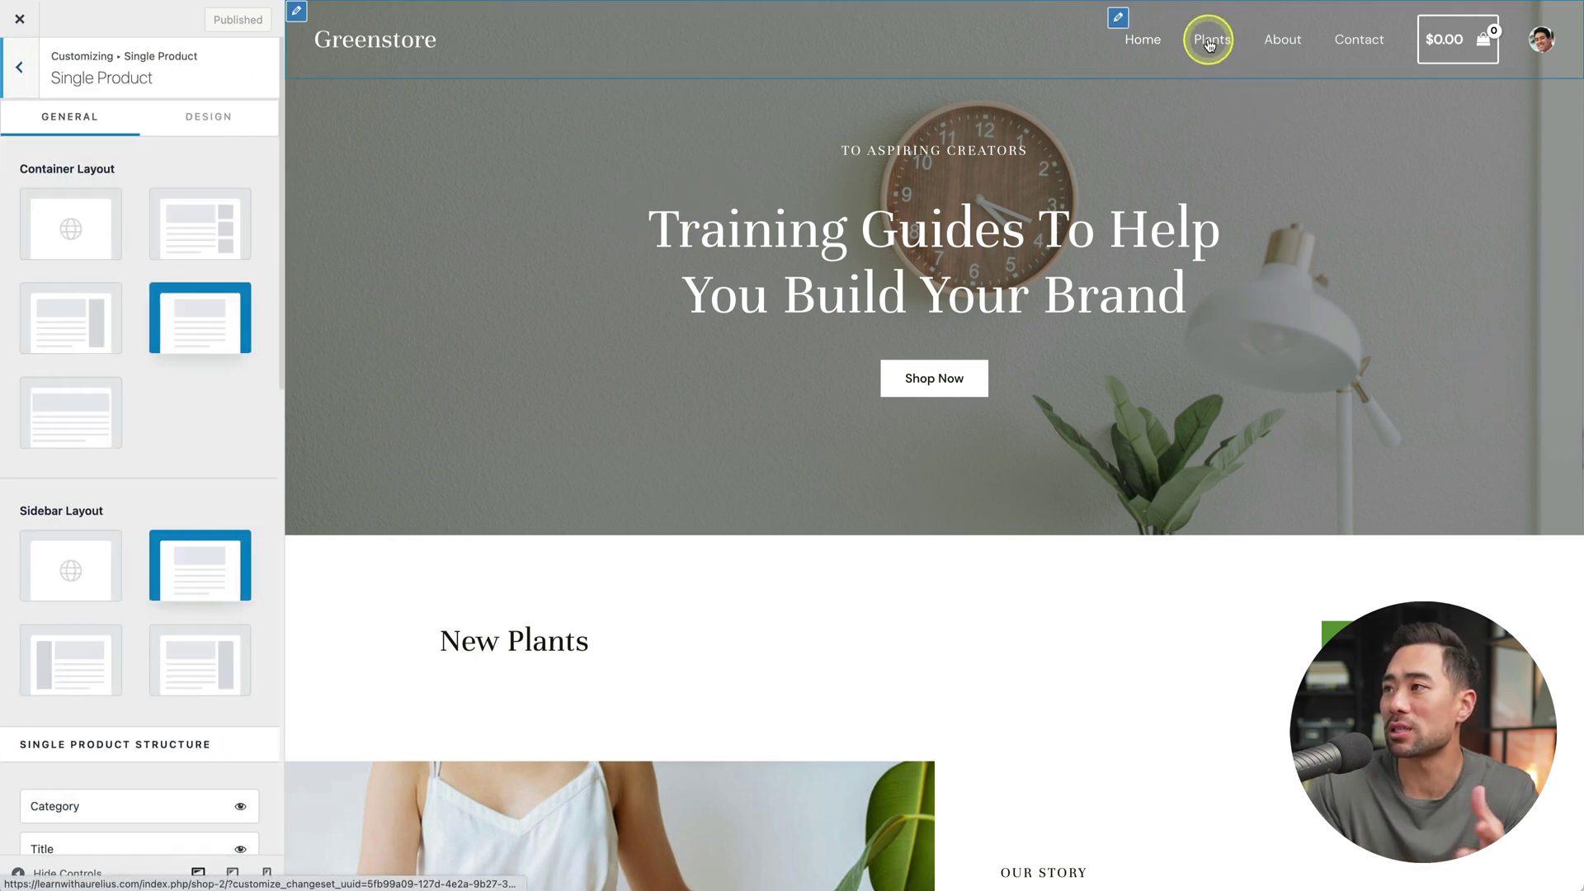
{"action": "left_click", "coordinate": [1209, 45]}
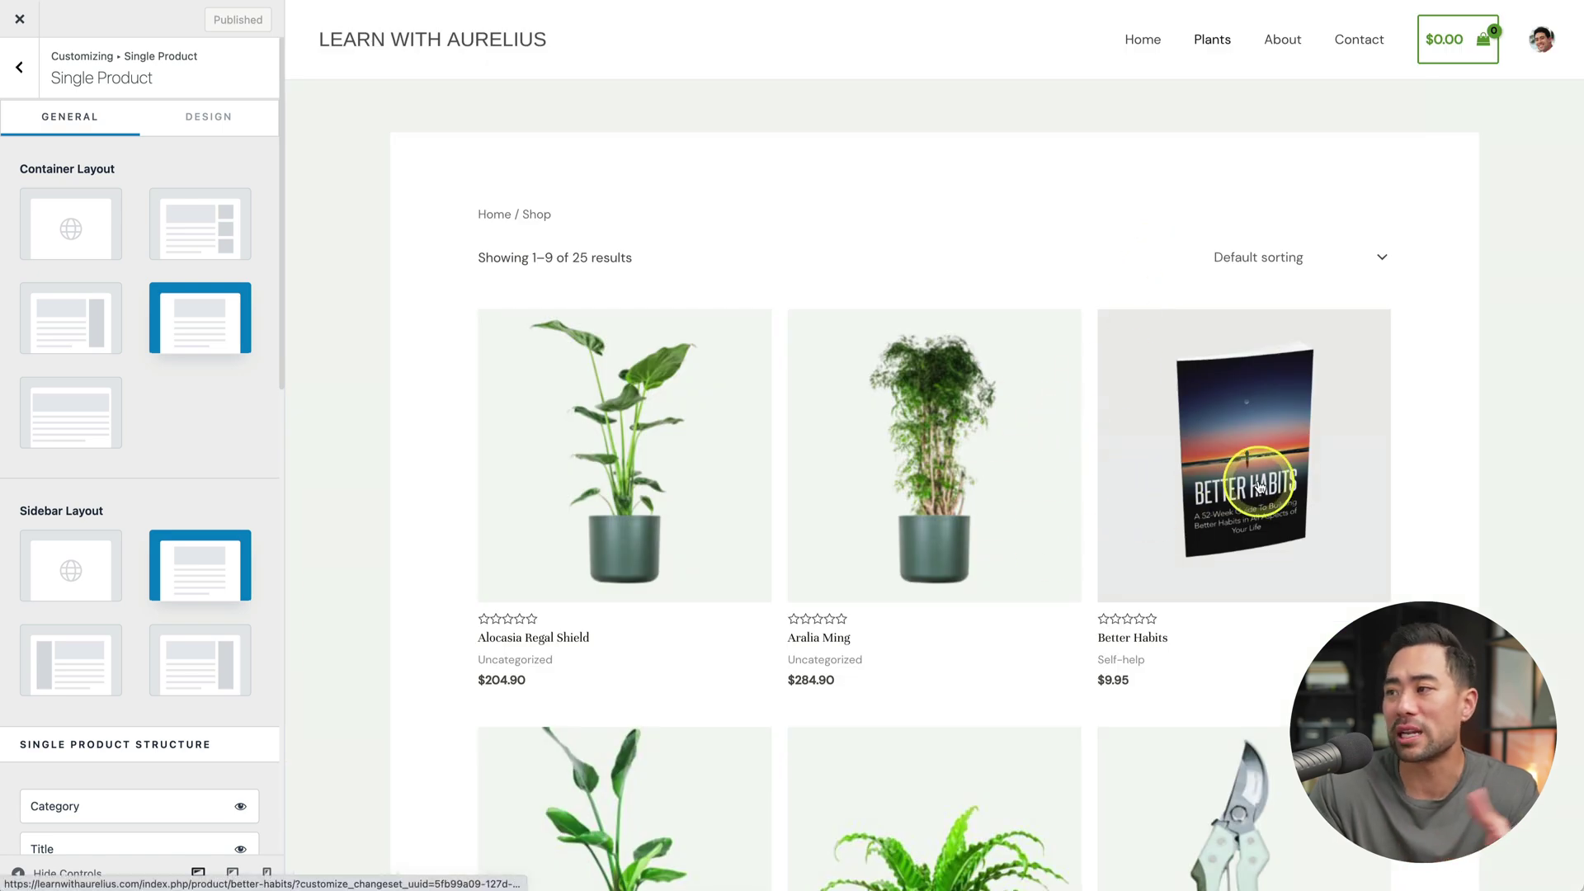
{"action": "left_click", "coordinate": [1259, 485]}
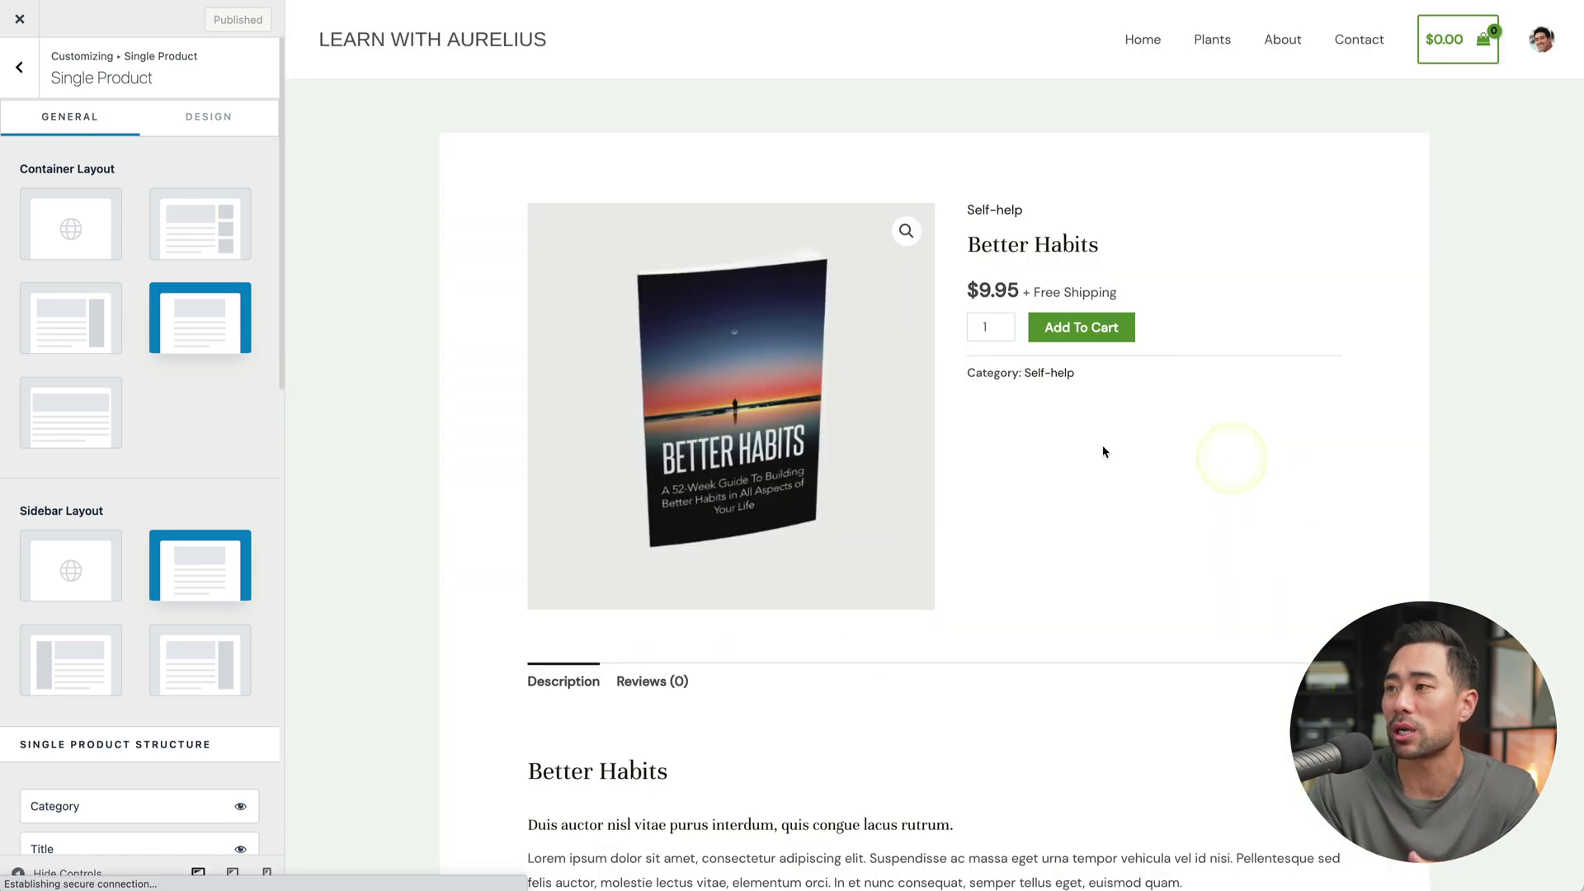
Step: Hide the category label and turn off Enable Shipping Text on single product pages
{"action": "scroll", "coordinate": [139, 639], "scroll_direction": "down", "scroll_amount": 6}
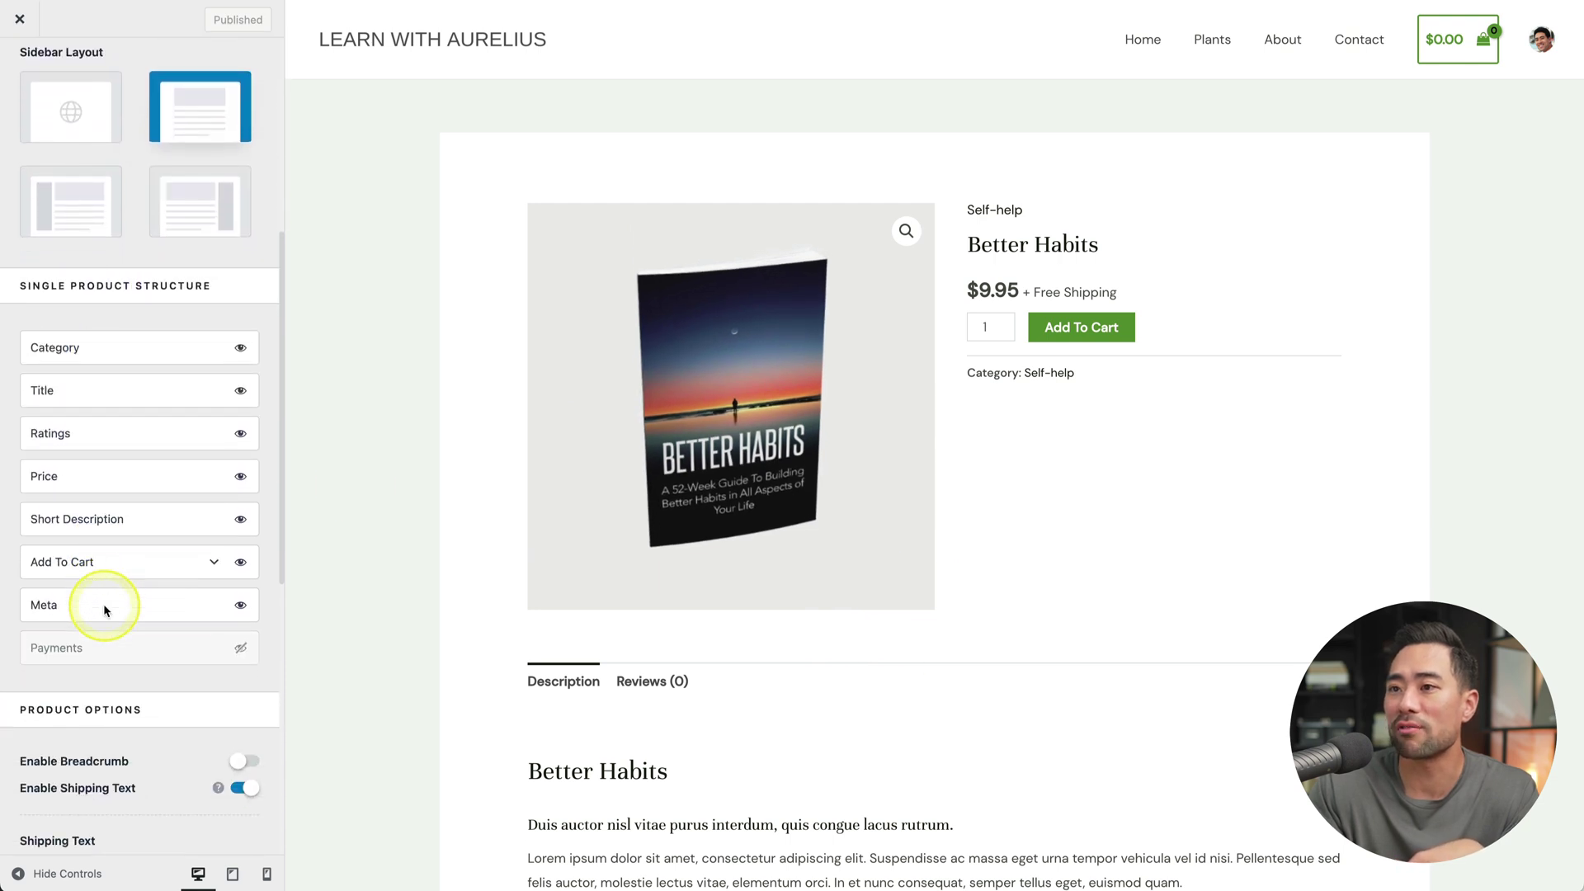
{"action": "scroll", "coordinate": [162, 261], "scroll_direction": "down", "scroll_amount": 2}
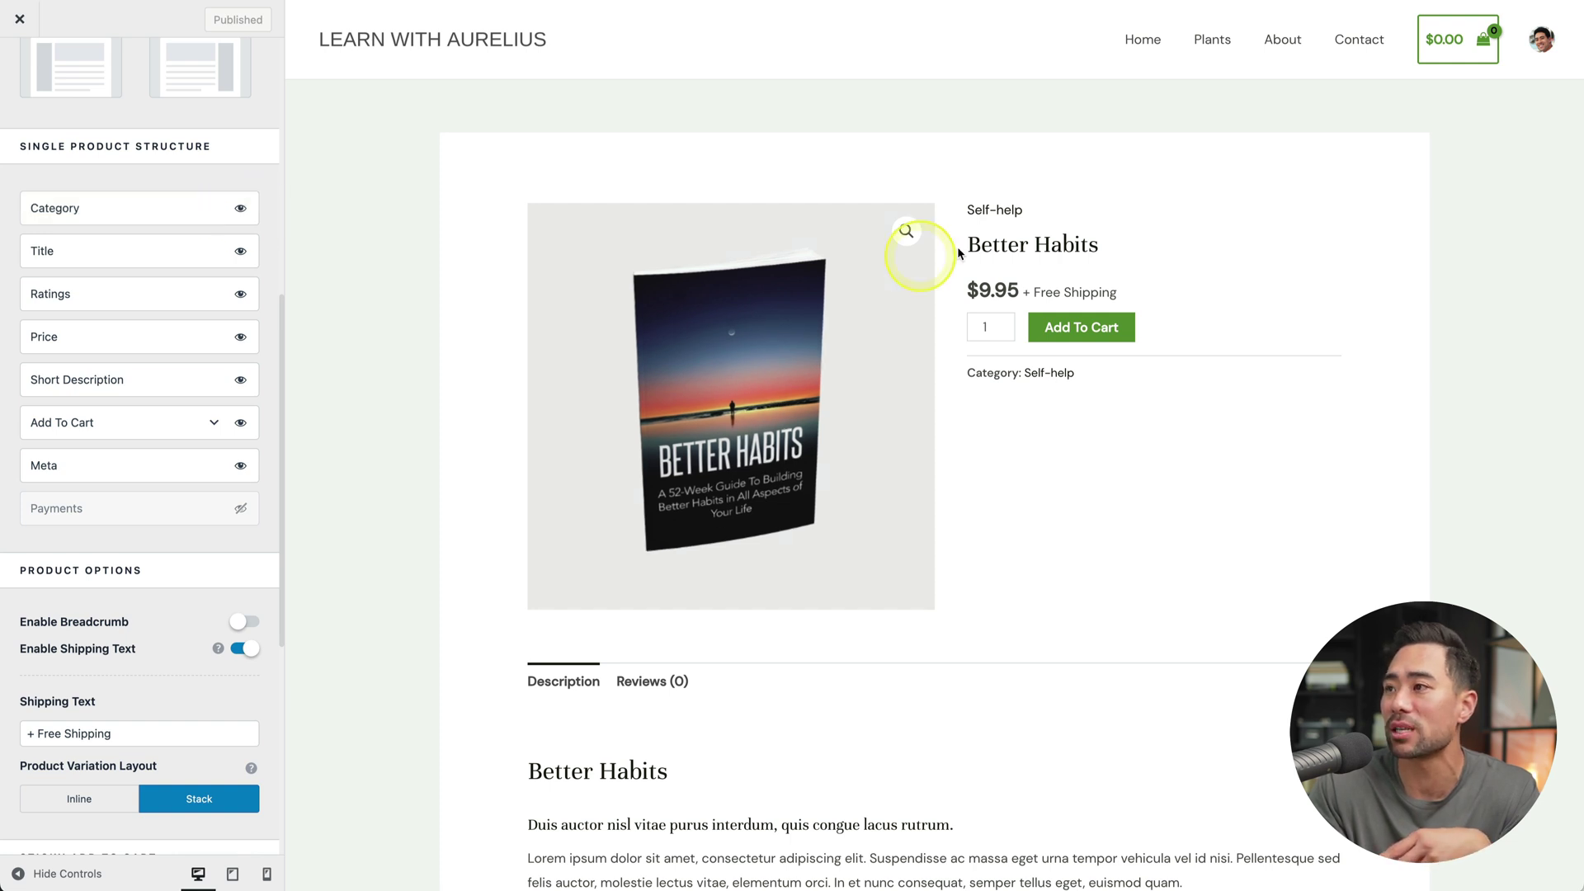
{"action": "left_click", "coordinate": [241, 211]}
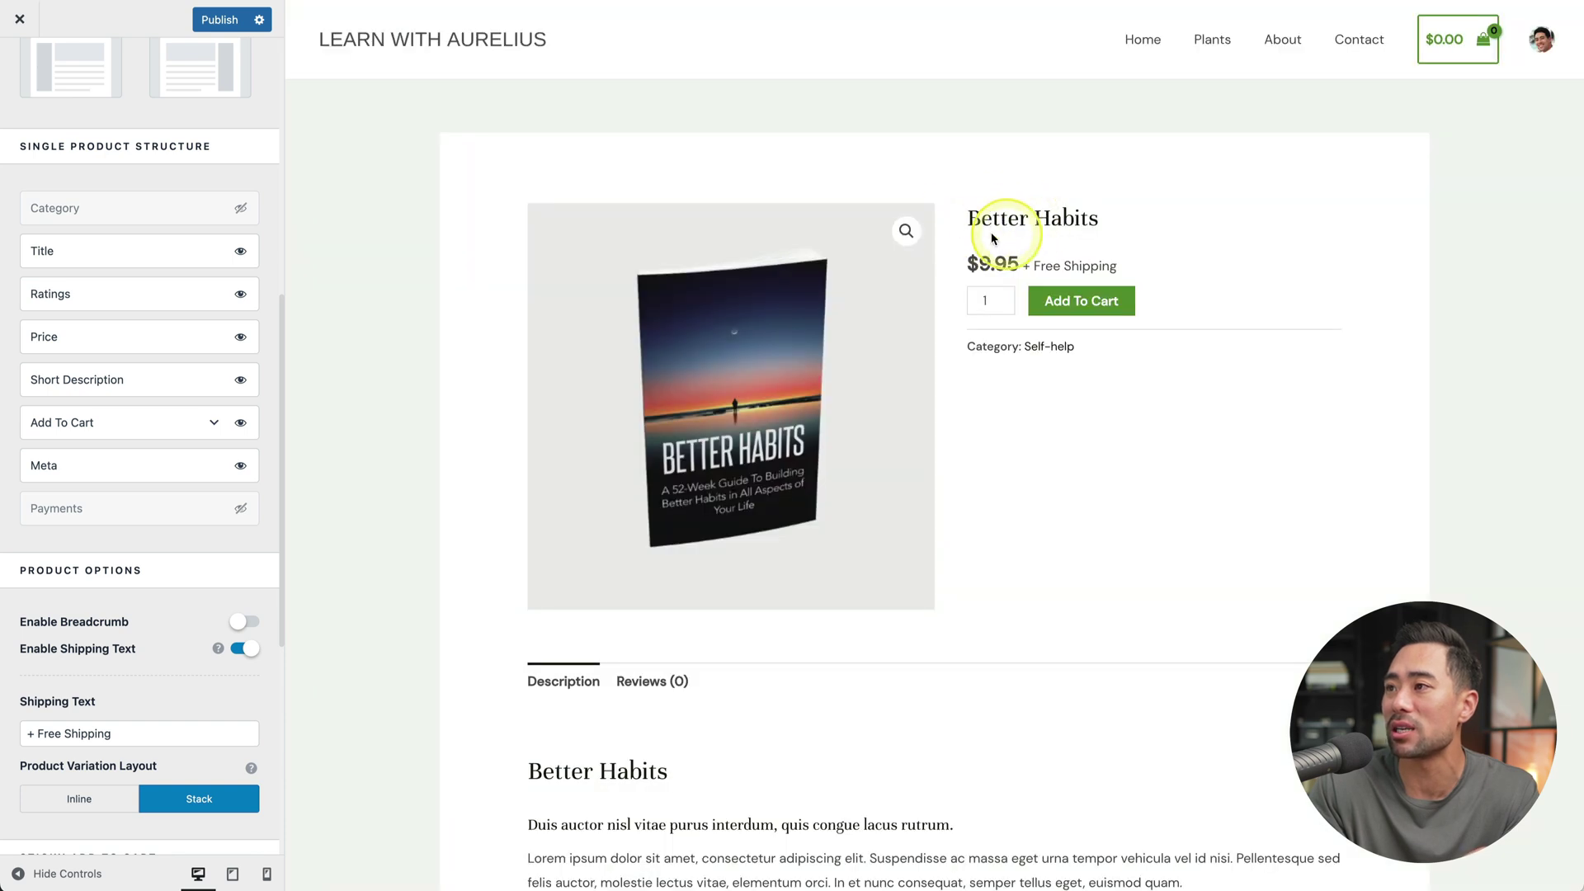
{"action": "scroll", "coordinate": [193, 330], "scroll_direction": "down", "scroll_amount": 1}
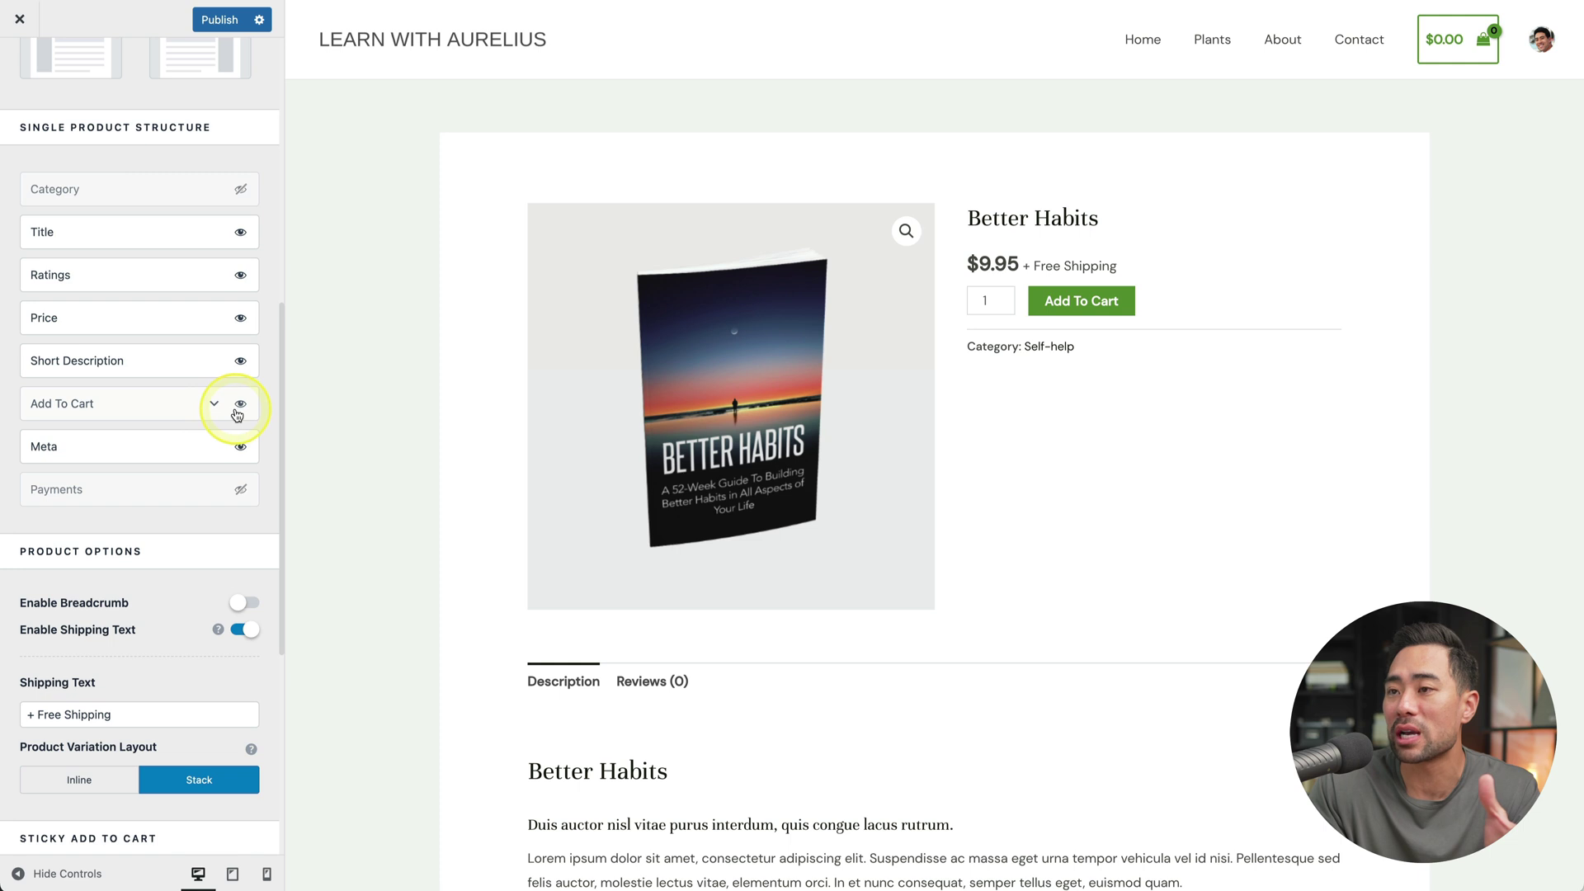
{"action": "scroll", "coordinate": [207, 425], "scroll_direction": "down", "scroll_amount": 5}
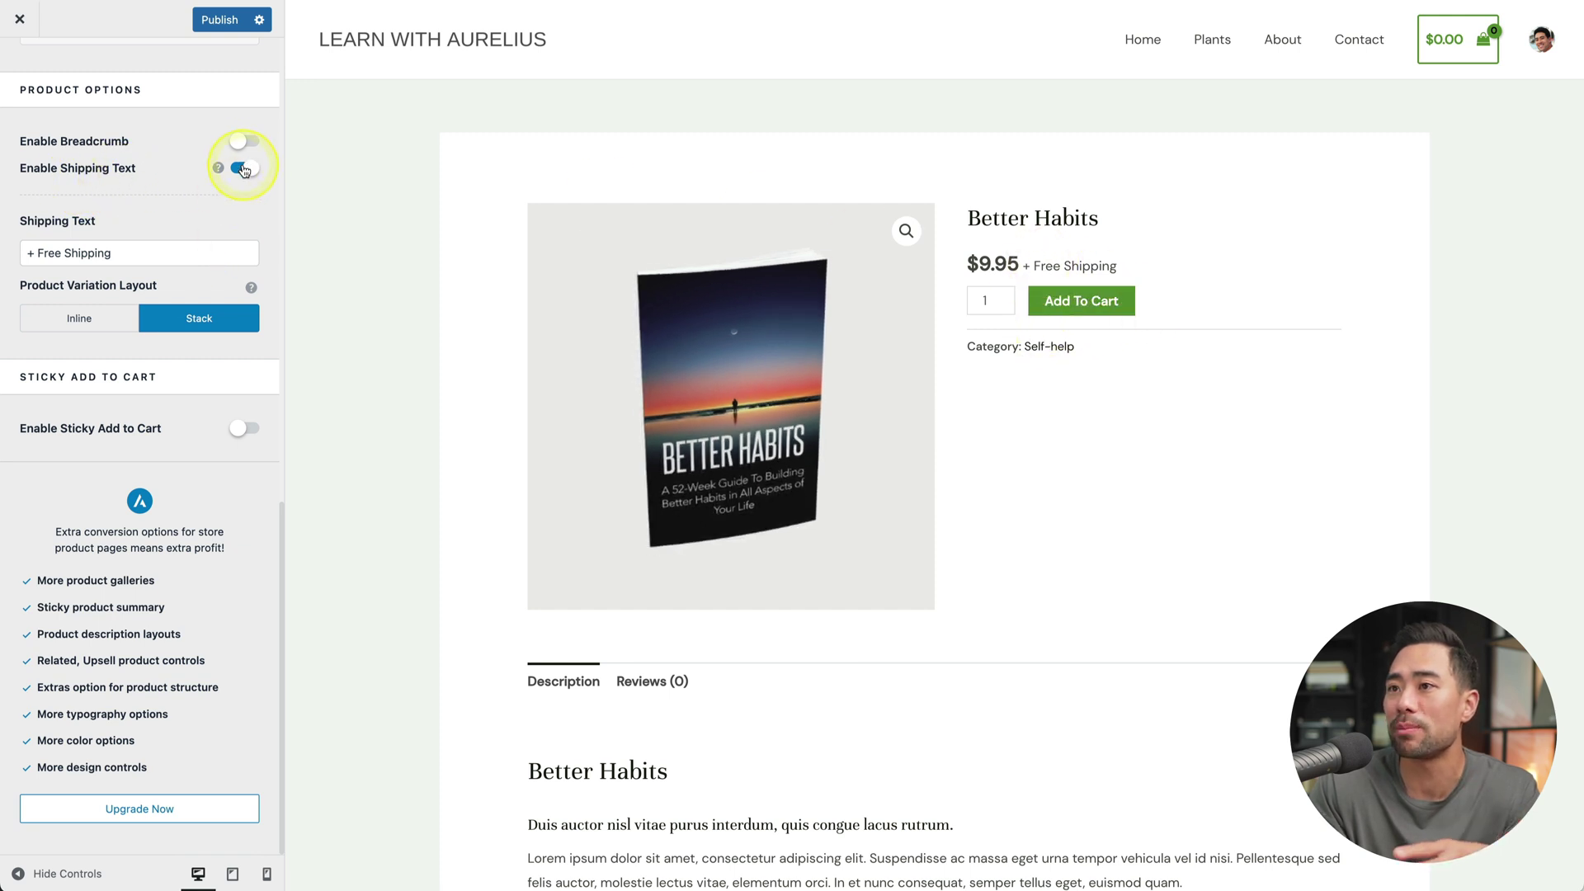
{"action": "left_click", "coordinate": [243, 169]}
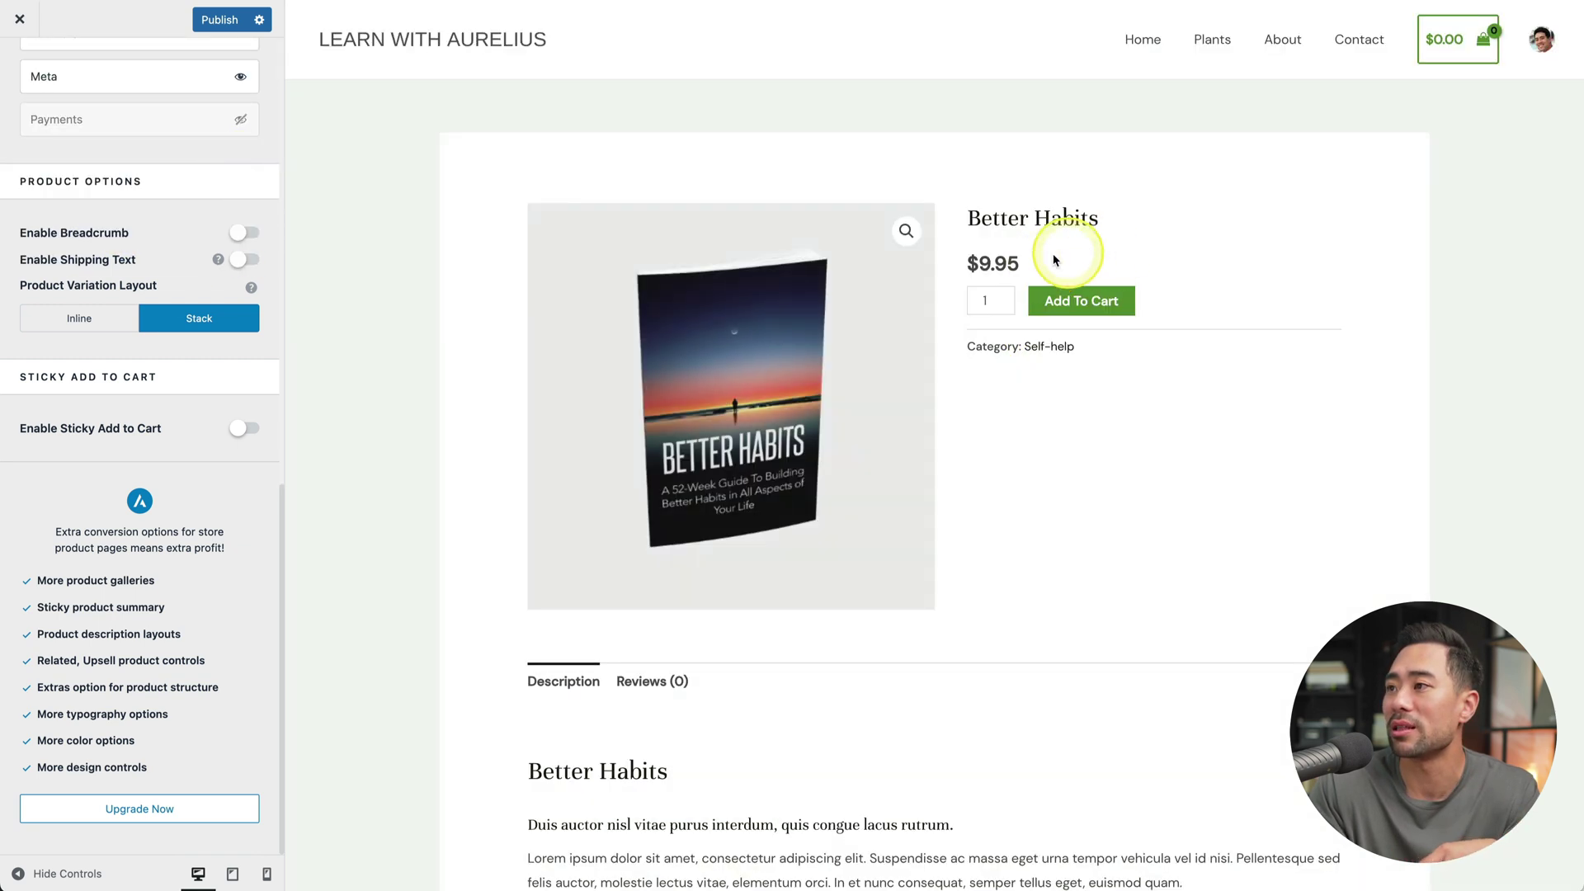
{"action": "scroll", "coordinate": [151, 400], "scroll_direction": "up", "scroll_amount": 3}
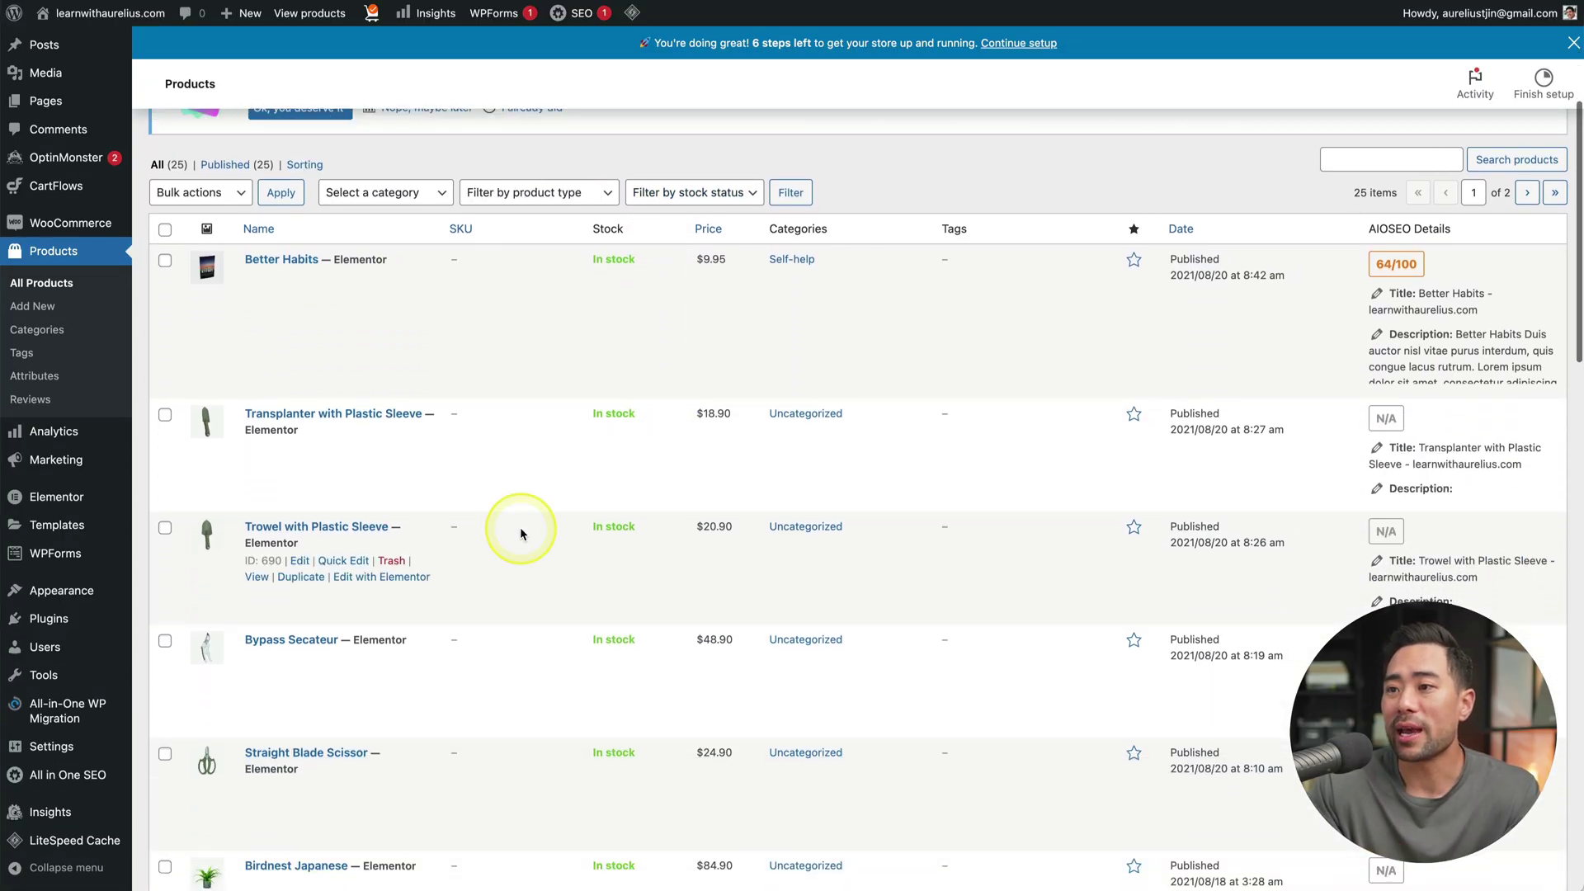
Step: Open the WooCommerce Payments tab showing Stripe, Alipay, iDEAL and Klarna, all disabled
{"action": "scroll", "coordinate": [521, 534], "scroll_direction": "down", "scroll_amount": 10}
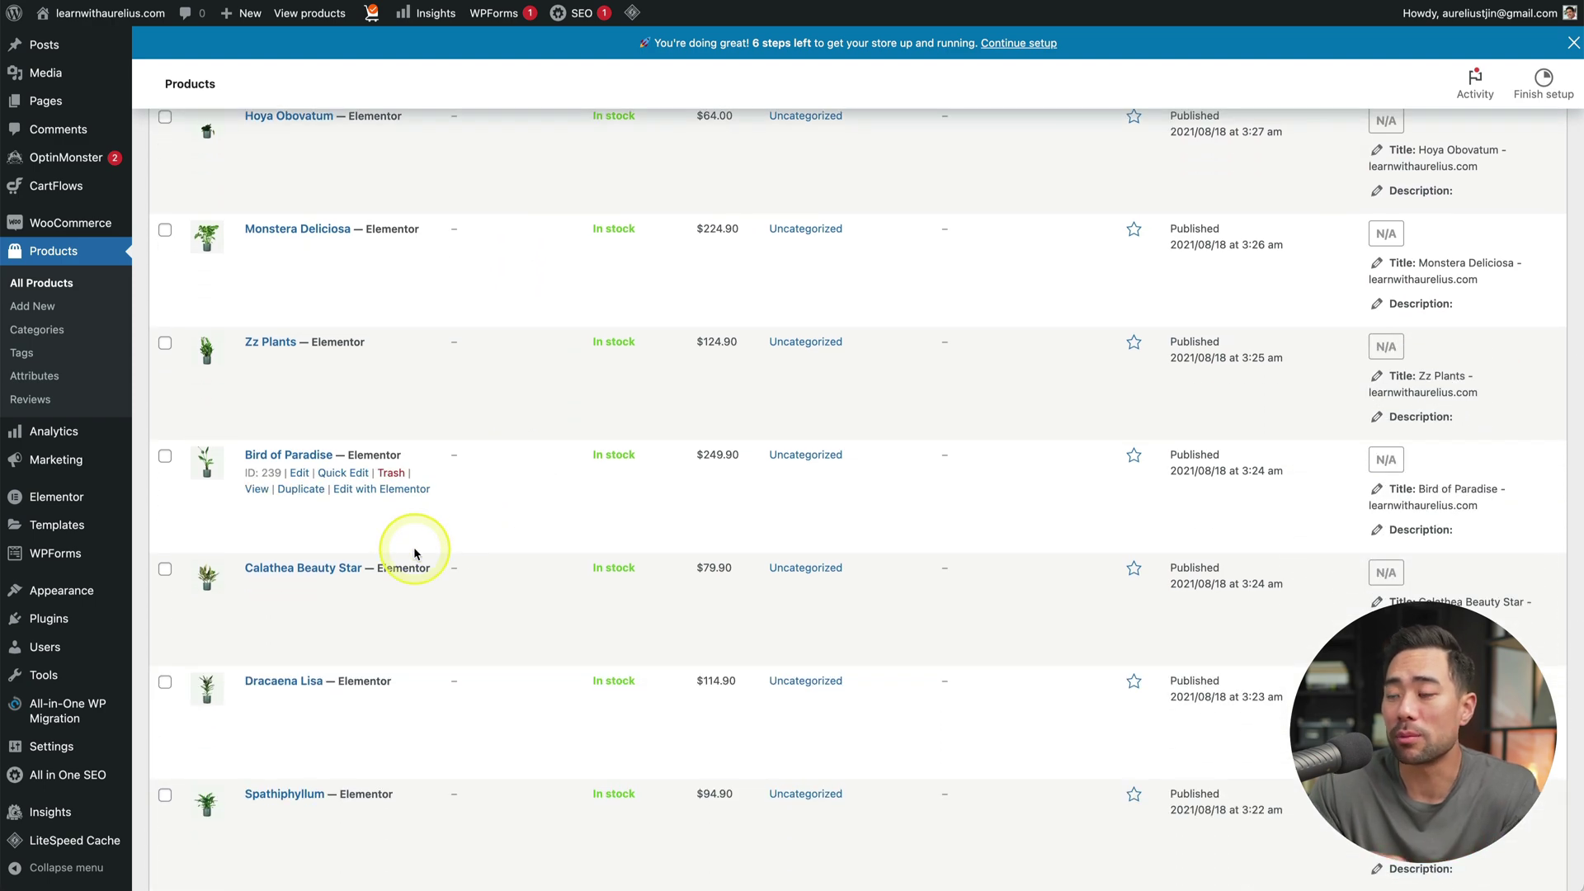
{"action": "scroll", "coordinate": [414, 552], "scroll_direction": "down", "scroll_amount": 10}
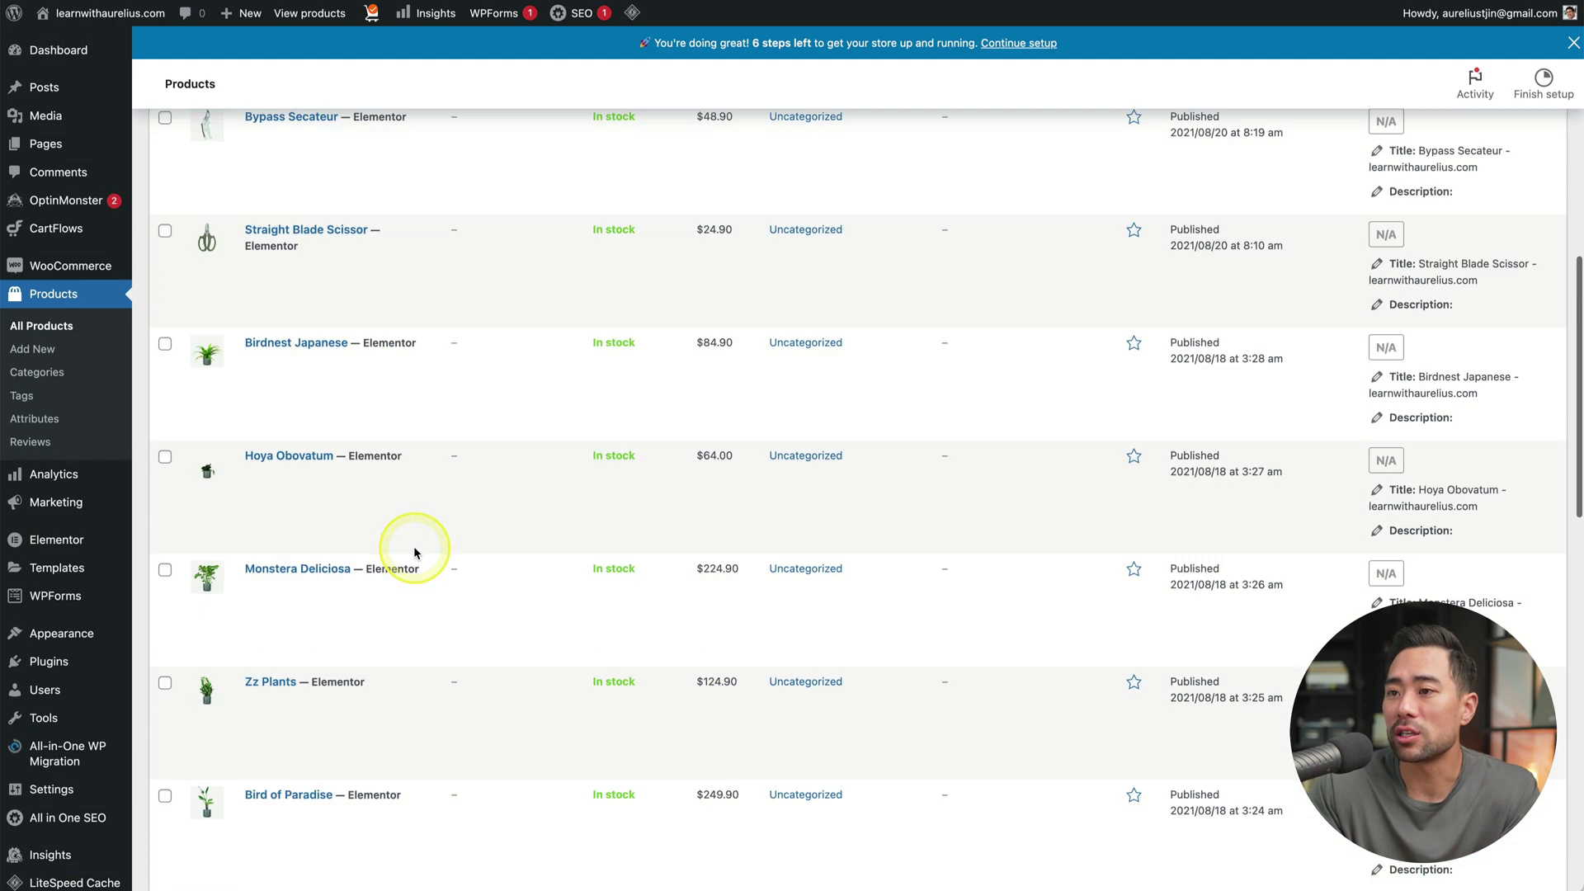
{"action": "scroll", "coordinate": [415, 553], "scroll_direction": "up", "scroll_amount": 10}
{"action": "scroll", "coordinate": [414, 554], "scroll_direction": "down", "scroll_amount": 3}
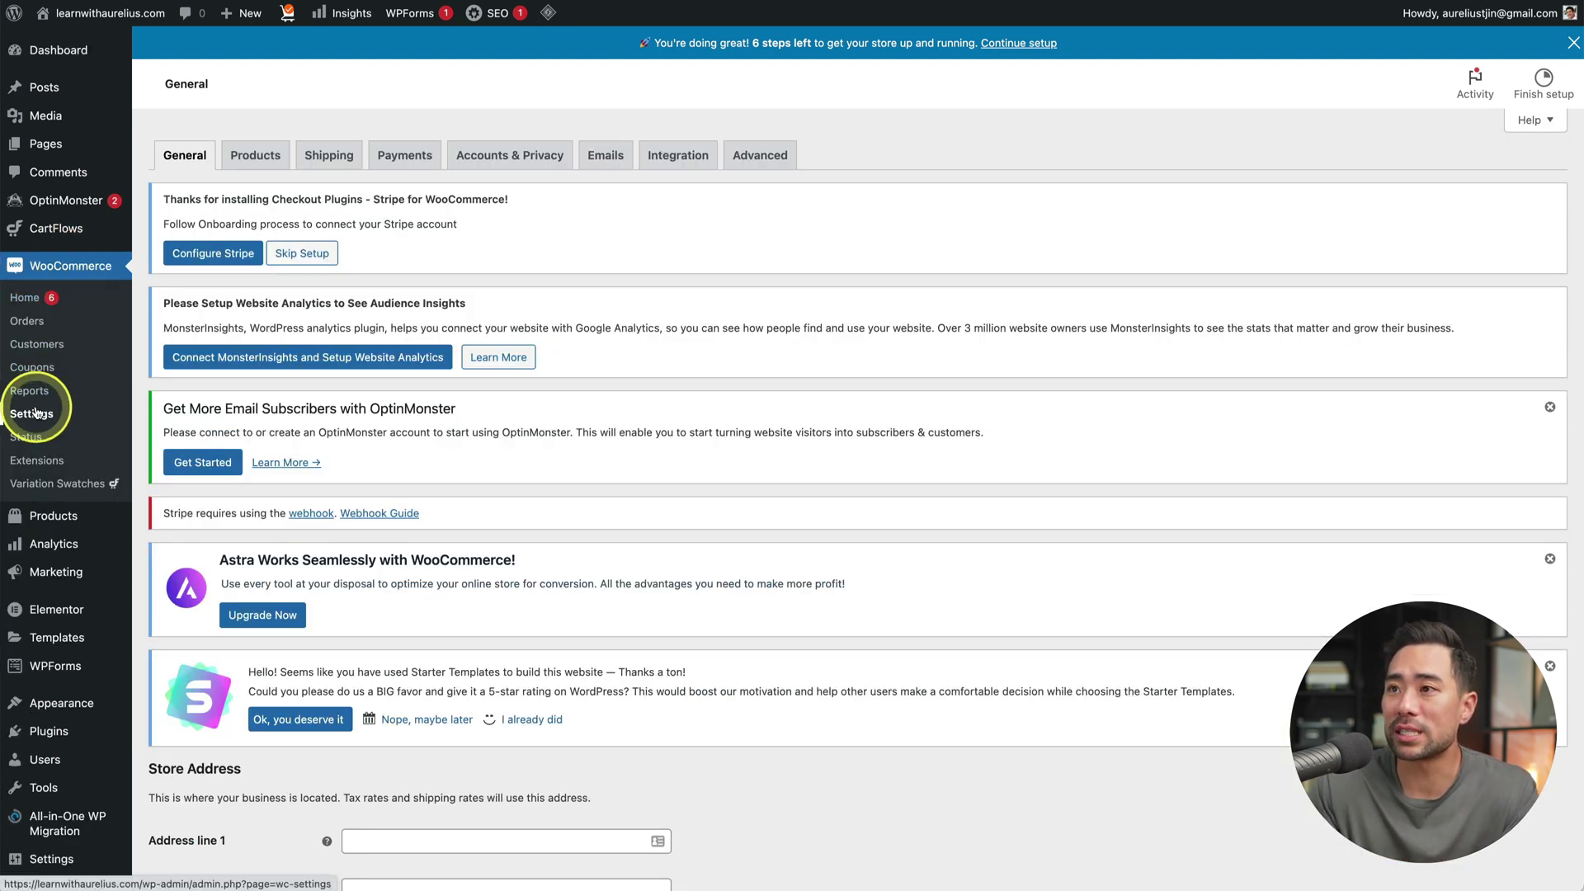
{"action": "left_click", "coordinate": [412, 168]}
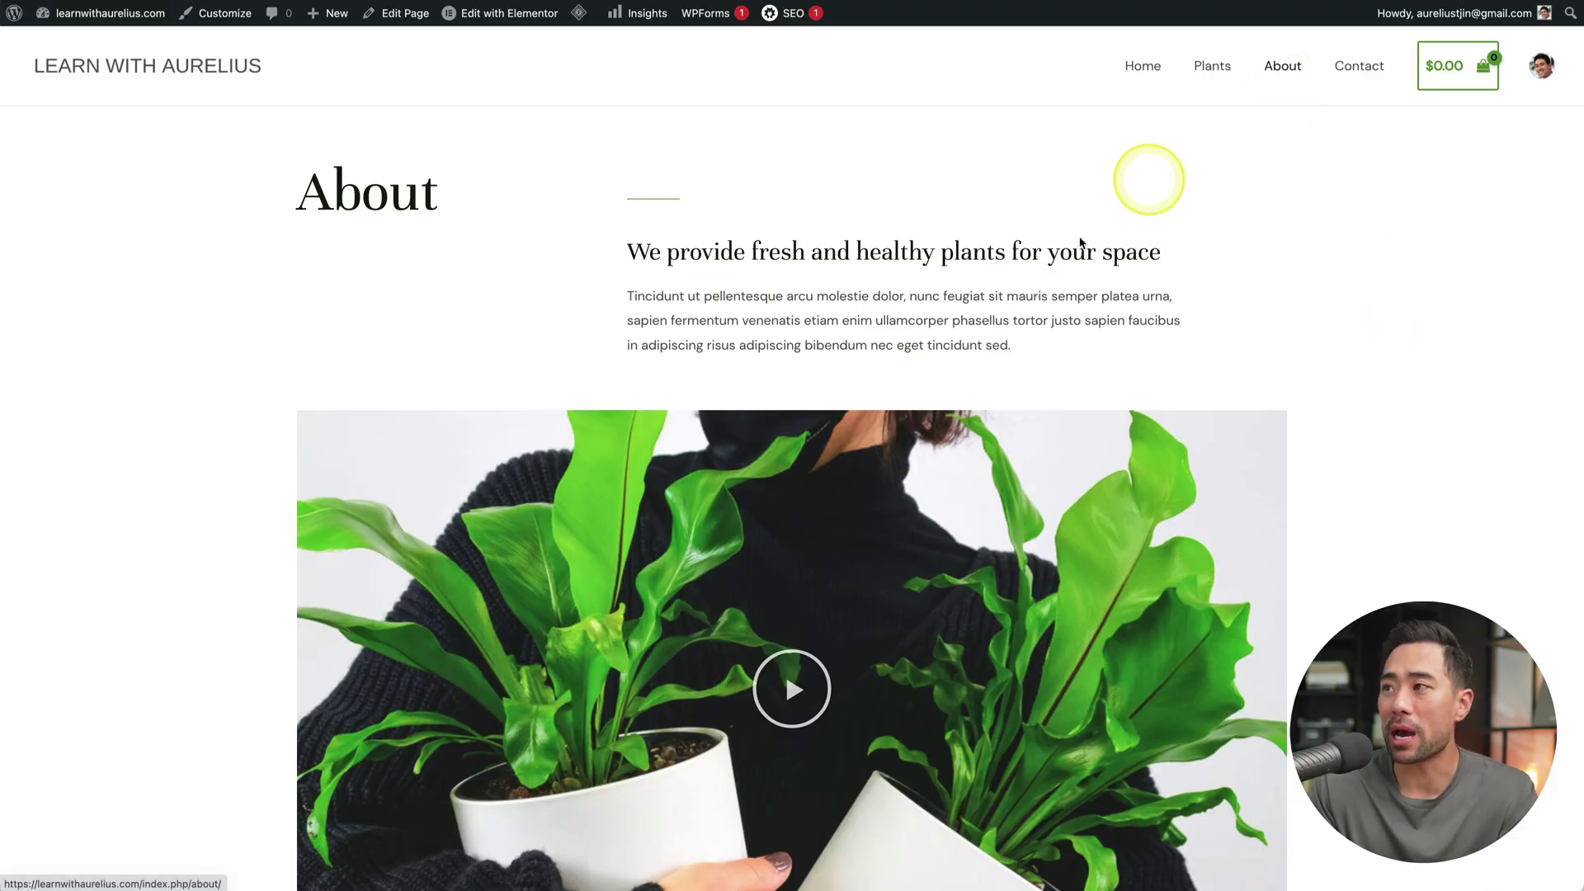
Step: Check the About page's heading and intro paragraph text in Elementor
{"action": "scroll", "coordinate": [1014, 320], "scroll_direction": "down", "scroll_amount": 1}
{"action": "scroll", "coordinate": [1014, 320], "scroll_direction": "up", "scroll_amount": 1}
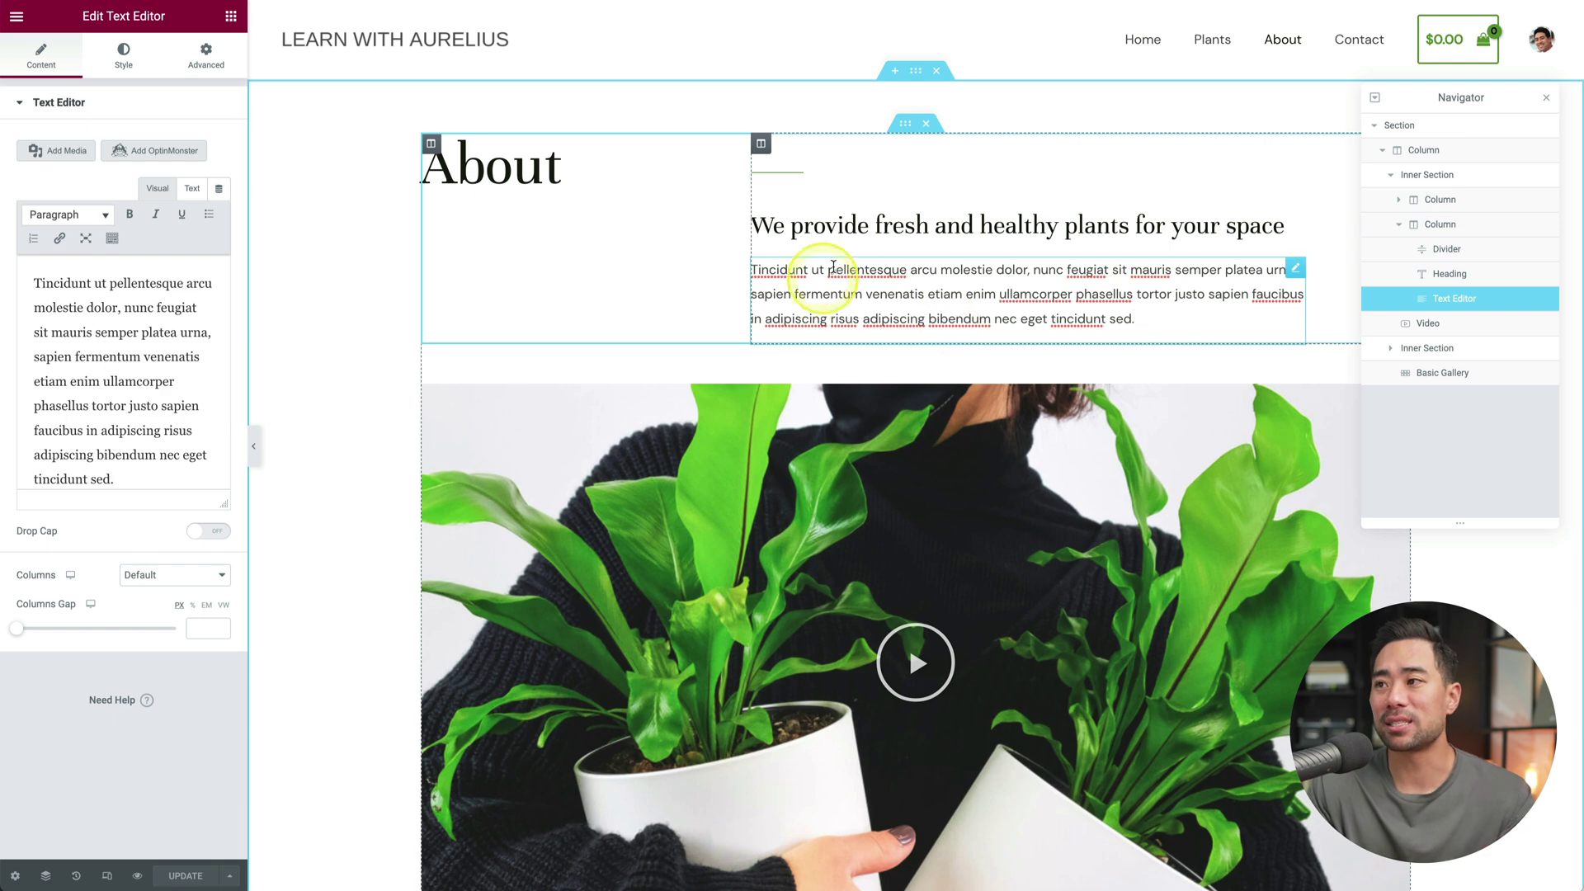
{"action": "left_click", "coordinate": [884, 221]}
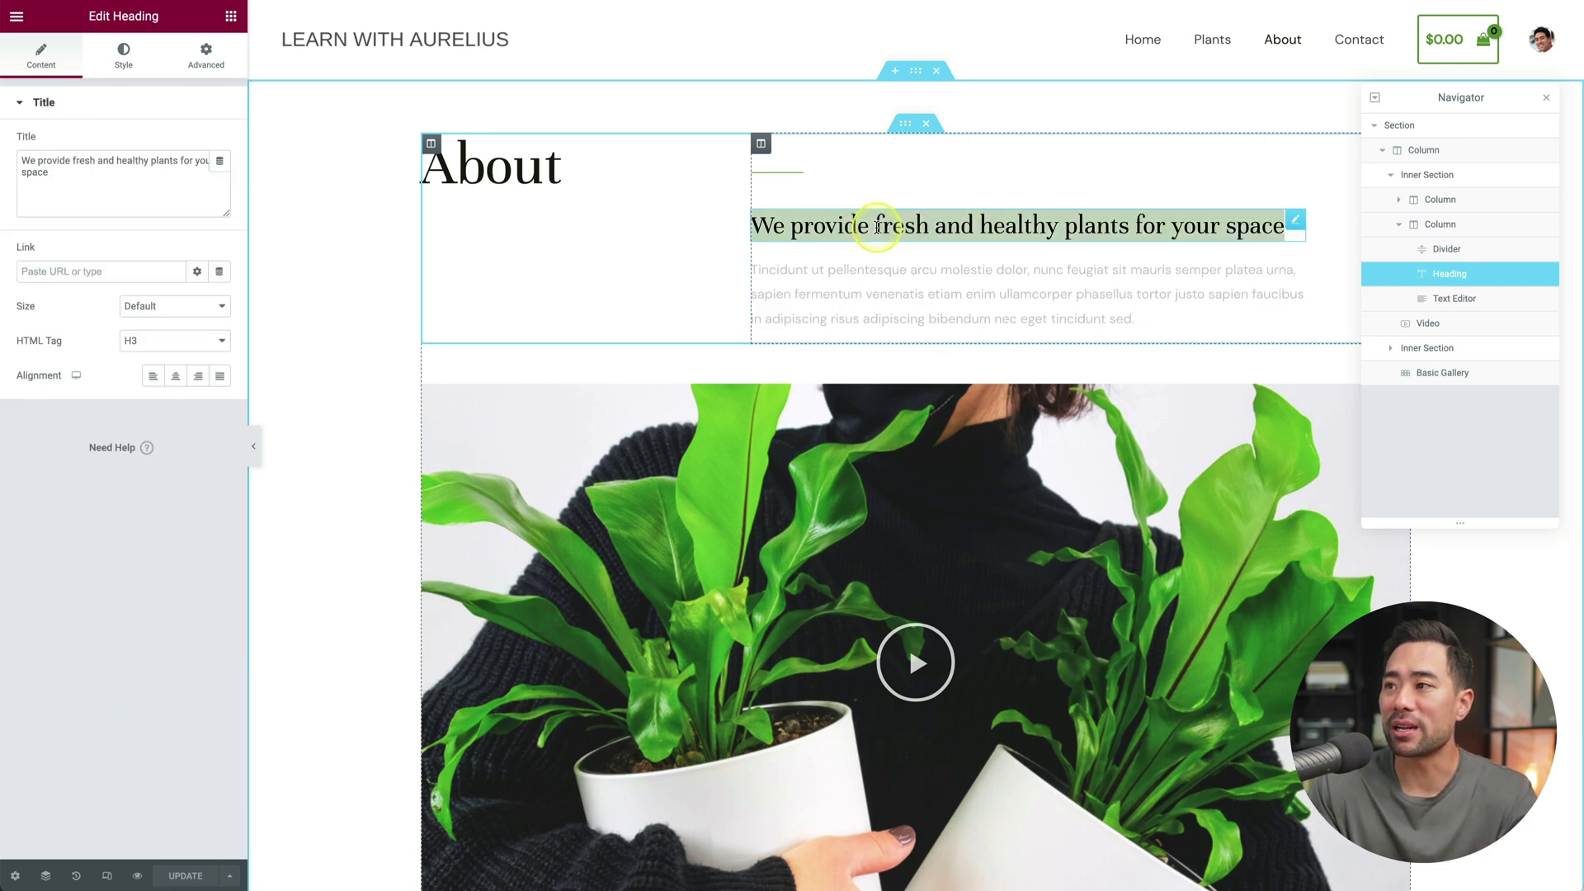
{"action": "left_click", "coordinate": [877, 275]}
{"action": "triple_click", "coordinate": [877, 275]}
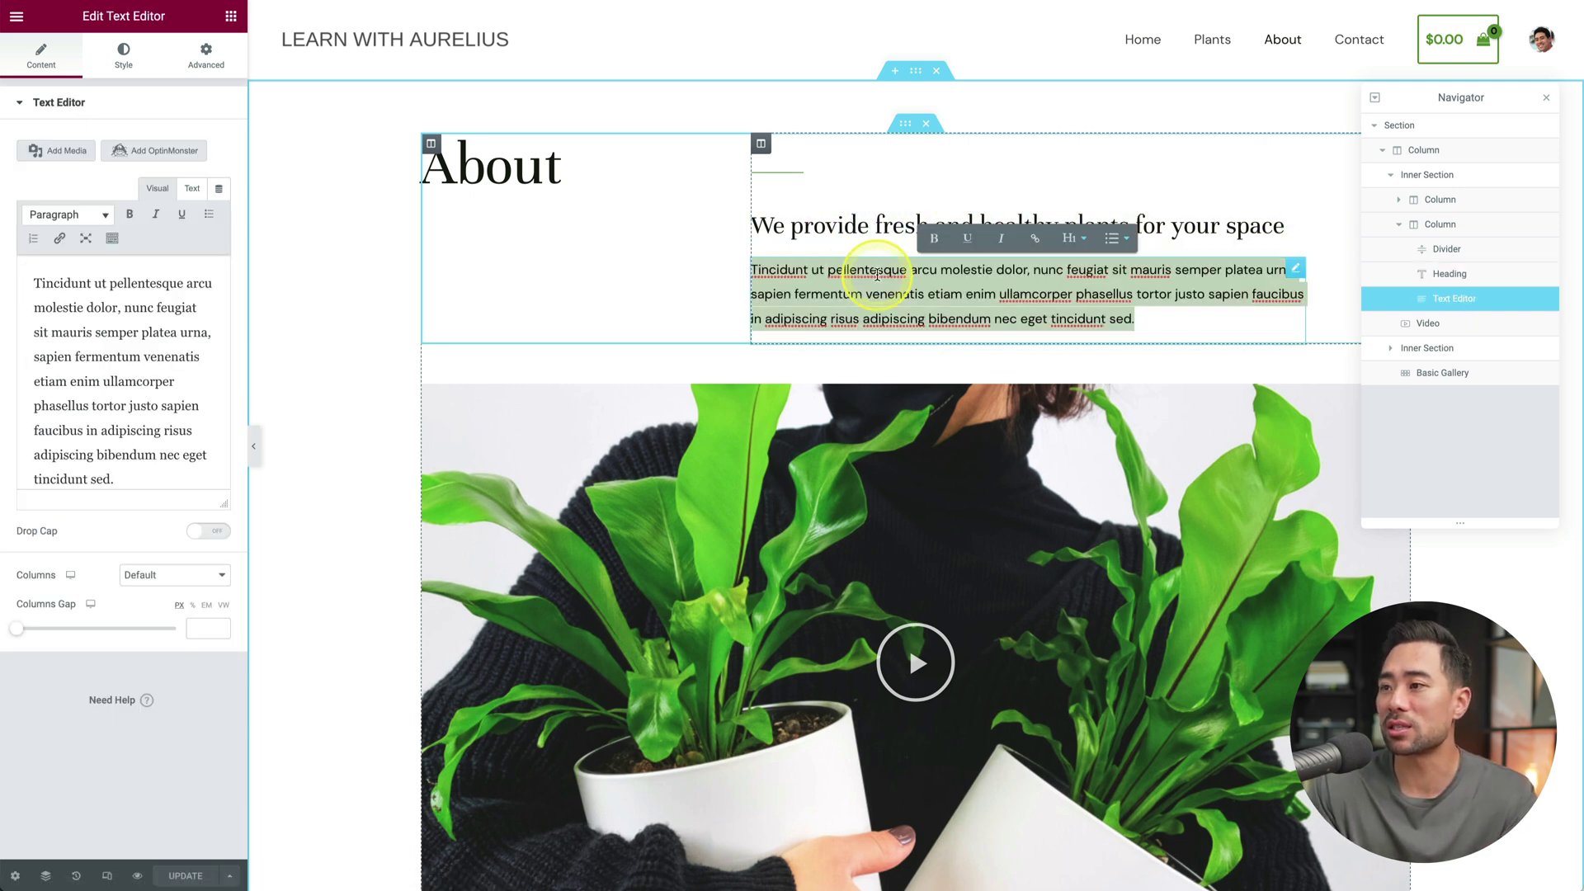
Step: Hide the video on the About page
{"action": "scroll", "coordinate": [895, 417], "scroll_direction": "down", "scroll_amount": 3}
{"action": "left_click", "coordinate": [1018, 590]}
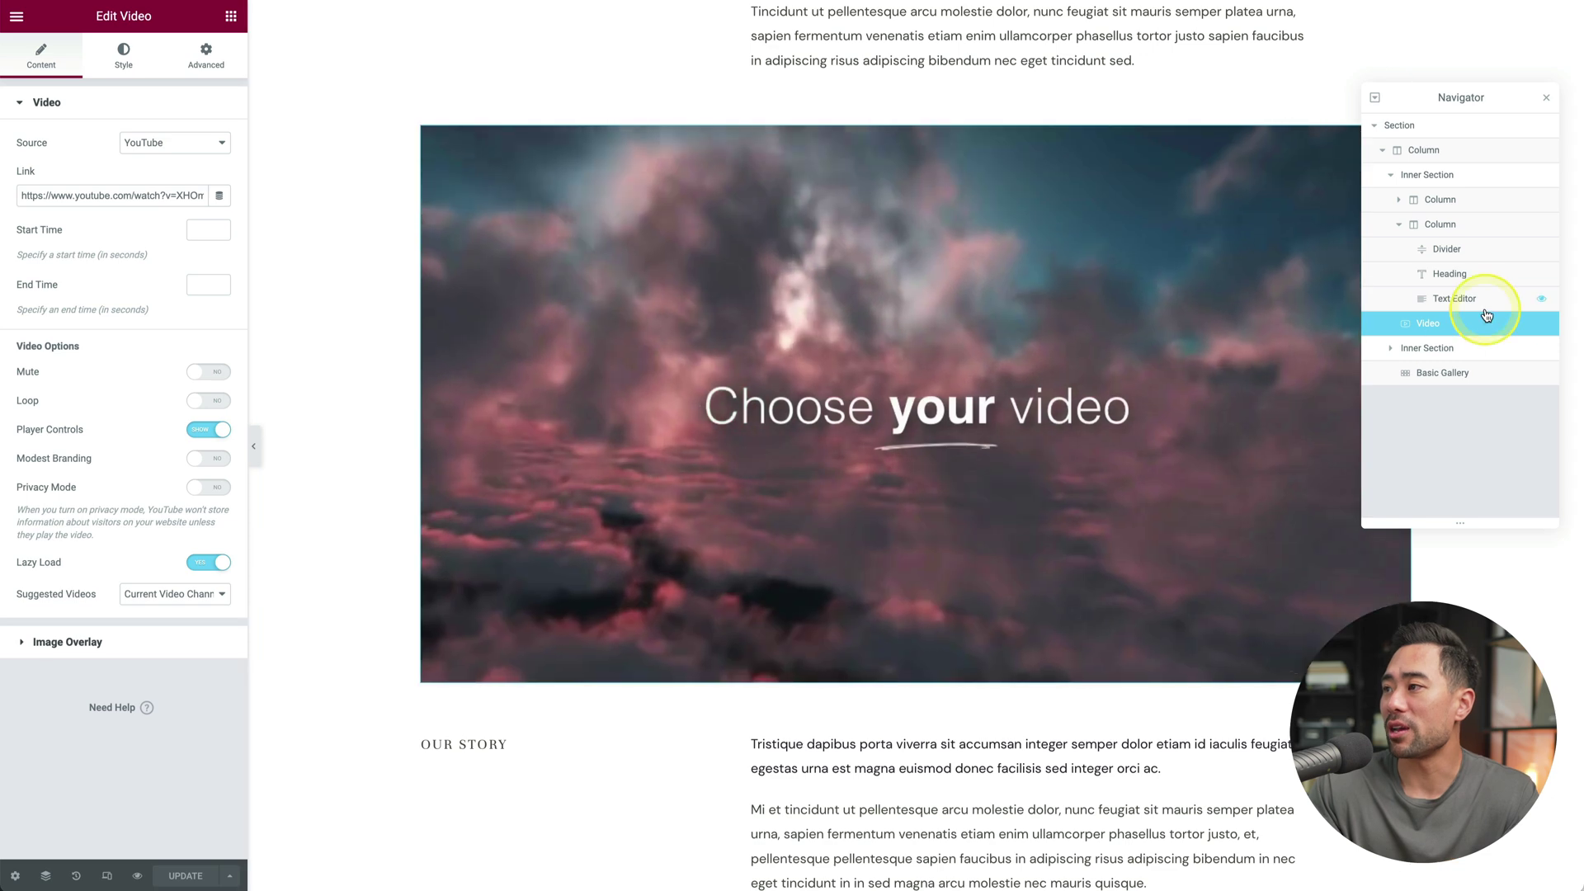
{"action": "left_click", "coordinate": [1541, 323]}
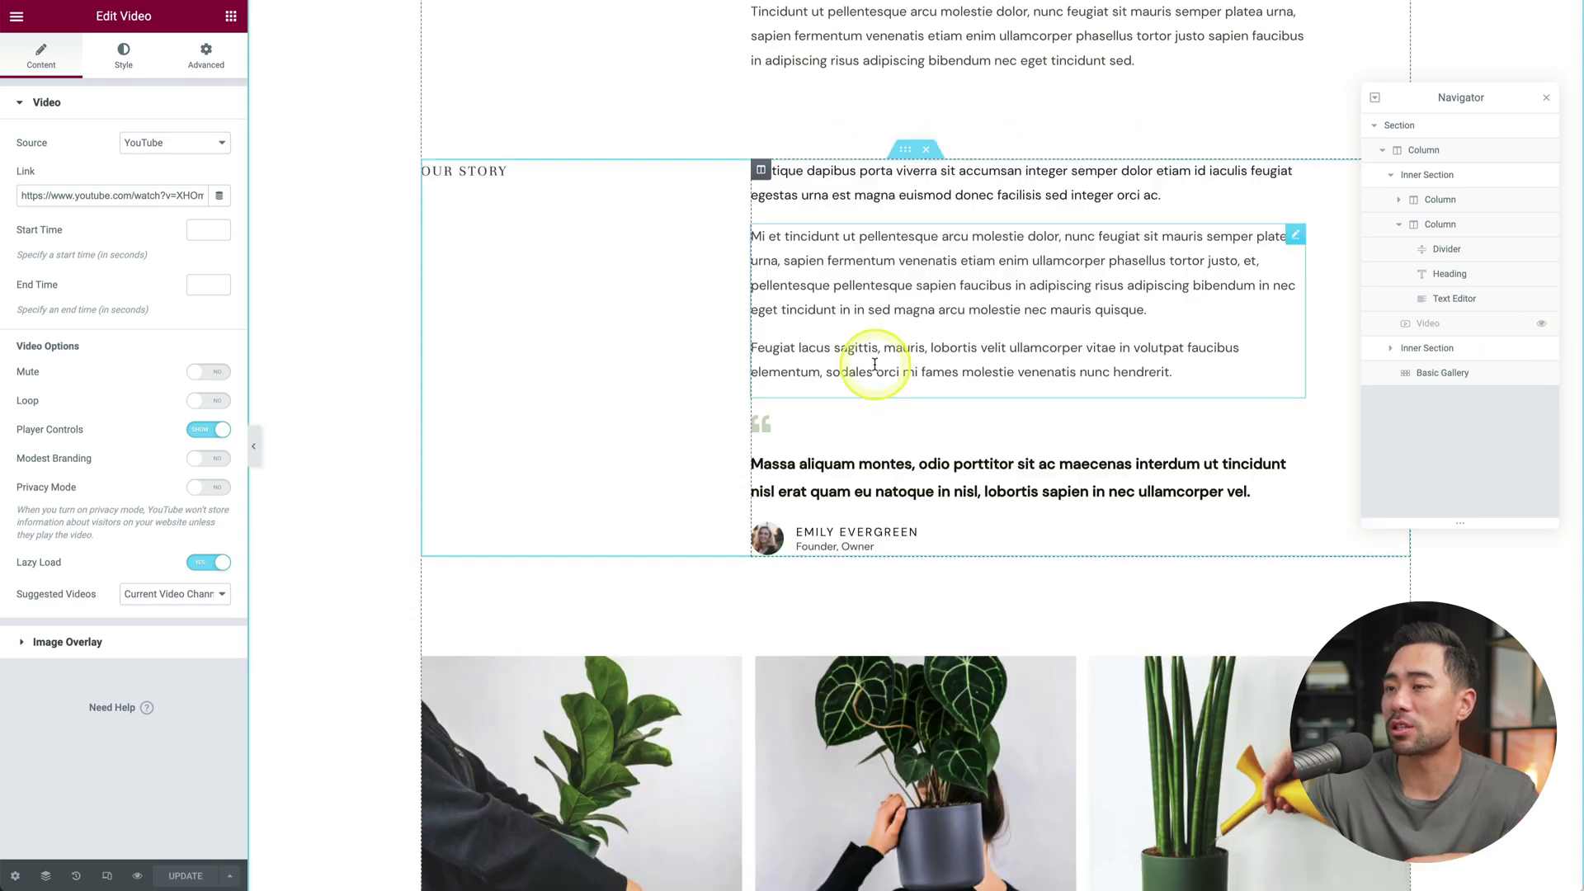
{"action": "scroll", "coordinate": [767, 334], "scroll_direction": "up", "scroll_amount": 1}
{"action": "scroll", "coordinate": [1078, 406], "scroll_direction": "down", "scroll_amount": 6}
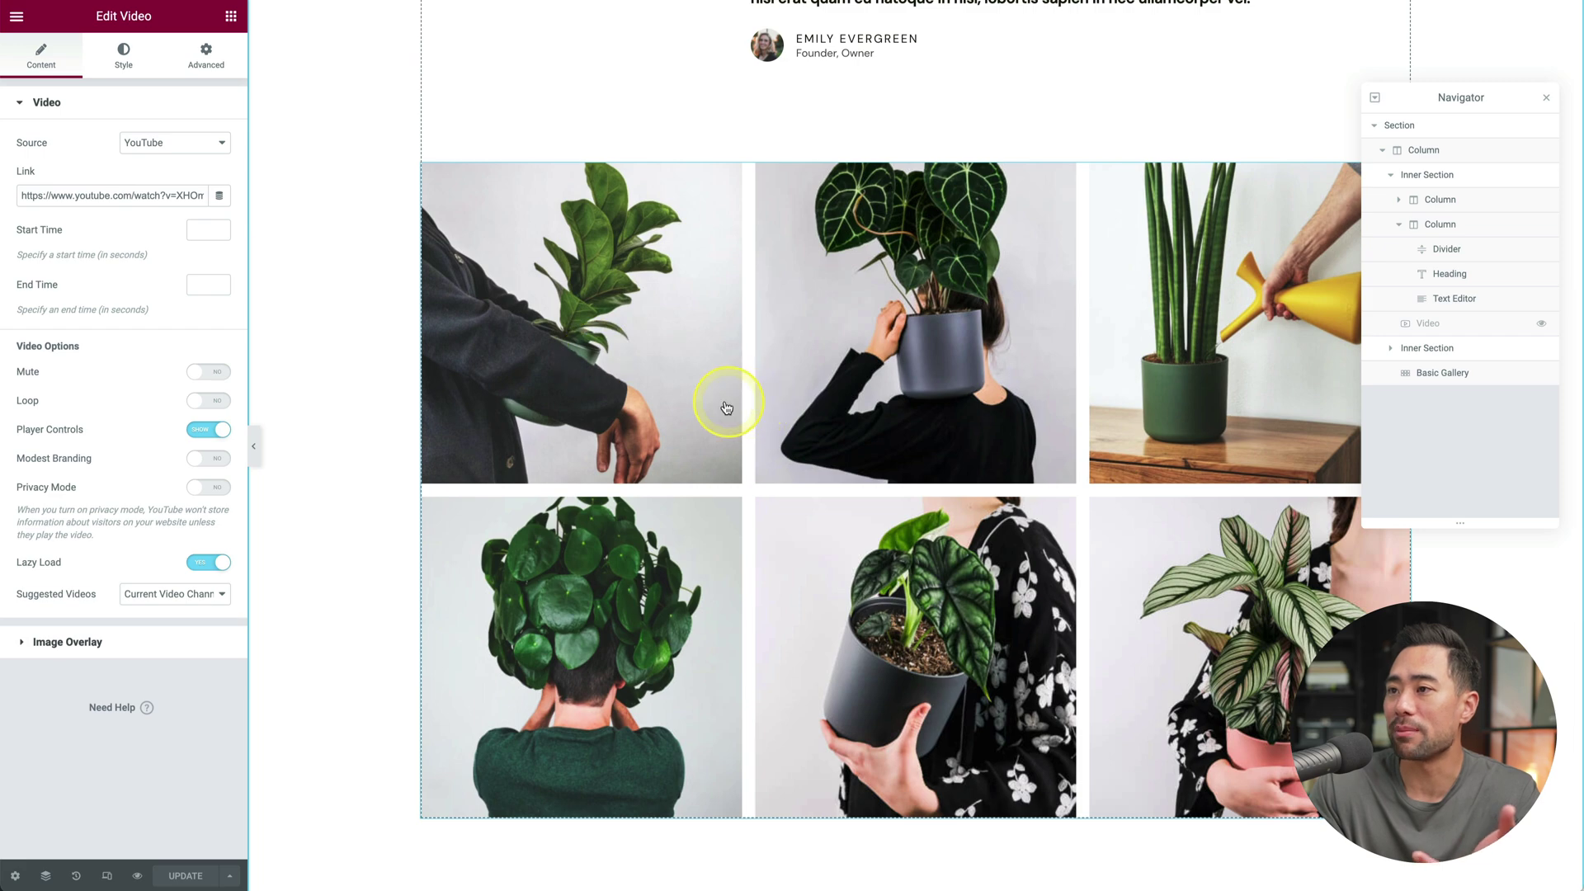
Step: Delete the plant image gallery from the About page
{"action": "left_click", "coordinate": [727, 408]}
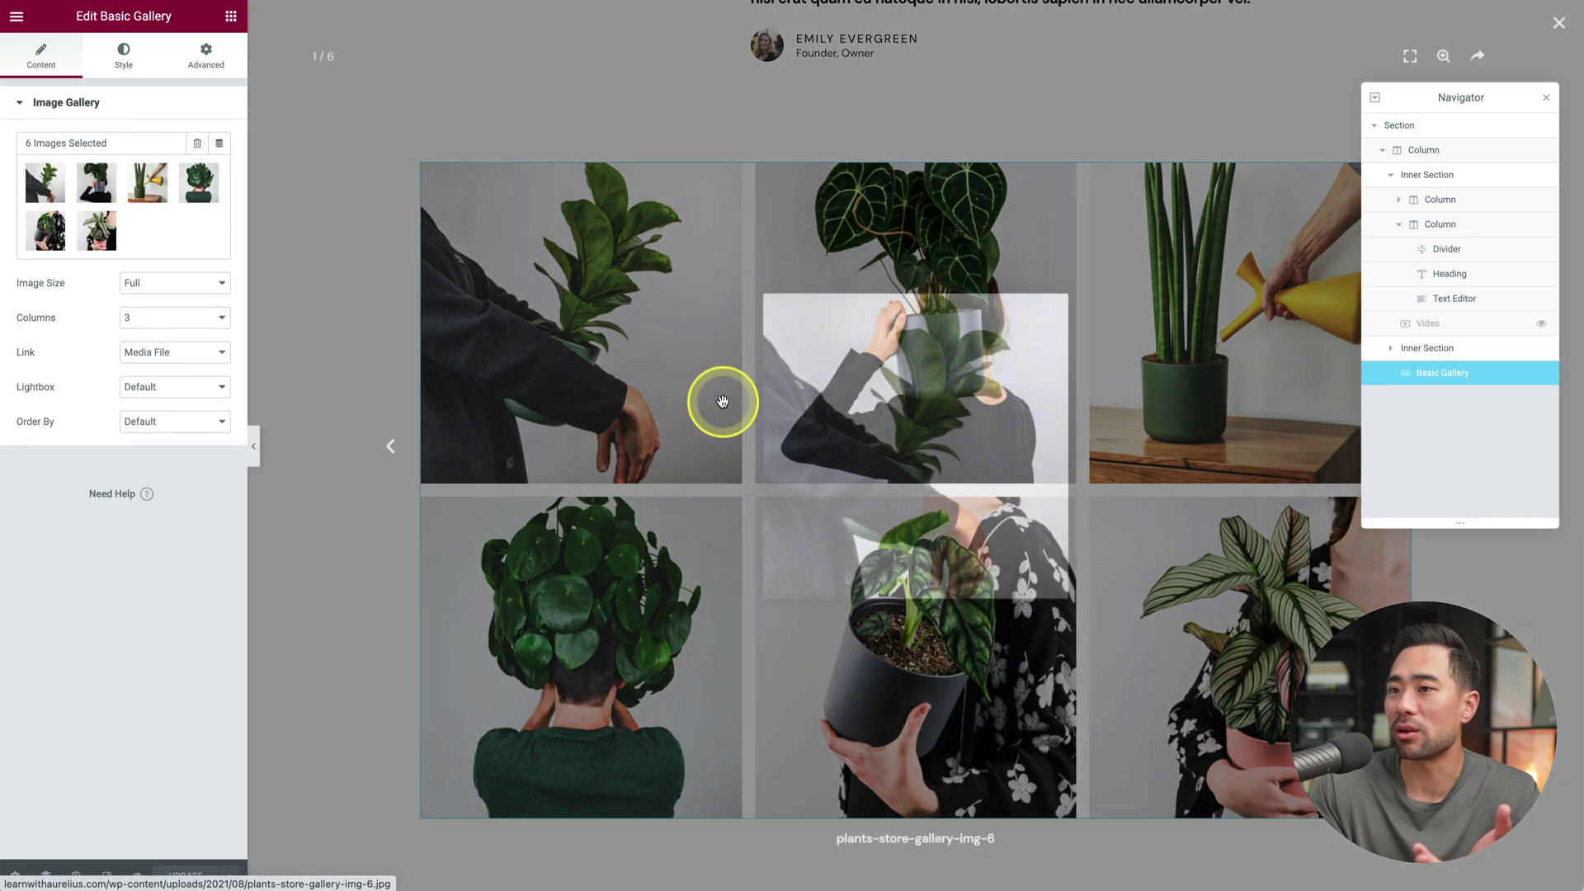
{"action": "left_click", "coordinate": [552, 105]}
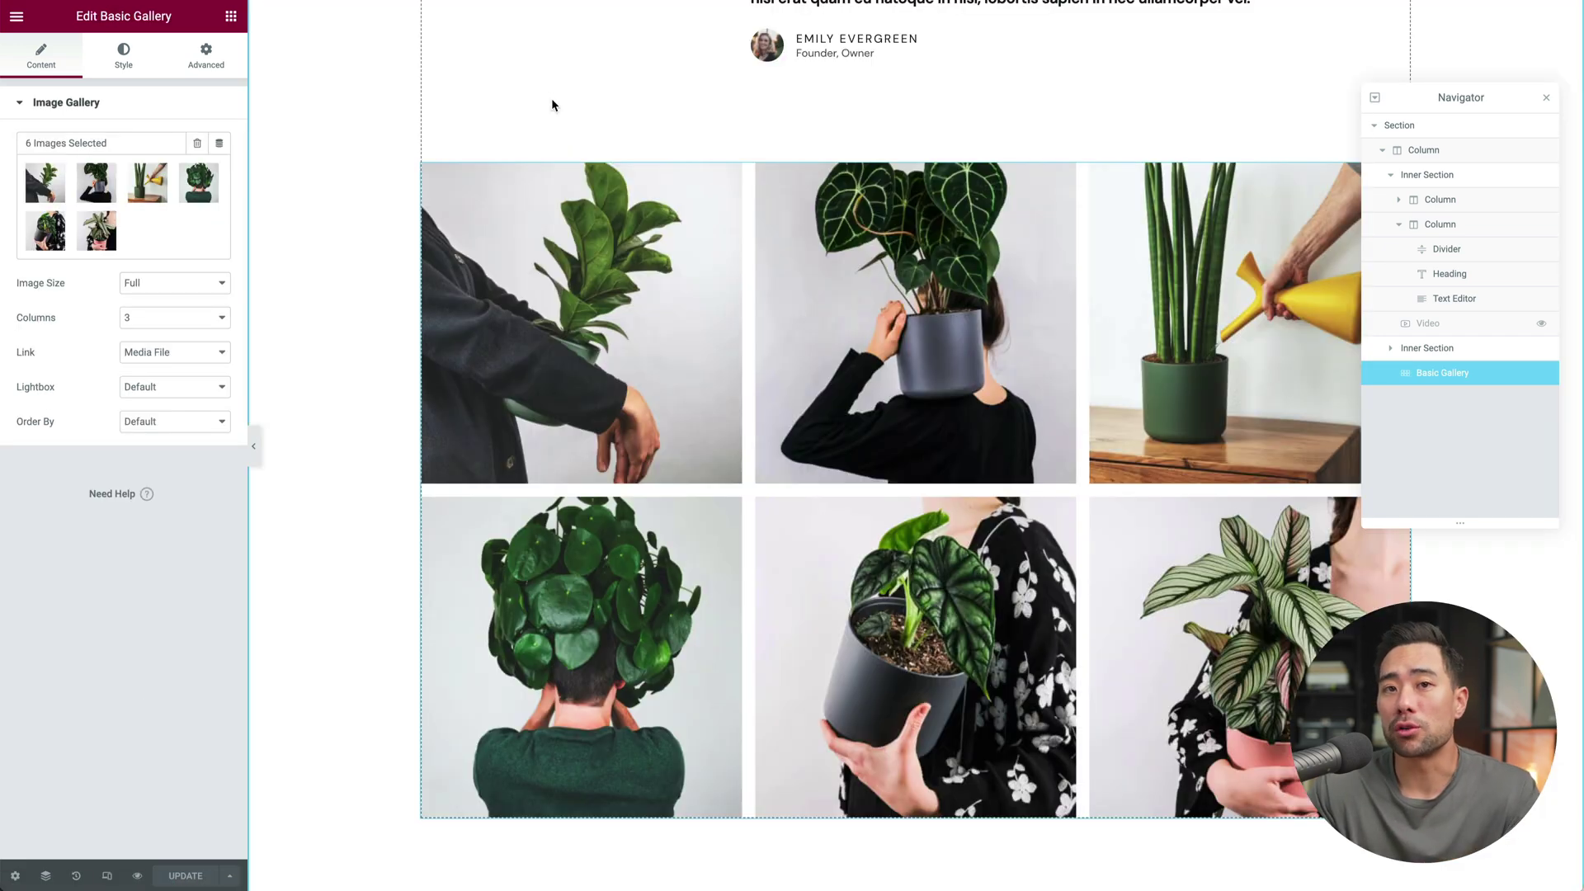
{"action": "right_click", "coordinate": [503, 252]}
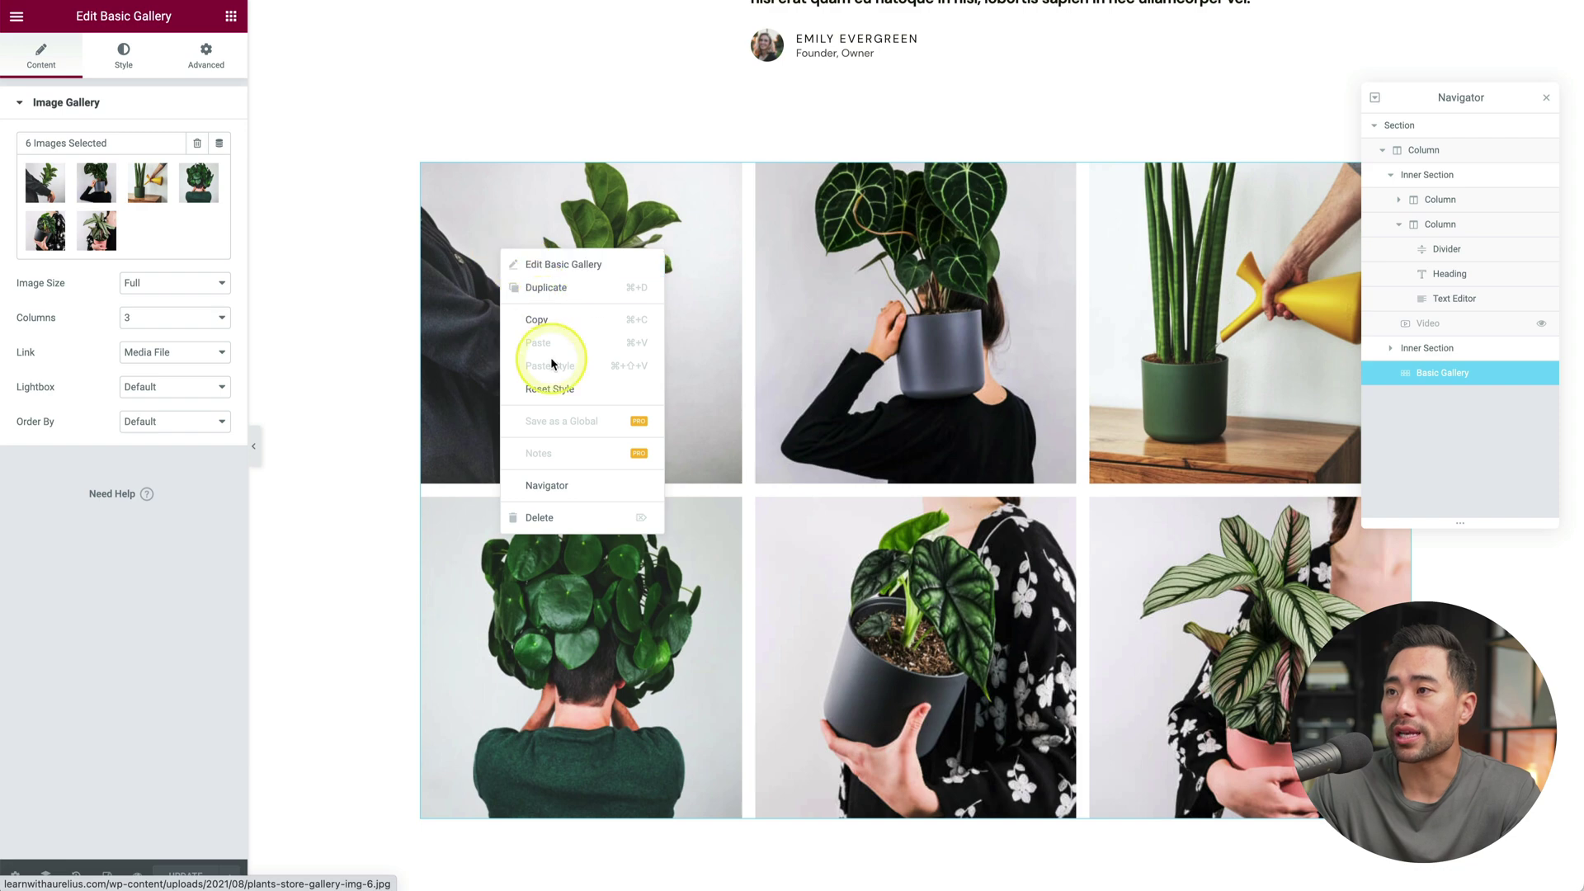
{"action": "left_click", "coordinate": [560, 519]}
{"action": "scroll", "coordinate": [824, 523], "scroll_direction": "up", "scroll_amount": 10}
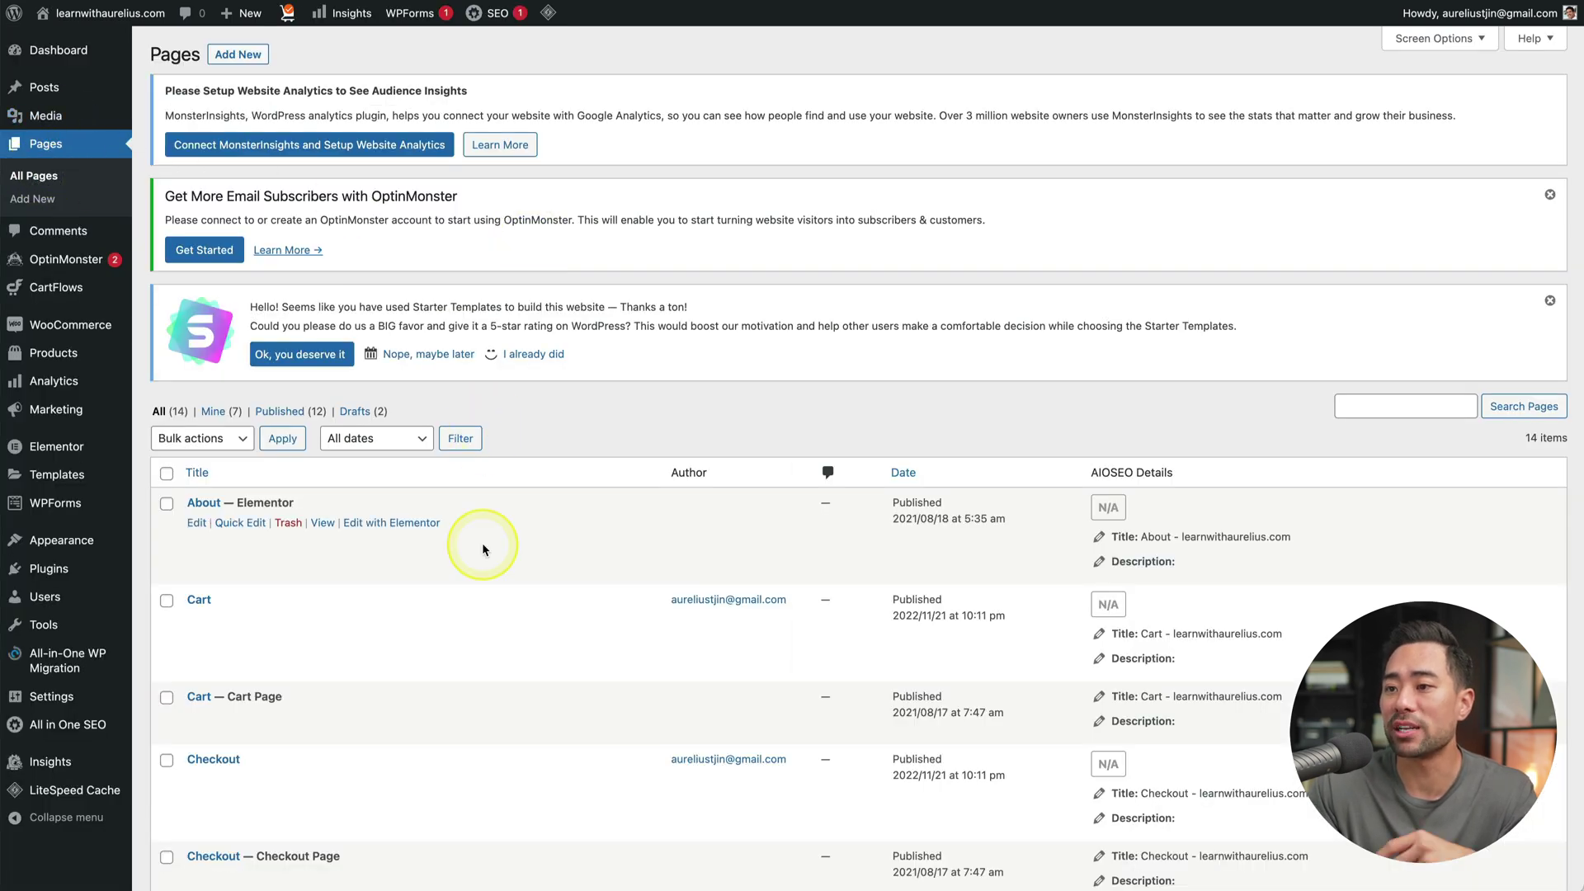
Step: Open the Contact page in Elementor and edit its WPForms Simple Contact Form
{"action": "scroll", "coordinate": [483, 549], "scroll_direction": "down", "scroll_amount": 9}
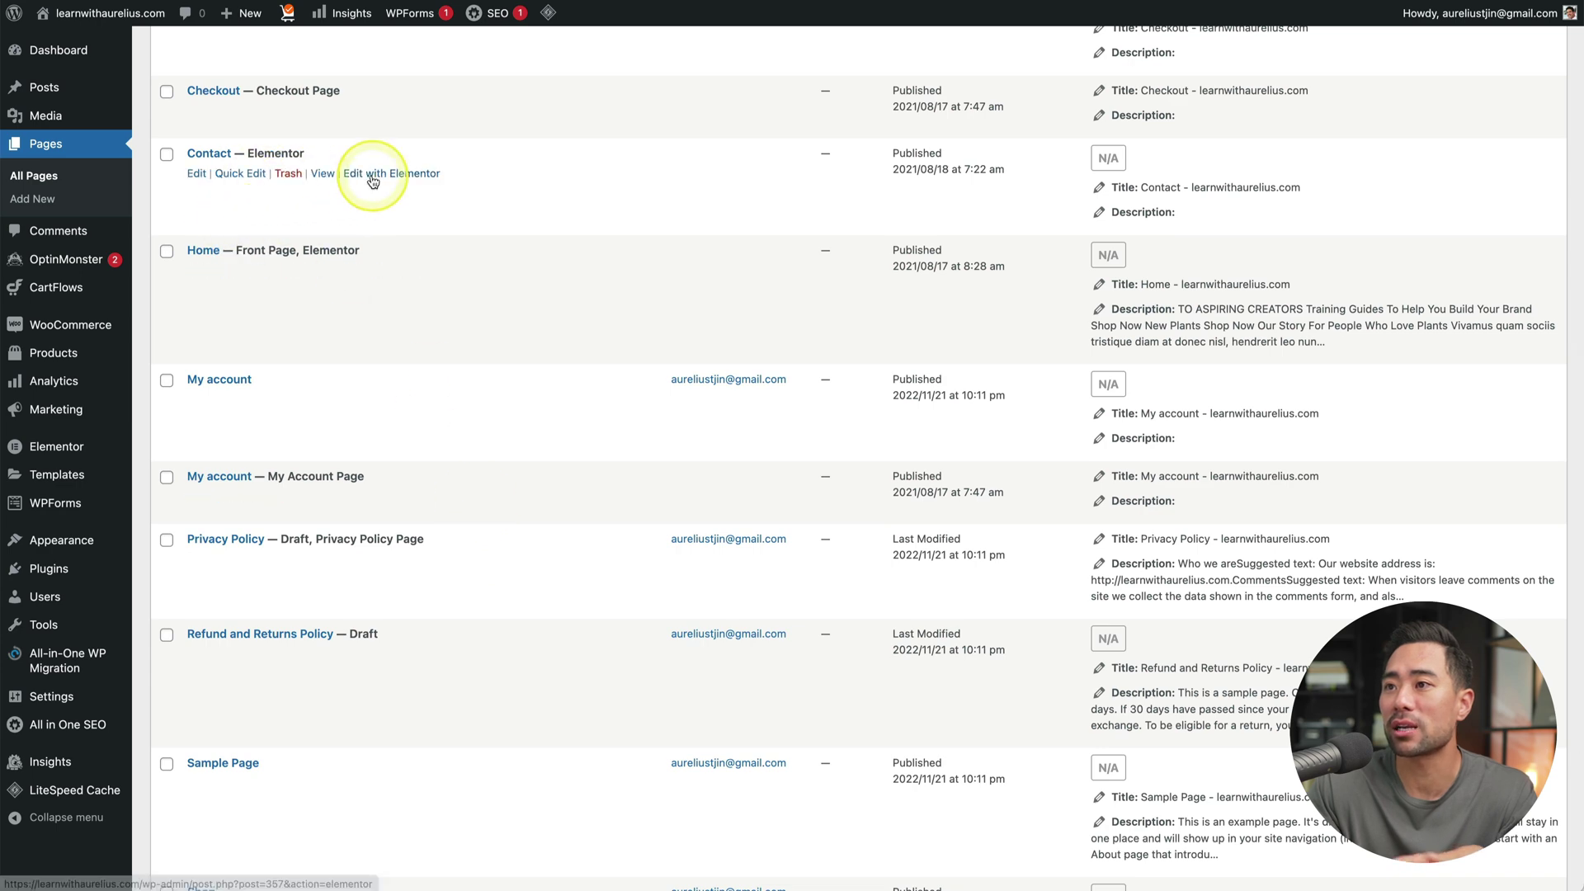
{"action": "left_click", "coordinate": [383, 174]}
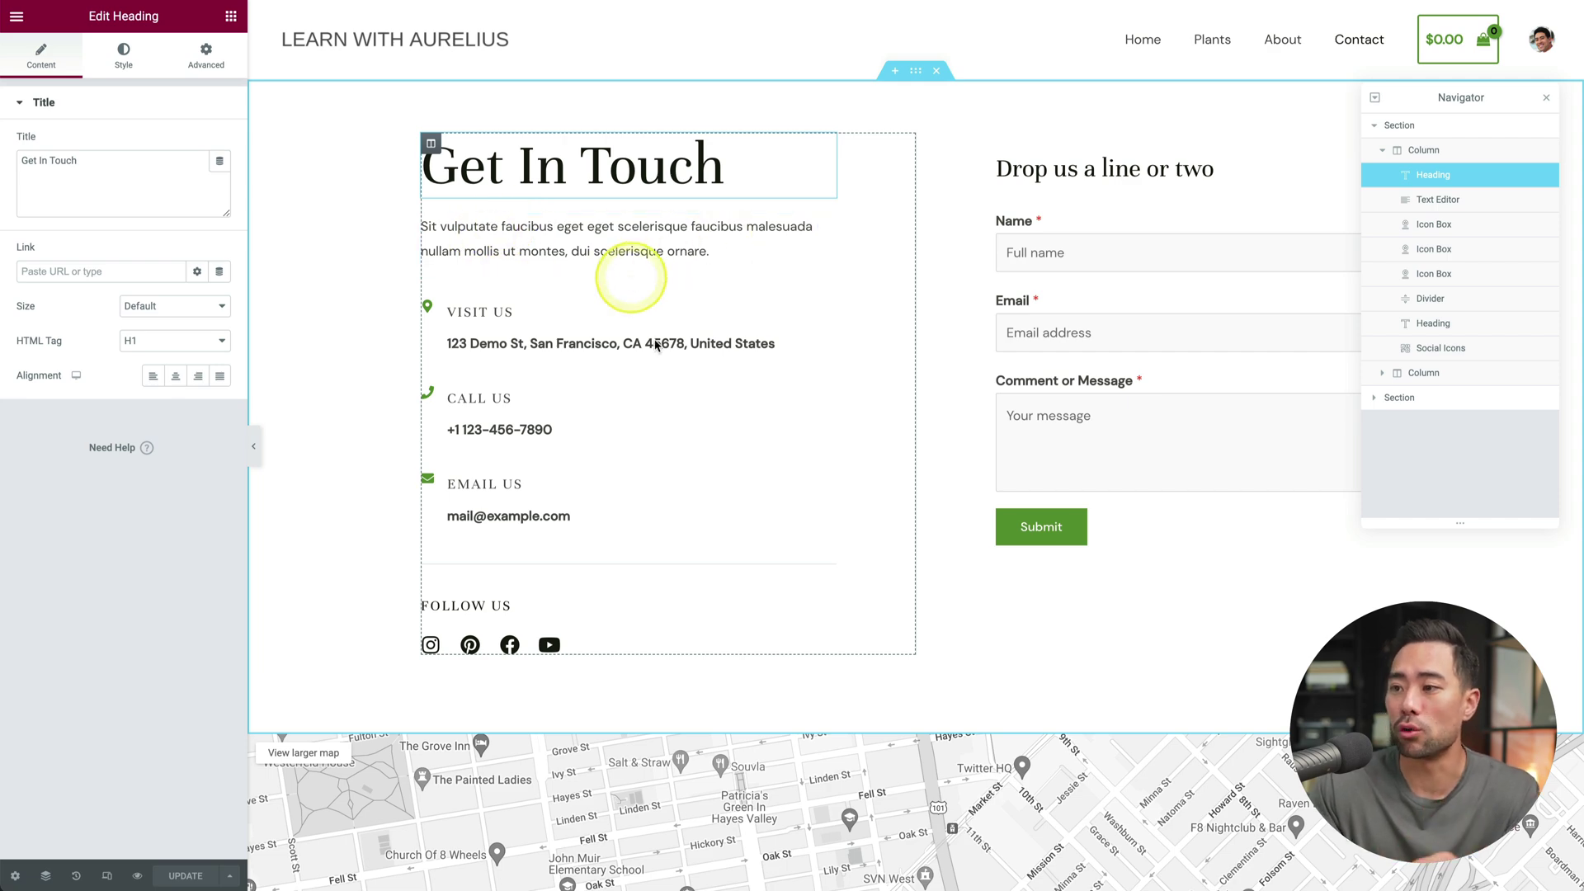
{"action": "scroll", "coordinate": [685, 396], "scroll_direction": "down", "scroll_amount": 5}
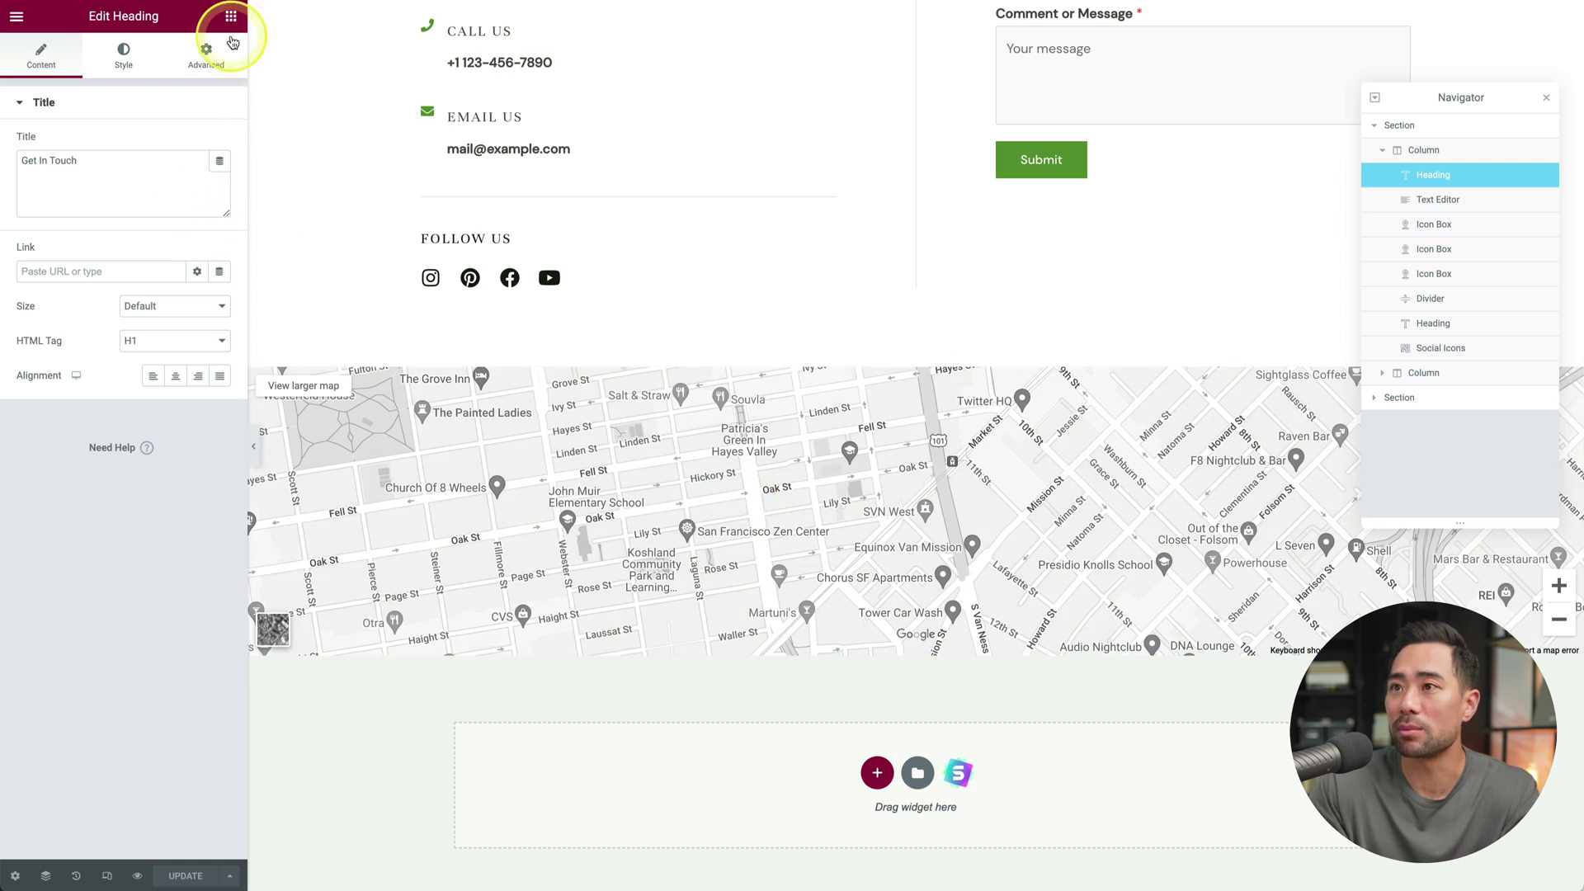
{"action": "left_click", "coordinate": [231, 18]}
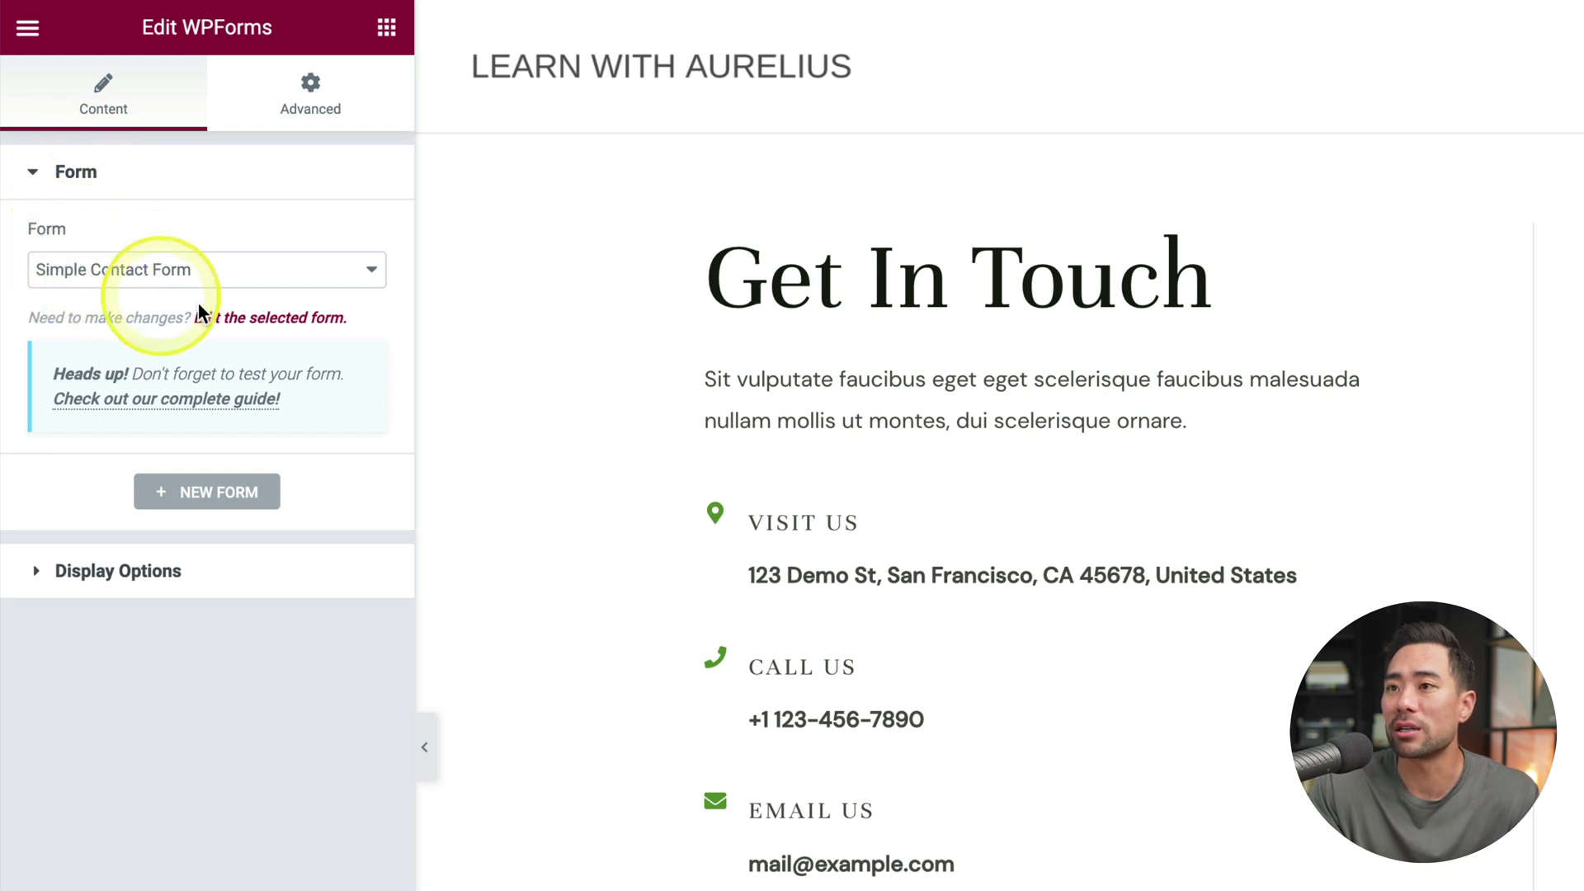
{"action": "left_click", "coordinate": [274, 320]}
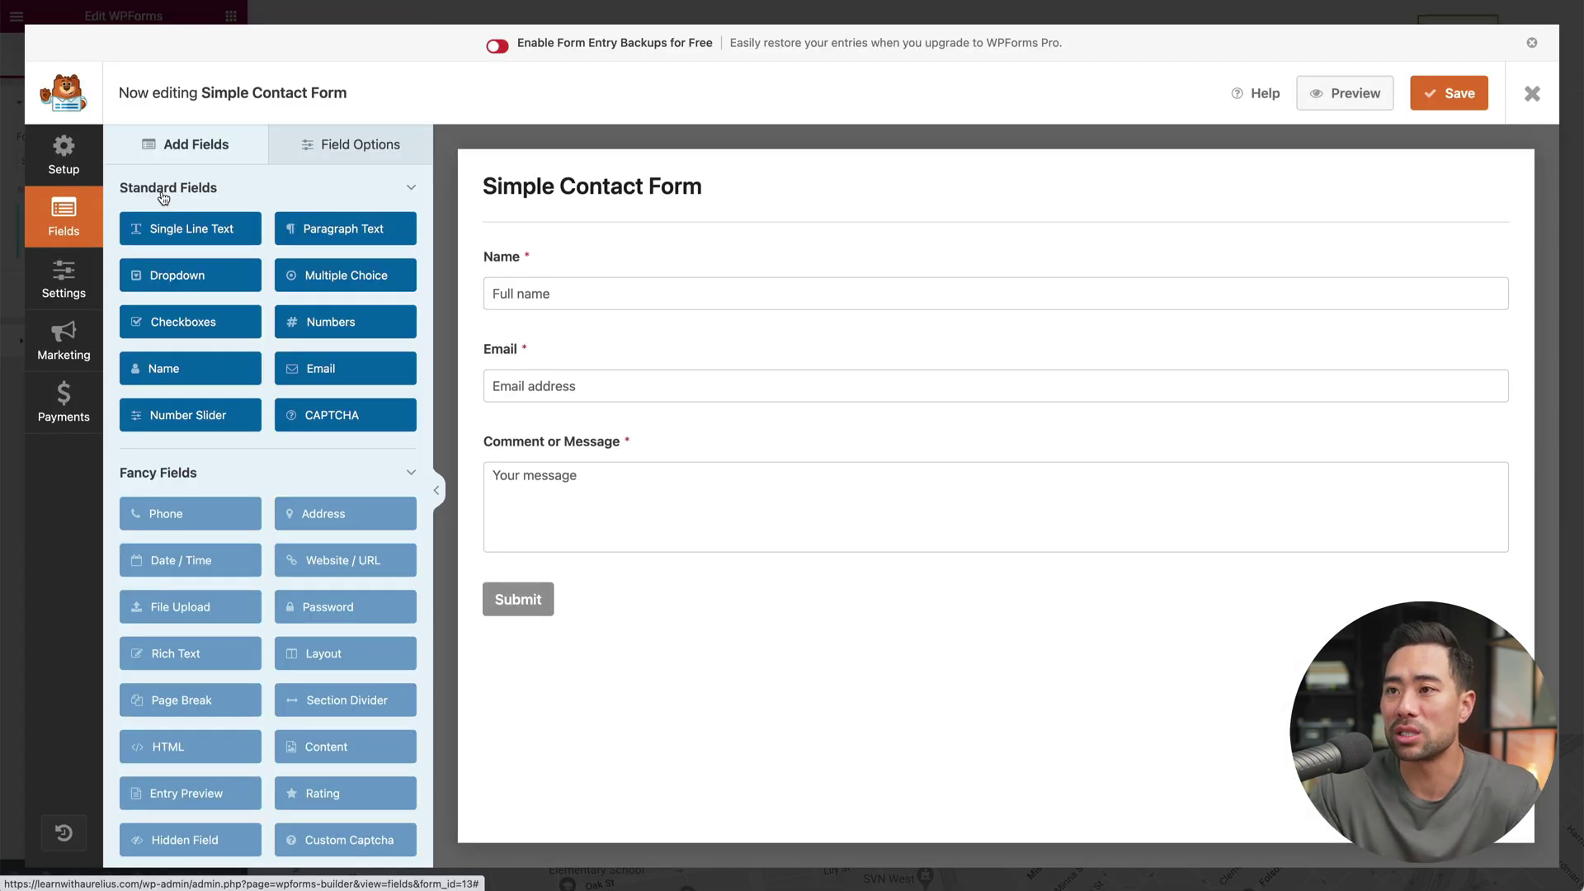
Step: Review the form's Name field, available fields, and the notification Send To Email Address
{"action": "left_click", "coordinate": [536, 297]}
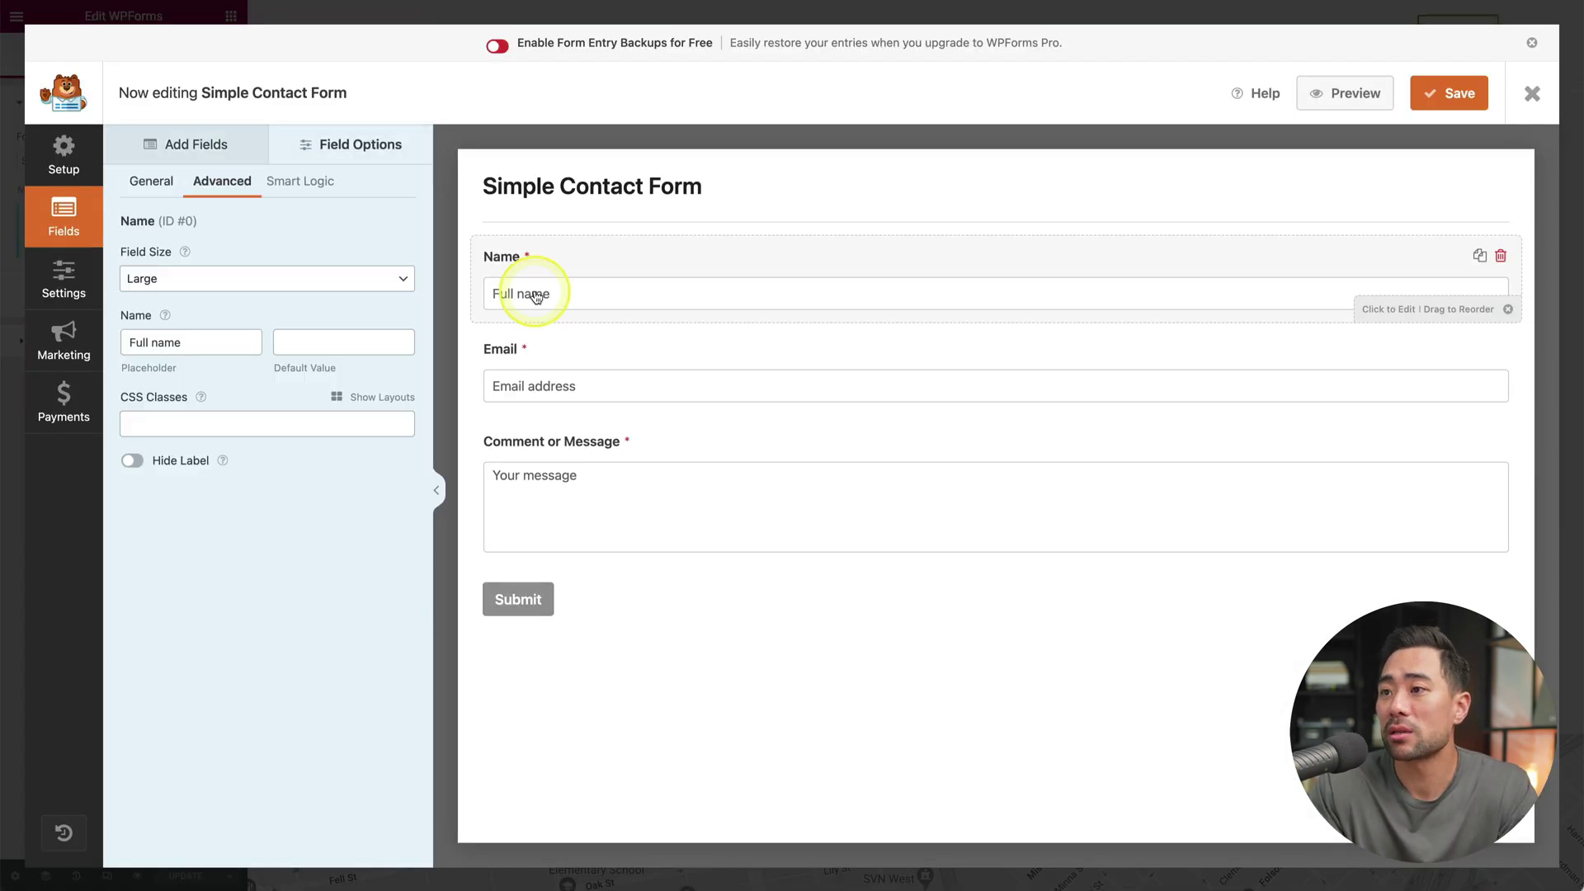
{"action": "left_click", "coordinate": [202, 143]}
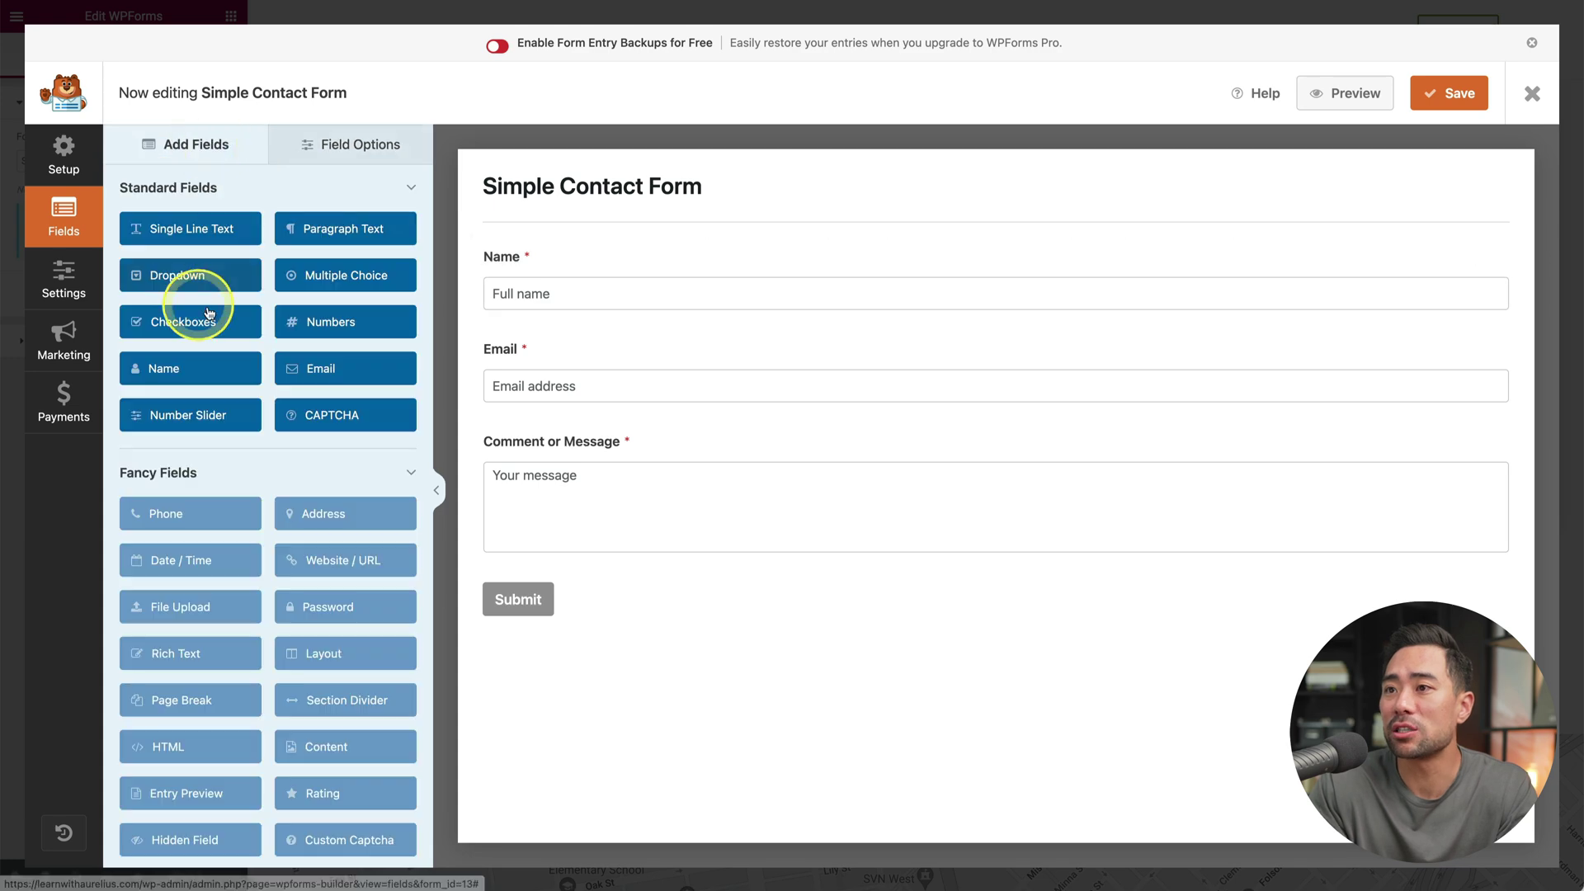
{"action": "left_click", "coordinate": [66, 277]}
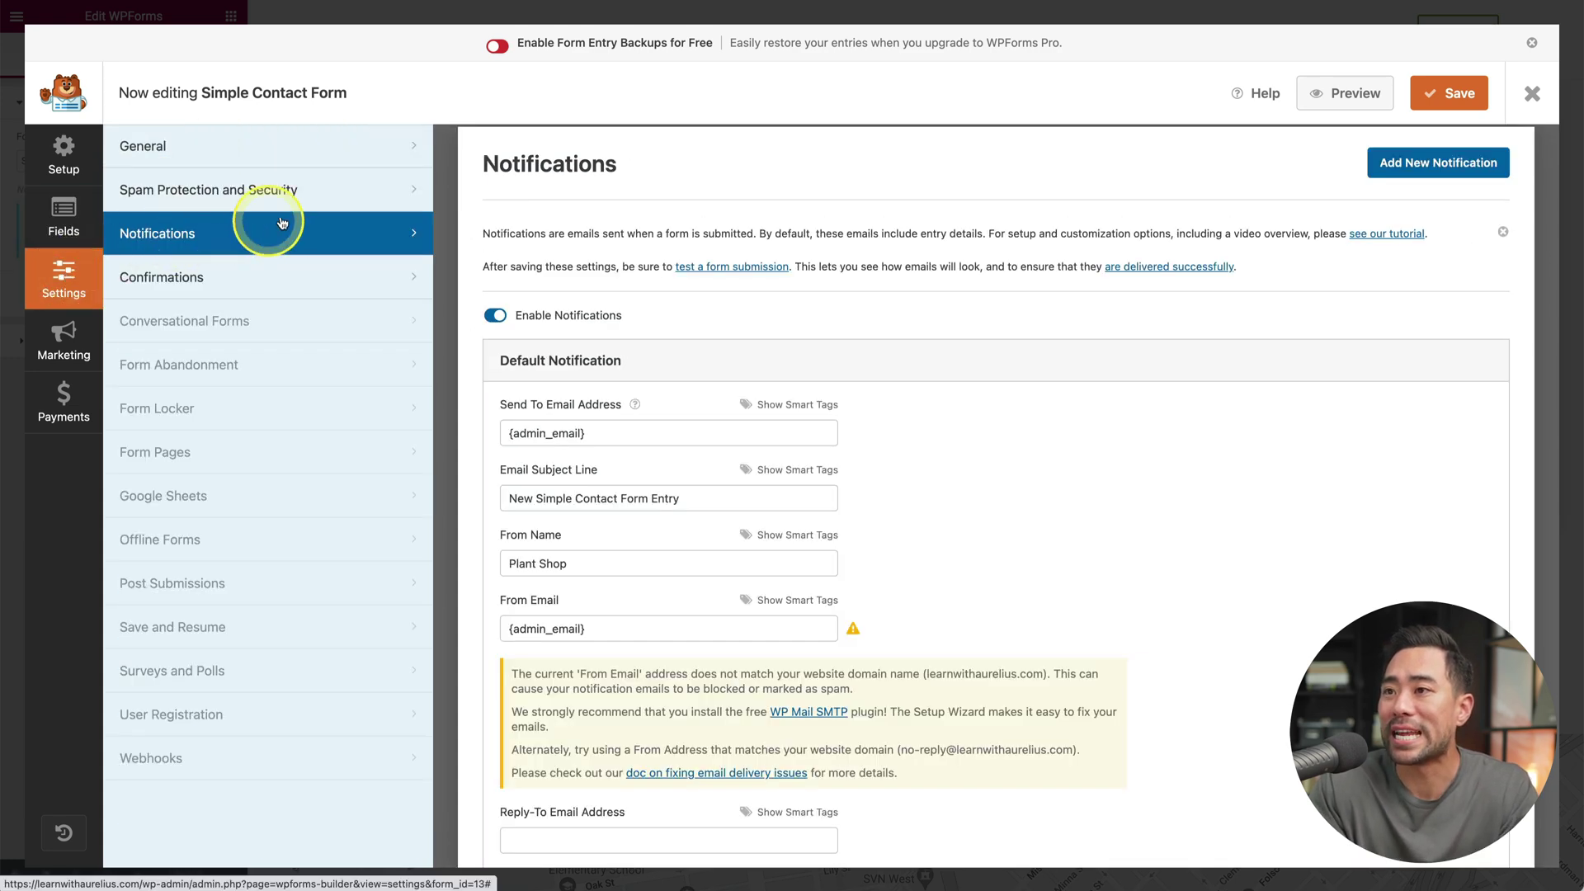
{"action": "scroll", "coordinate": [559, 314], "scroll_direction": "down", "scroll_amount": 2}
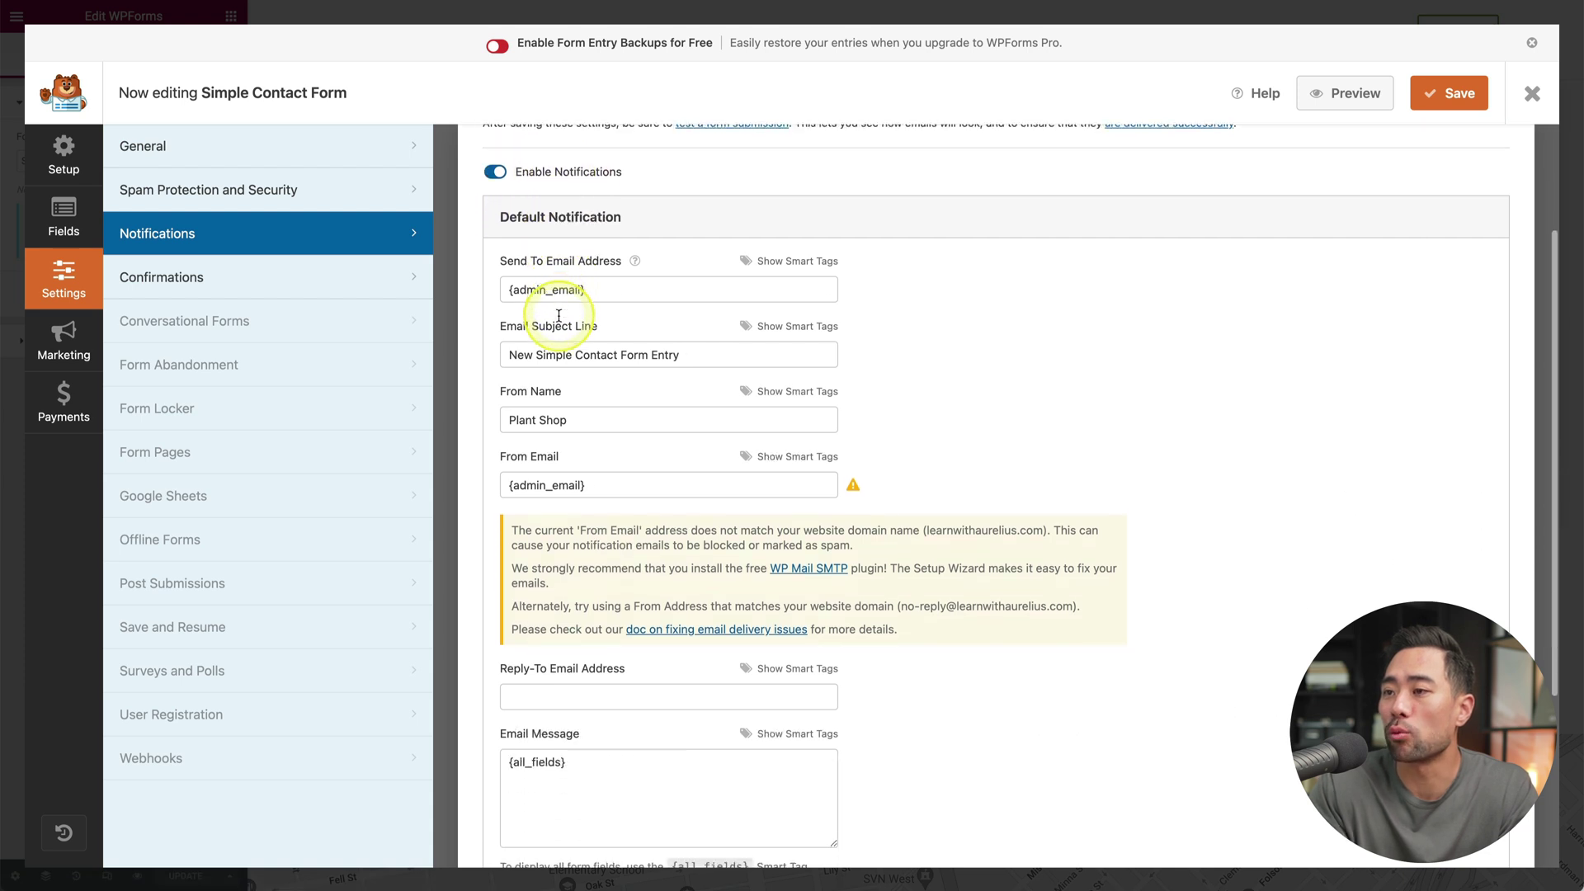
{"action": "left_click", "coordinate": [630, 291]}
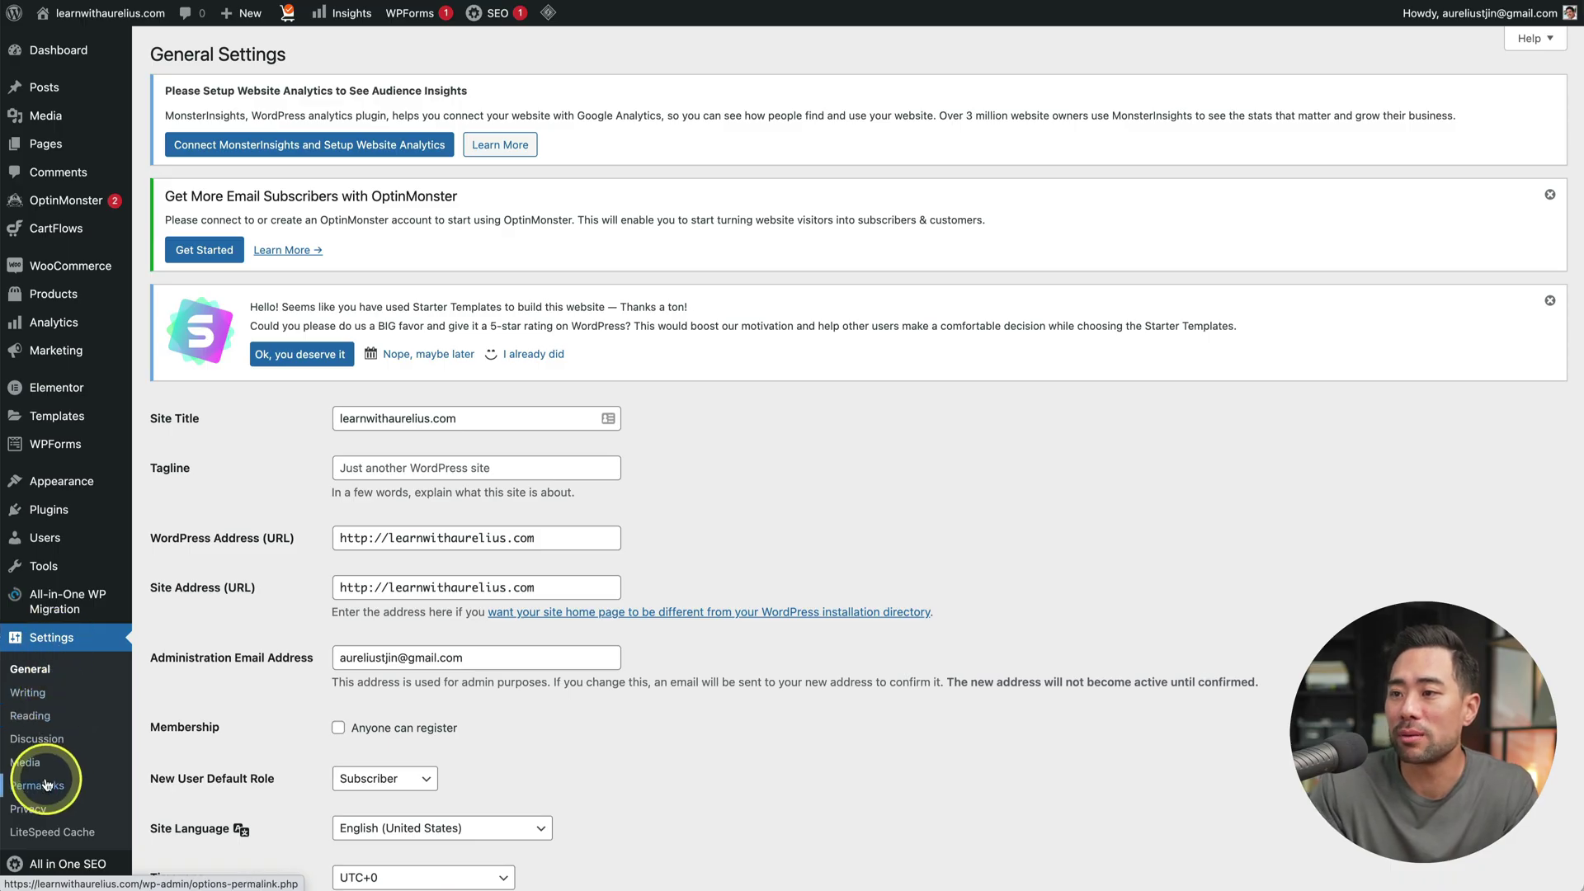
Step: Change permalinks to the Post name structure /%postname%/ and save
{"action": "left_click", "coordinate": [47, 785]}
{"action": "scroll", "coordinate": [198, 182], "scroll_direction": "down", "scroll_amount": 5}
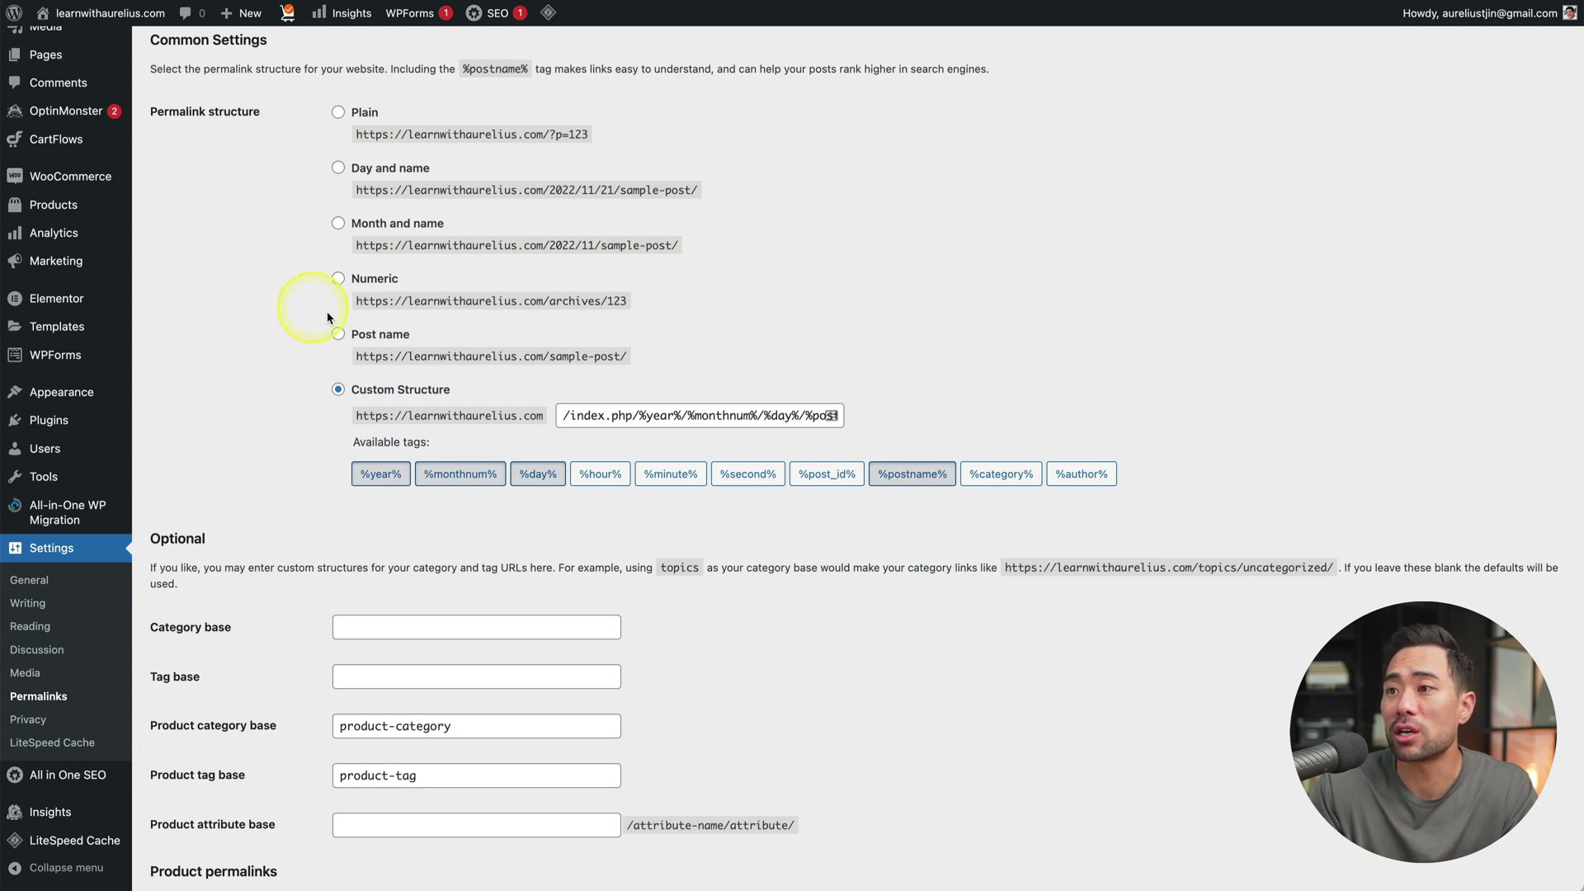
{"action": "left_click", "coordinate": [339, 335]}
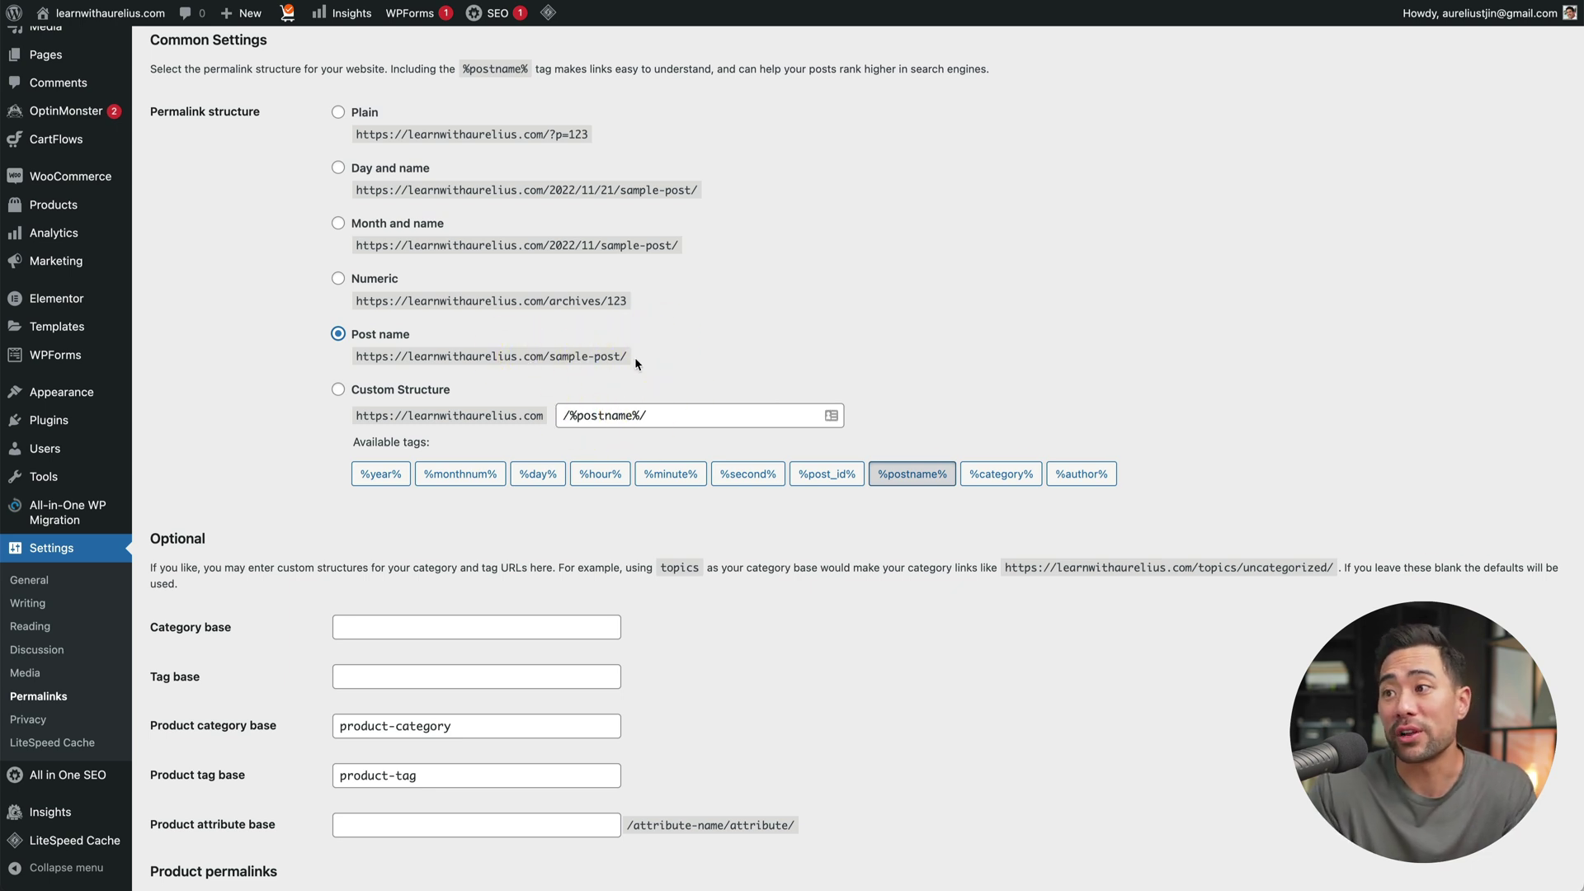
{"action": "scroll", "coordinate": [652, 405], "scroll_direction": "down", "scroll_amount": 5}
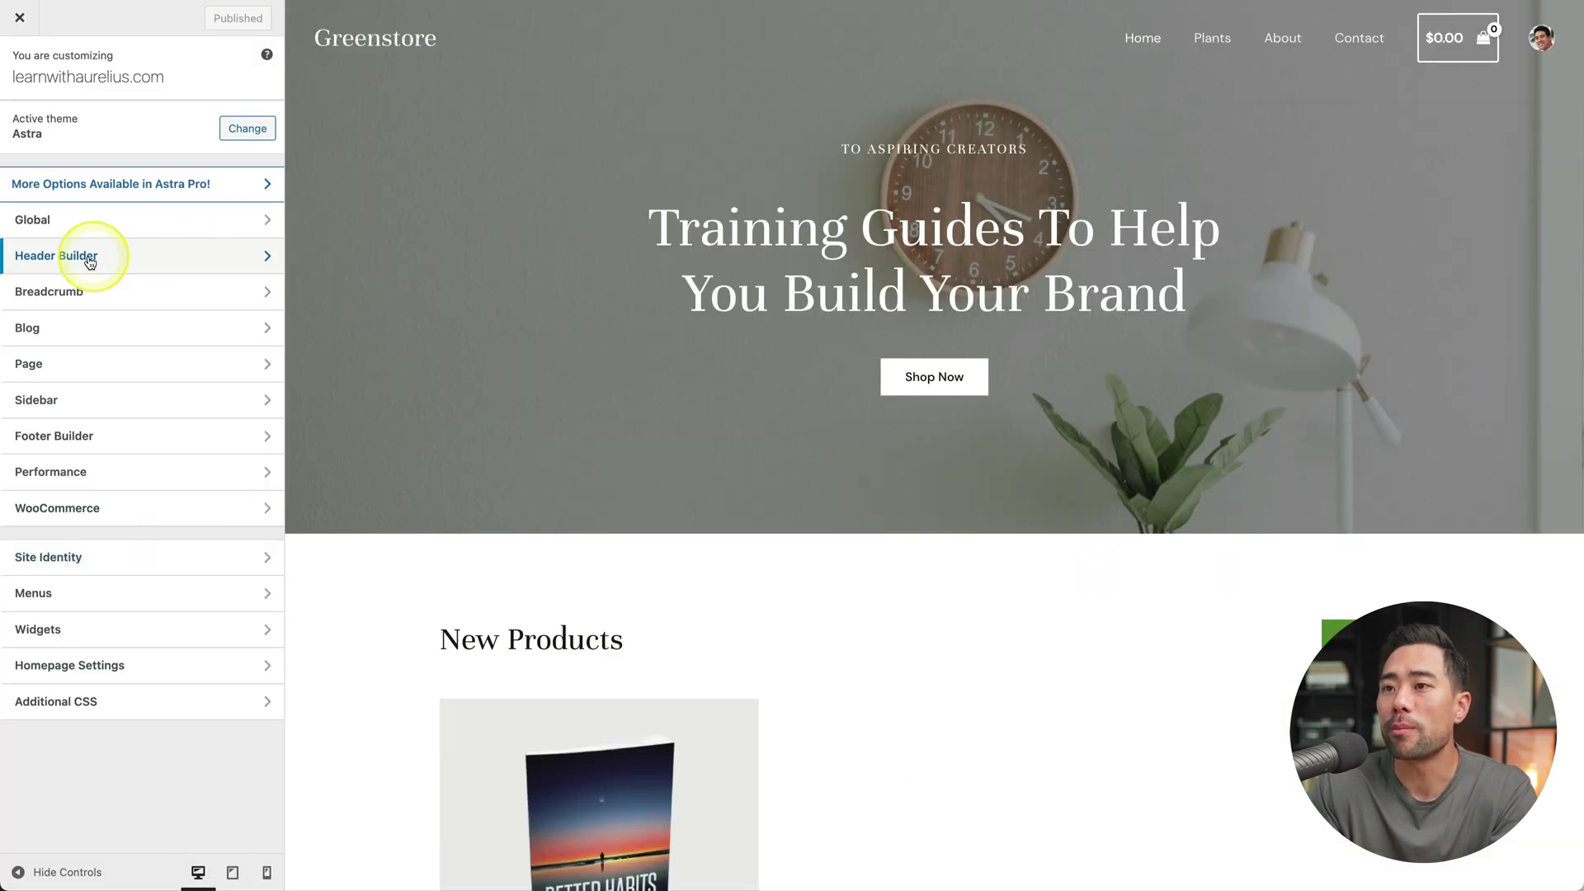
Step: Set the transparent header logo to the LEARN WITH AURELIUS image from the Media Library
{"action": "left_click", "coordinate": [89, 256]}
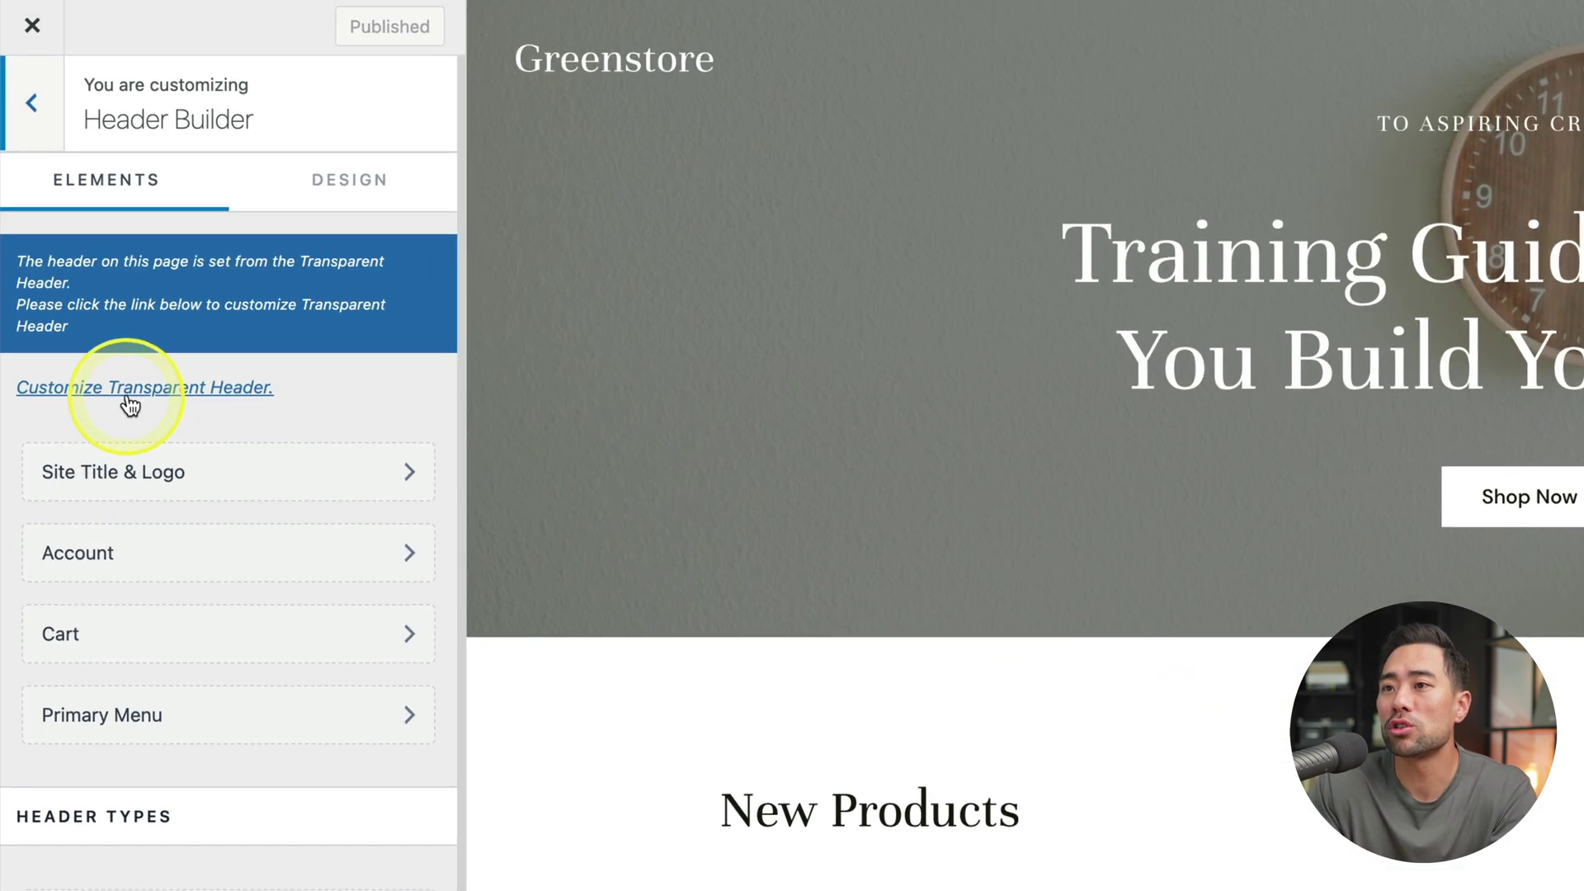
{"action": "left_click", "coordinate": [132, 259]}
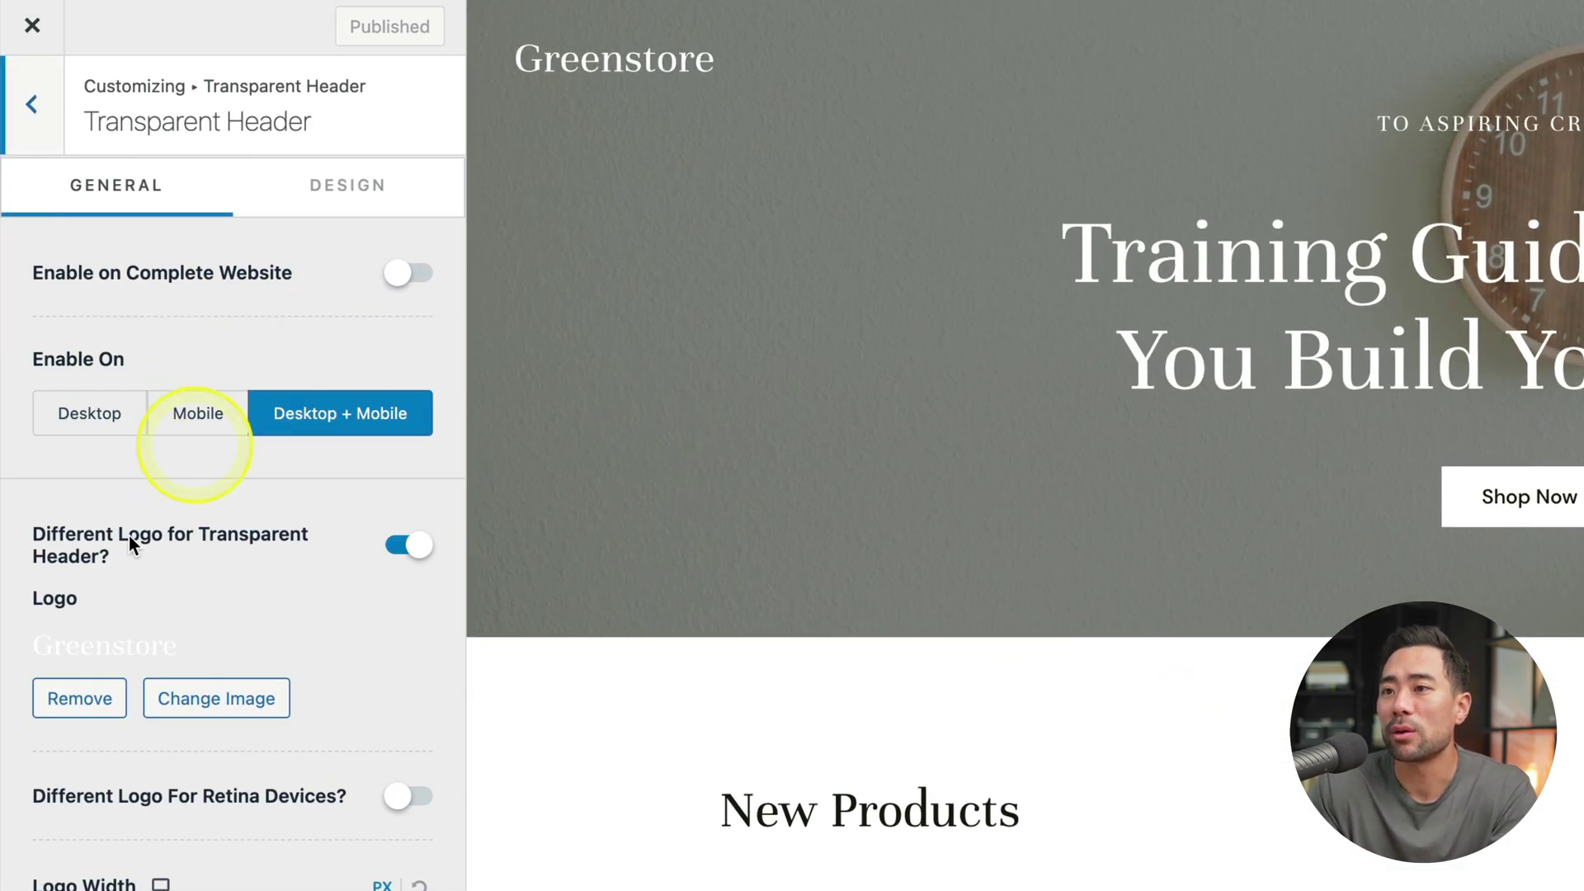
{"action": "left_click", "coordinate": [210, 704]}
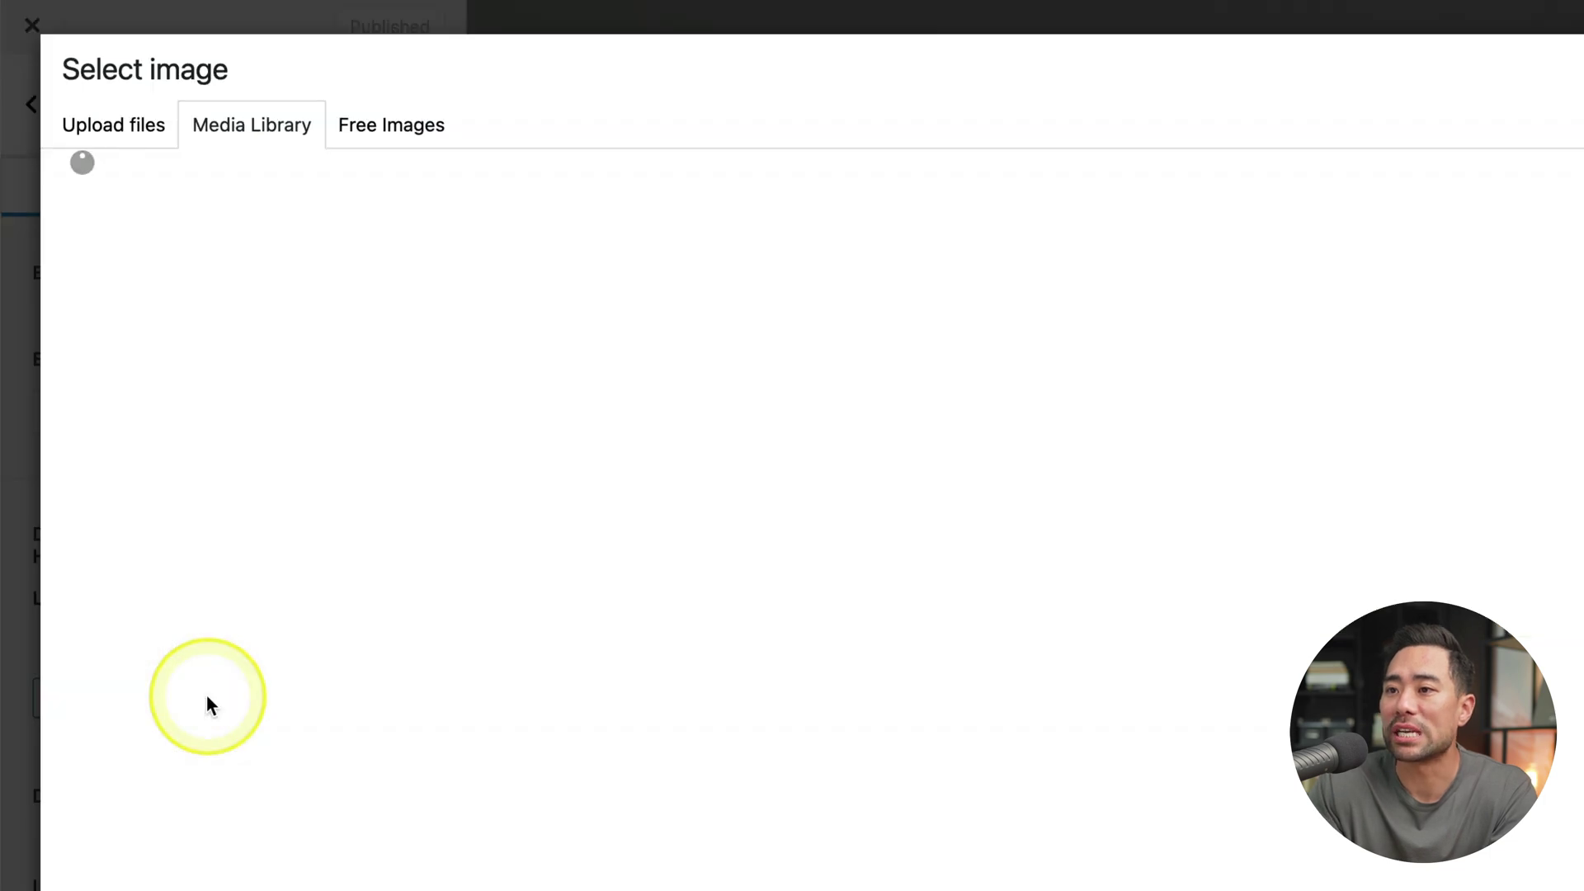
{"action": "left_click", "coordinate": [558, 377]}
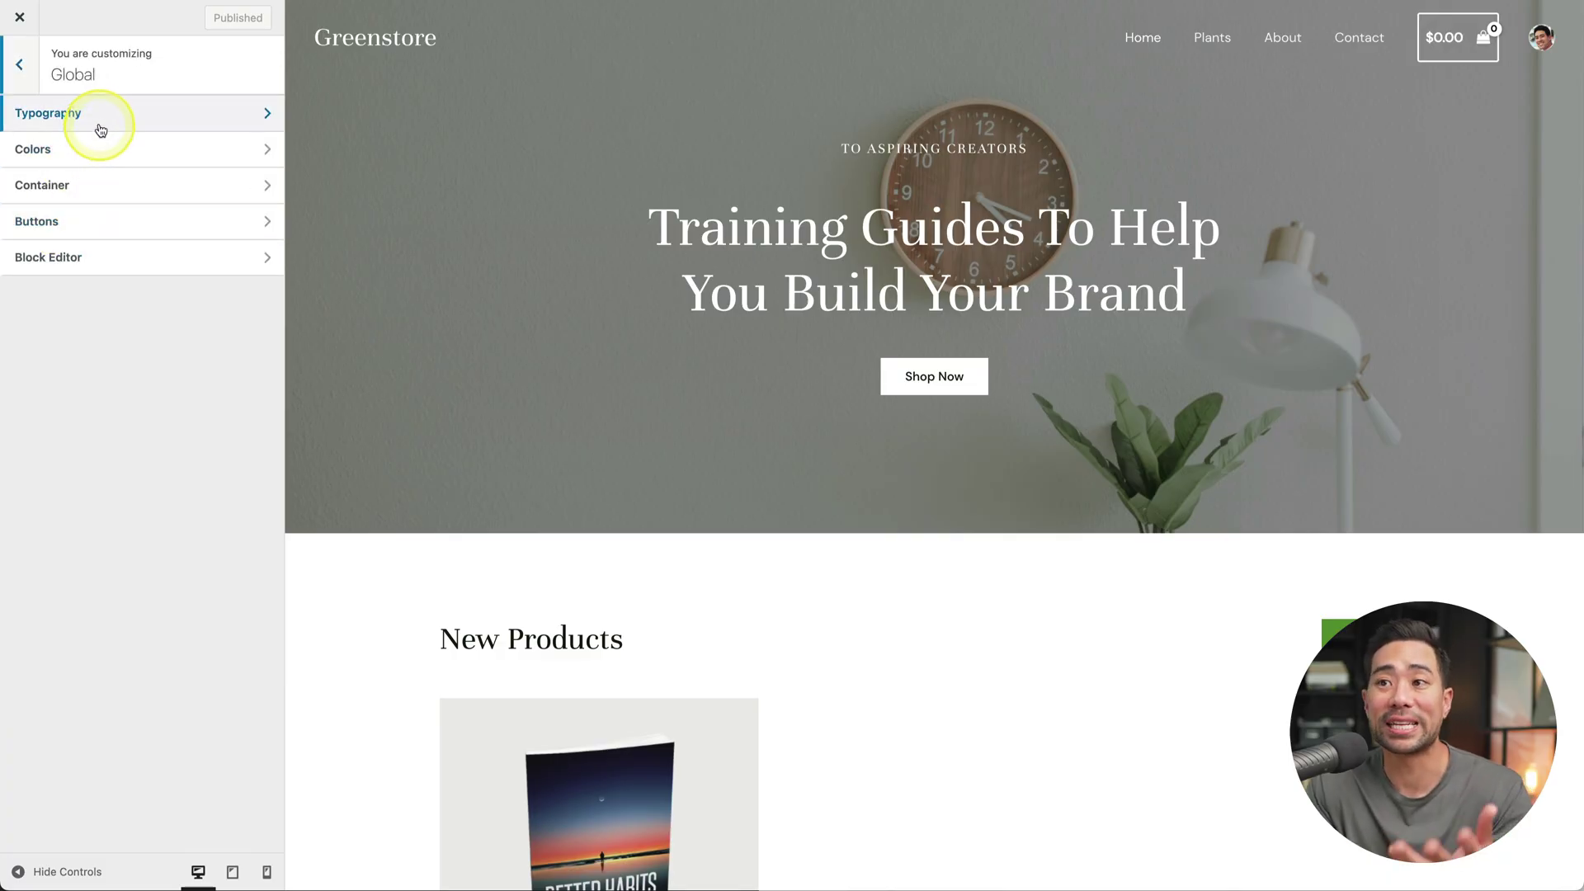
Step: Look through the global Typography and Colors settings without changing anything
{"action": "left_click", "coordinate": [100, 129]}
{"action": "scroll", "coordinate": [177, 462], "scroll_direction": "down", "scroll_amount": 3}
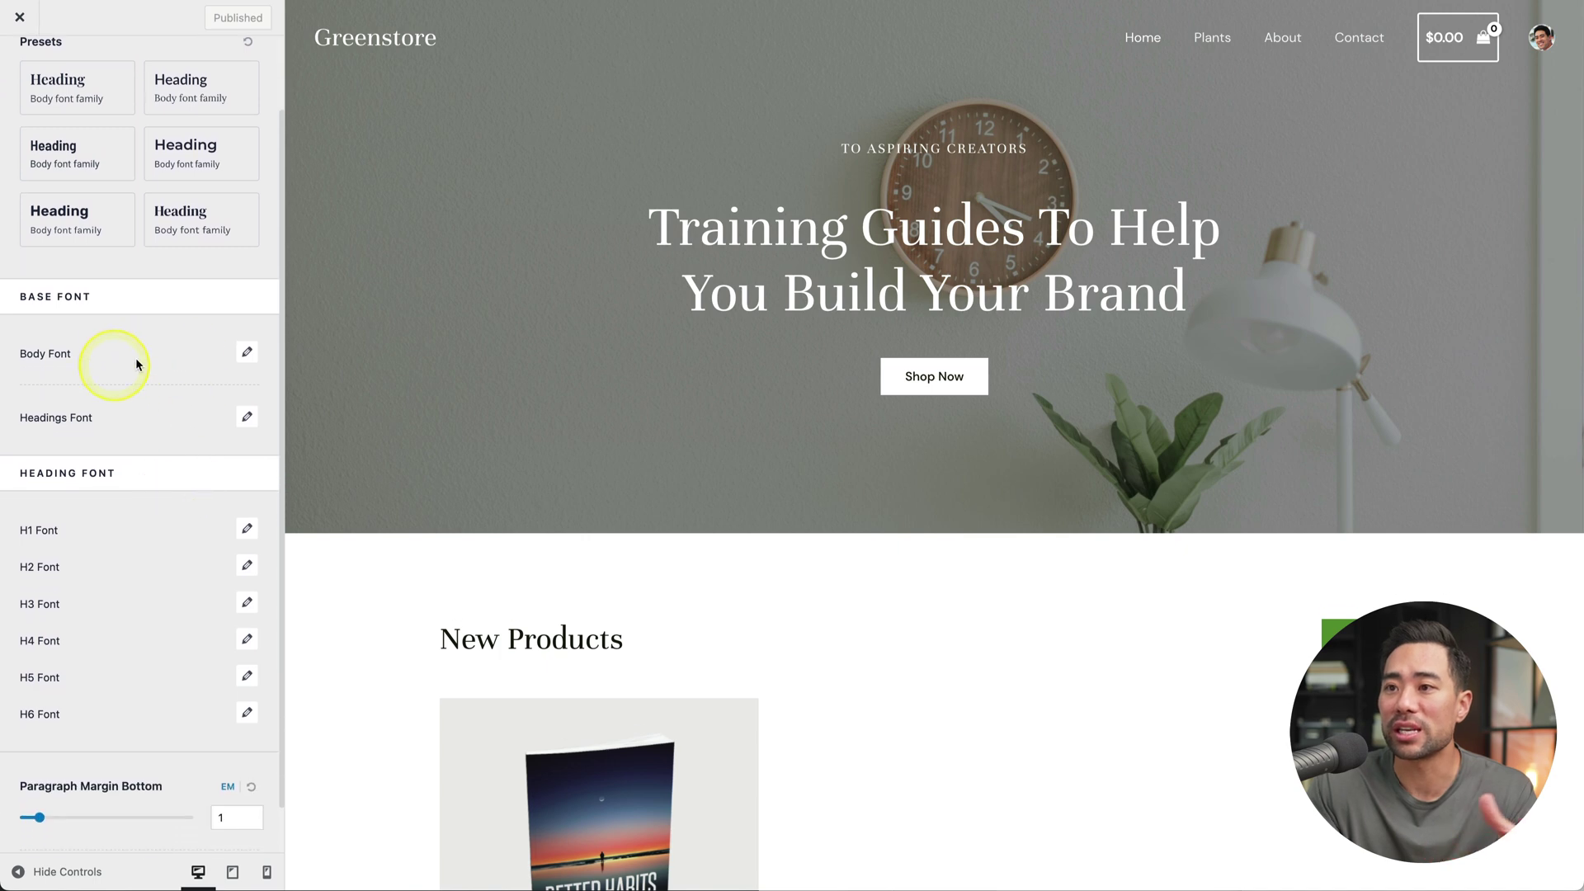
{"action": "scroll", "coordinate": [165, 357], "scroll_direction": "down", "scroll_amount": 1}
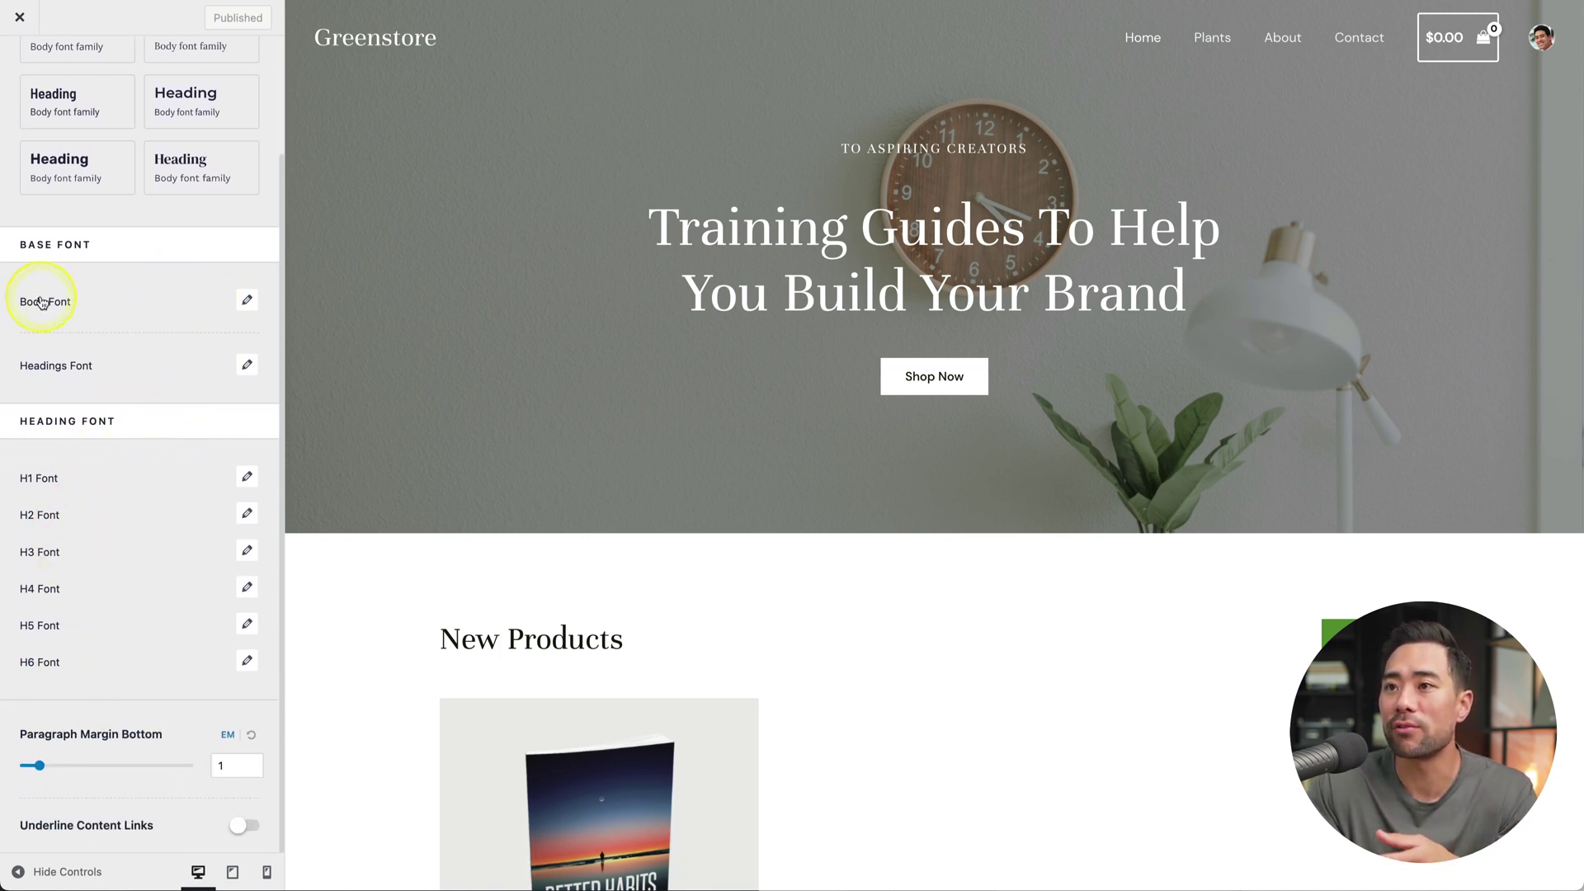
{"action": "scroll", "coordinate": [49, 149], "scroll_direction": "up", "scroll_amount": 4}
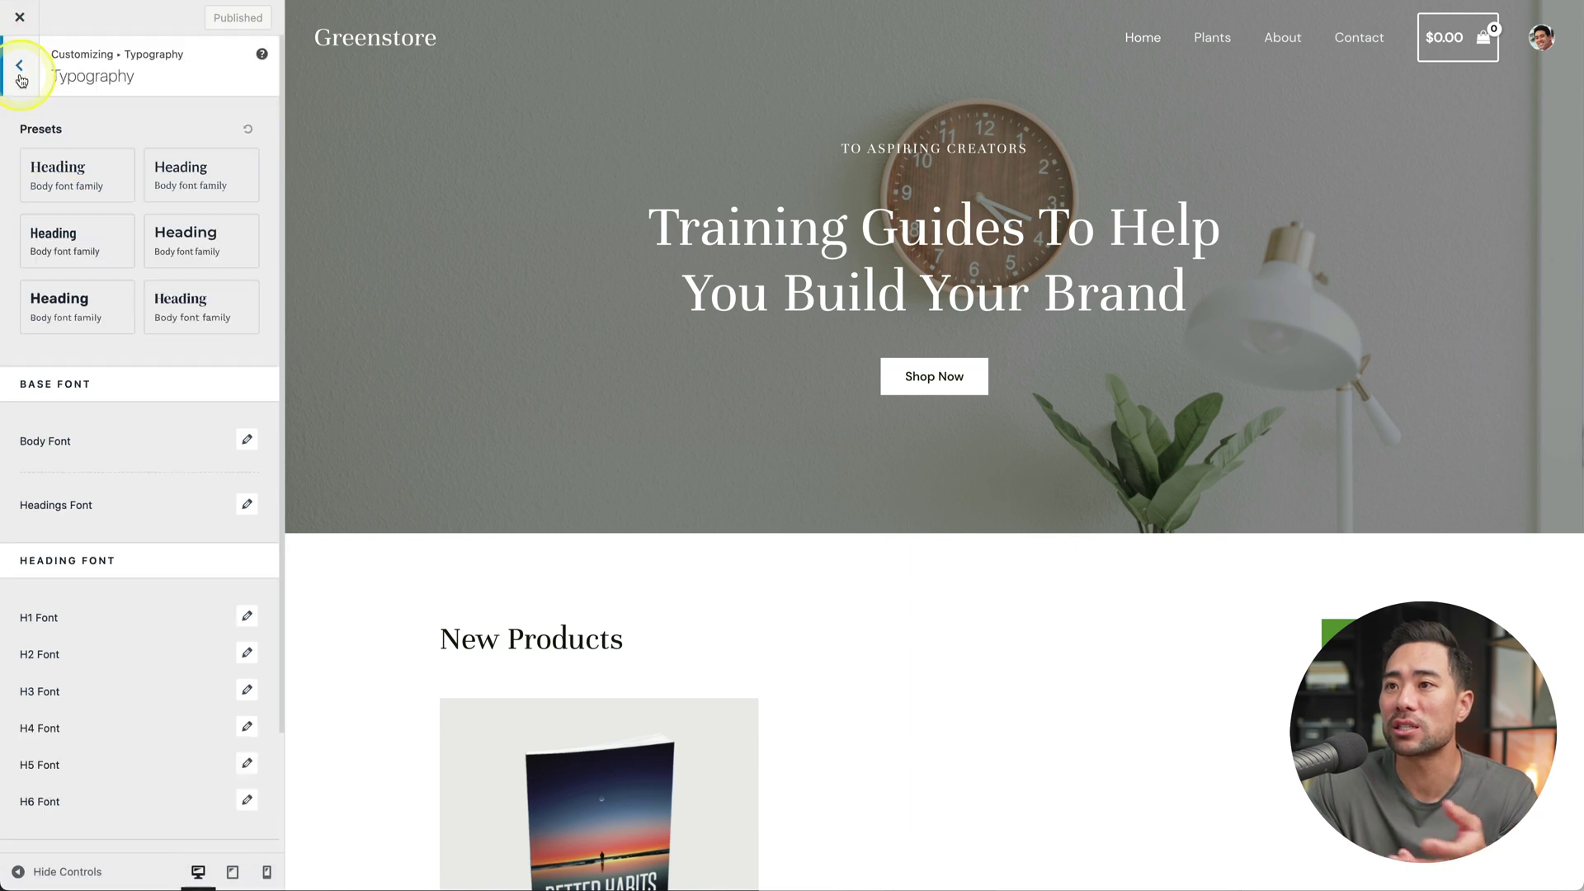
{"action": "left_click", "coordinate": [19, 71]}
{"action": "left_click", "coordinate": [92, 149]}
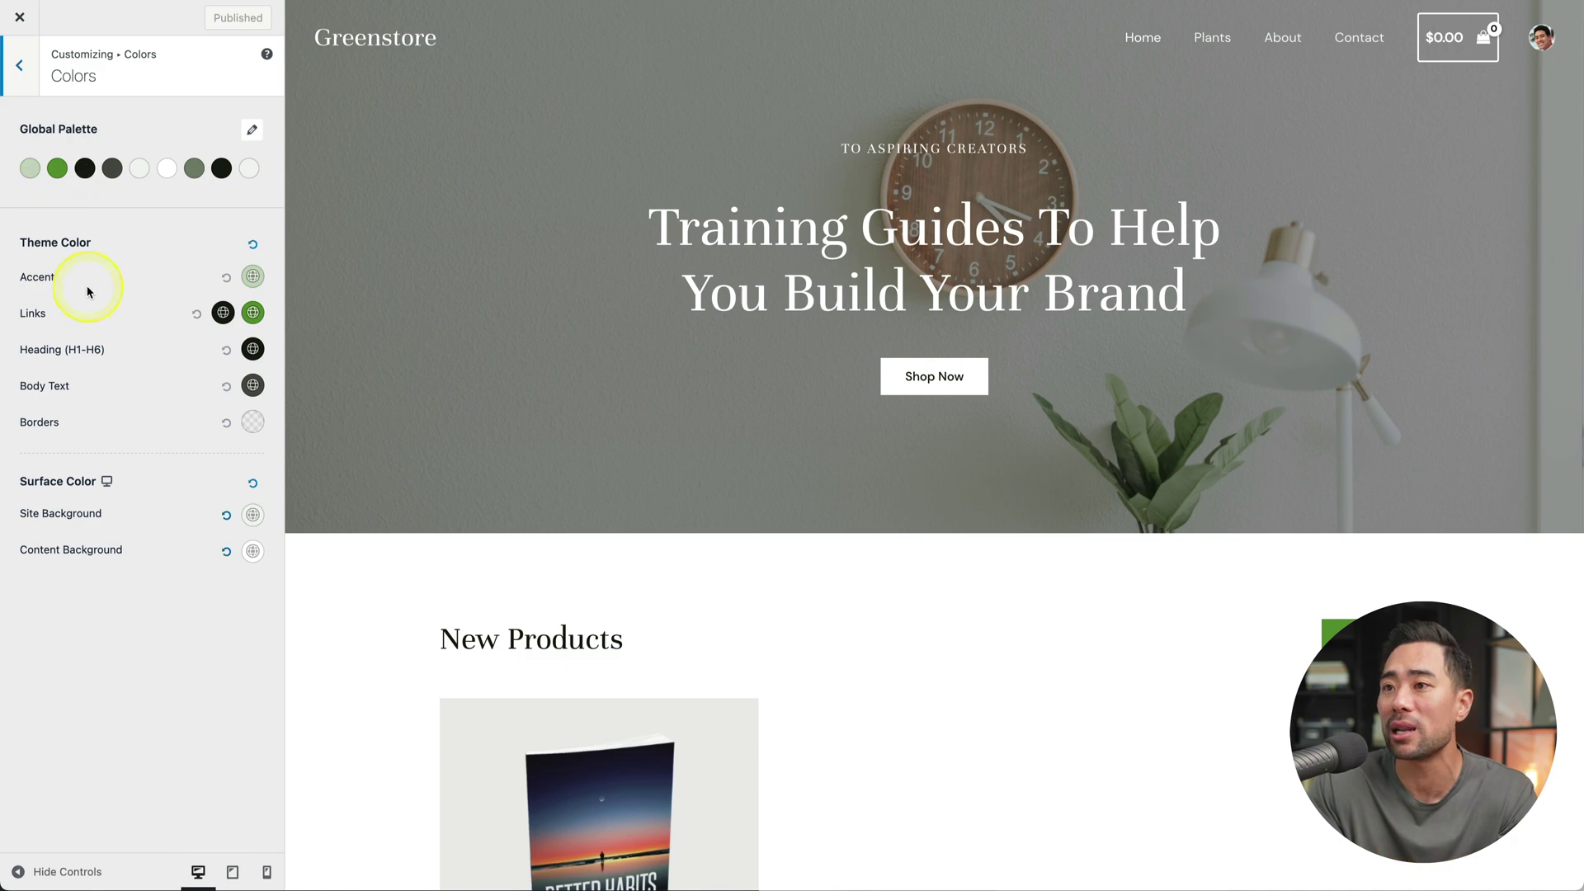
{"action": "scroll", "coordinate": [1345, 467], "scroll_direction": "down", "scroll_amount": 10}
{"action": "scroll", "coordinate": [1336, 462], "scroll_direction": "down", "scroll_amount": 8}
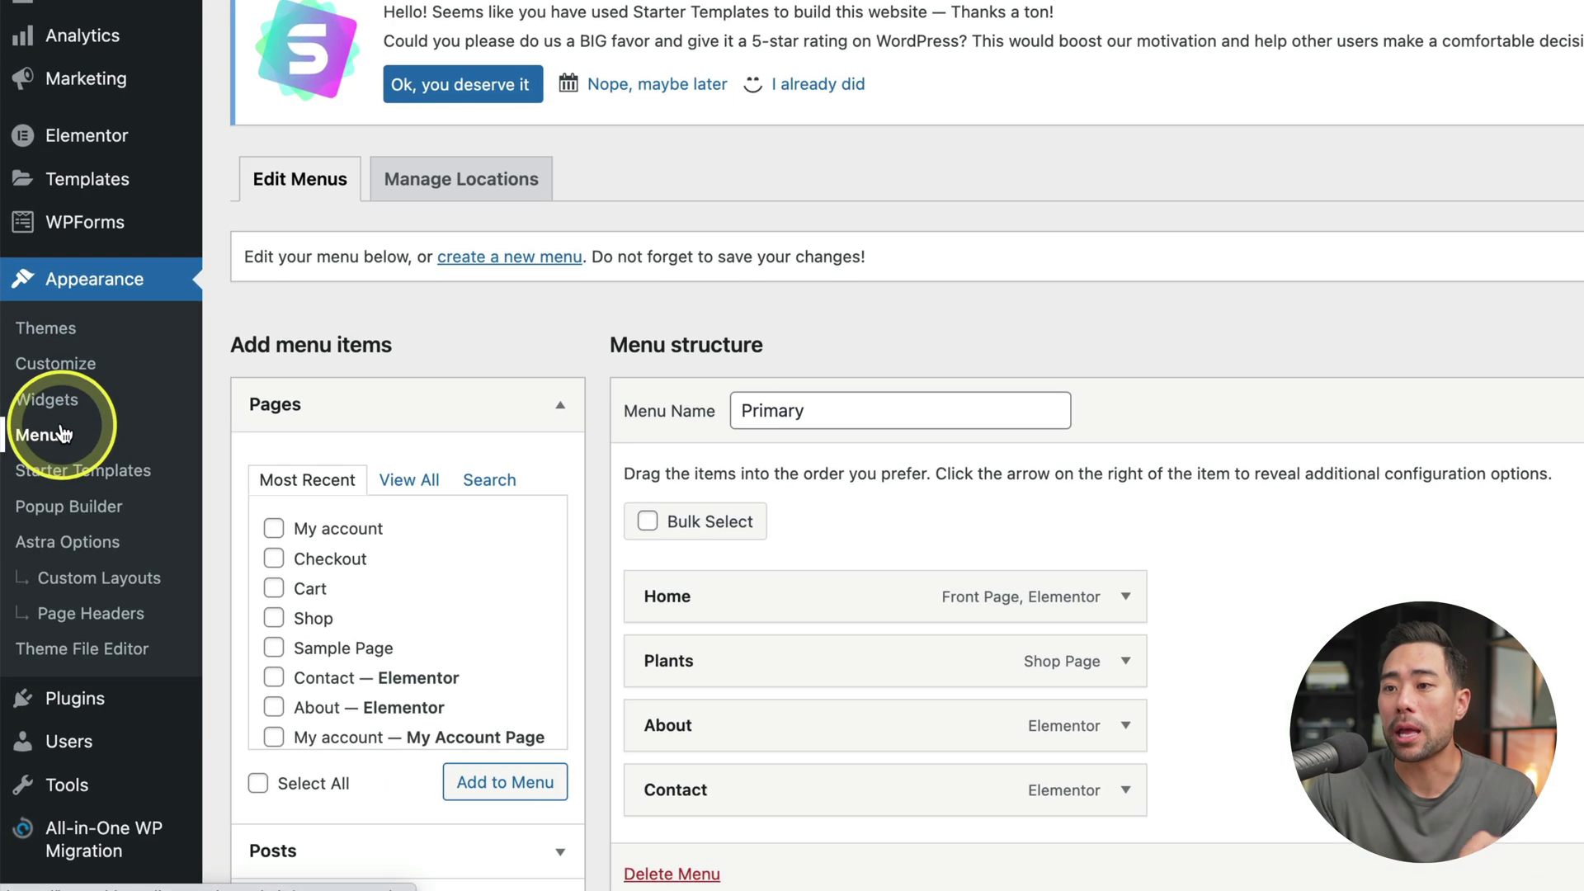
Step: Check the Primary menu's name, then expand and collapse the Plants item's details
{"action": "scroll", "coordinate": [1098, 578], "scroll_direction": "down", "scroll_amount": 5}
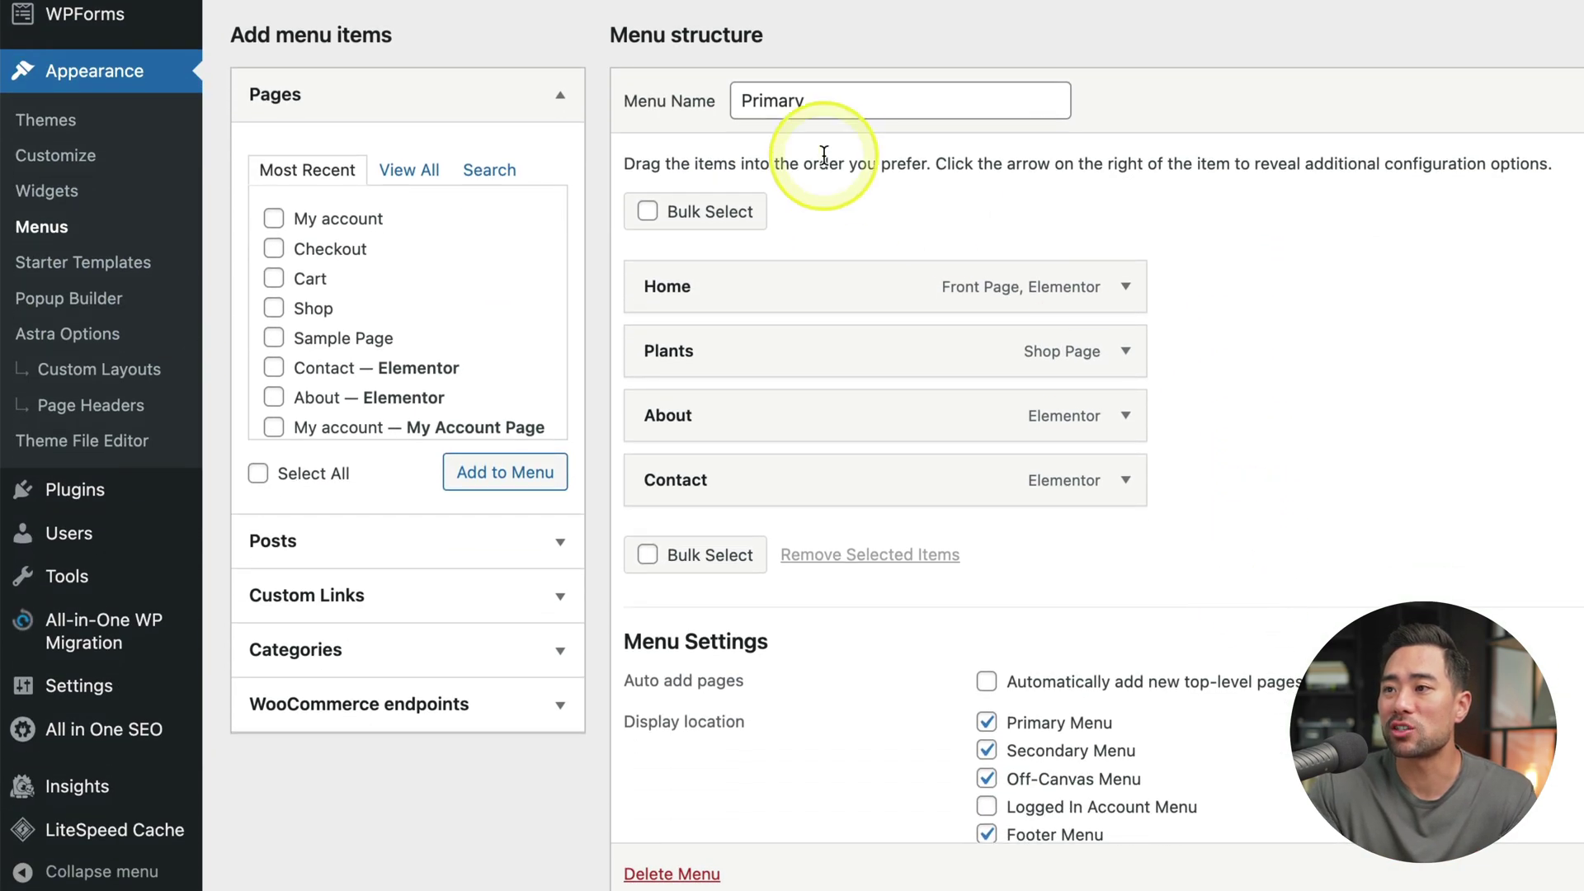
{"action": "left_click", "coordinate": [832, 100]}
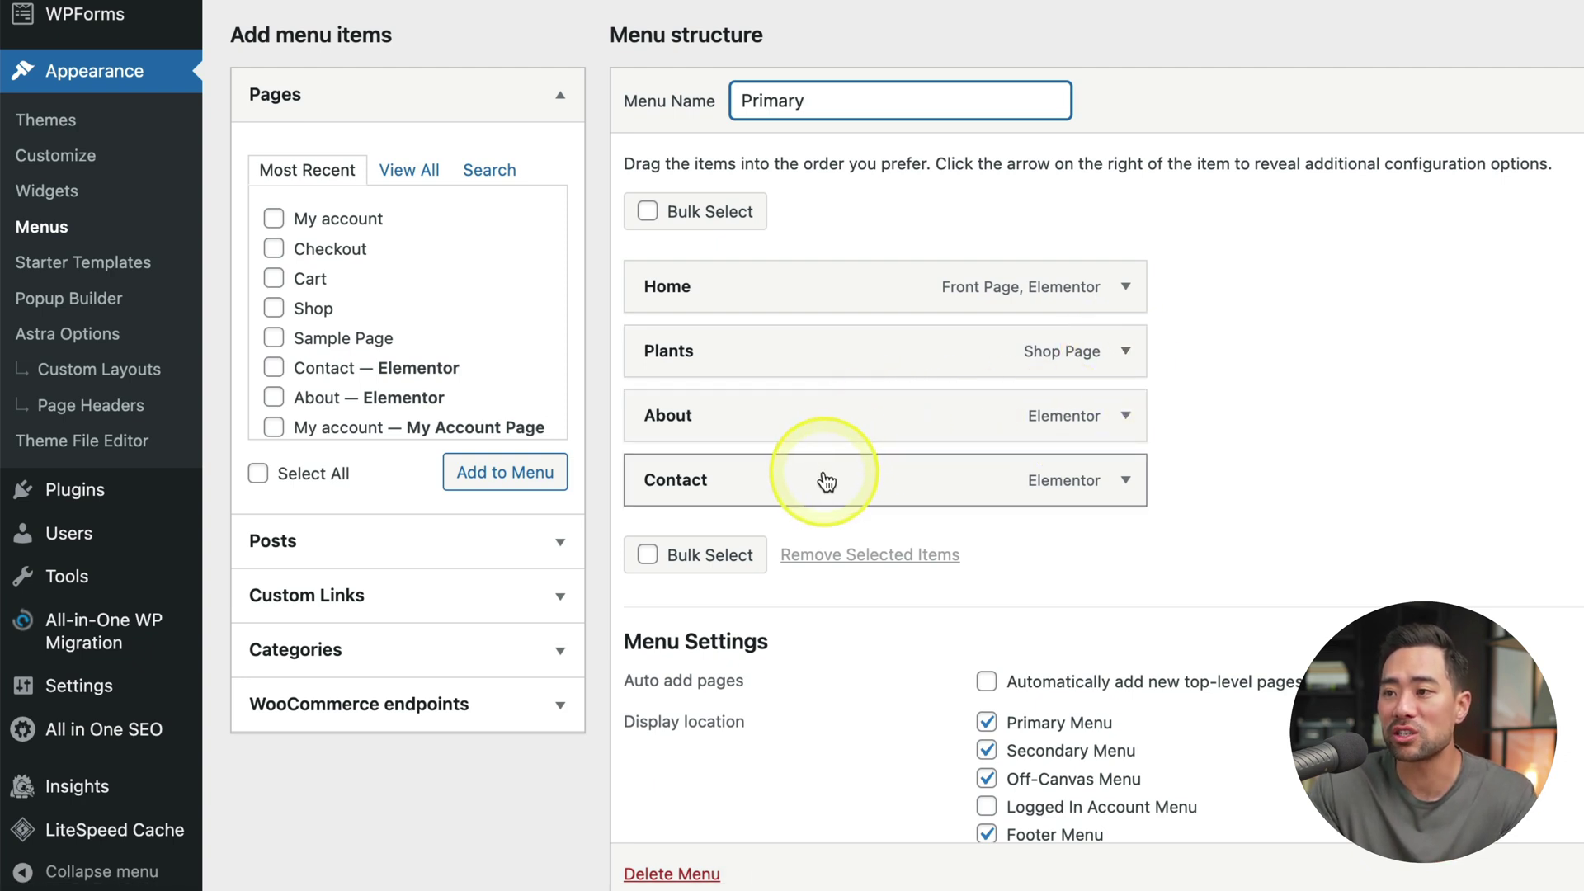
{"action": "left_click", "coordinate": [247, 312]}
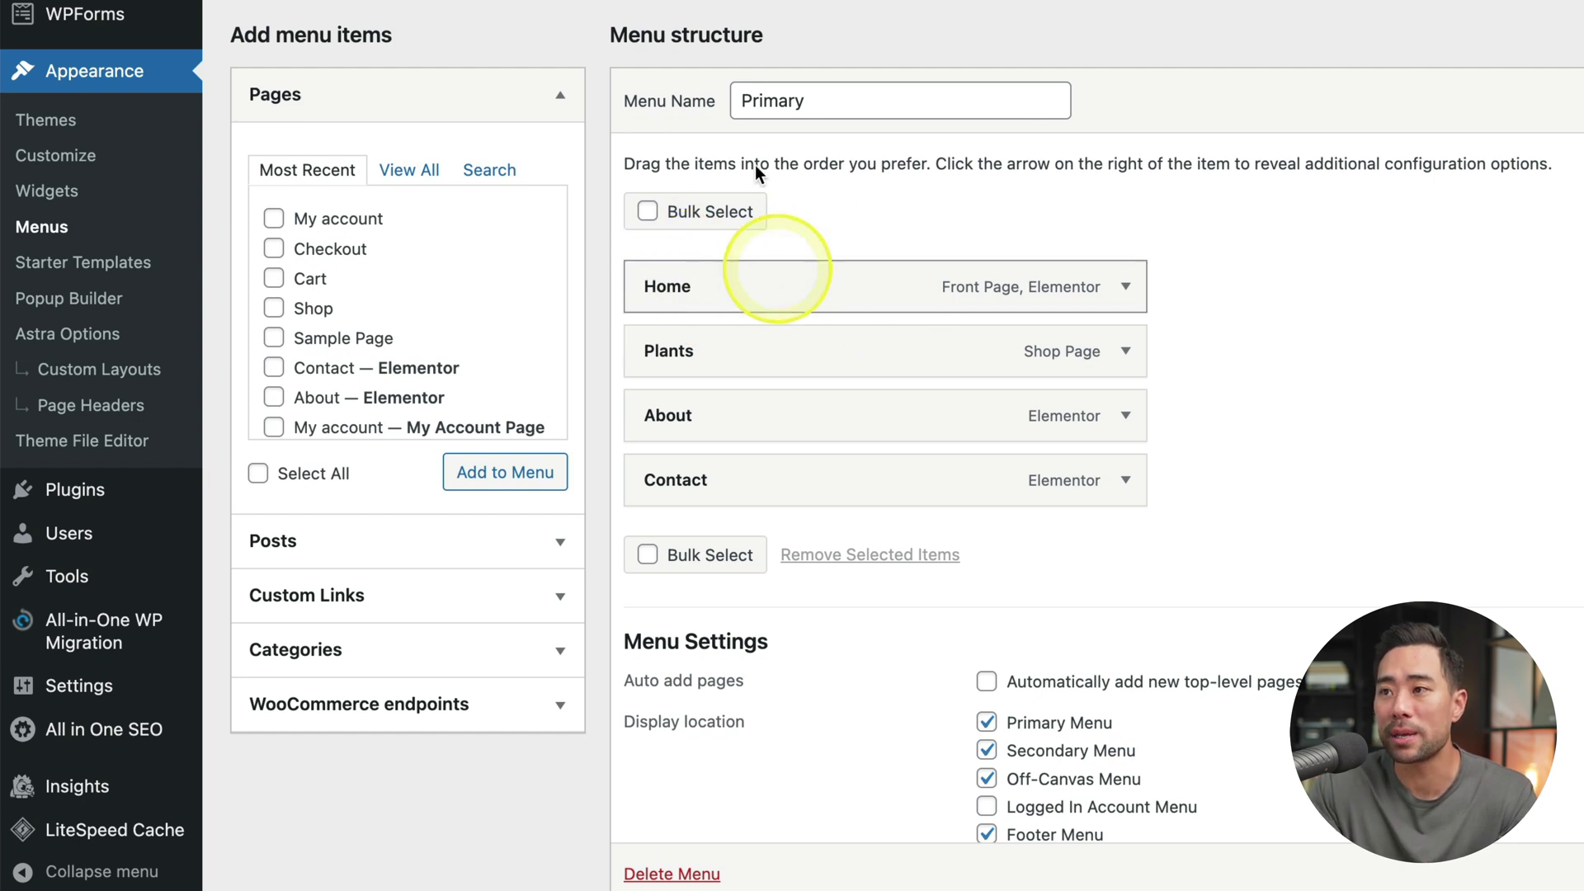
{"action": "left_click", "coordinate": [1122, 351]}
{"action": "scroll", "coordinate": [1089, 482], "scroll_direction": "down", "scroll_amount": 5}
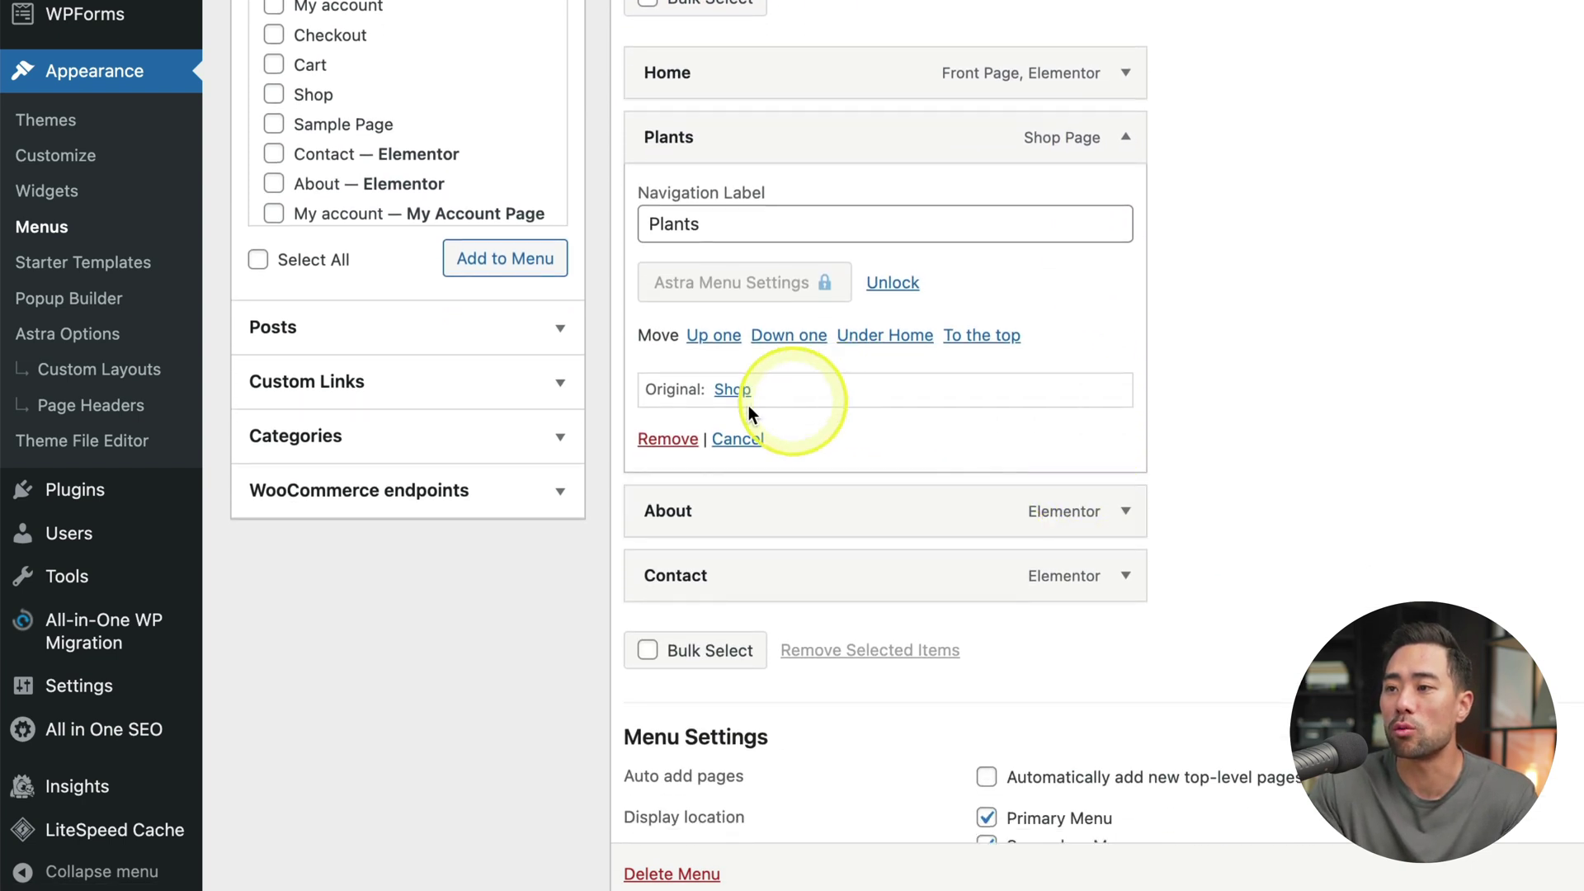
{"action": "left_click", "coordinate": [738, 439]}
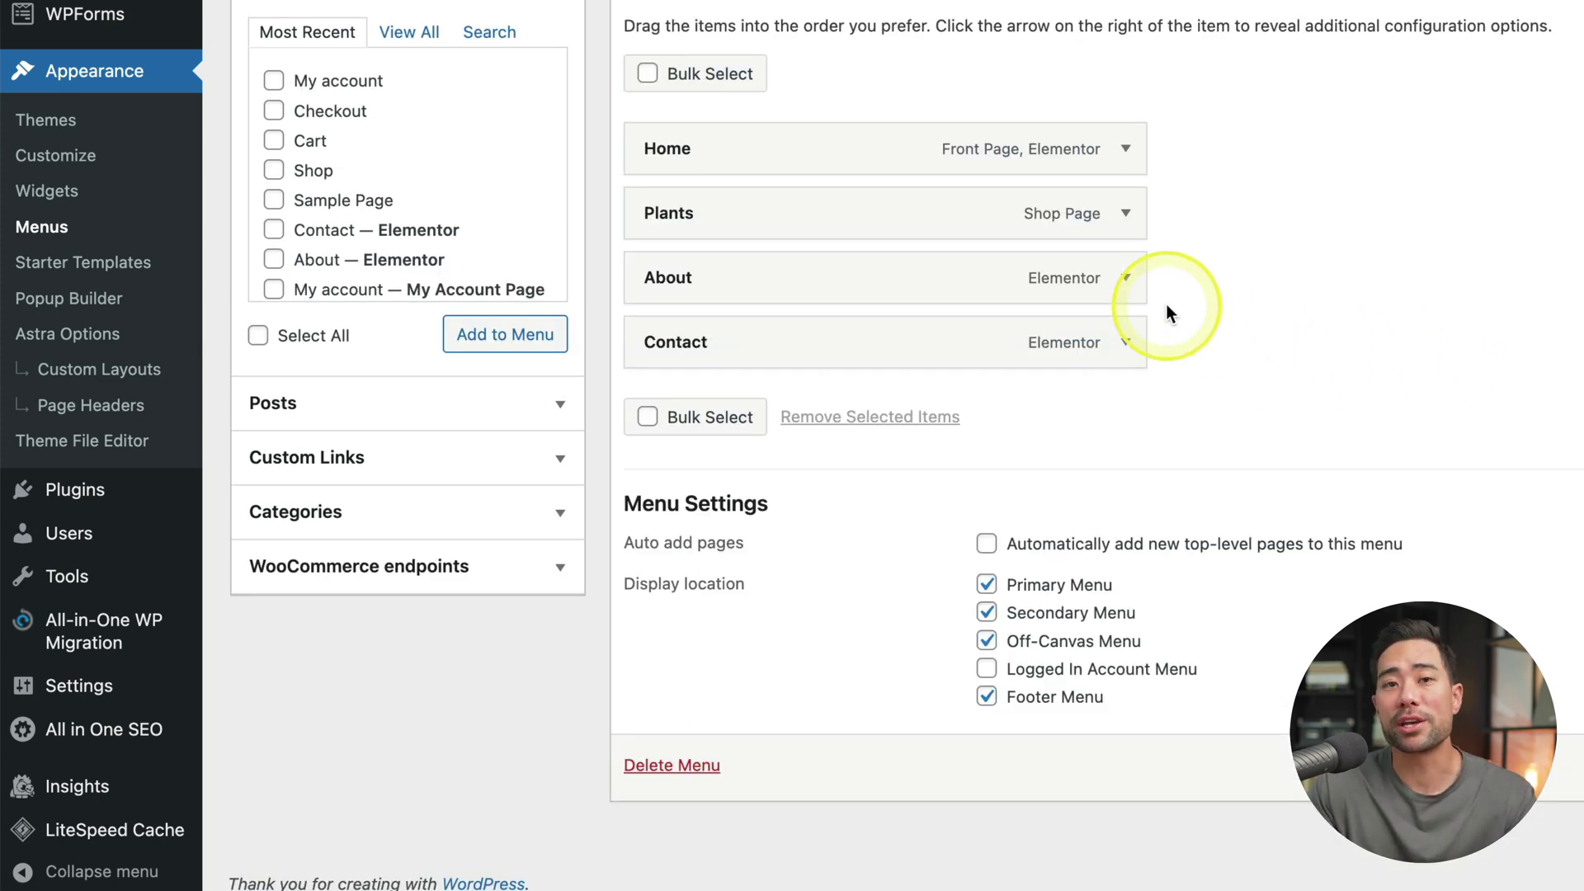